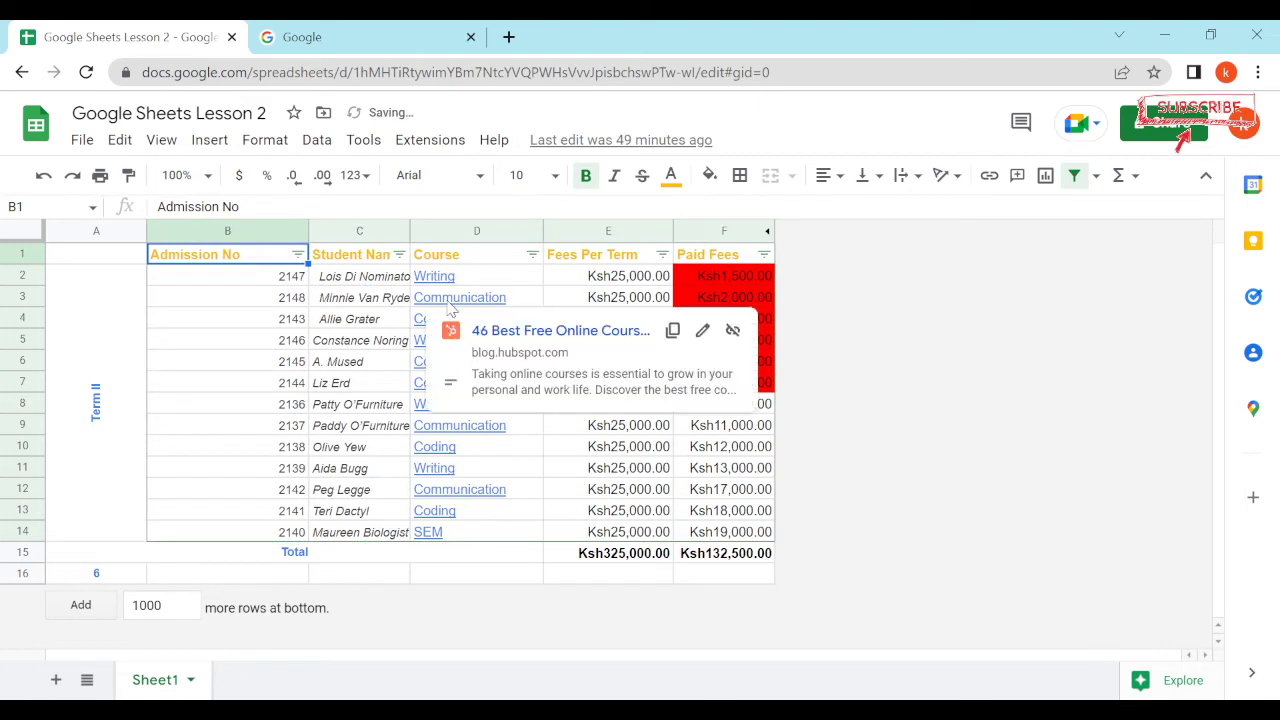
Step: Widen column C so the Student Name header and the full names fit
{"action": "left_click_drag", "start_coordinate": [409, 231], "coordinate": [497, 253]}
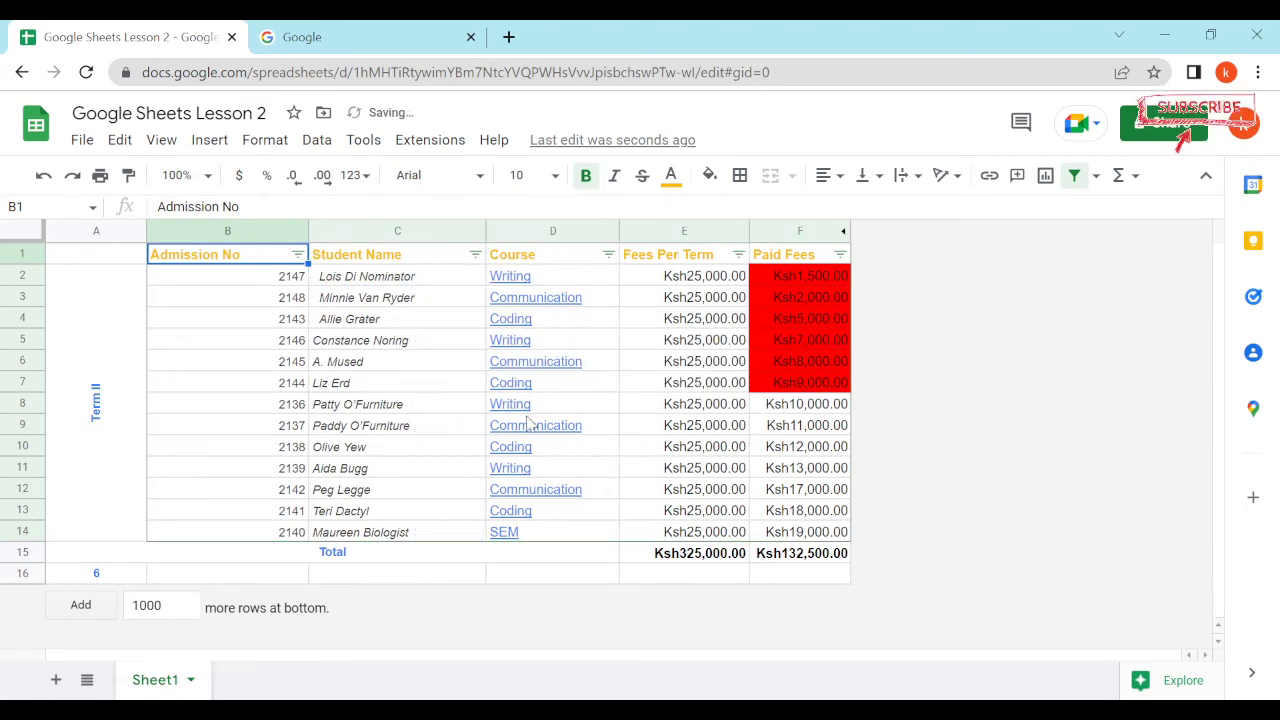
Step: Examine the sample fee table's columns B to F and its student rows 2 and 3
{"action": "mouse_move", "coordinate": [530, 425]}
{"action": "left_click", "coordinate": [248, 232]}
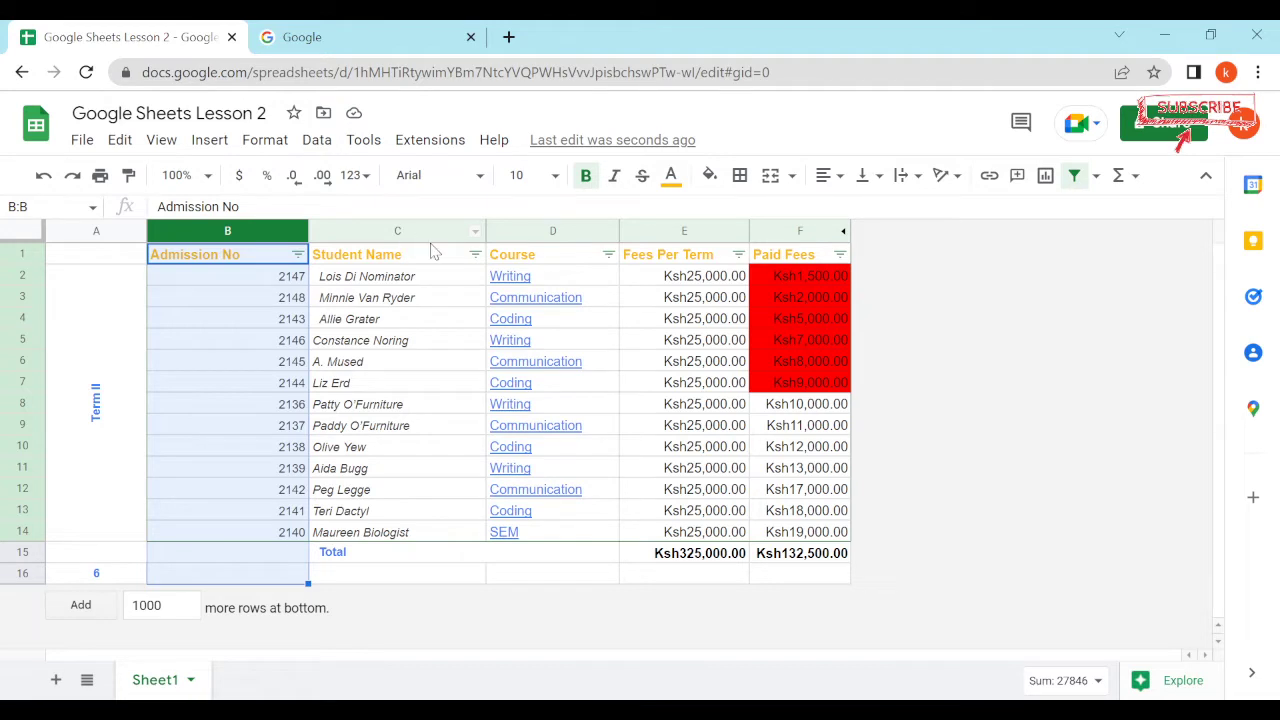
{"action": "left_click", "coordinate": [24, 275]}
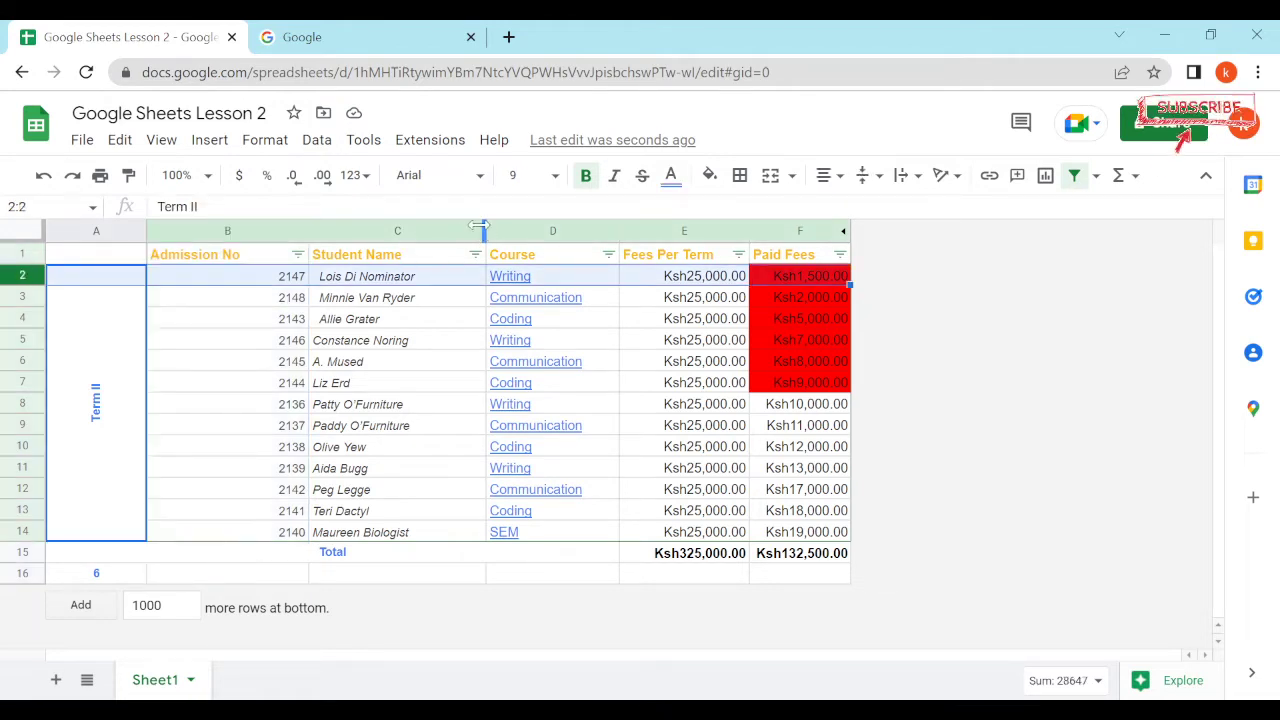
{"action": "left_click", "coordinate": [289, 235]}
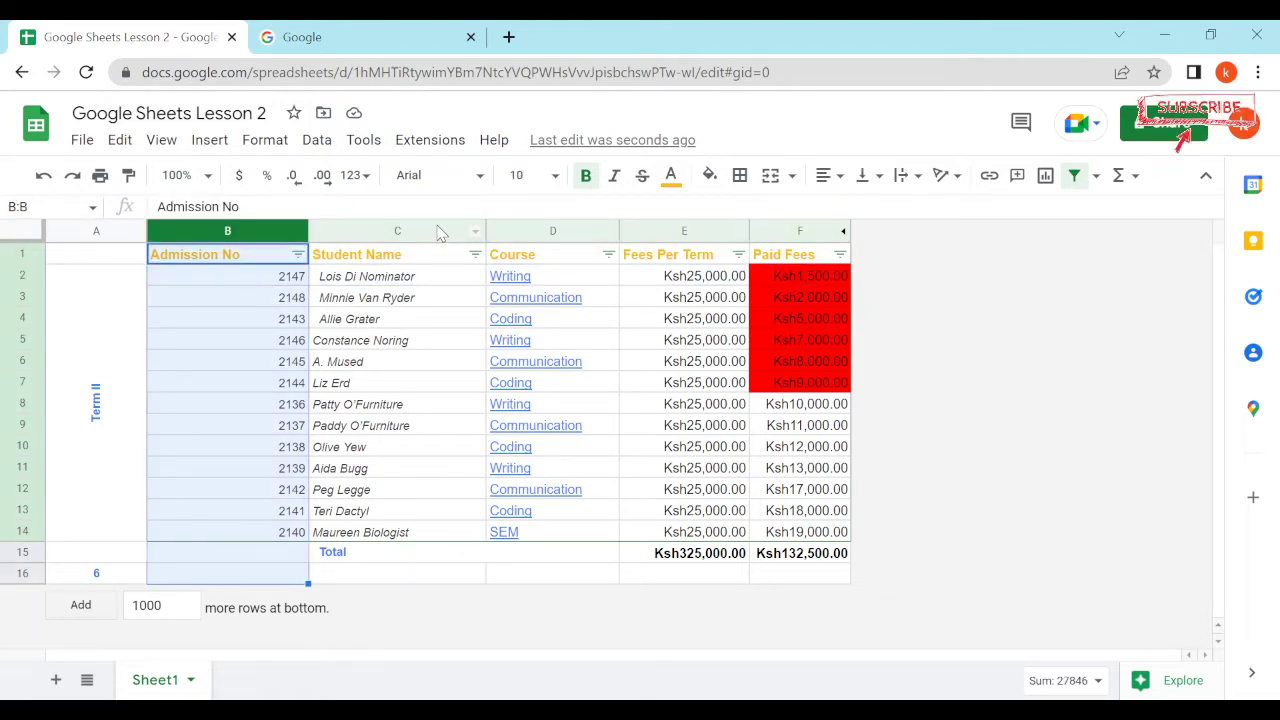
{"action": "left_click", "coordinate": [440, 231]}
{"action": "left_click", "coordinate": [590, 230]}
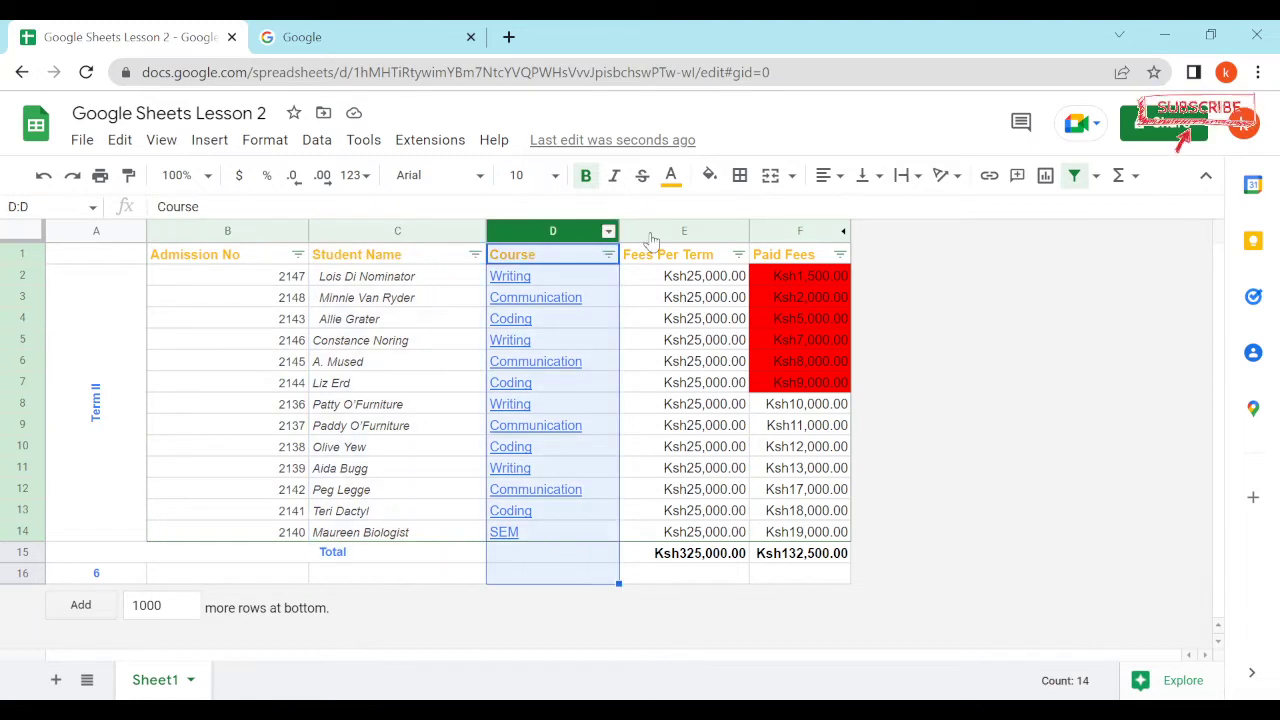
{"action": "left_click", "coordinate": [700, 232]}
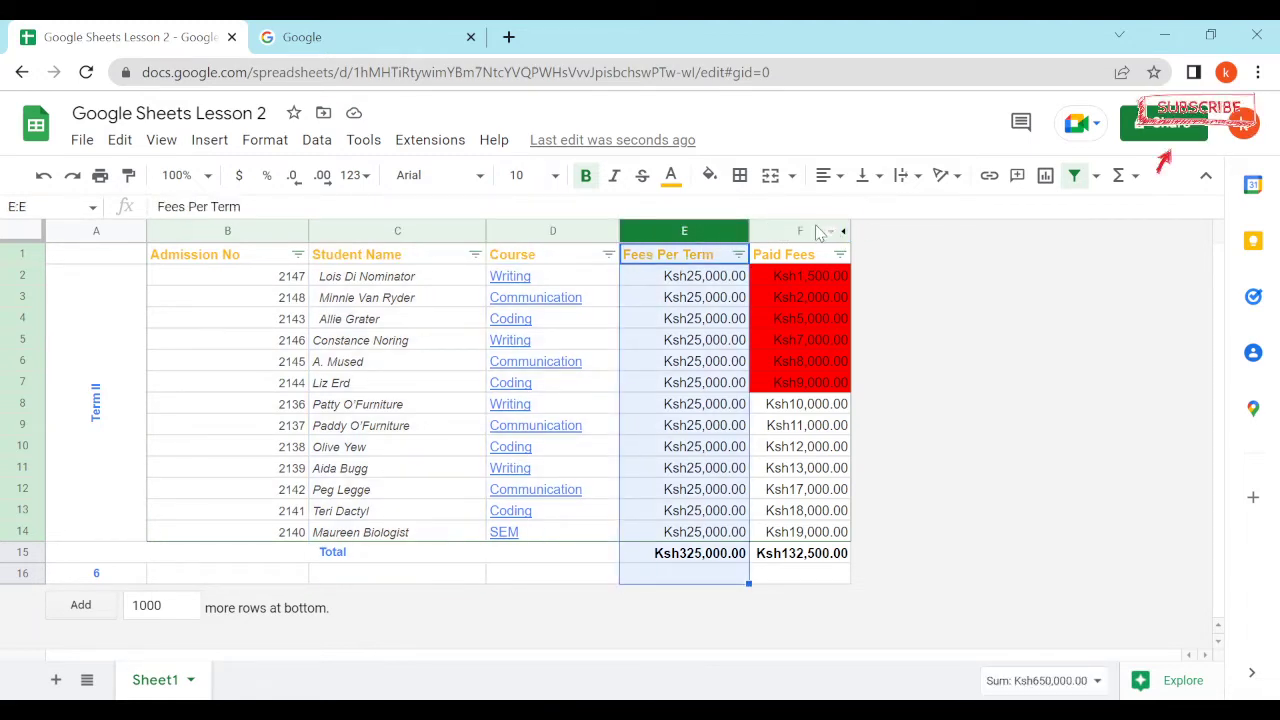
{"action": "left_click", "coordinate": [800, 233]}
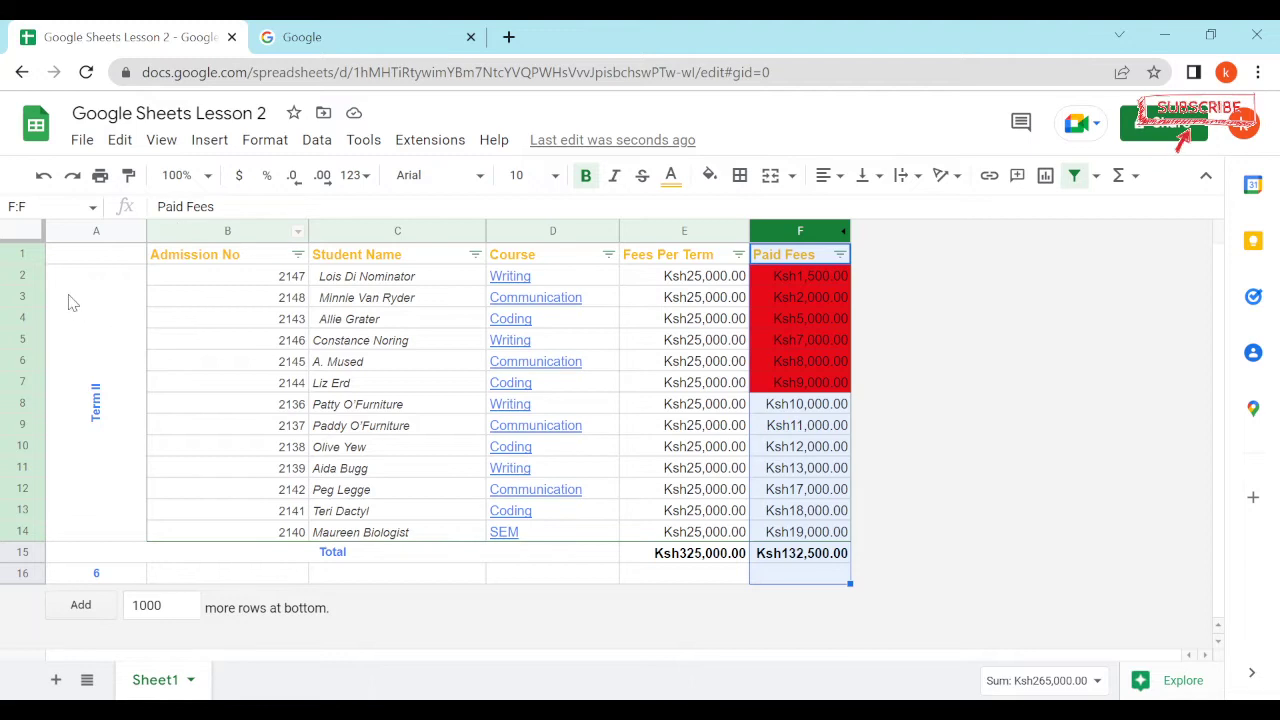
{"action": "left_click", "coordinate": [24, 276]}
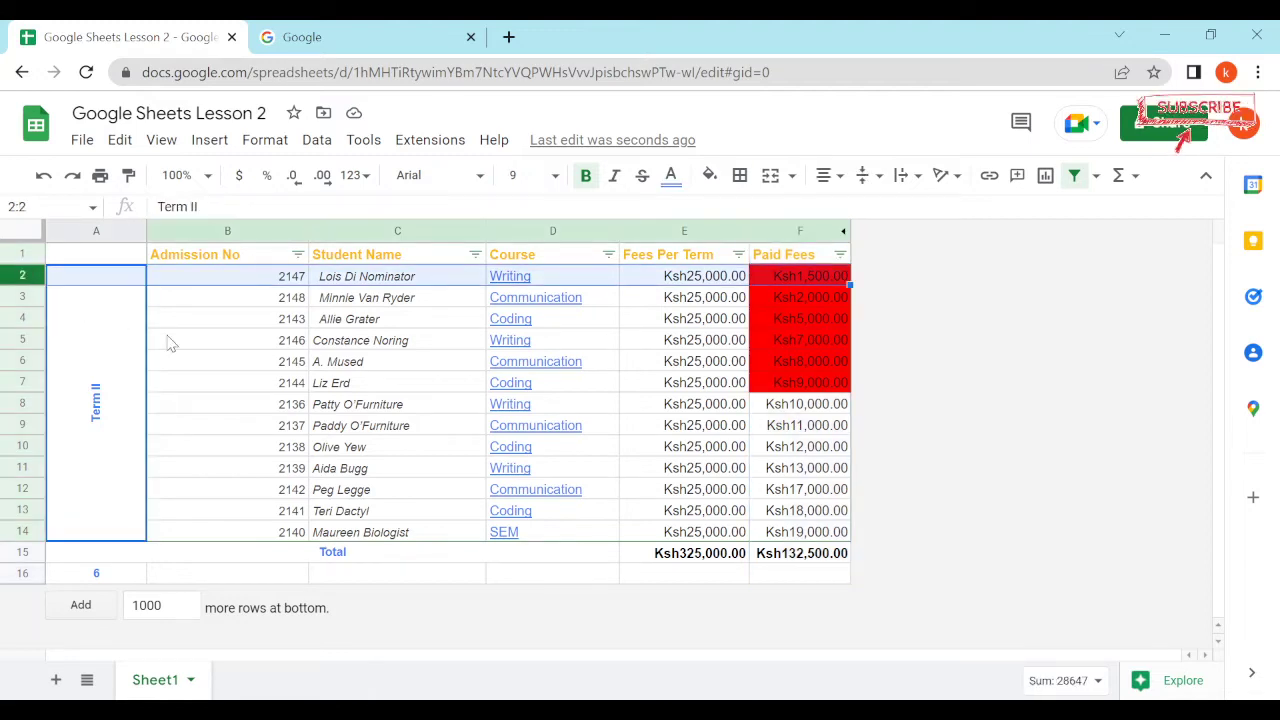
{"action": "left_click", "coordinate": [26, 303]}
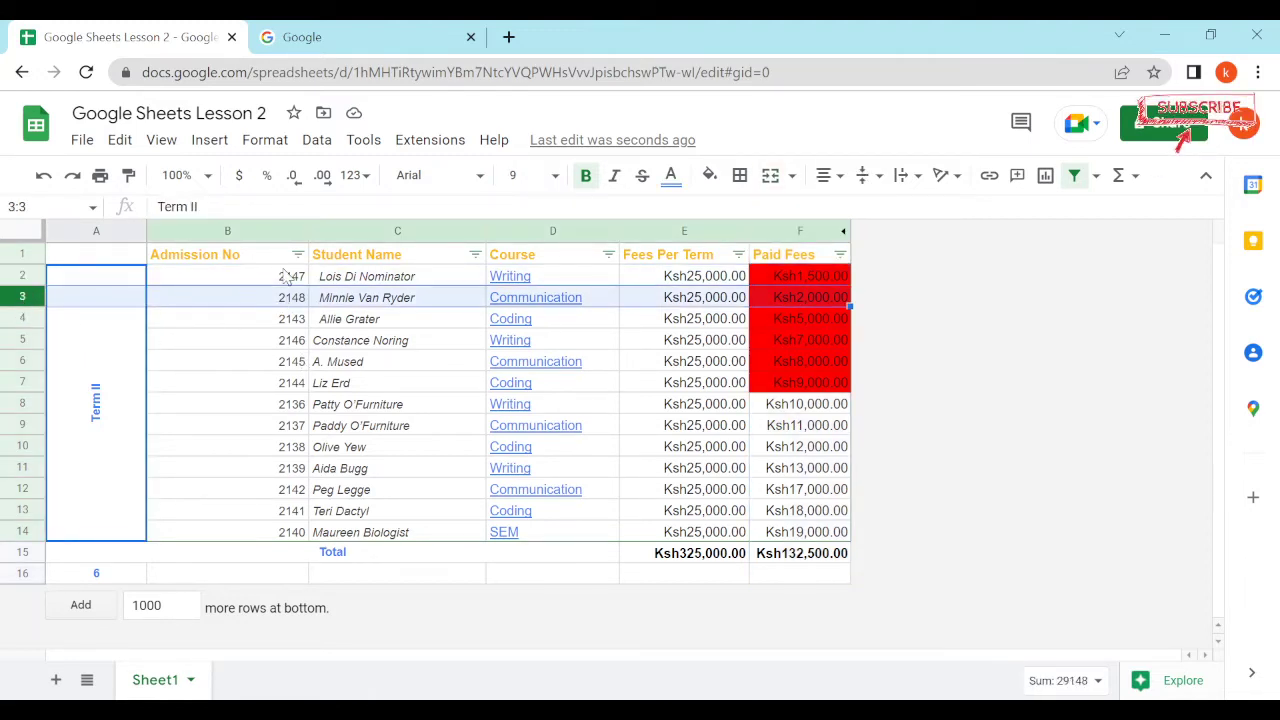
{"action": "left_click", "coordinate": [10, 276]}
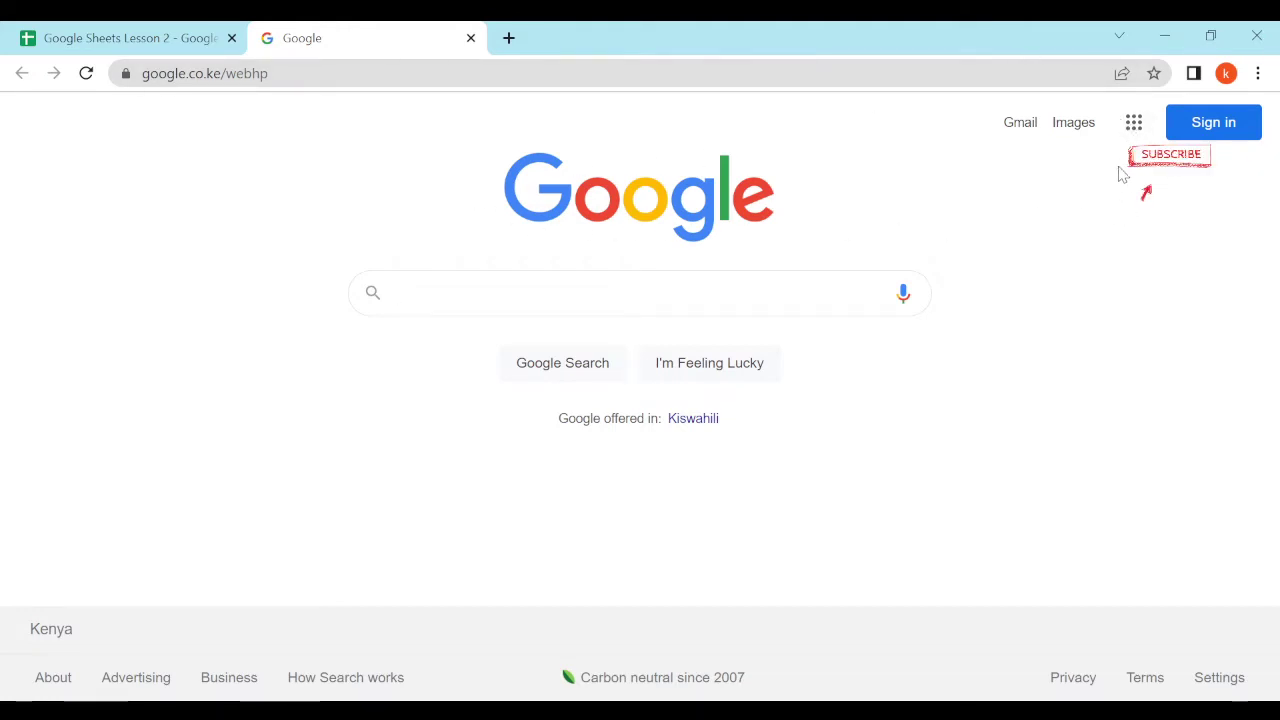
Step: Open Google Sheets from the Google home page's app list and create a blank spreadsheet
{"action": "left_click", "coordinate": [1134, 124]}
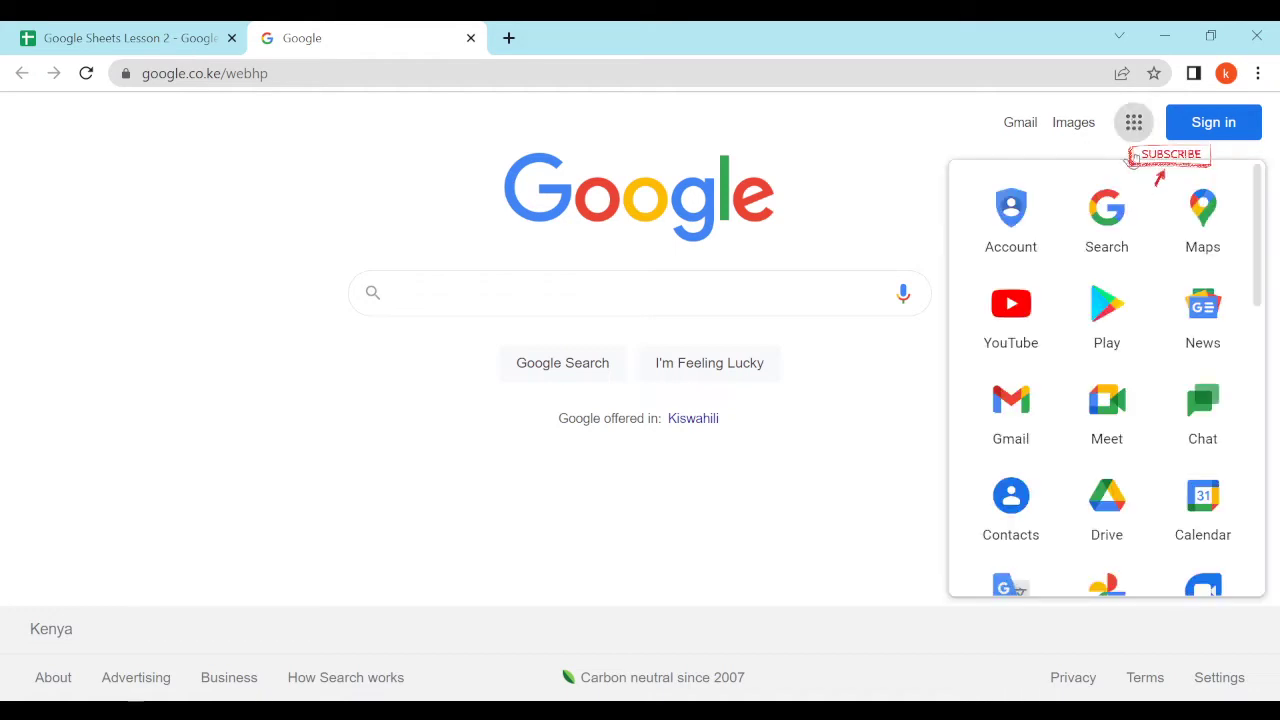
{"action": "scroll", "coordinate": [1195, 385], "scroll_direction": "down", "scroll_amount": 6}
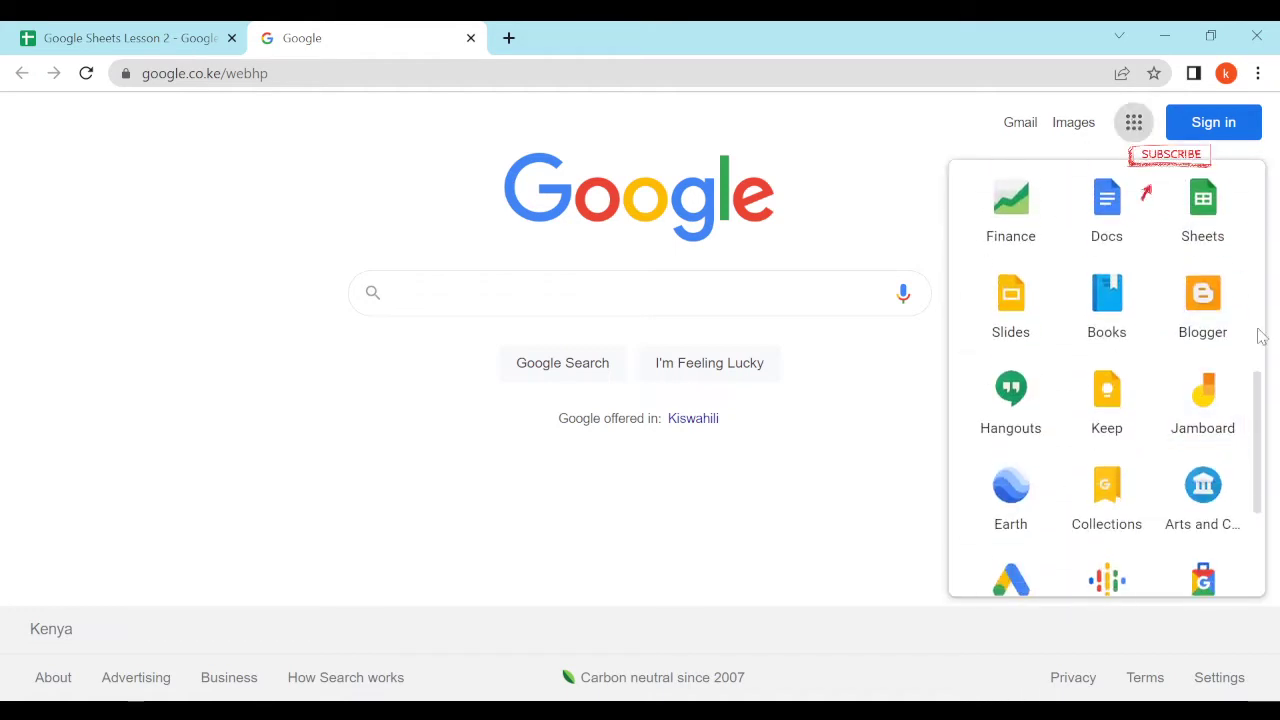
{"action": "left_click", "coordinate": [1222, 210]}
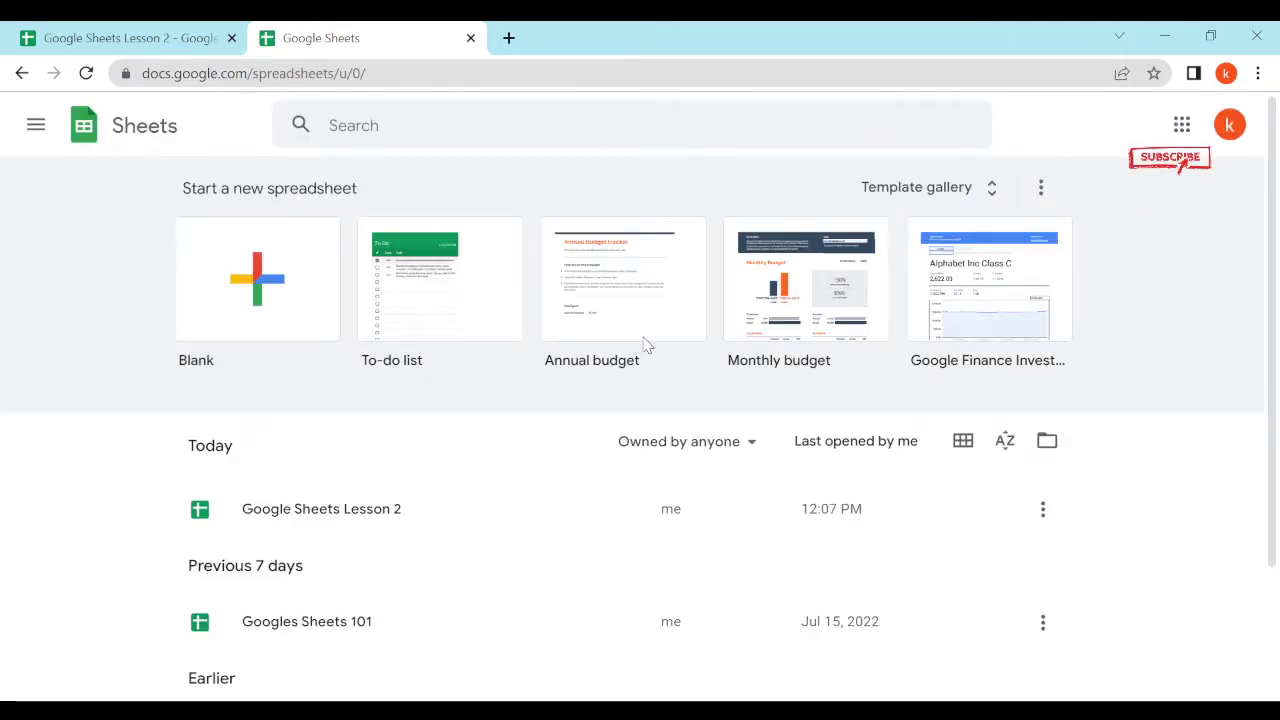
{"action": "left_click", "coordinate": [271, 277]}
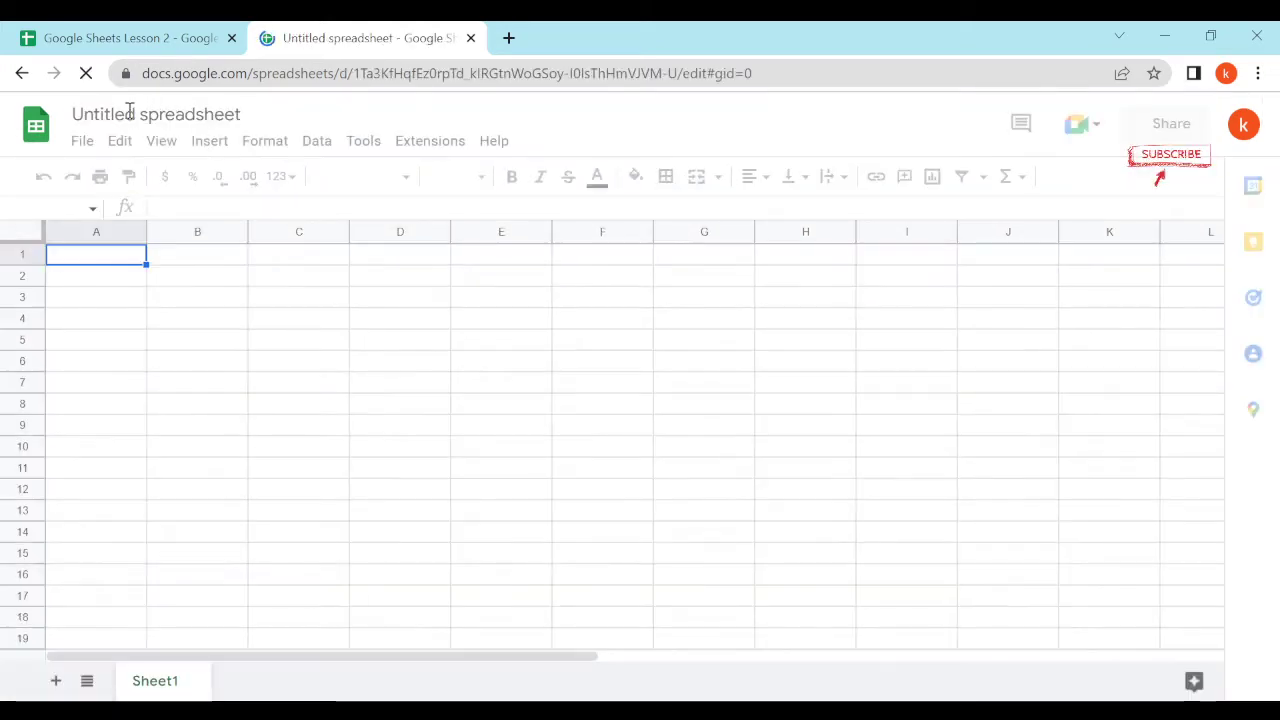
Step: Rename the untitled spreadsheet as "Google Sheets Lesson 2"
{"action": "left_click", "coordinate": [130, 114]}
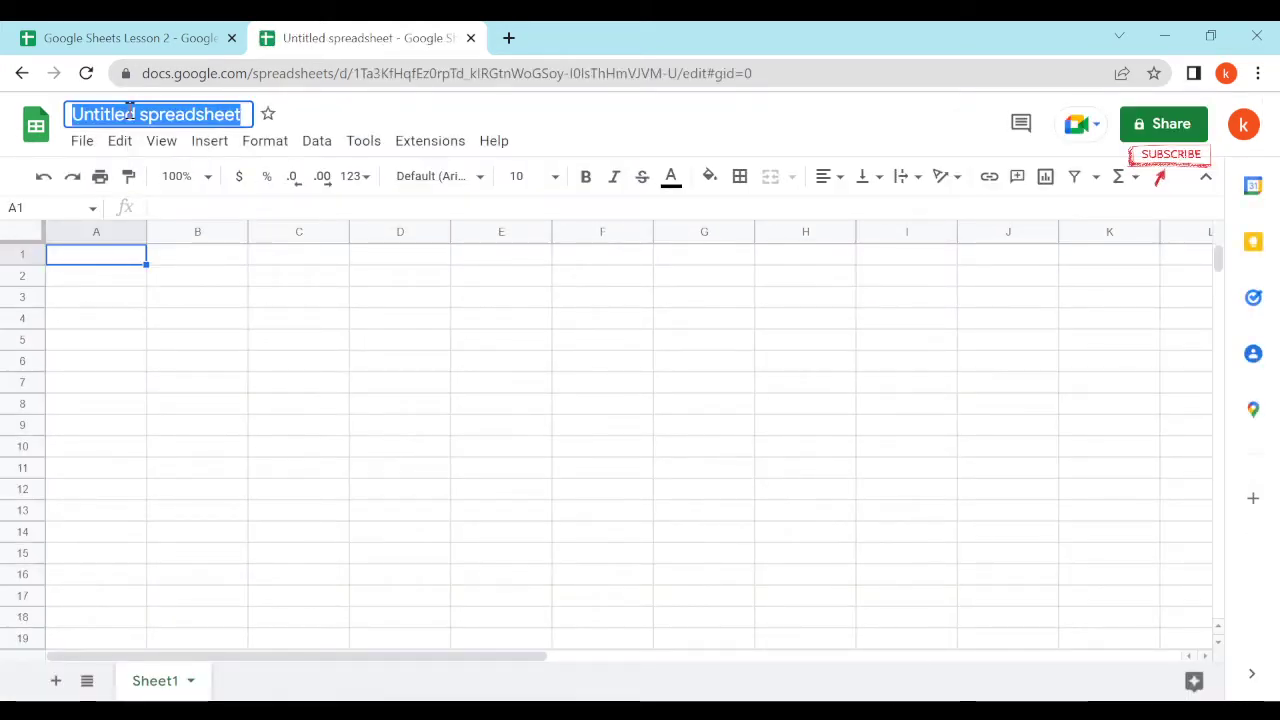
{"action": "type", "text": "Goo"}
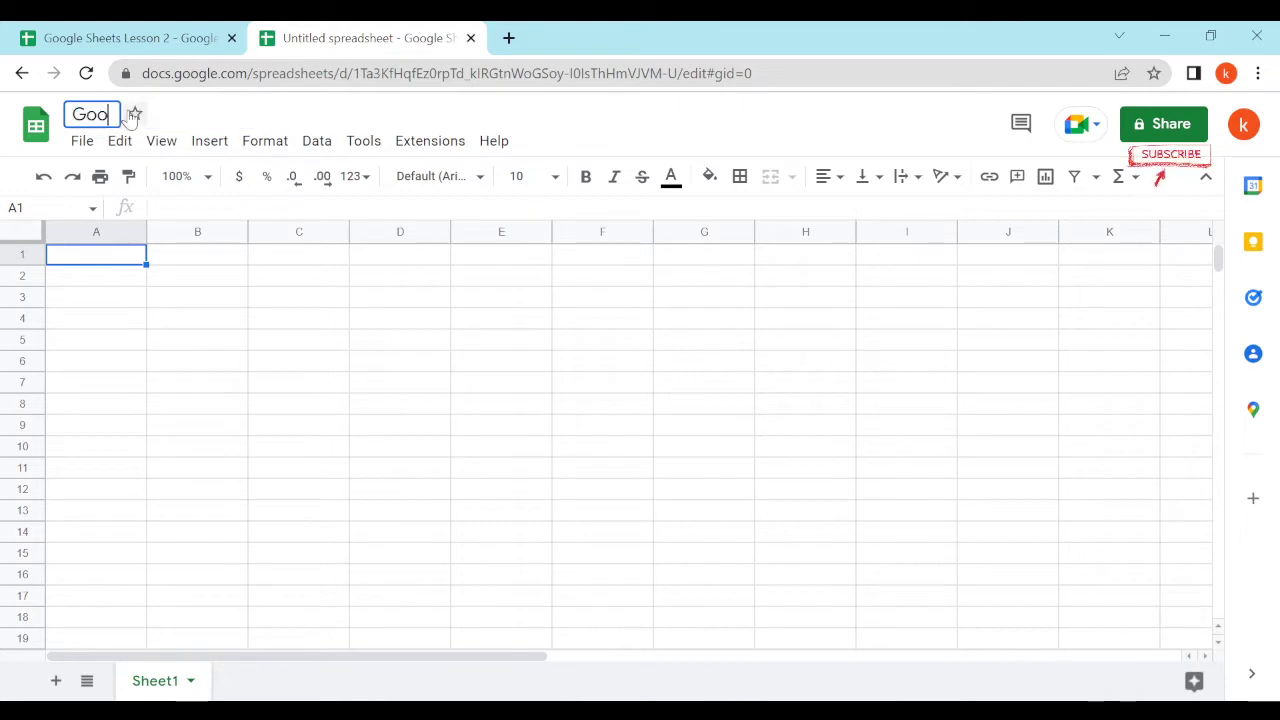
{"action": "type", "text": "gle She"}
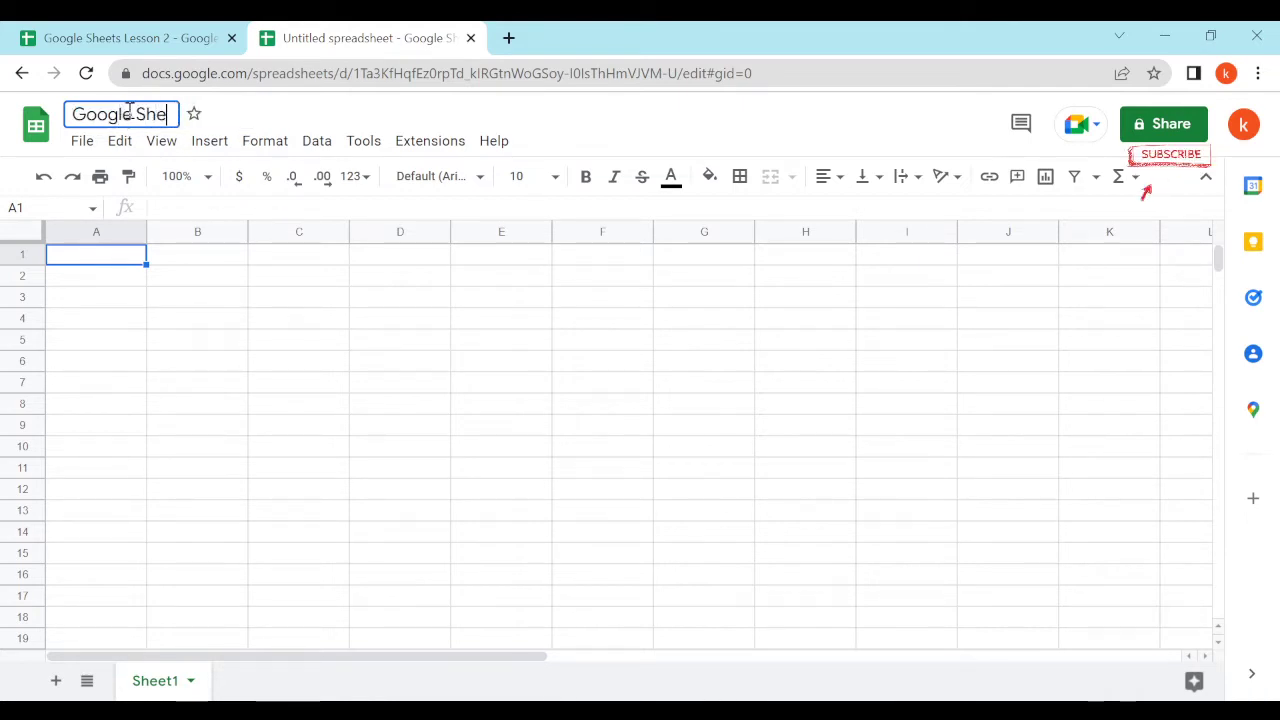
{"action": "type", "text": "ets Le"}
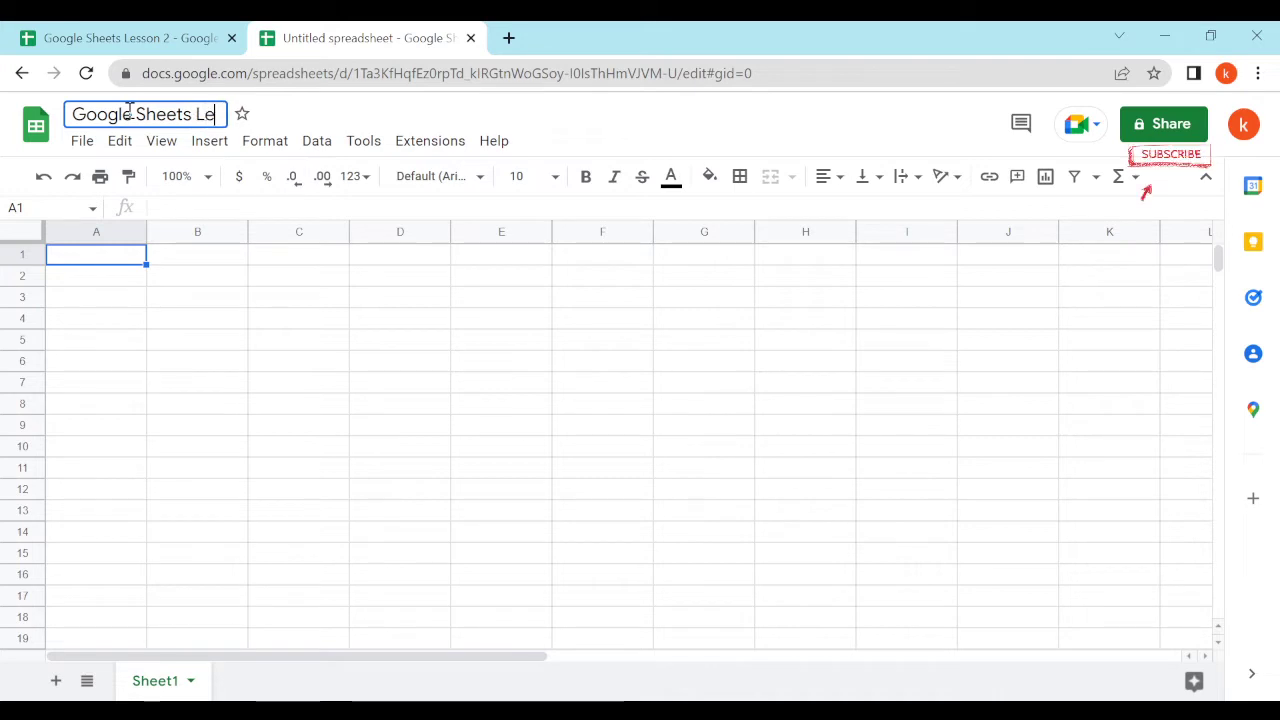
{"action": "type", "text": "sson 2"}
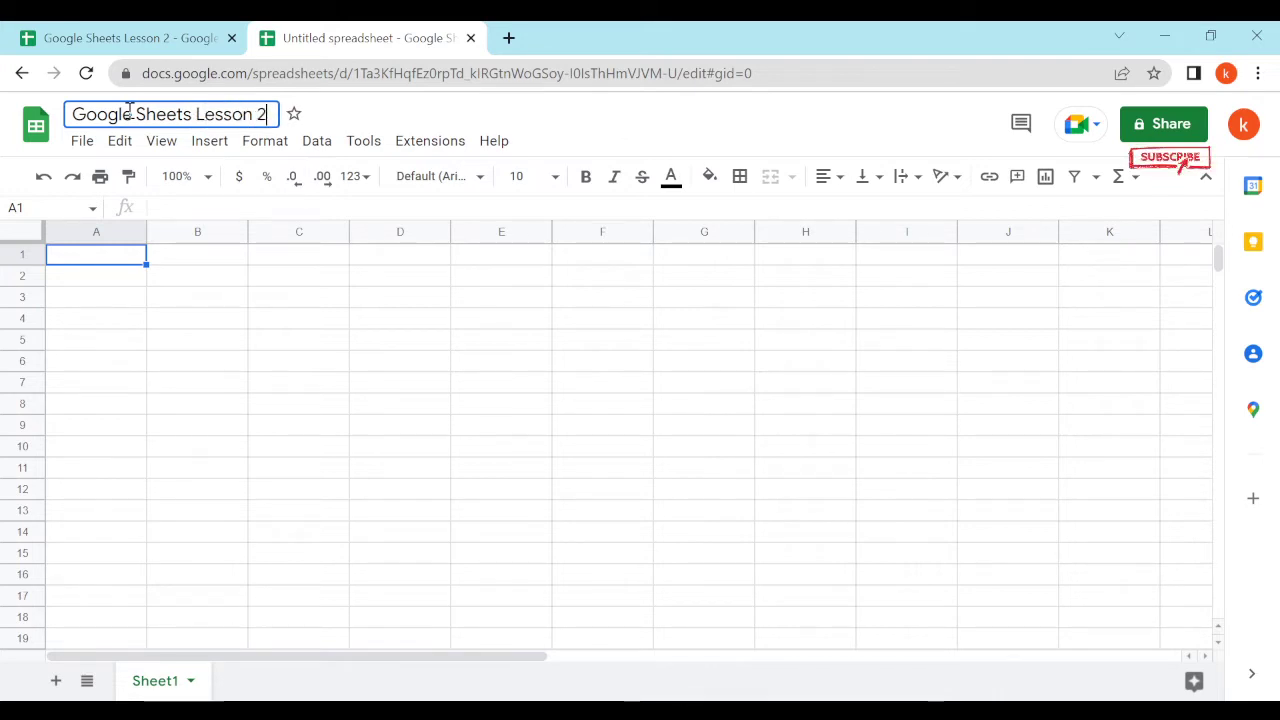
{"action": "left_click", "coordinate": [247, 318]}
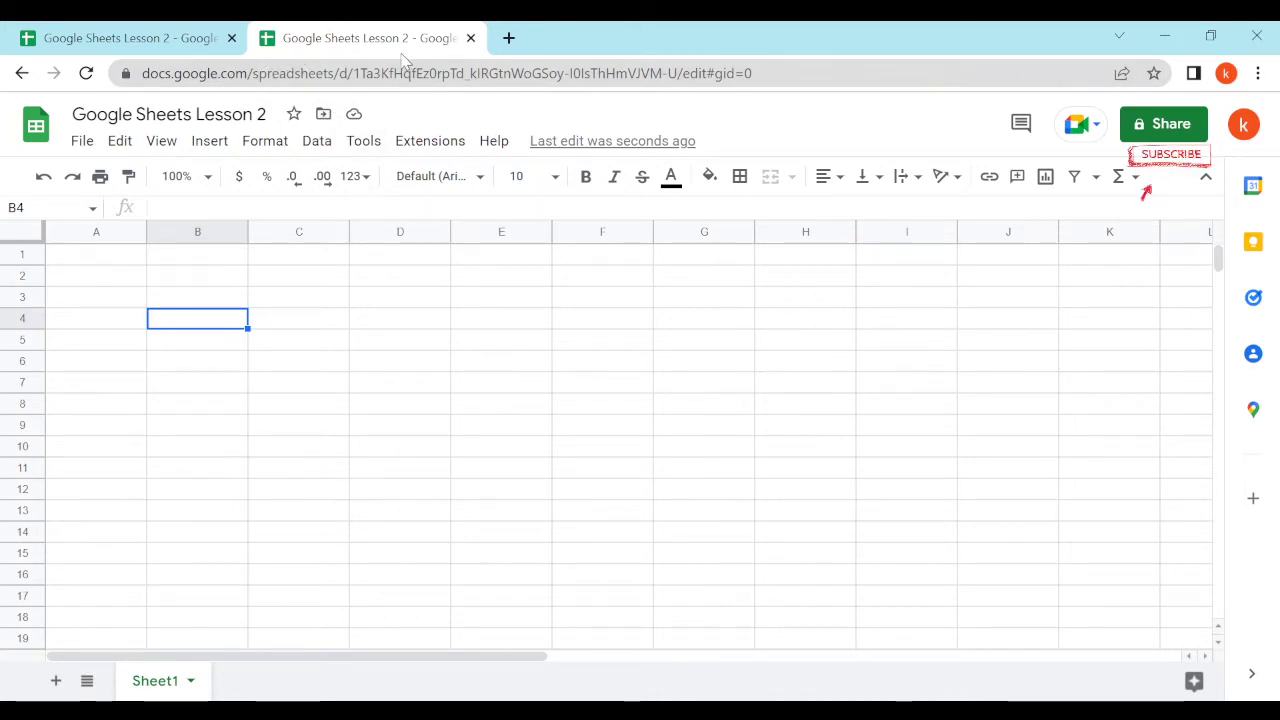
Step: Review the header cells B1 to F1 in the finished sample spreadsheet
{"action": "left_click", "coordinate": [146, 36]}
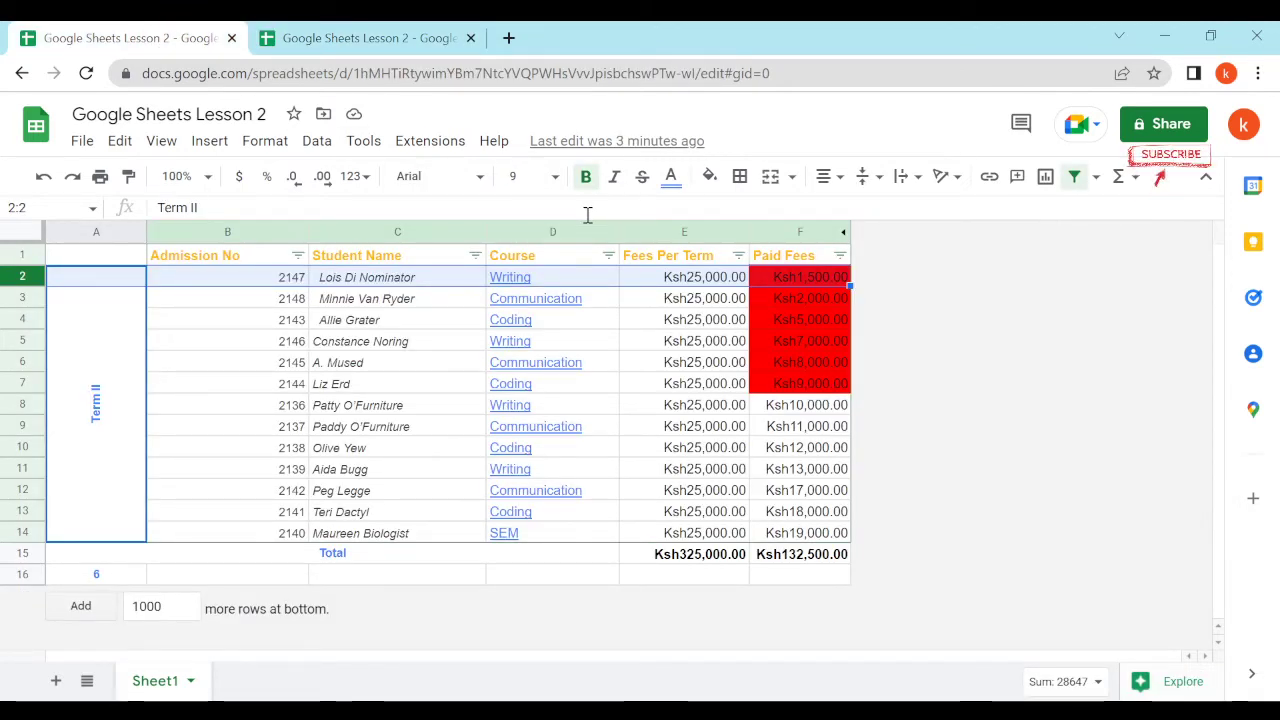
{"action": "mouse_move", "coordinate": [535, 278]}
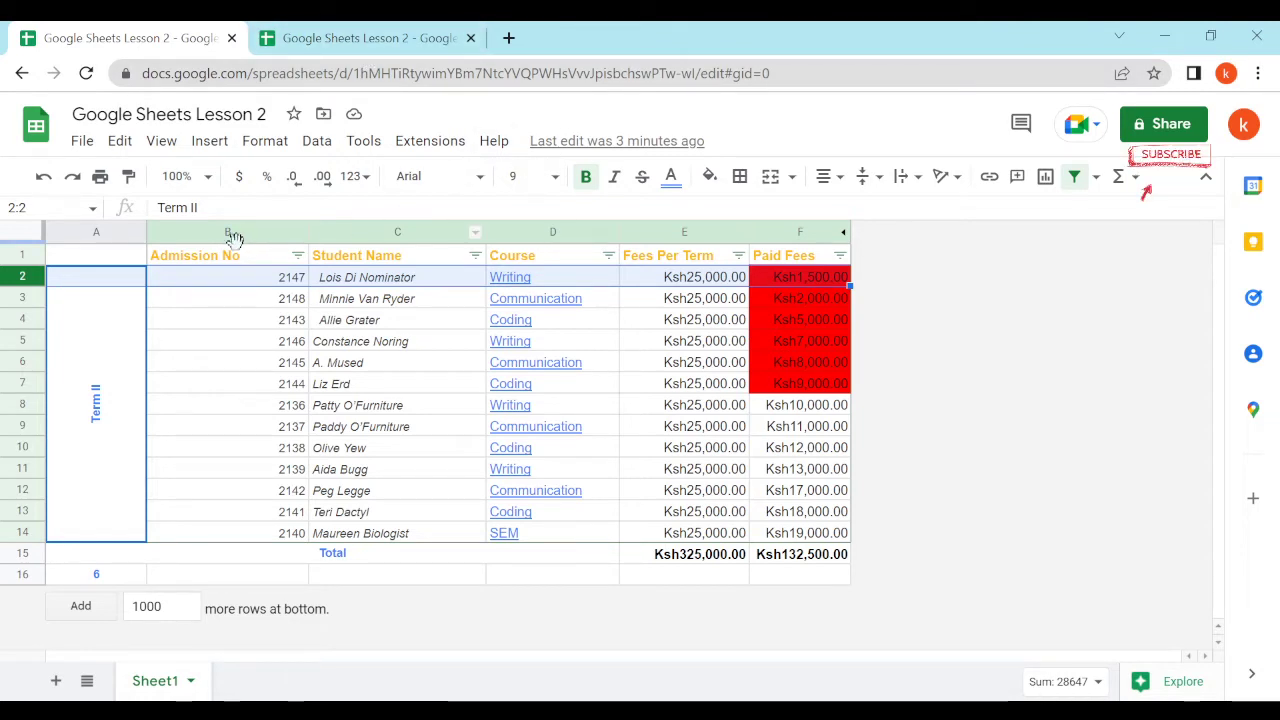
{"action": "left_click", "coordinate": [260, 260]}
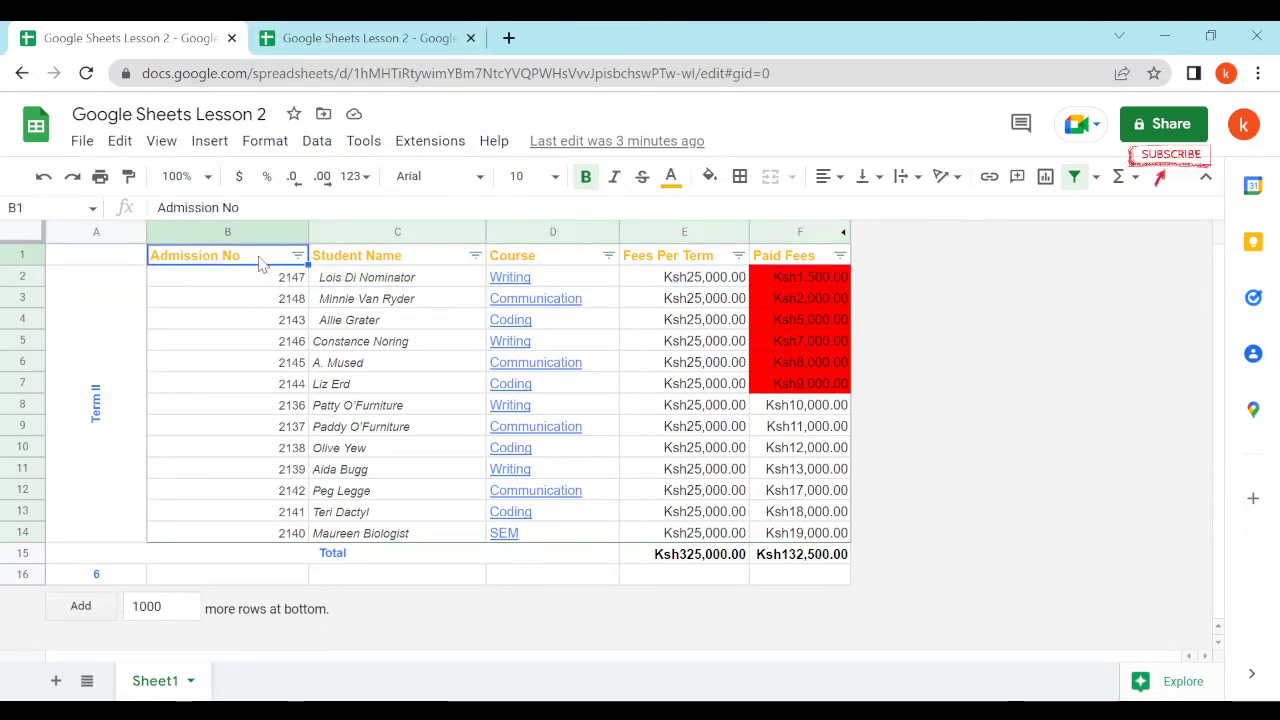
{"action": "left_click", "coordinate": [381, 265]}
{"action": "left_click", "coordinate": [525, 265]}
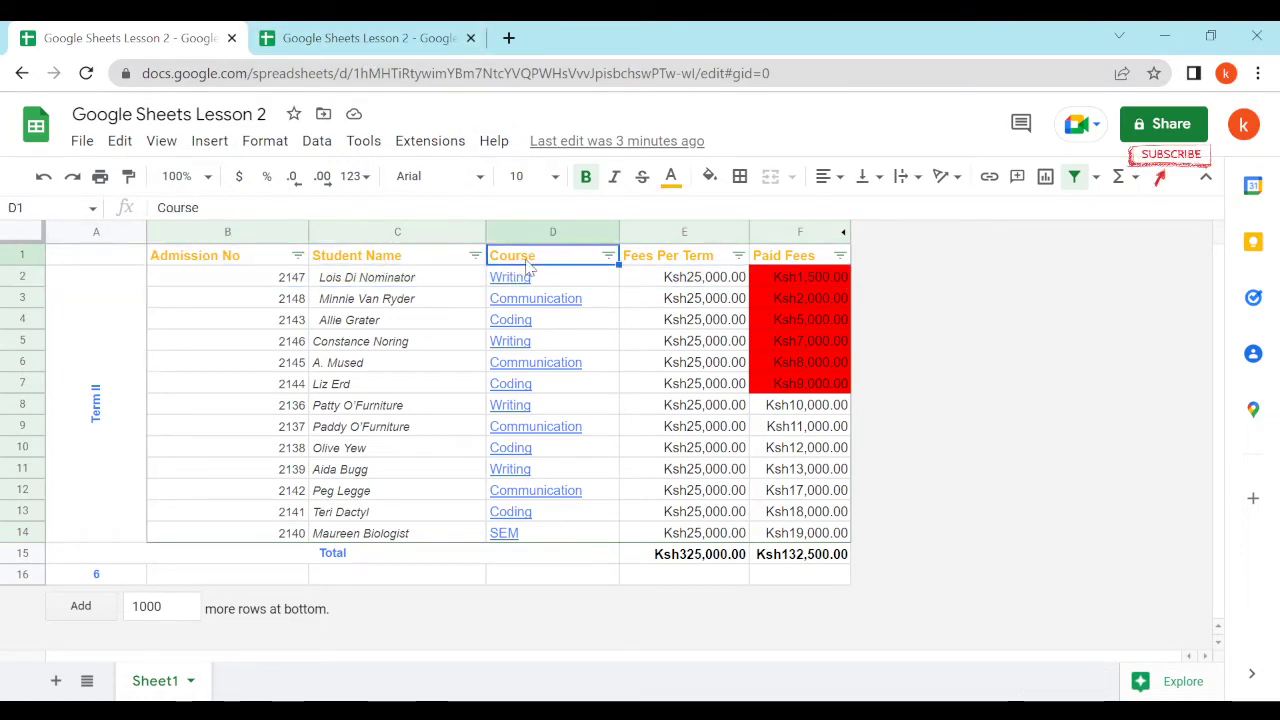
{"action": "left_click", "coordinate": [728, 265]}
{"action": "left_click", "coordinate": [790, 258]}
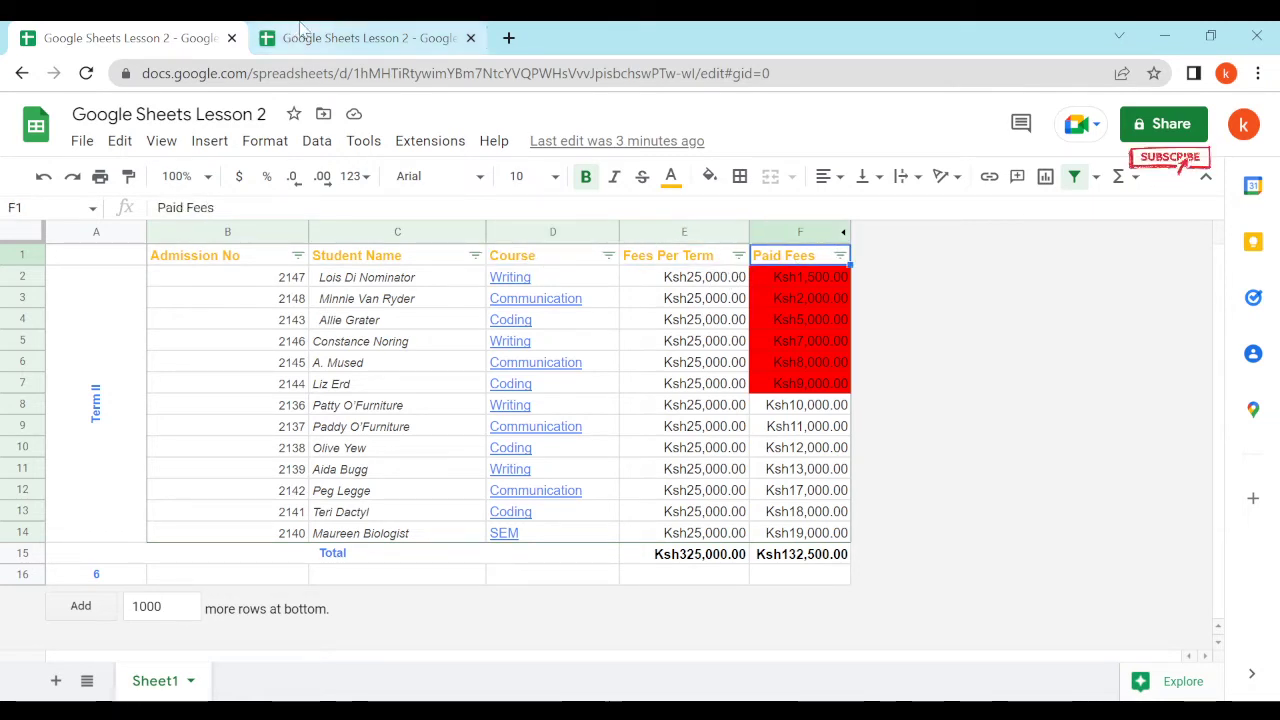
Step: In the new blank spreadsheet, enter the headers "Admission Number" in B1 and "Student Name" in C1
{"action": "left_click", "coordinate": [304, 42]}
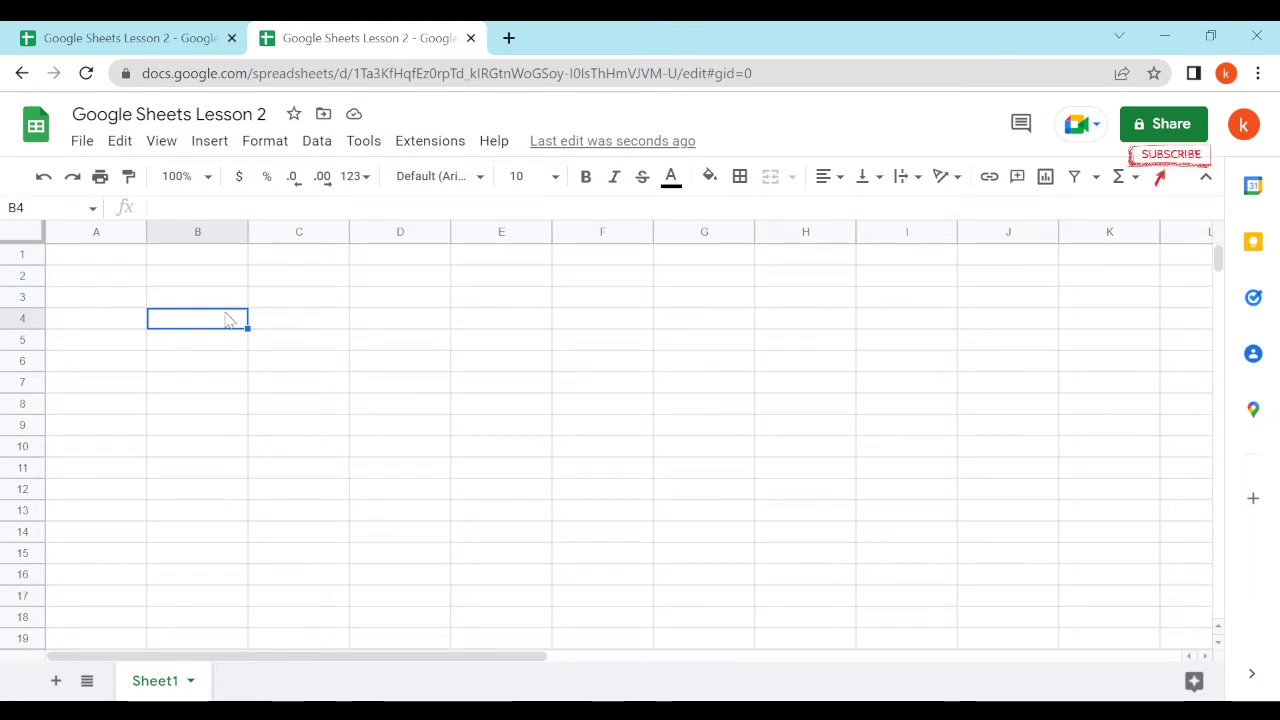
{"action": "left_click", "coordinate": [222, 257]}
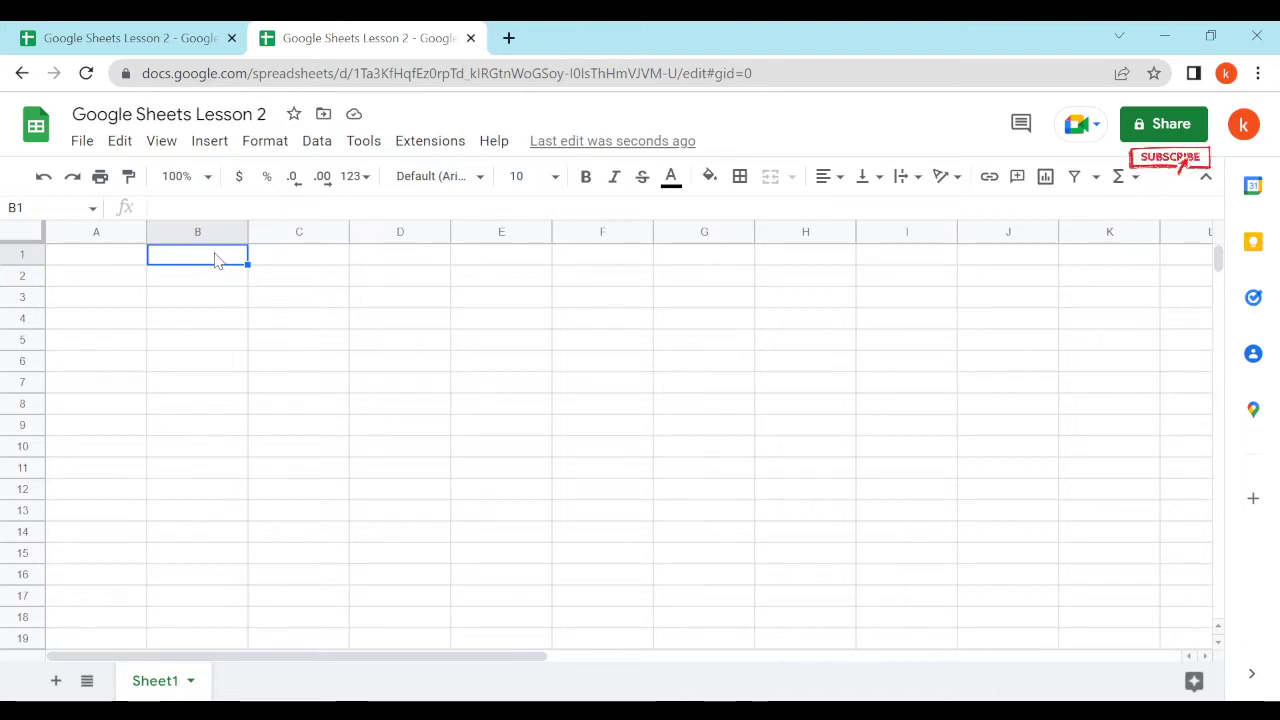
{"action": "type", "text": "Admission Number"}
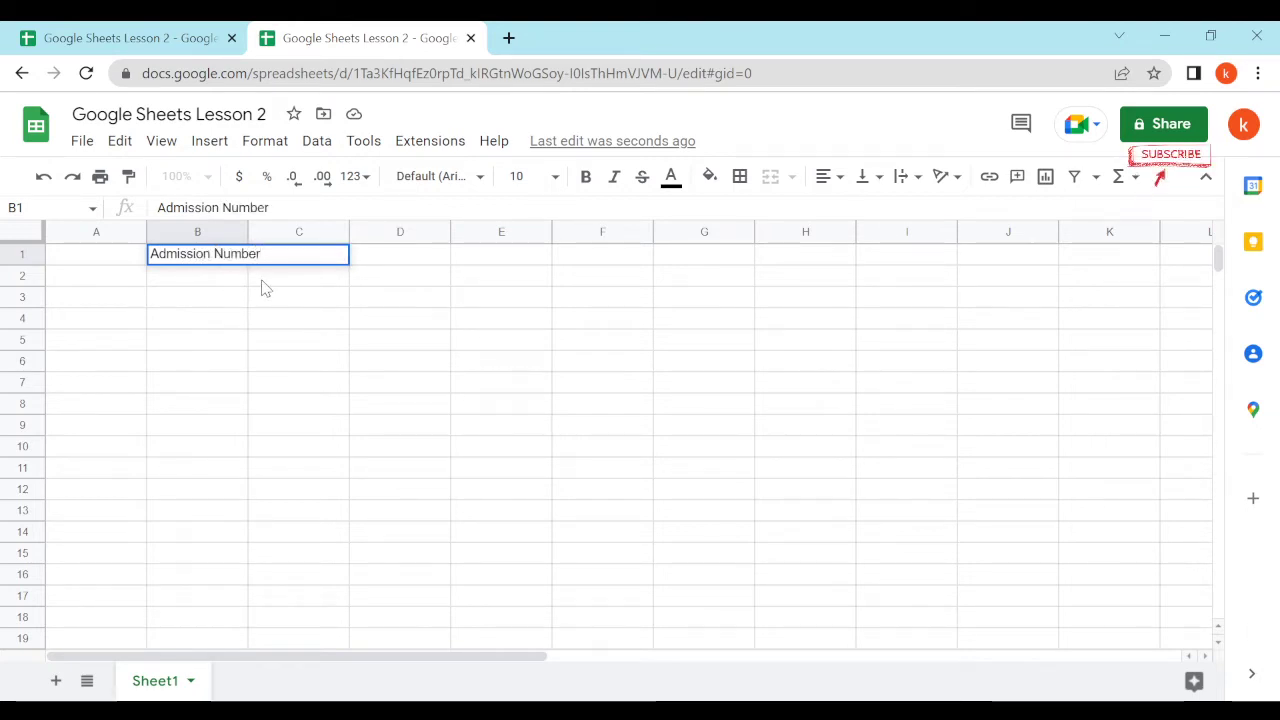
{"action": "left_click", "coordinate": [262, 284]}
{"action": "left_click", "coordinate": [322, 257]}
{"action": "type", "text": "Student Name"}
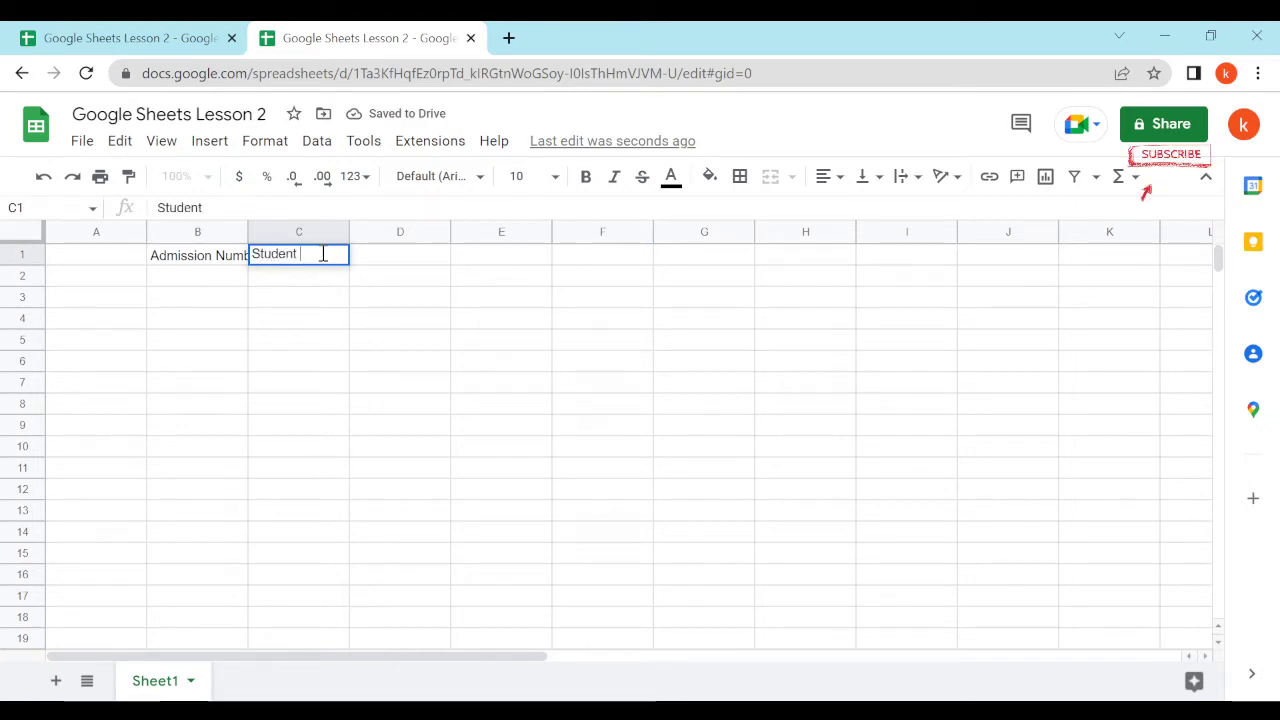
Step: Enter the headers "Course" in D1 and "Fees Per Term" in E1
{"action": "left_click", "coordinate": [433, 260]}
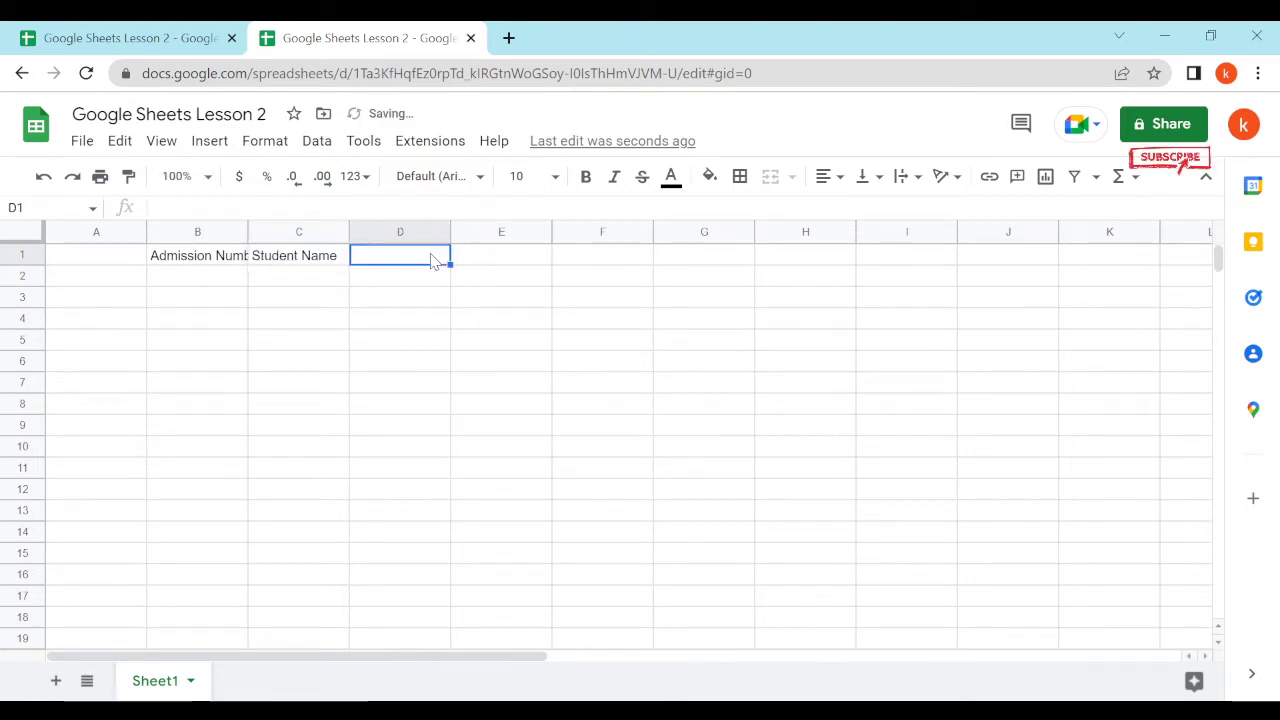
{"action": "type", "text": "Course"}
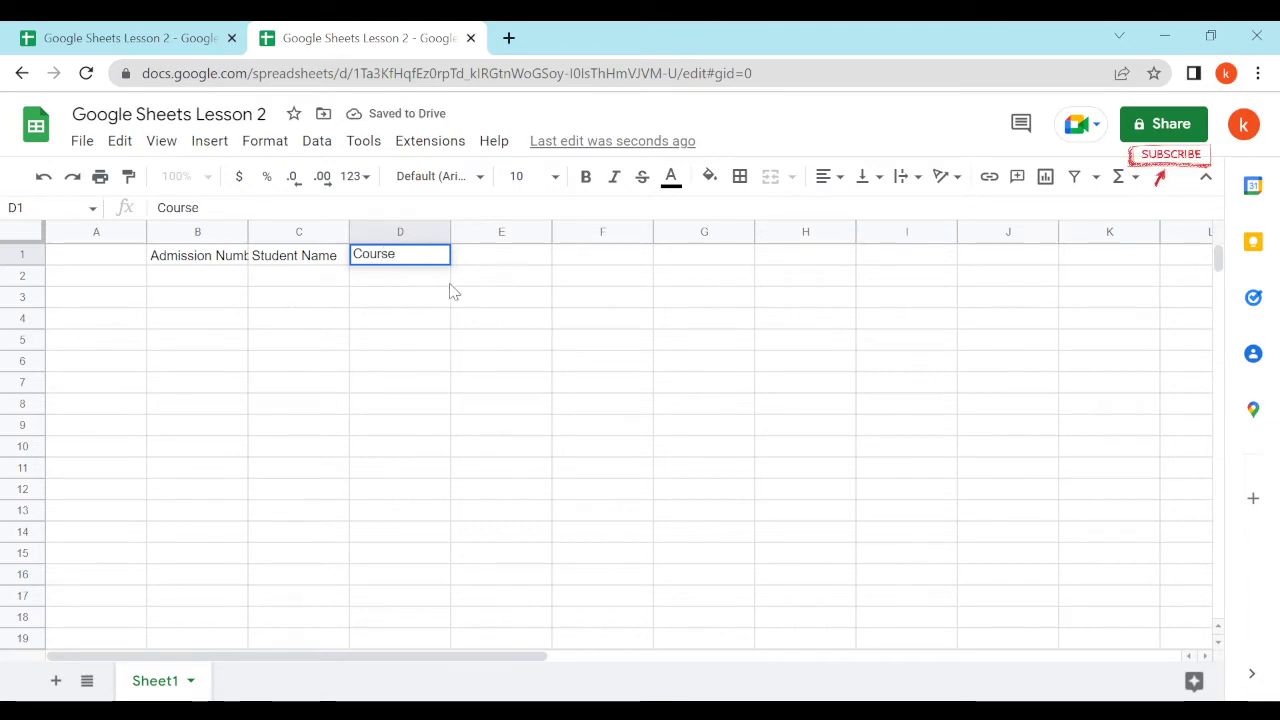
{"action": "left_click", "coordinate": [512, 268]}
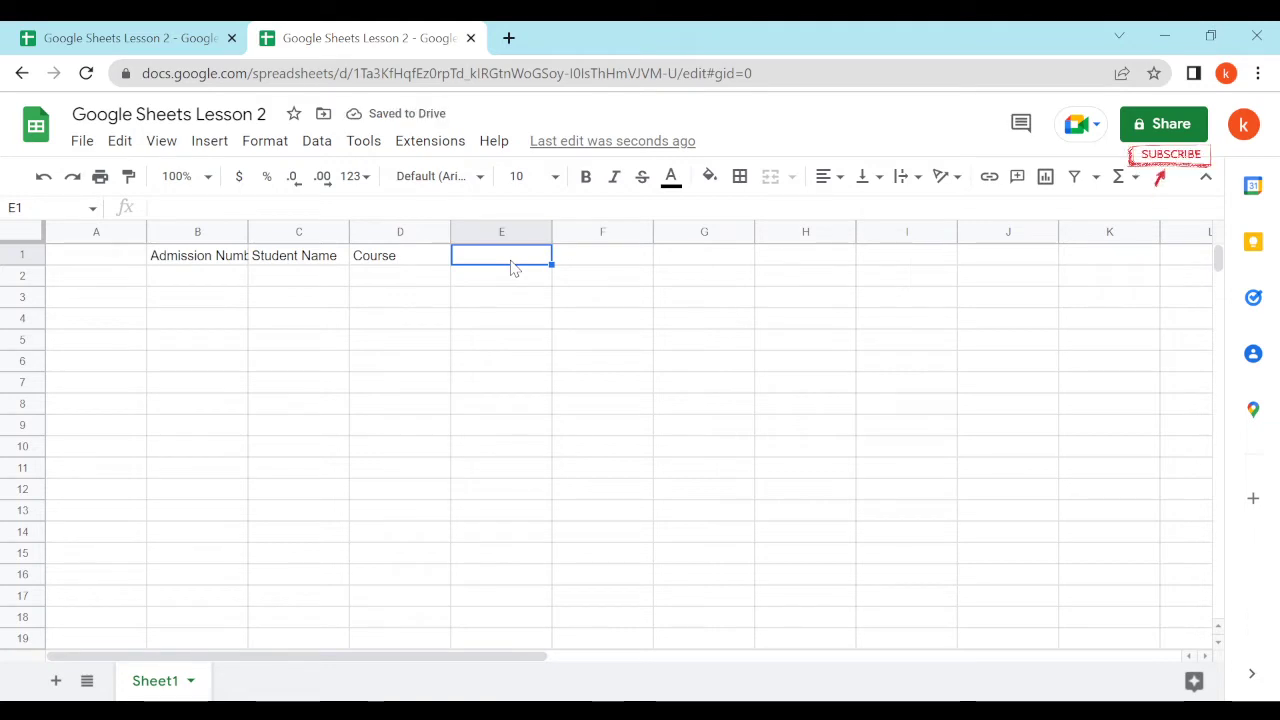
{"action": "type", "text": "Fees"}
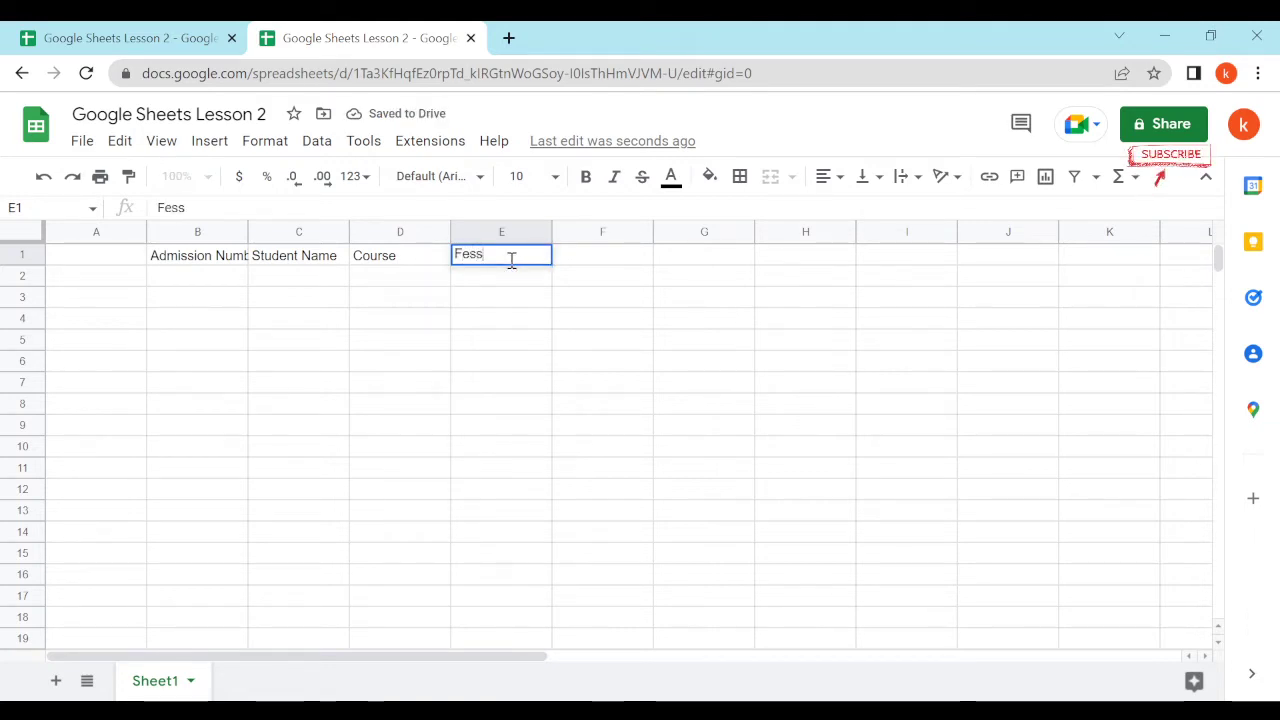
{"action": "type", "text": " Per Ter"}
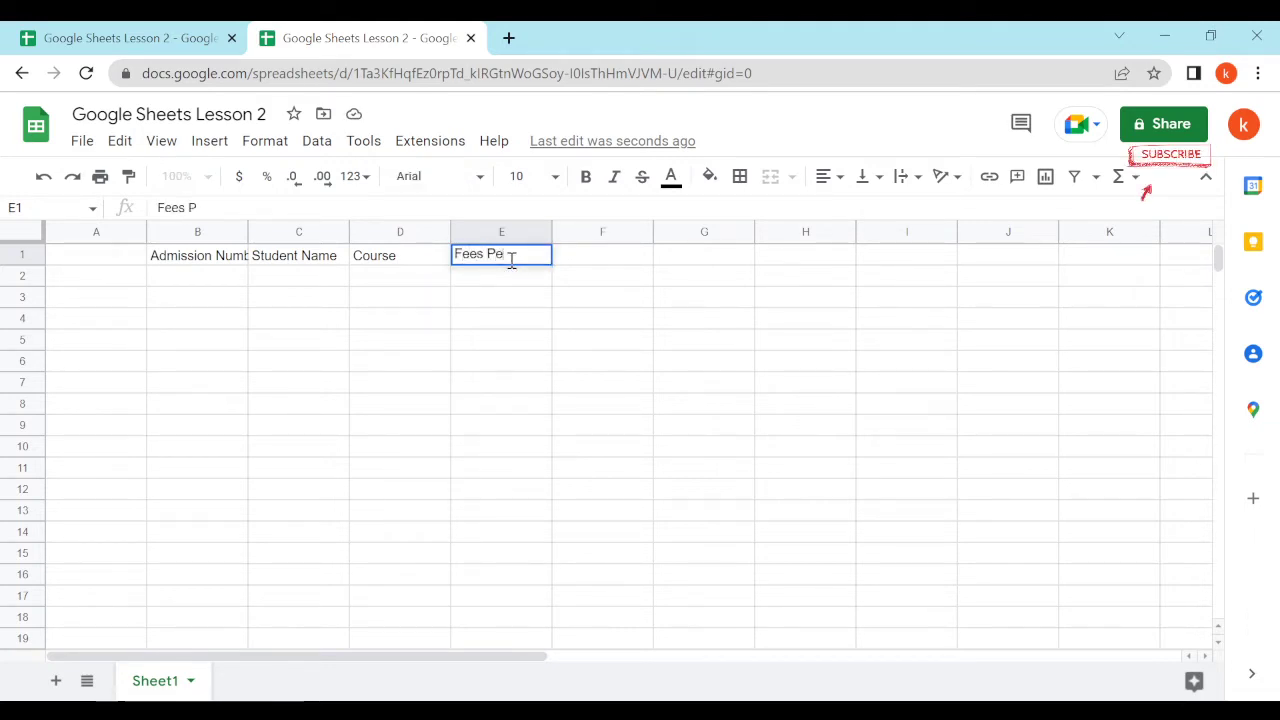
{"action": "type", "text": ","}
{"action": "key", "text": "BackSpace"}
{"action": "type", "text": "m"}
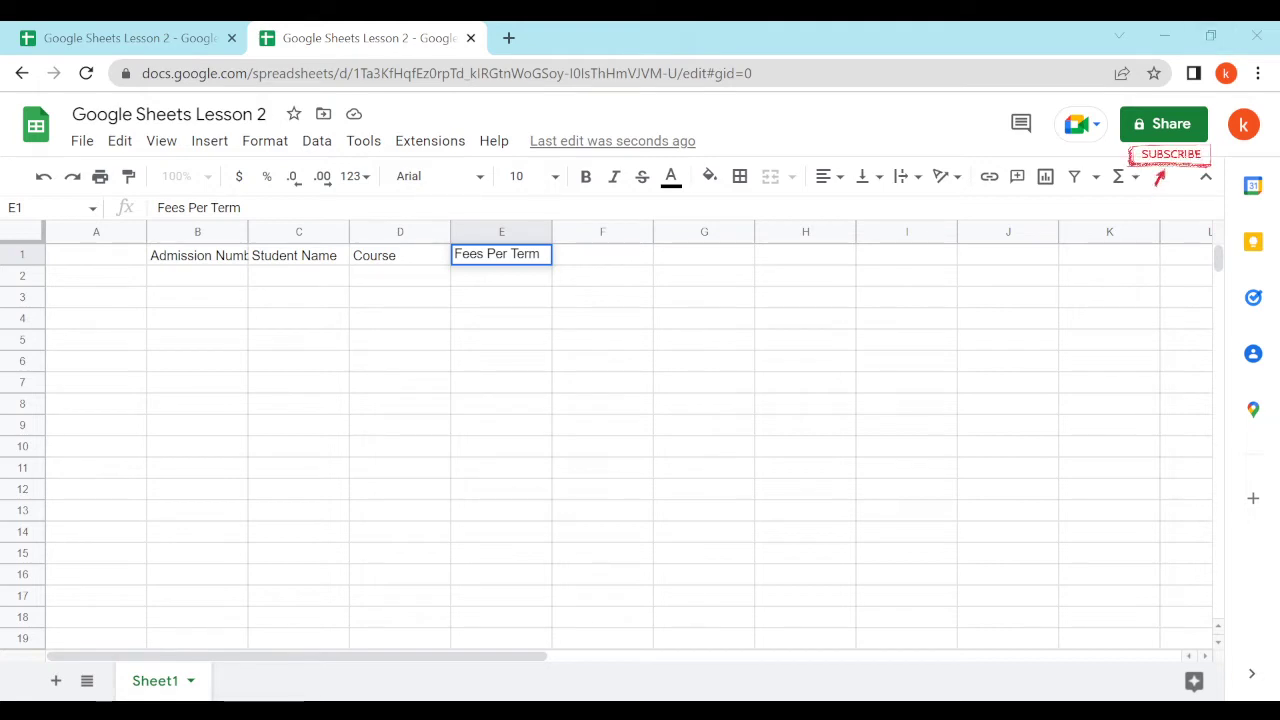
Step: Enter the header "Paid Fees" in F1
{"action": "left_click", "coordinate": [583, 252]}
{"action": "type", "text": "Paid Fees"}
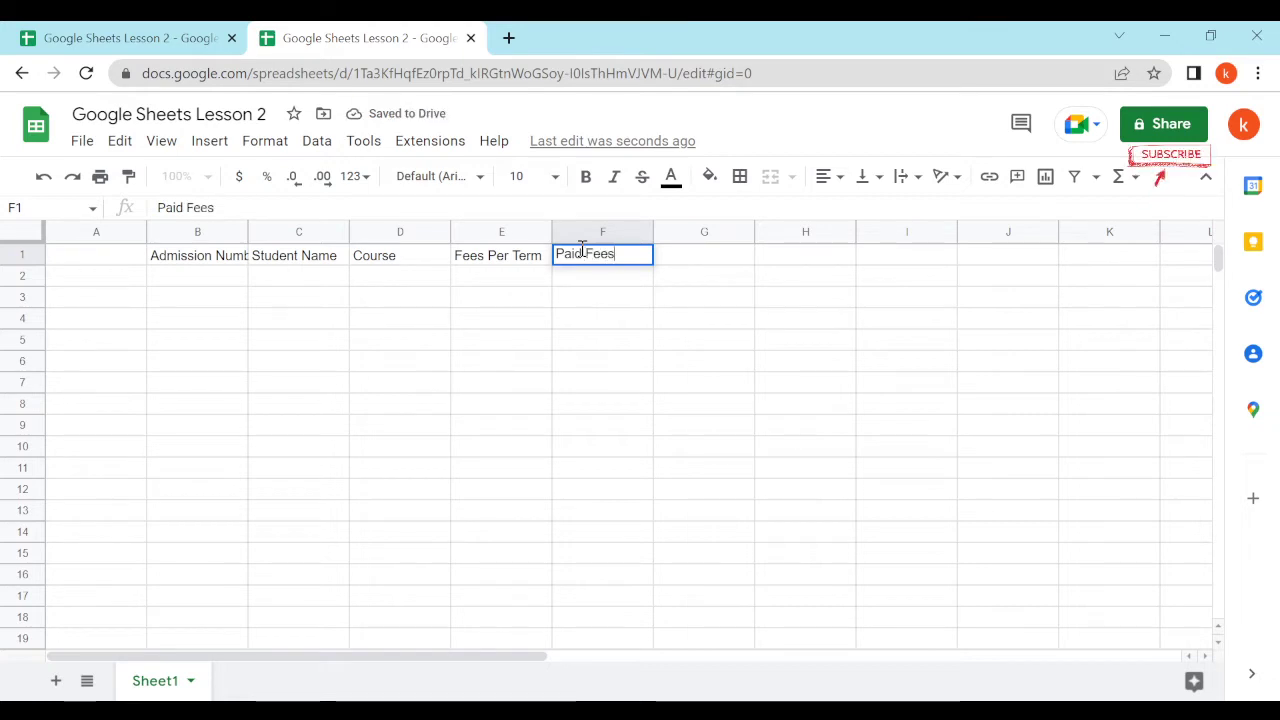
{"action": "left_click", "coordinate": [540, 324]}
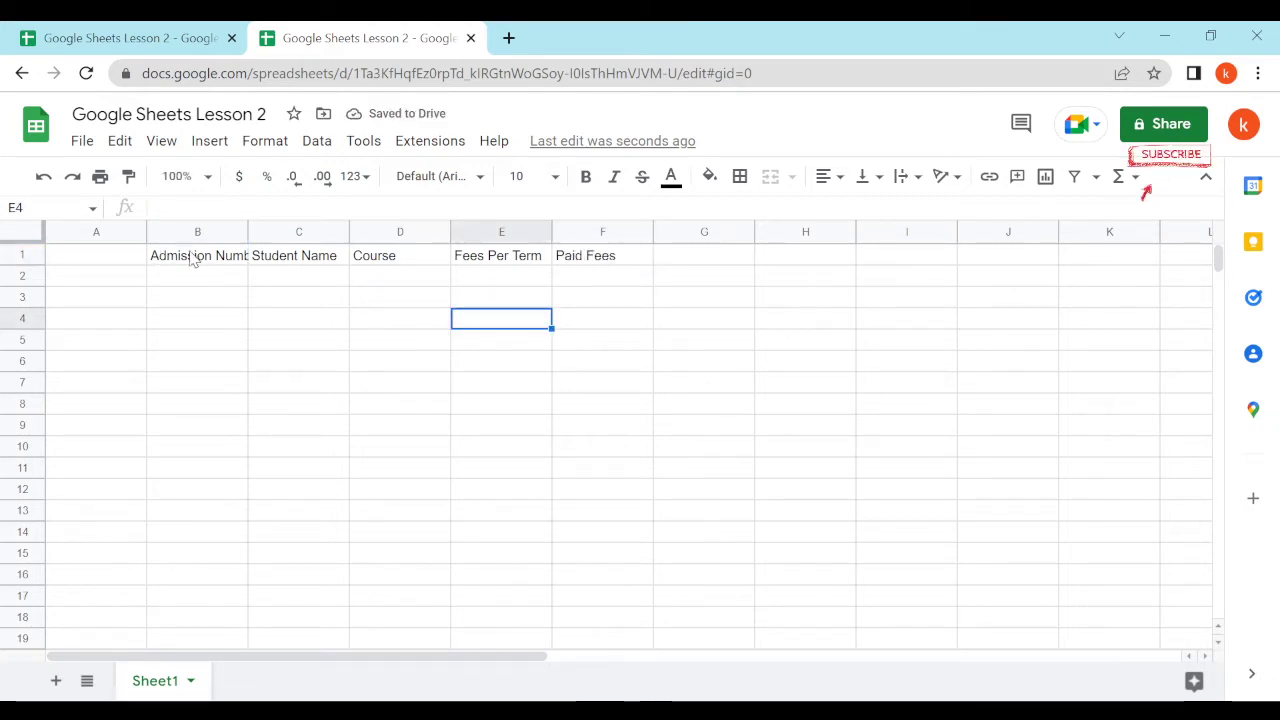
Step: Check the first student record in the finished sample, and enter its admission number in B2 and the student's name in C2 of the new spreadsheet
{"action": "left_click", "coordinate": [193, 45]}
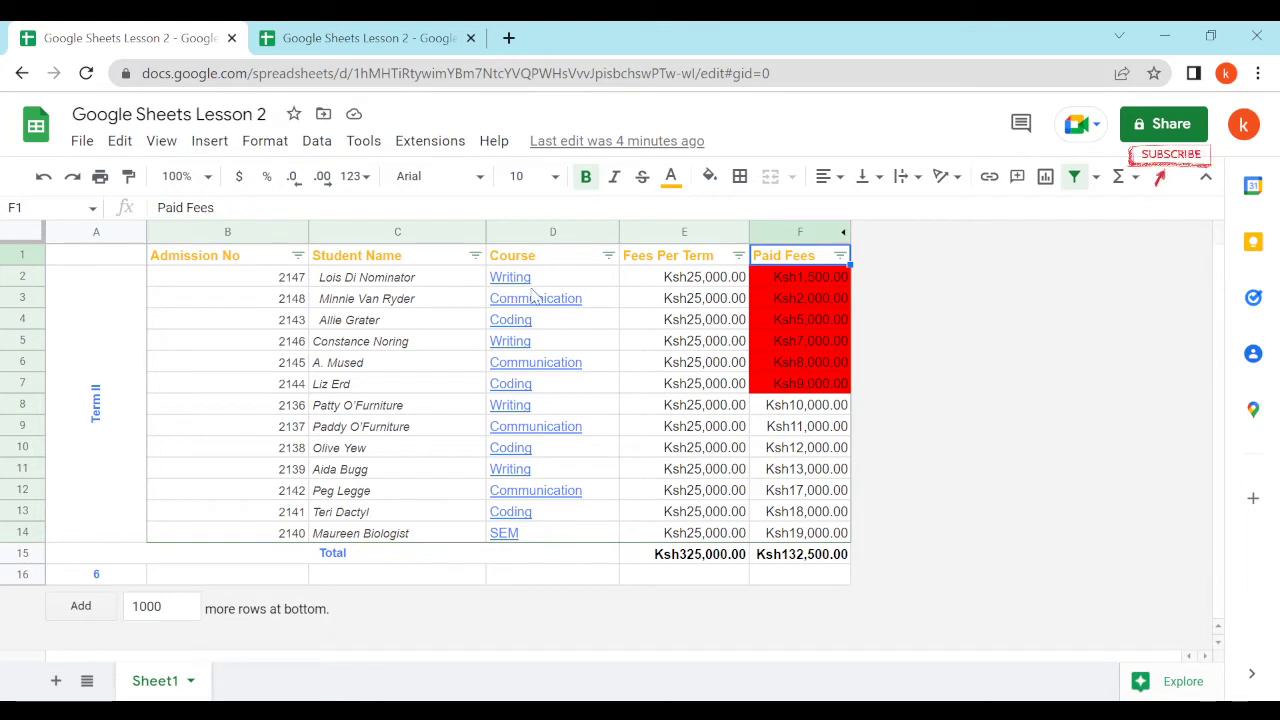
{"action": "mouse_move", "coordinate": [570, 295]}
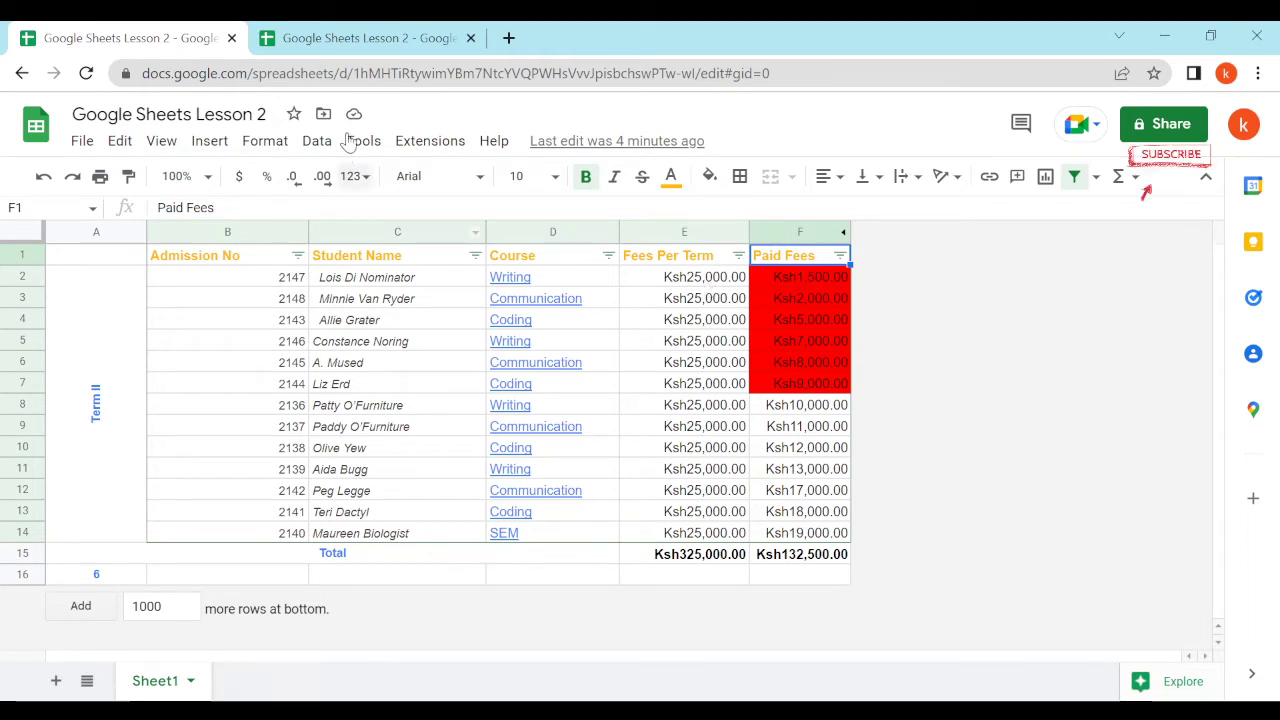
{"action": "left_click", "coordinate": [340, 38]}
{"action": "left_click", "coordinate": [185, 280]}
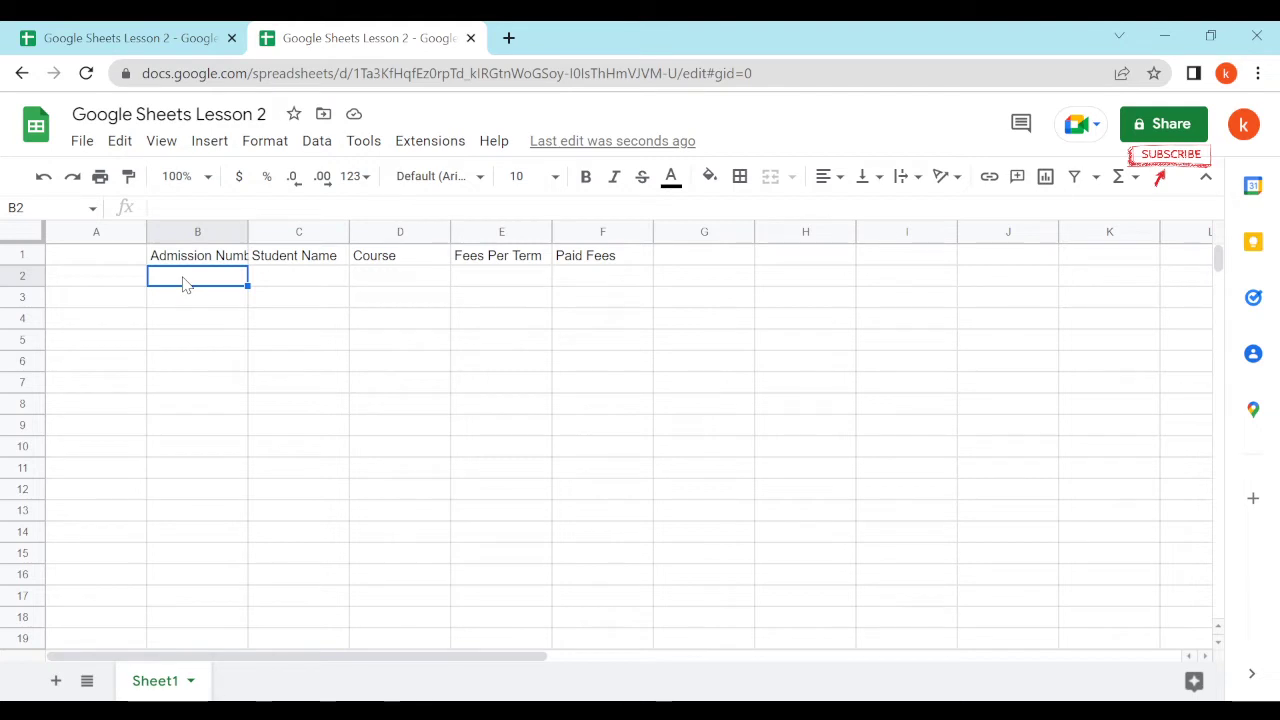
{"action": "type", "text": "2147"}
{"action": "key", "text": "Tab"}
{"action": "type", "text": "Lois Di Nominator"}
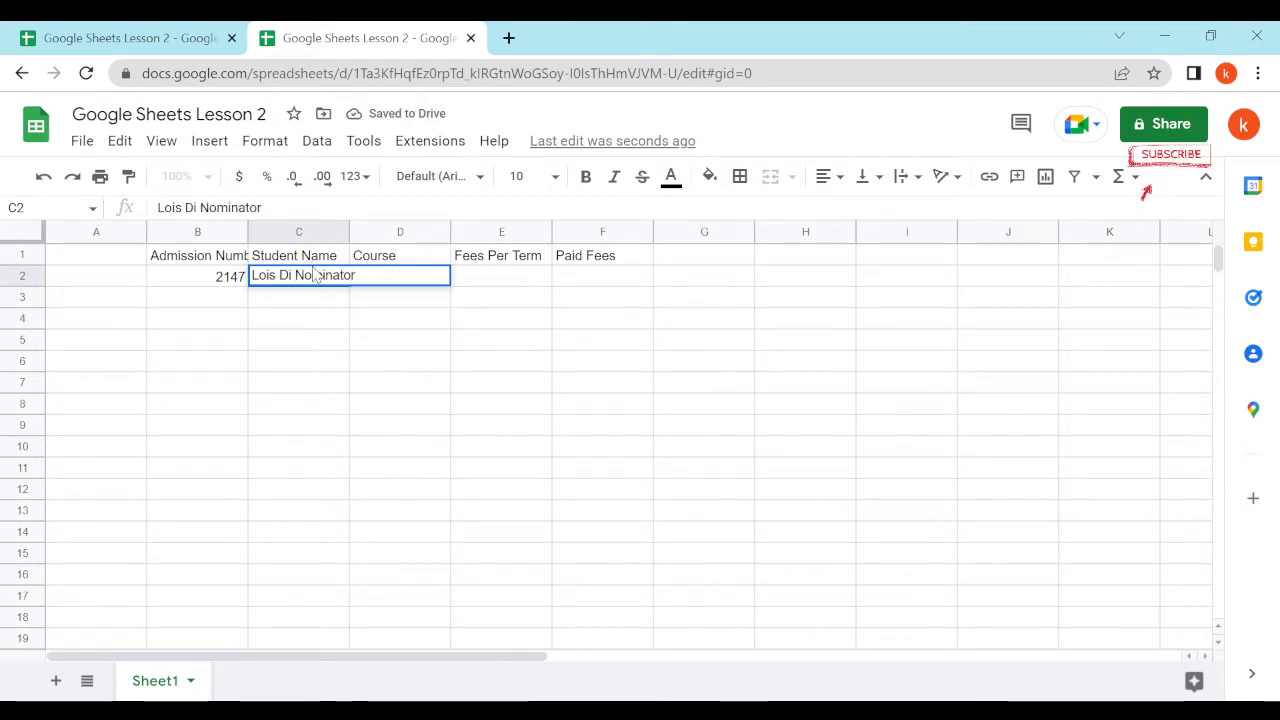
Step: Enter the course "Writing" in D2 and the fees per term 25000 in E2
{"action": "key", "text": "Tab"}
{"action": "type", "text": "W"}
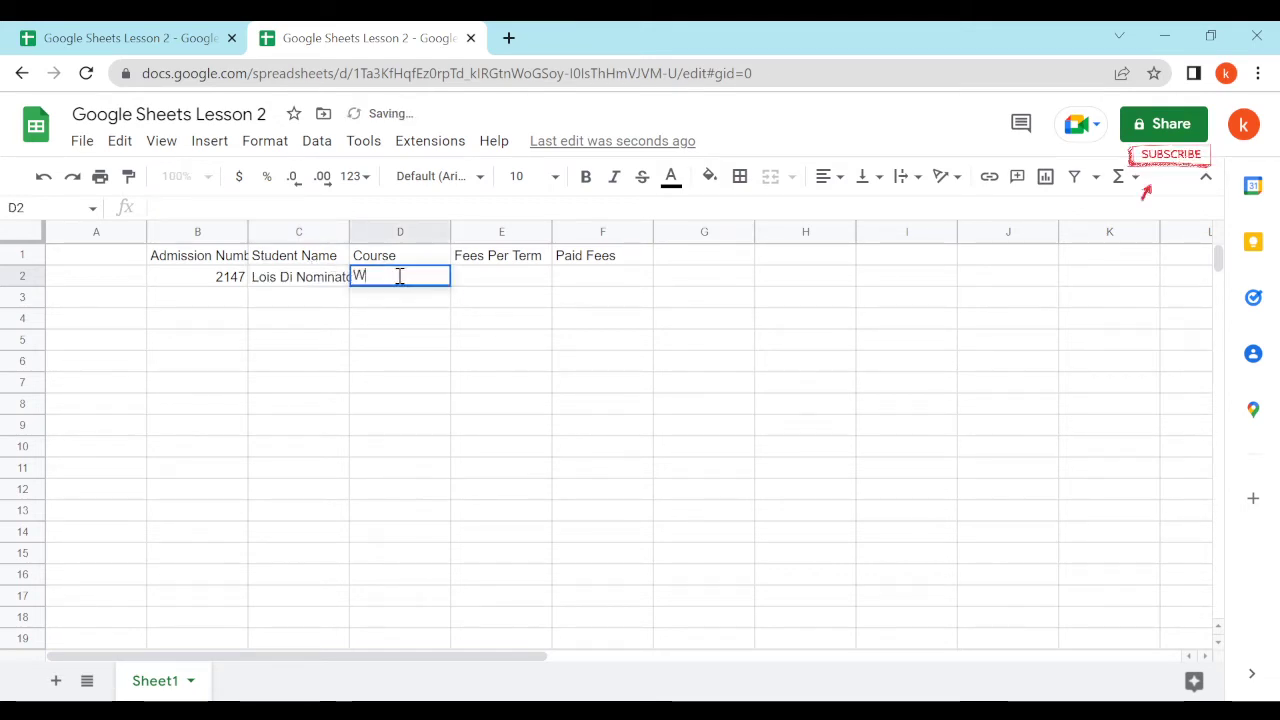
{"action": "type", "text": "riting"}
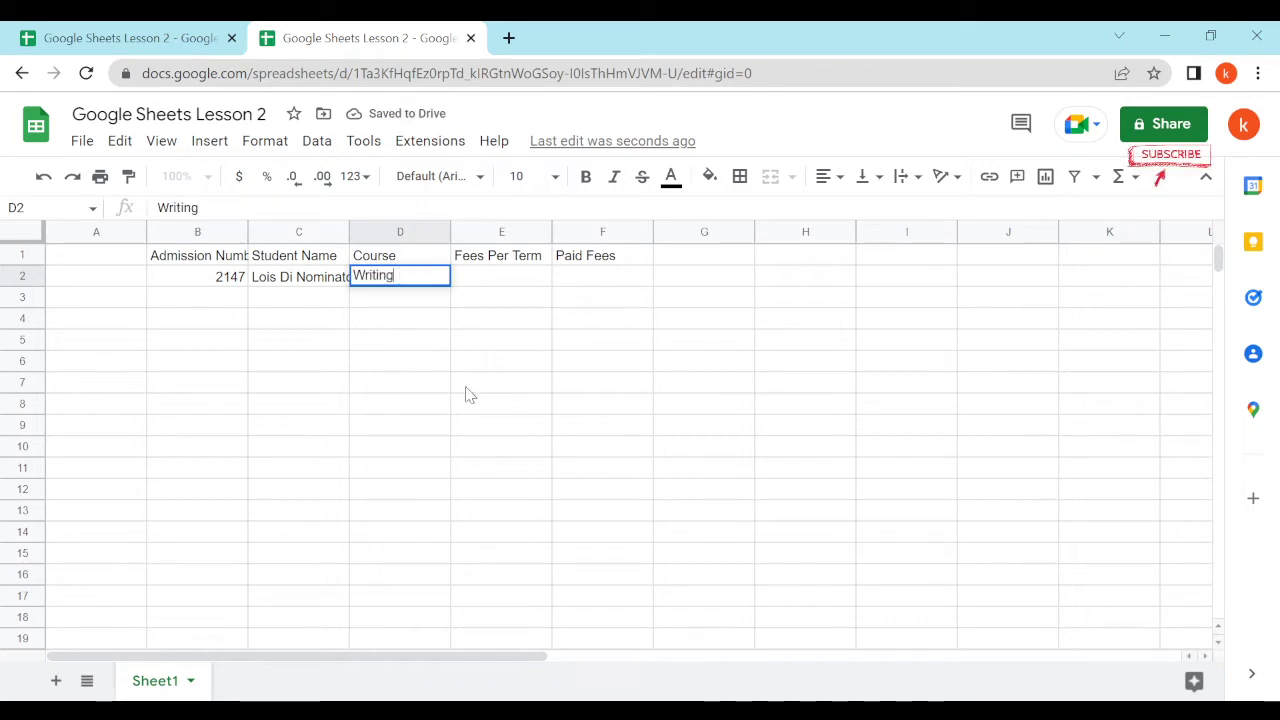
{"action": "left_click", "coordinate": [522, 260]}
{"action": "left_click", "coordinate": [527, 281]}
{"action": "type", "text": "25000"}
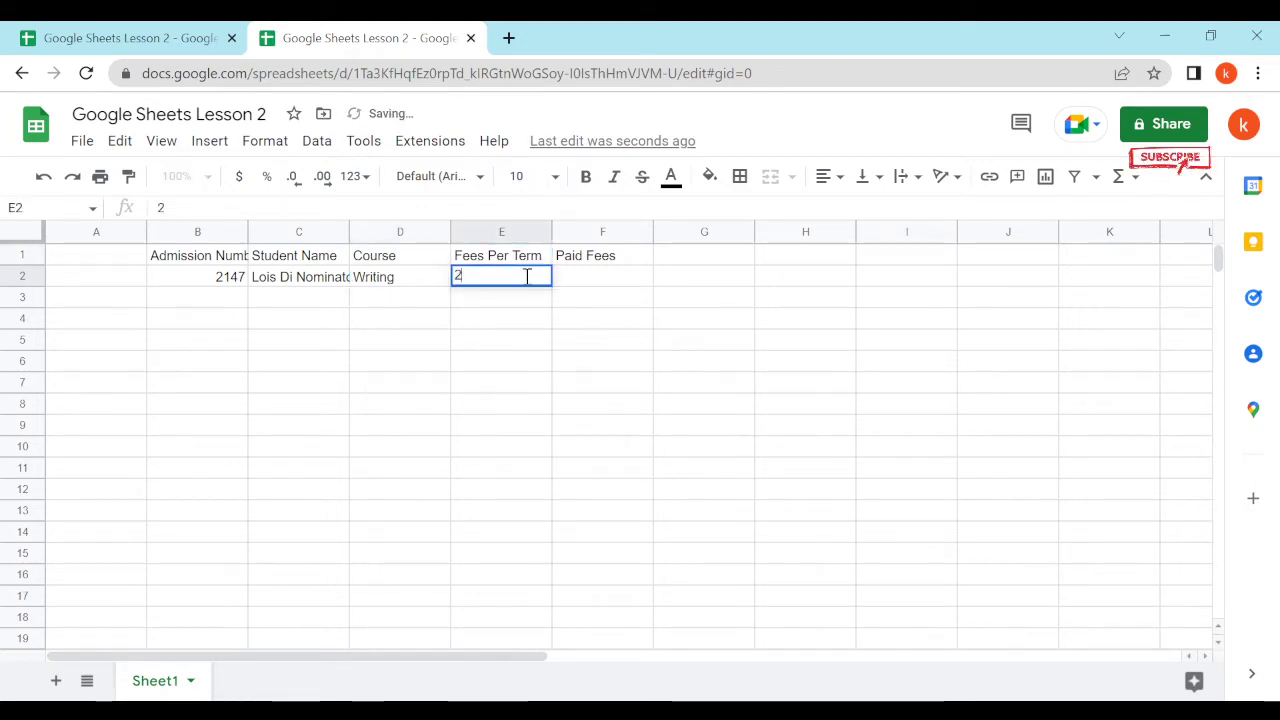
Step: Enter the paid fees amount 1500 in F2
{"action": "left_click", "coordinate": [591, 283]}
{"action": "type", "text": "1500"}
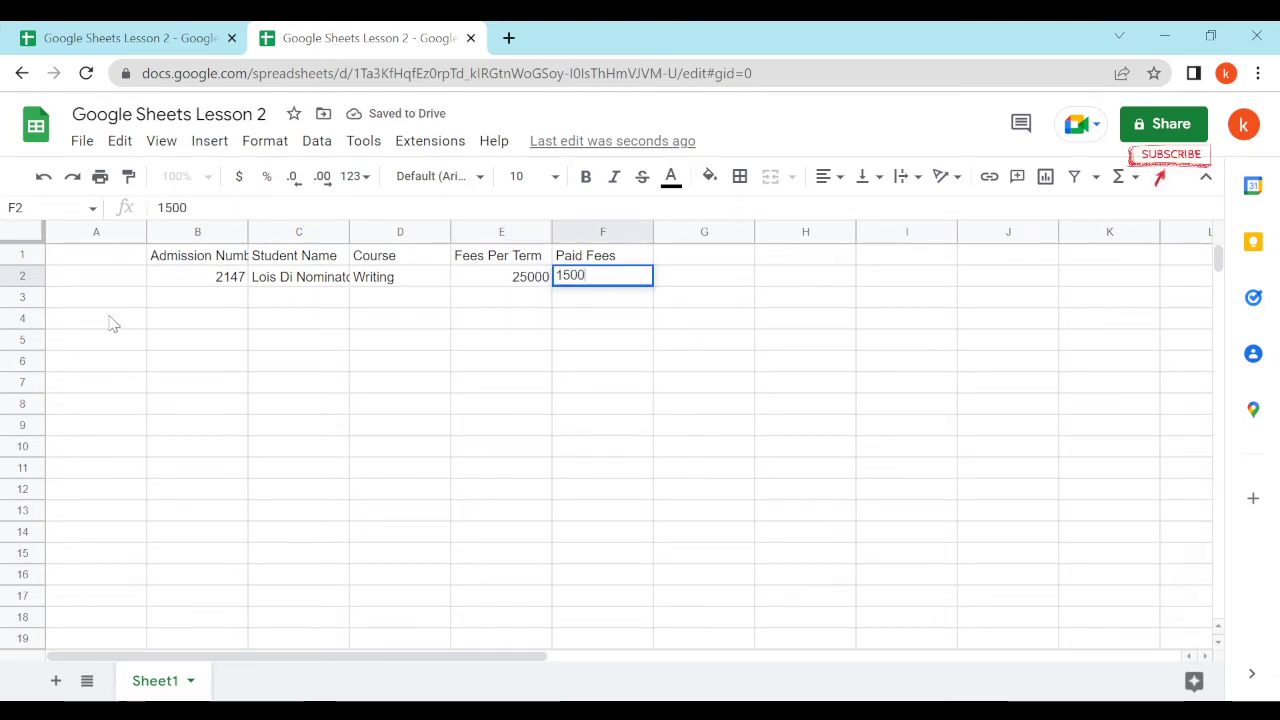
{"action": "scroll", "coordinate": [194, 349], "scroll_direction": "down", "scroll_amount": 2}
{"action": "scroll", "coordinate": [538, 345], "scroll_direction": "up", "scroll_amount": 2}
{"action": "left_click", "coordinate": [538, 345]}
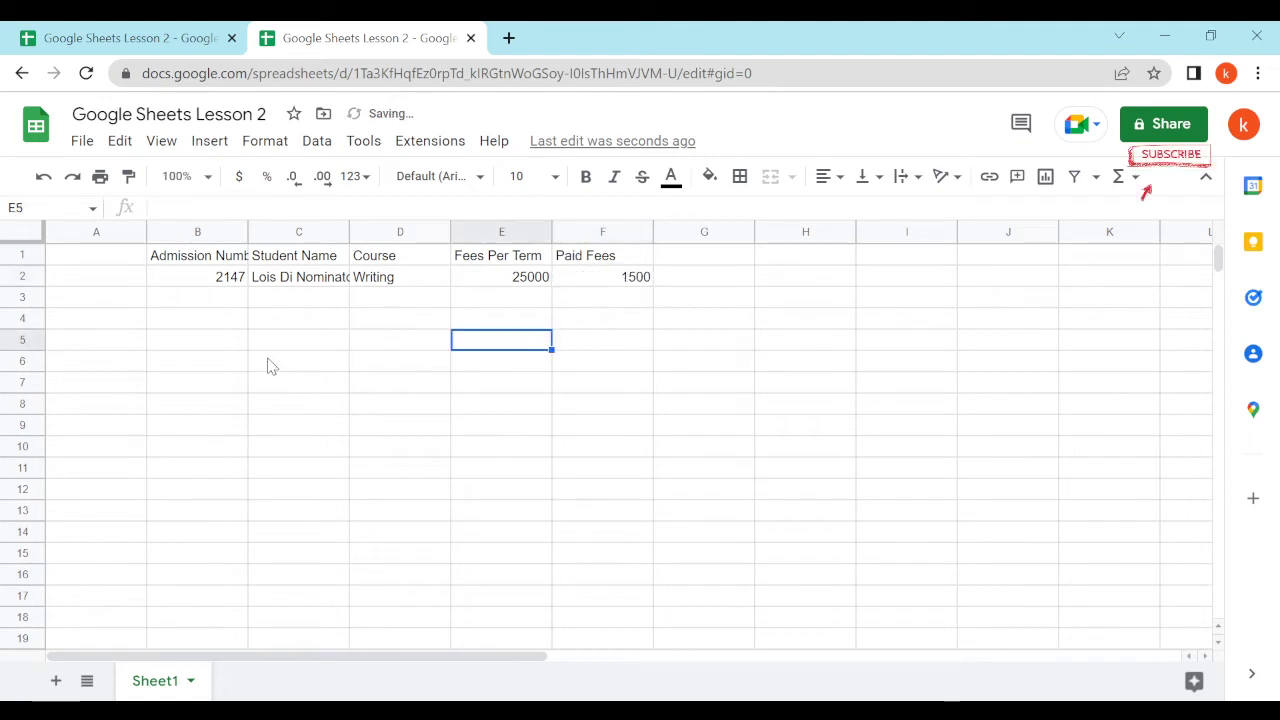
{"action": "scroll", "coordinate": [240, 350], "scroll_direction": "down", "scroll_amount": 10}
{"action": "scroll", "coordinate": [213, 336], "scroll_direction": "up", "scroll_amount": 10}
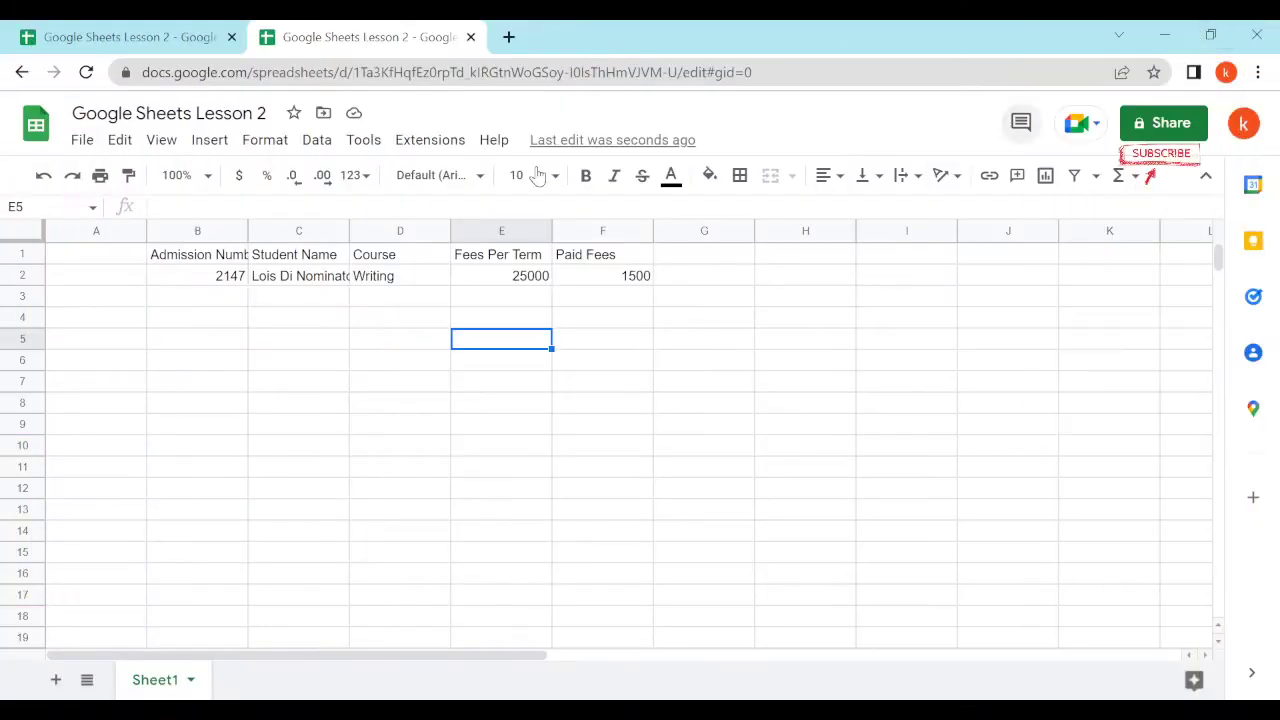
Step: Review the remaining student records in rows 3 to 14 of the finished sample spreadsheet, columns B to F
{"action": "left_click", "coordinate": [181, 40]}
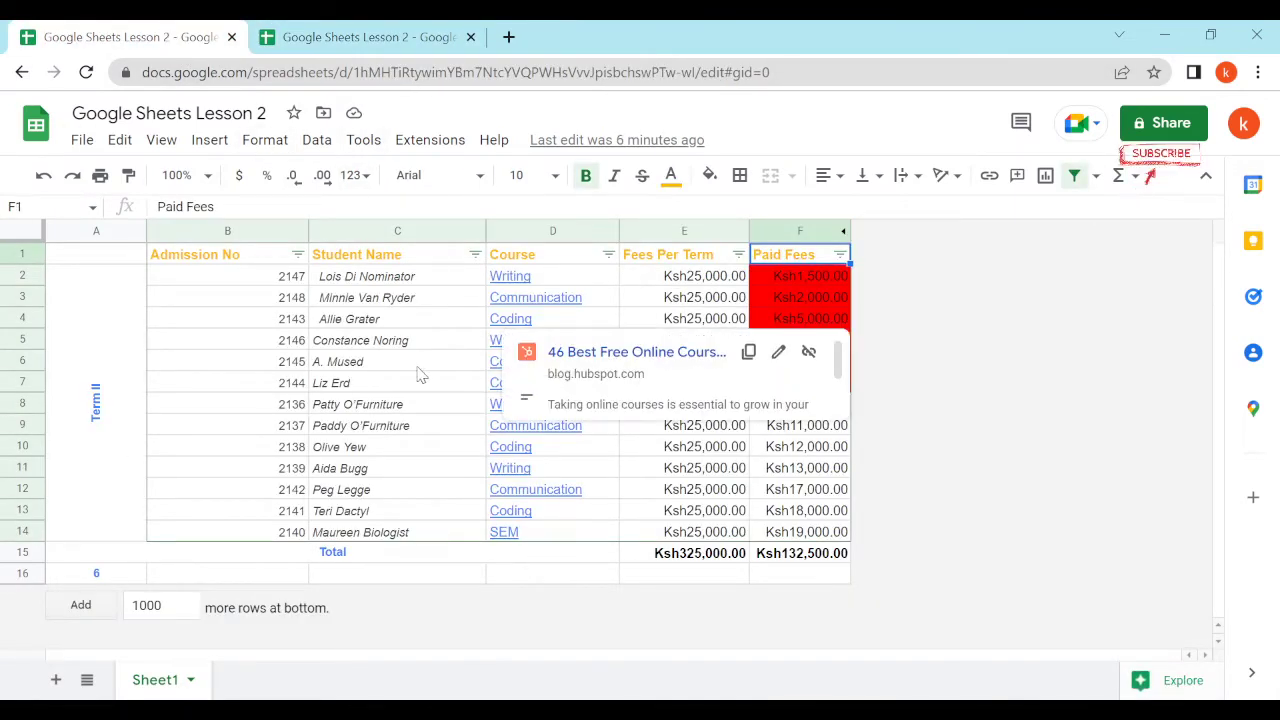
{"action": "left_click_drag", "start_coordinate": [243, 297], "coordinate": [822, 543]}
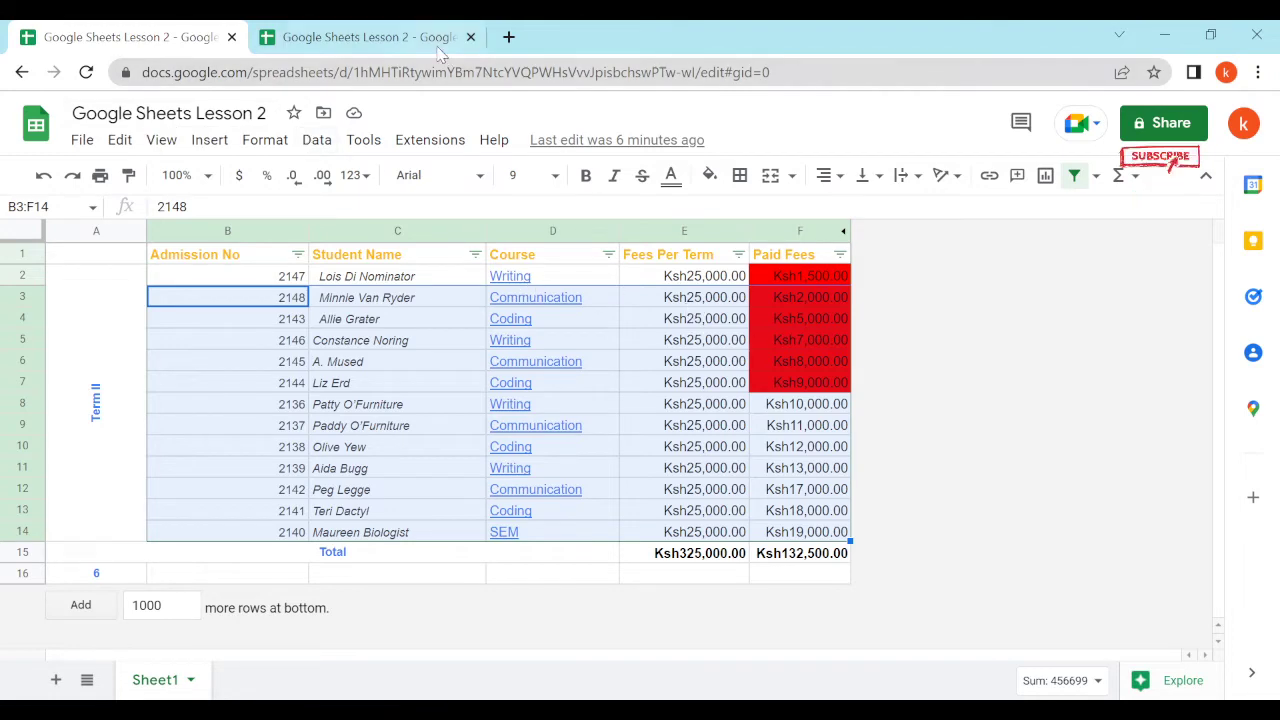
{"action": "key", "text": "ctrl+Tab"}
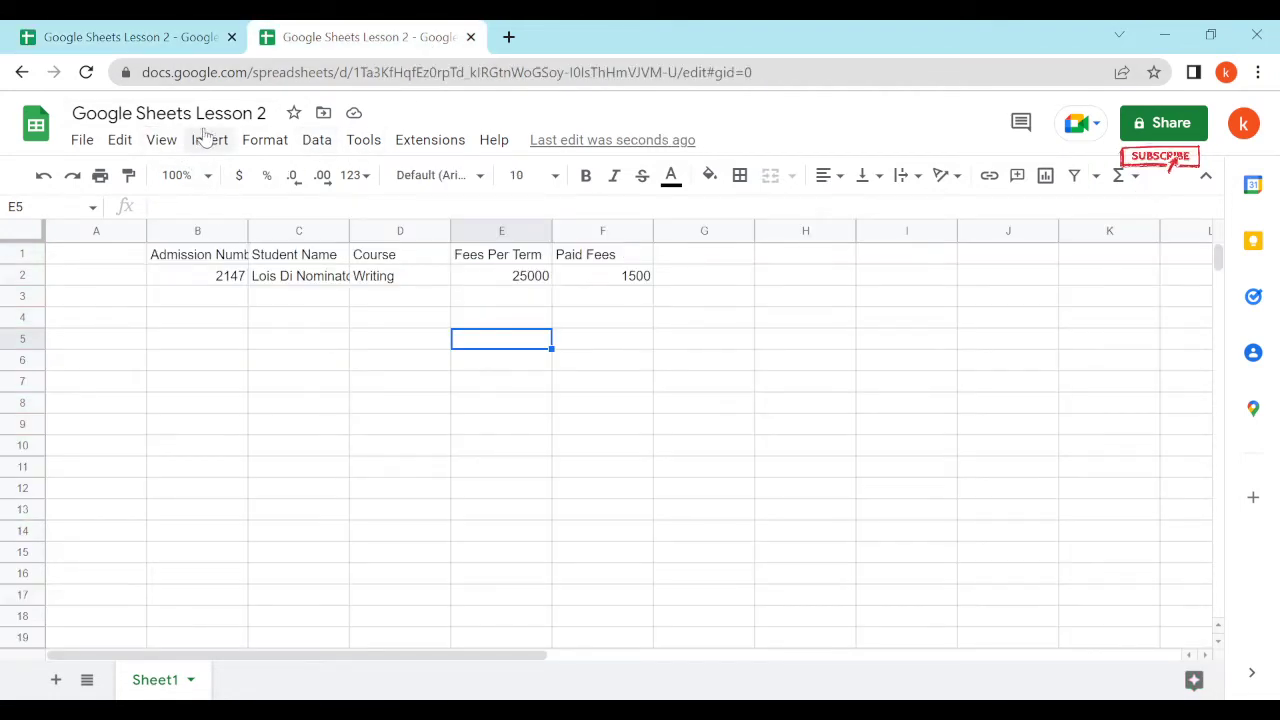
{"action": "left_click", "coordinate": [152, 46]}
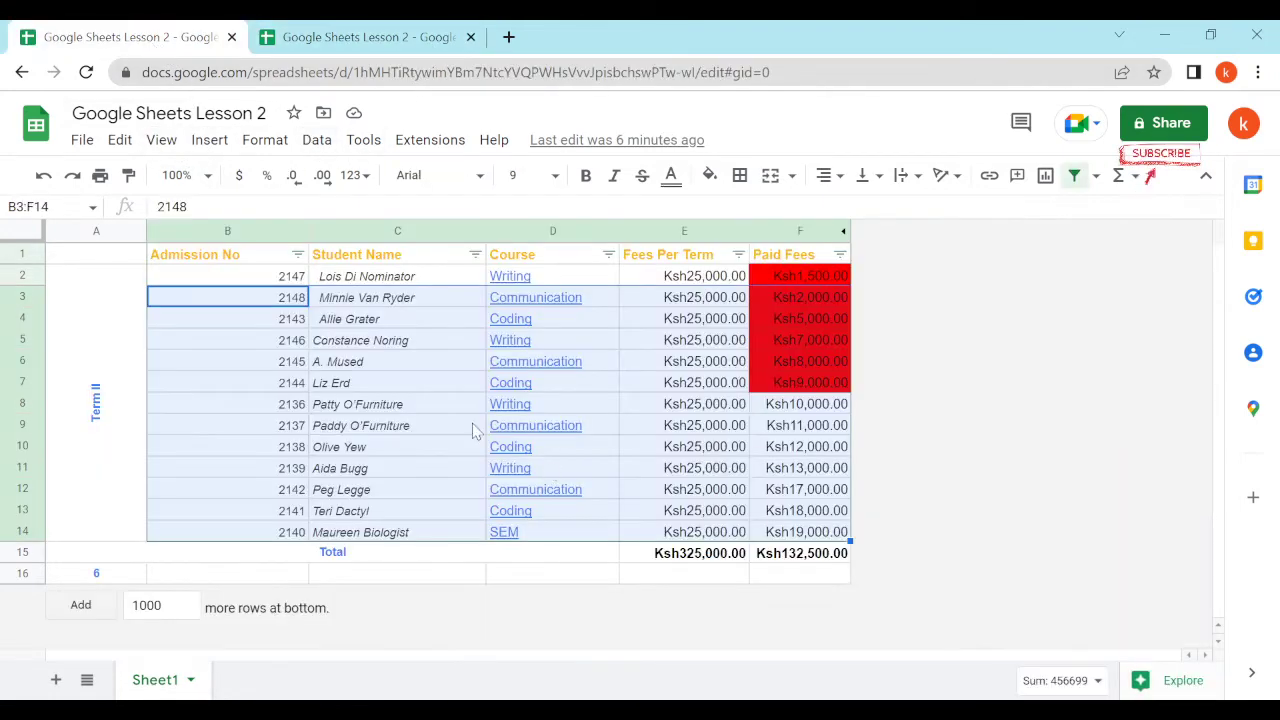
{"action": "left_click", "coordinate": [342, 430]}
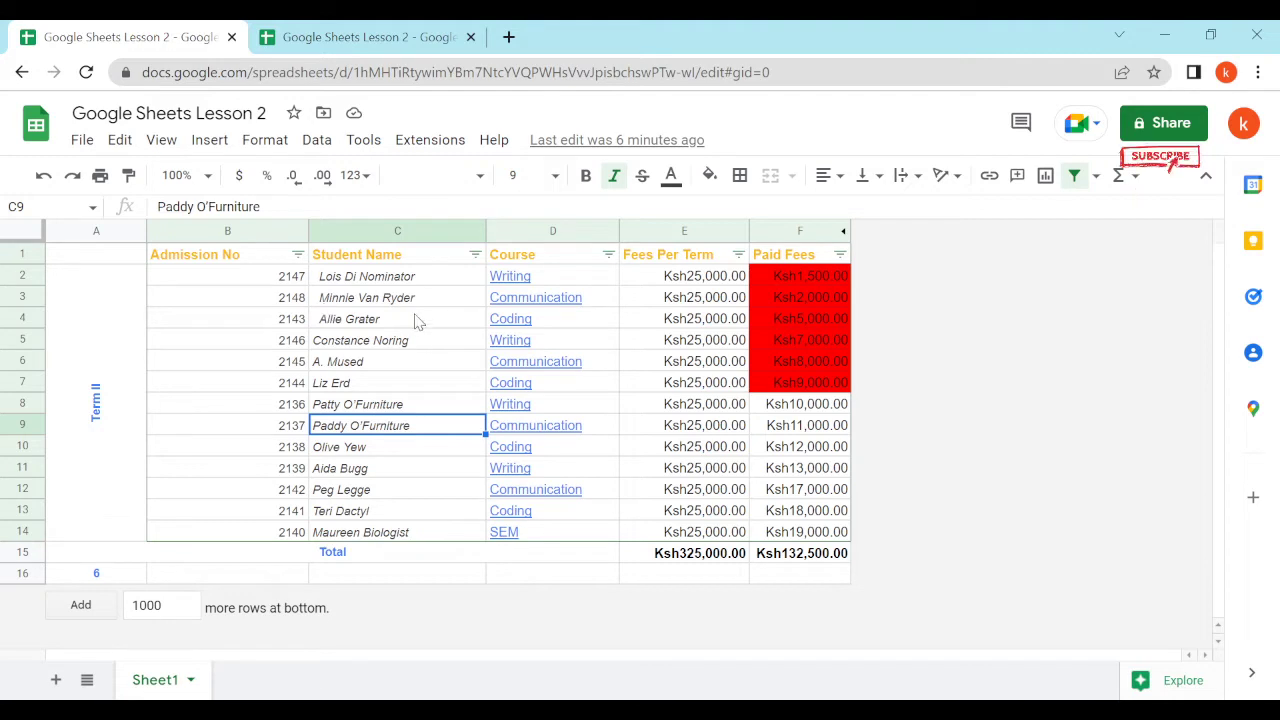
{"action": "left_click", "coordinate": [295, 301]}
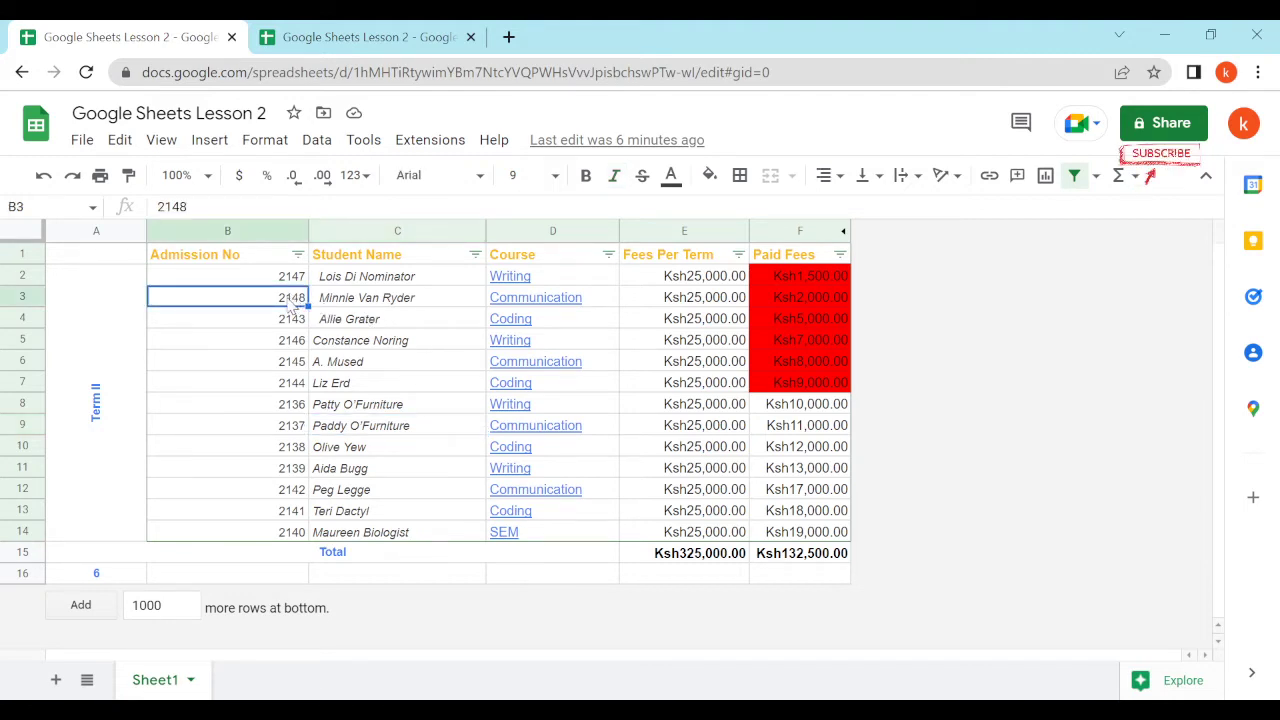
{"action": "left_click_drag", "start_coordinate": [290, 307], "coordinate": [300, 532]}
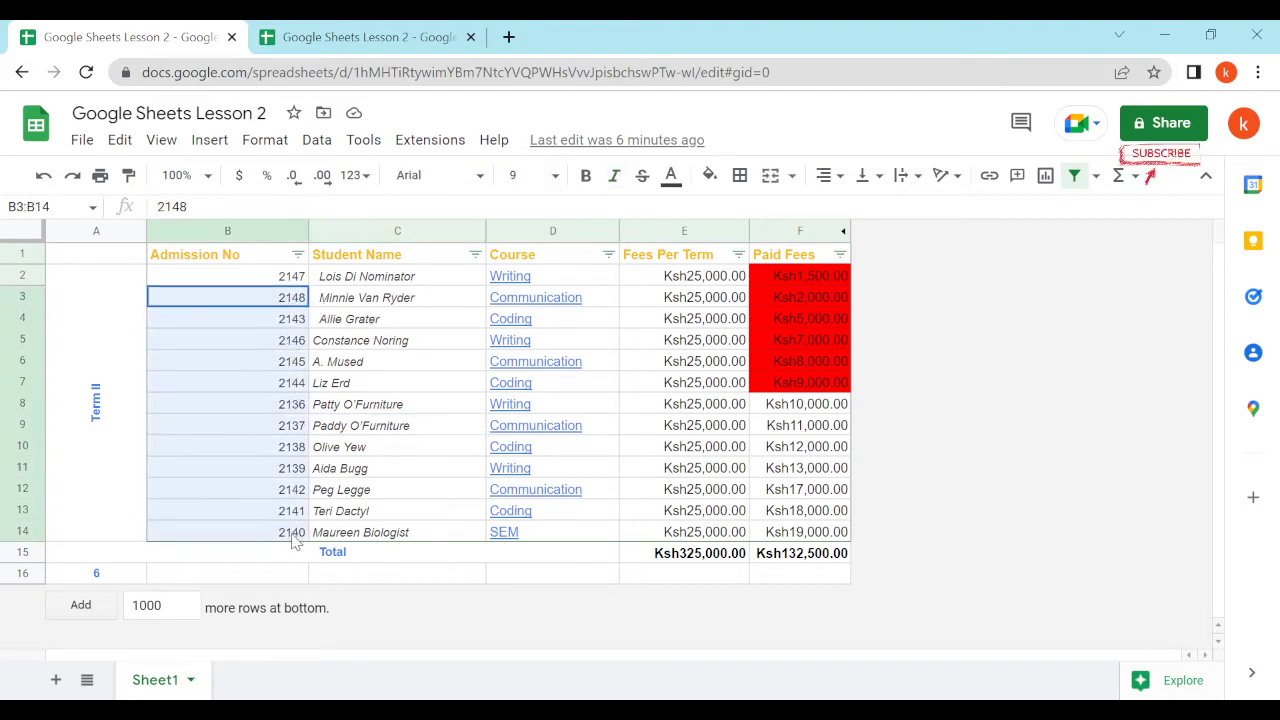
{"action": "left_click_drag", "start_coordinate": [265, 300], "coordinate": [783, 297]}
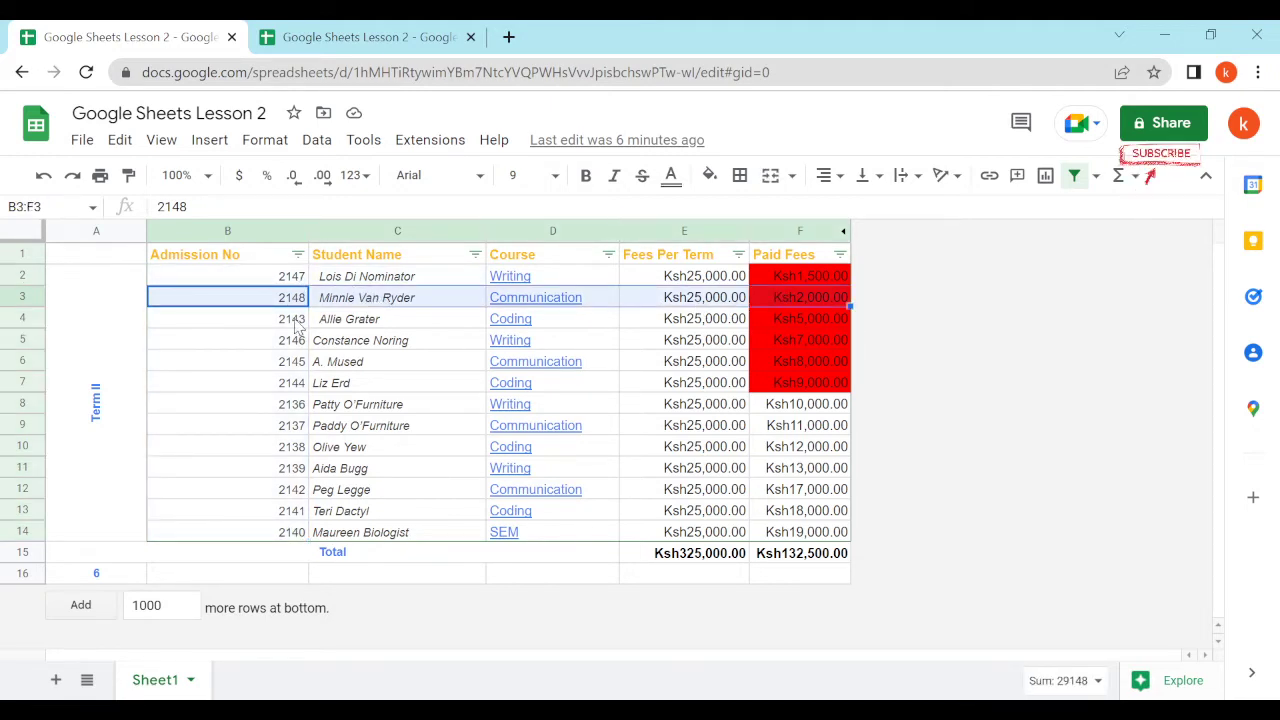
{"action": "left_click_drag", "start_coordinate": [268, 307], "coordinate": [826, 531]}
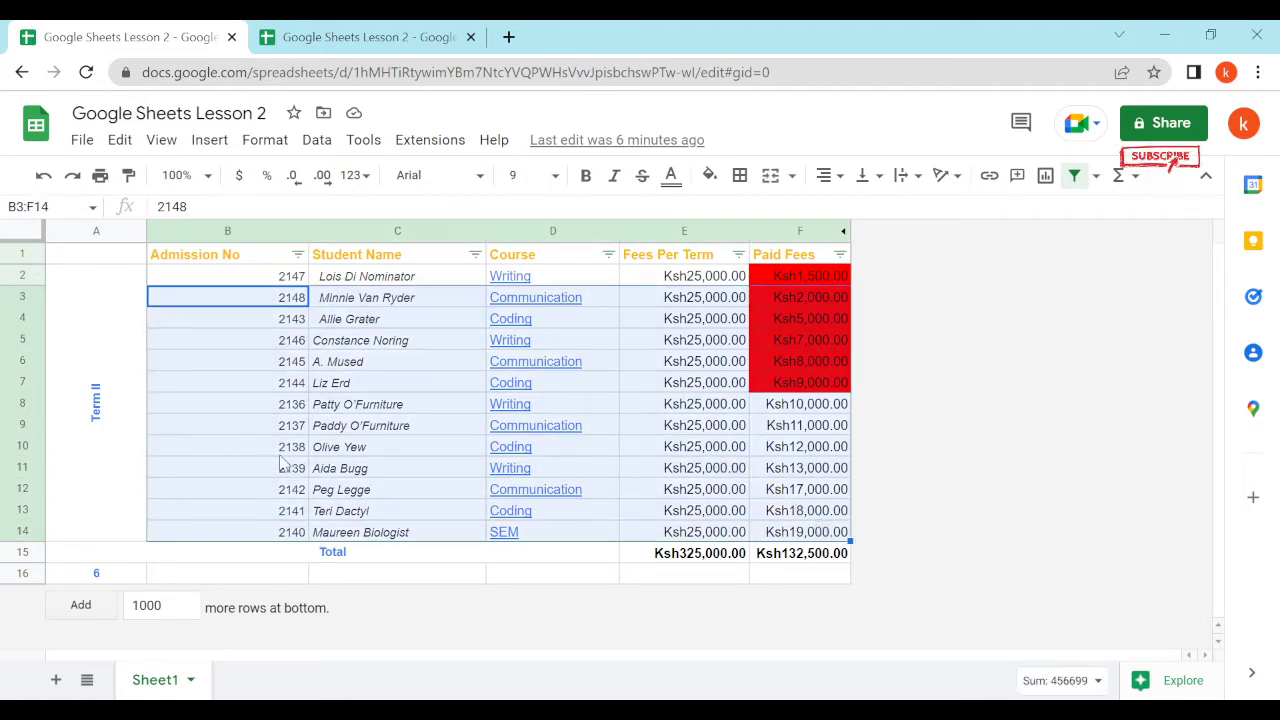
{"action": "left_click", "coordinate": [245, 319]}
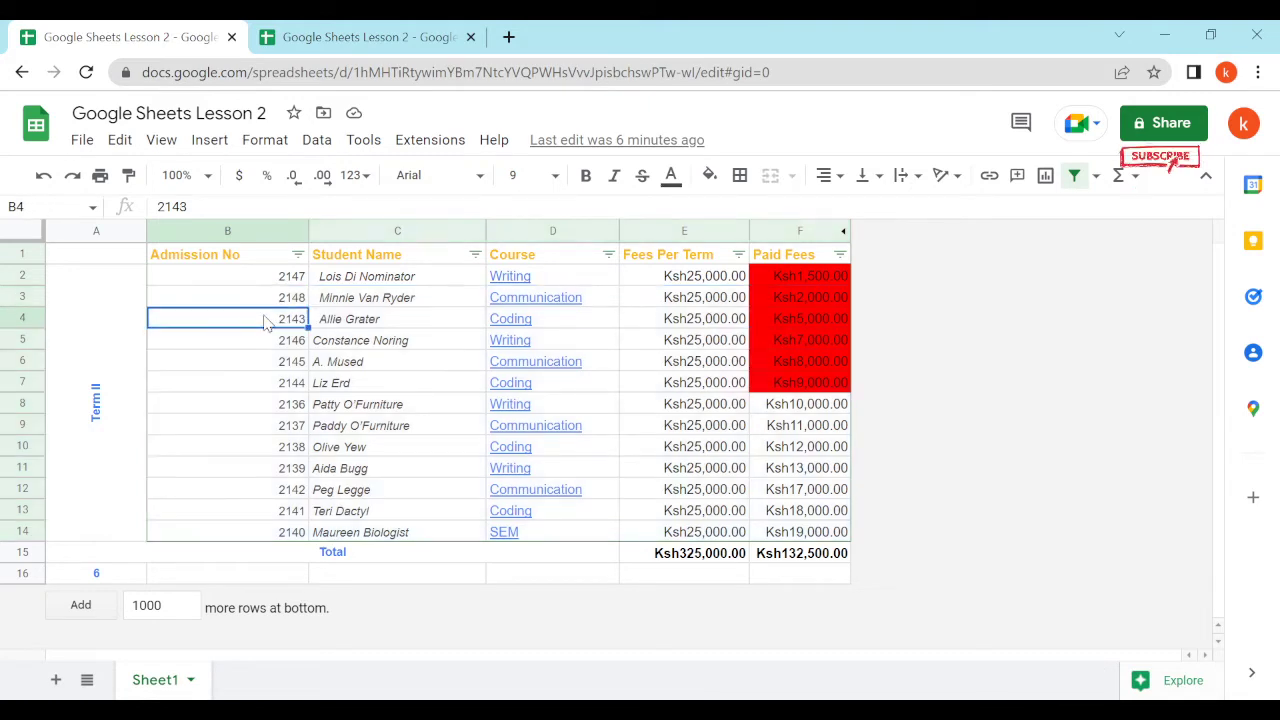
Step: Try to copy the admission numbers in B3:B14 of the sample into the new spreadsheet, starting at B3
{"action": "left_click_drag", "start_coordinate": [283, 300], "coordinate": [273, 537]}
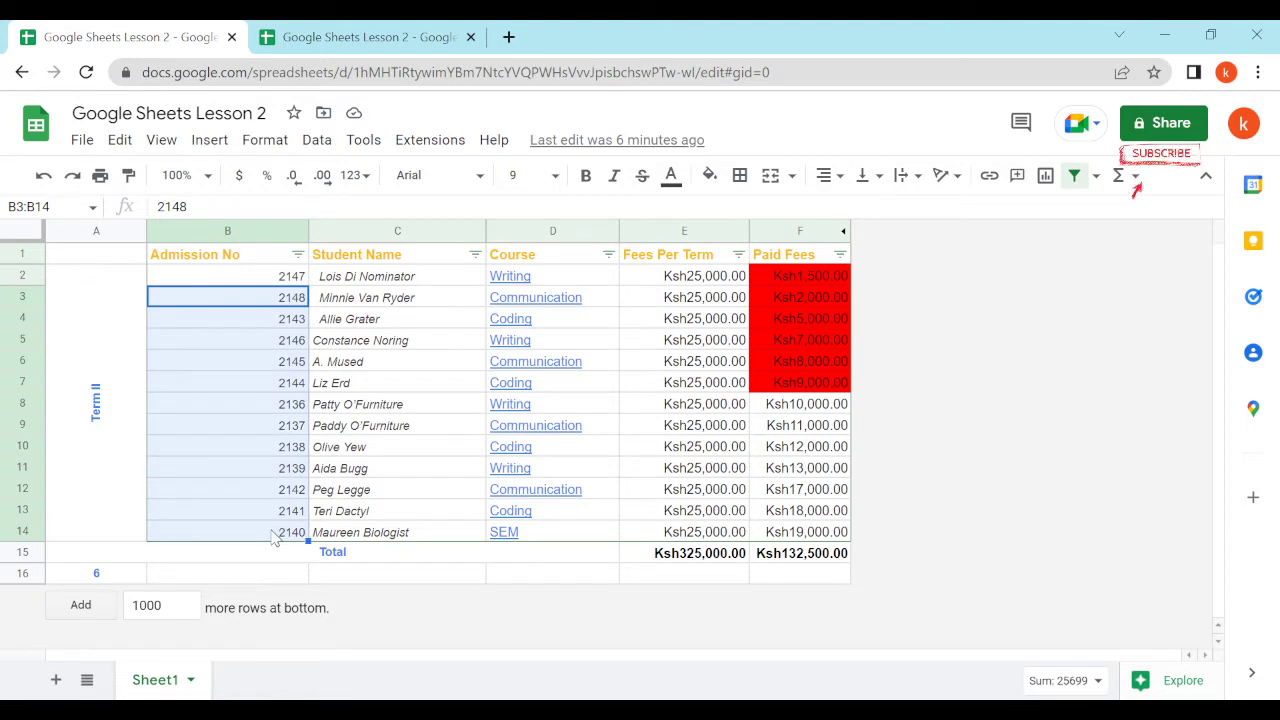
{"action": "right_click", "coordinate": [228, 312]}
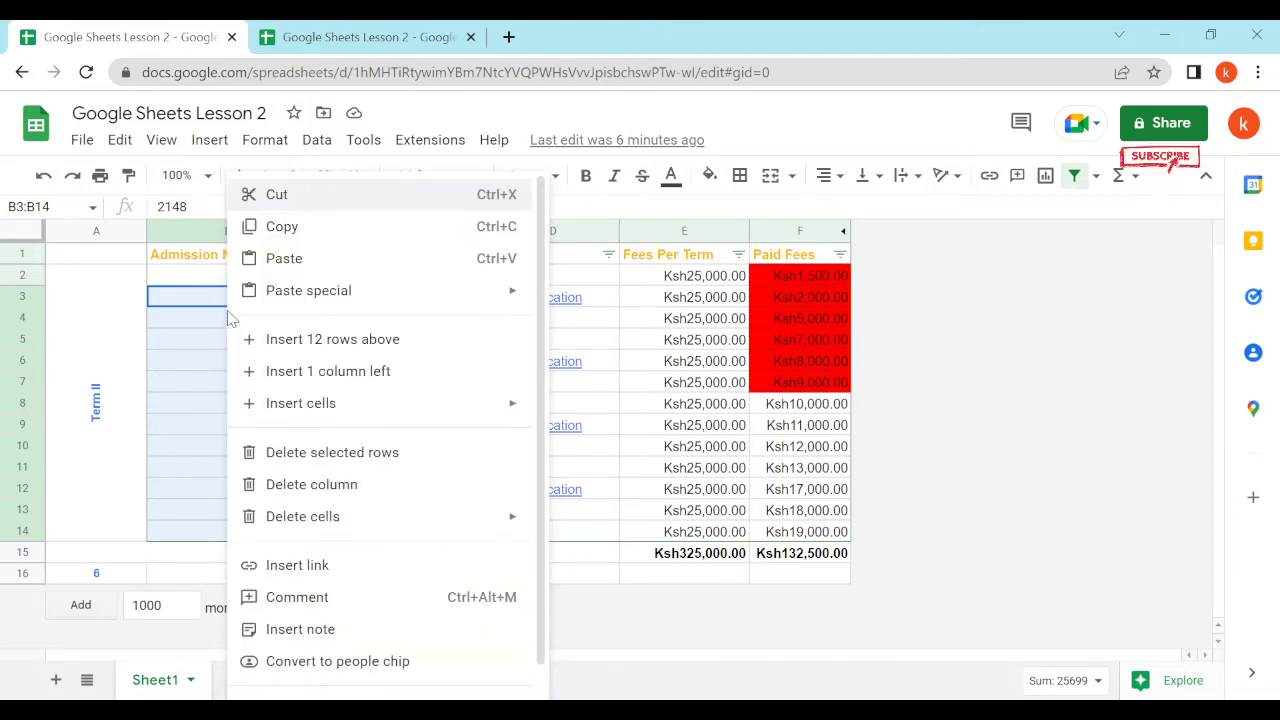
{"action": "left_click", "coordinate": [281, 226]}
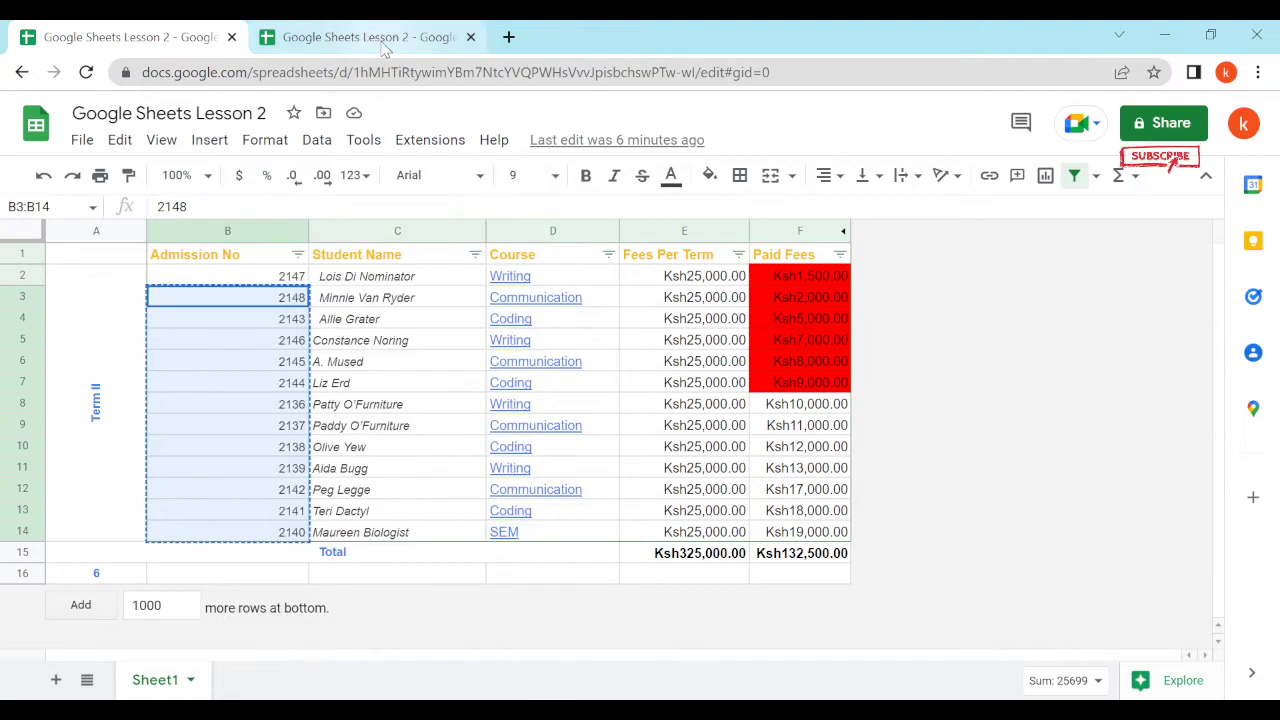
{"action": "left_click", "coordinate": [383, 42]}
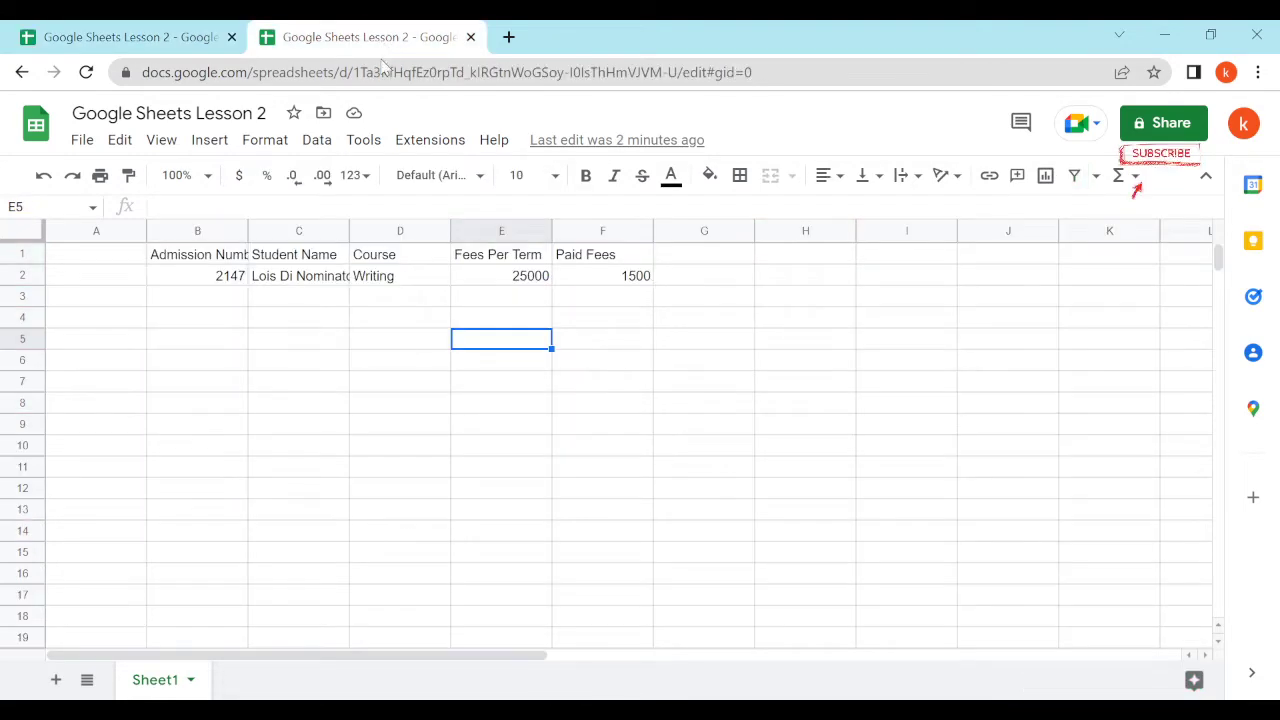
{"action": "right_click", "coordinate": [197, 304]}
{"action": "left_click", "coordinate": [292, 259]}
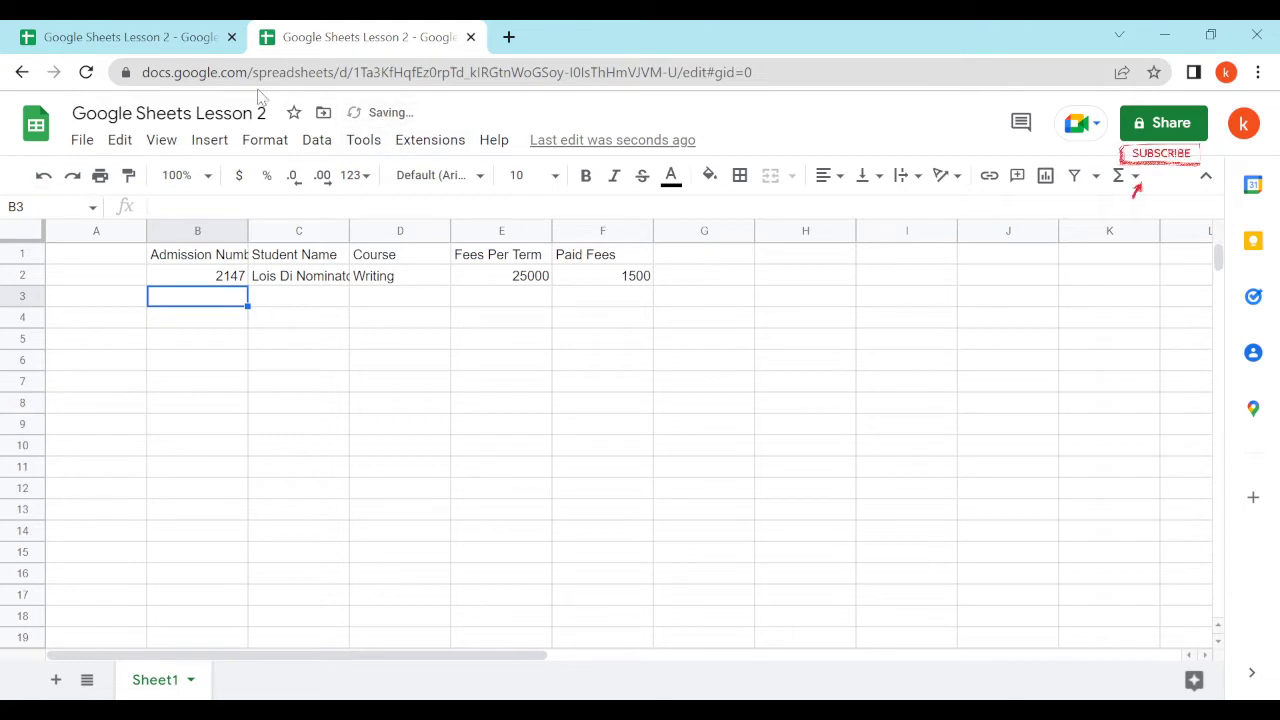
Step: Copy the student records in B3:F14 of the sample and paste them with their formatting into the new spreadsheet, starting at B3
{"action": "left_click", "coordinate": [174, 40]}
{"action": "left_click", "coordinate": [365, 388]}
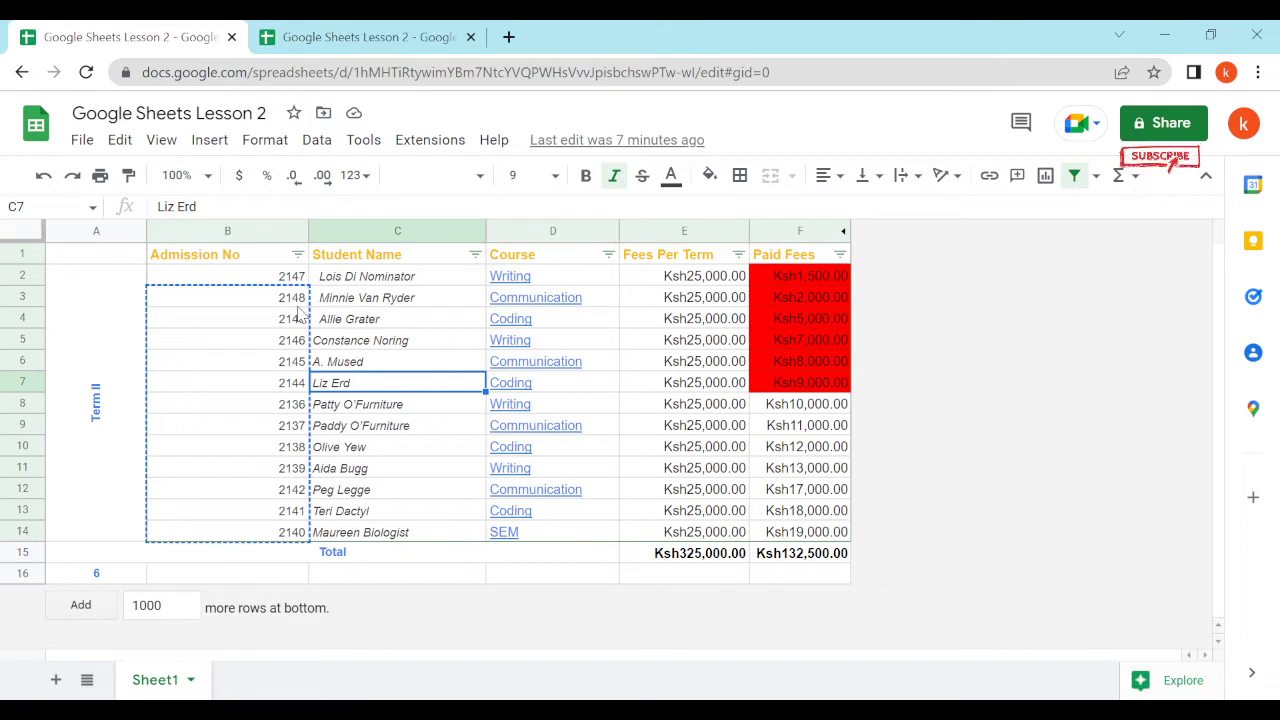
{"action": "left_click_drag", "start_coordinate": [298, 307], "coordinate": [800, 535]}
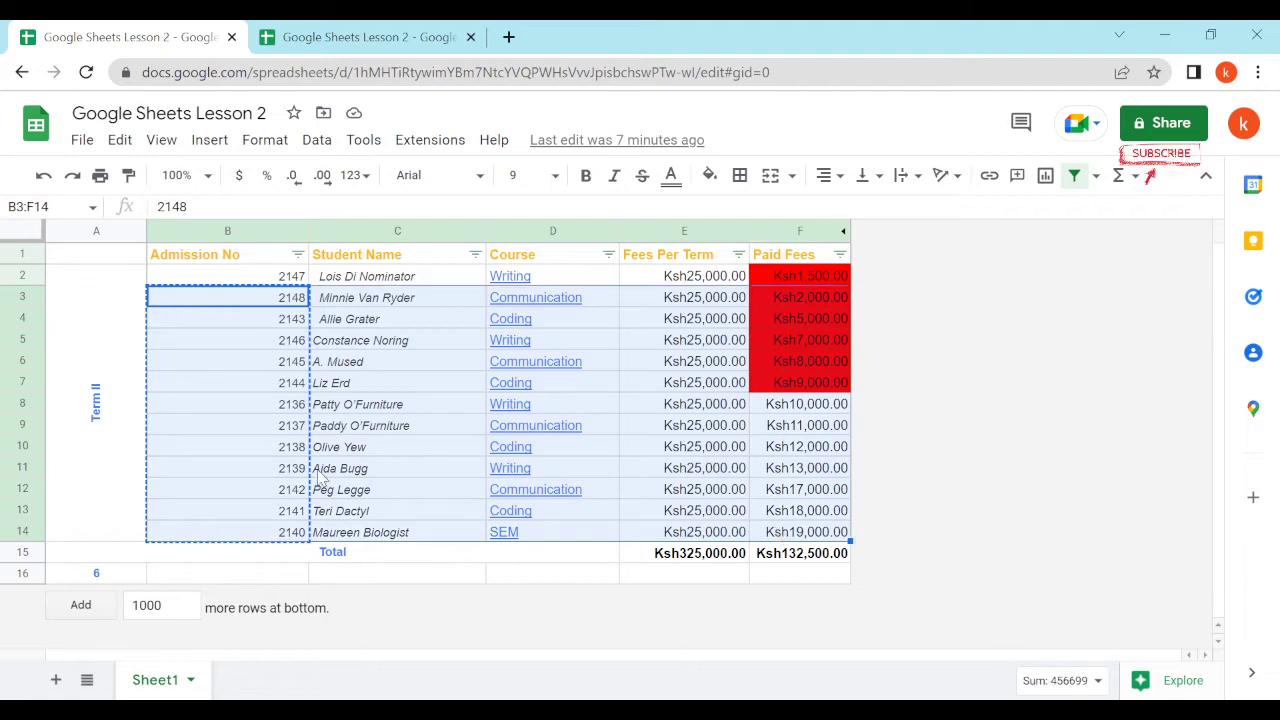
{"action": "right_click", "coordinate": [392, 381]}
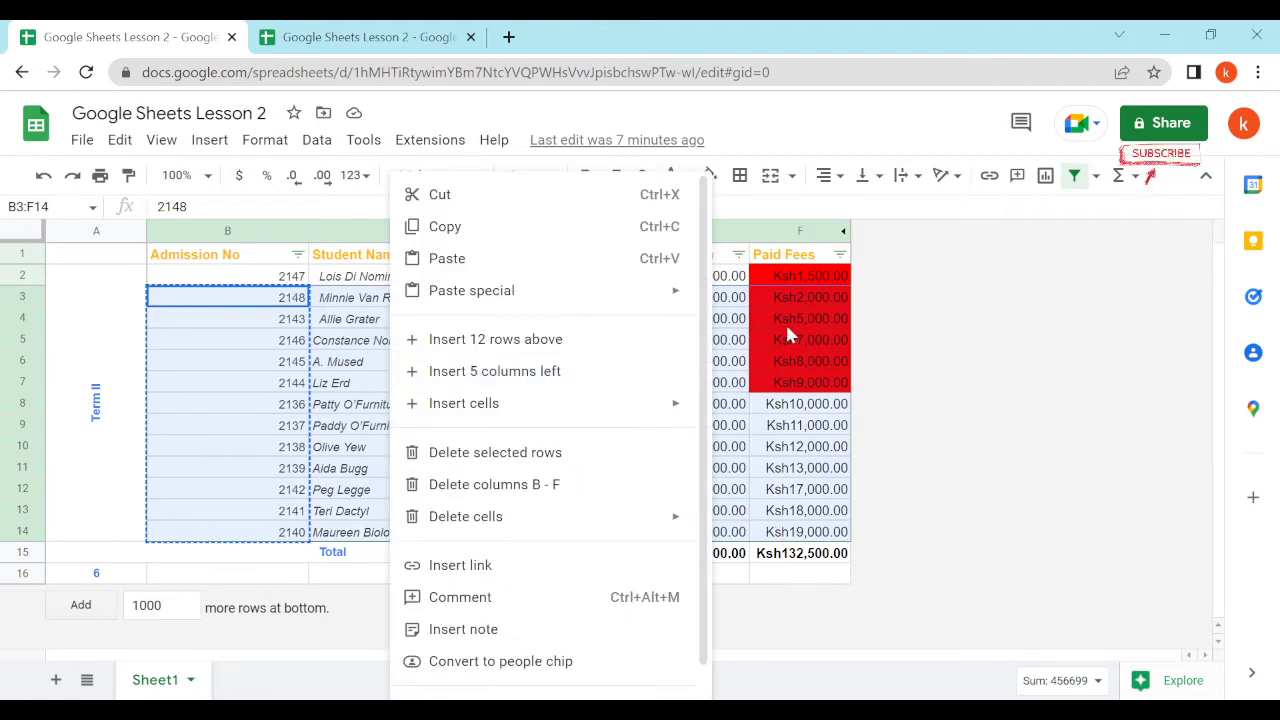
{"action": "left_click", "coordinate": [443, 226]}
{"action": "left_click", "coordinate": [388, 72]}
{"action": "left_click", "coordinate": [378, 40]}
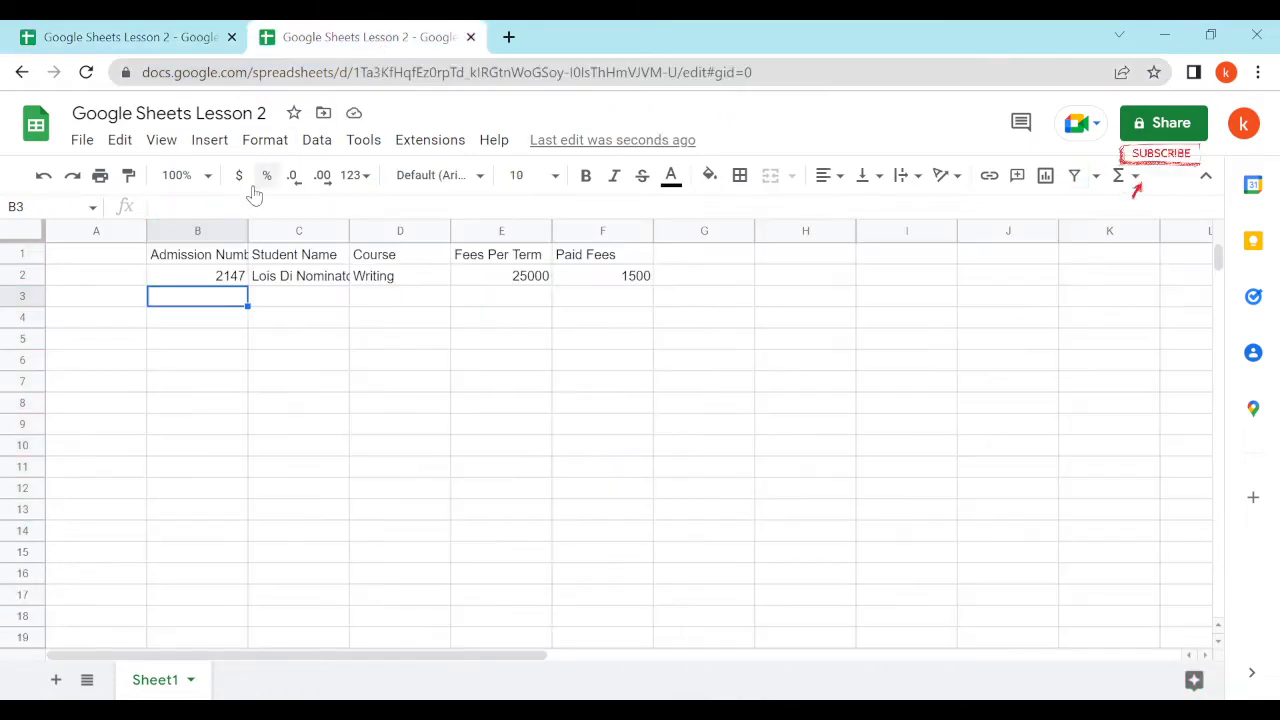
{"action": "right_click", "coordinate": [199, 299]}
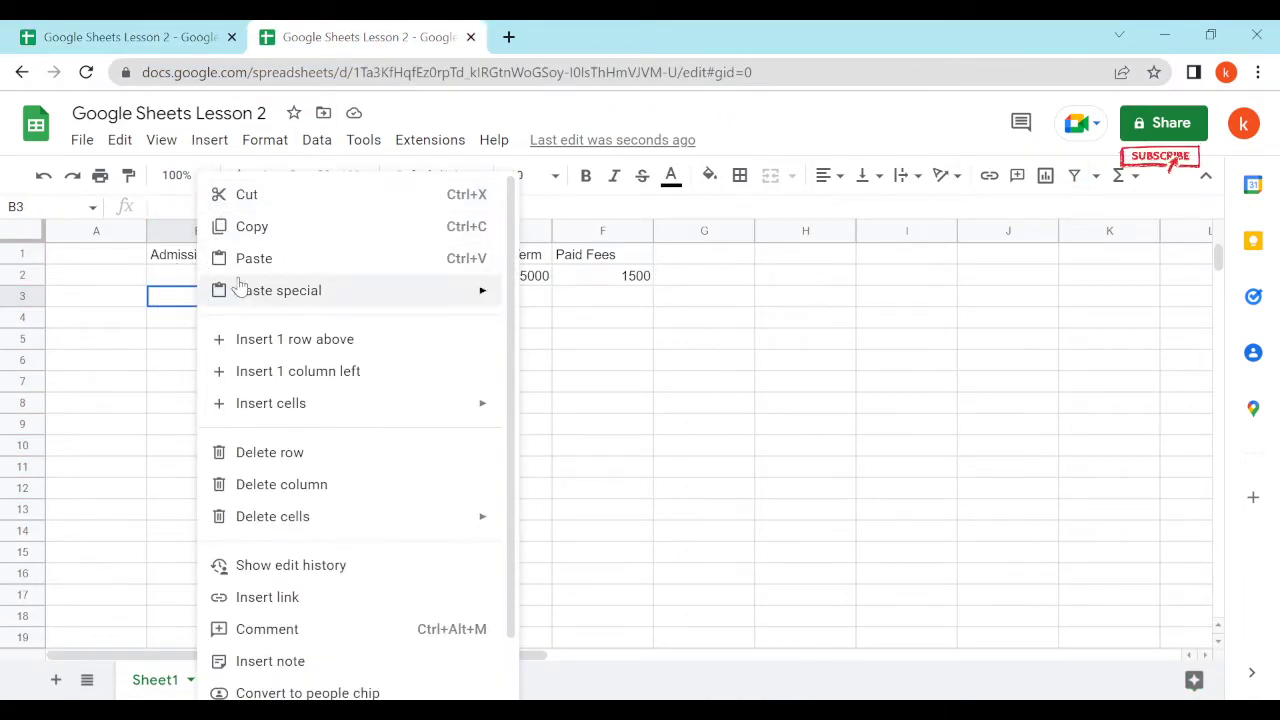
{"action": "mouse_move", "coordinate": [243, 290]}
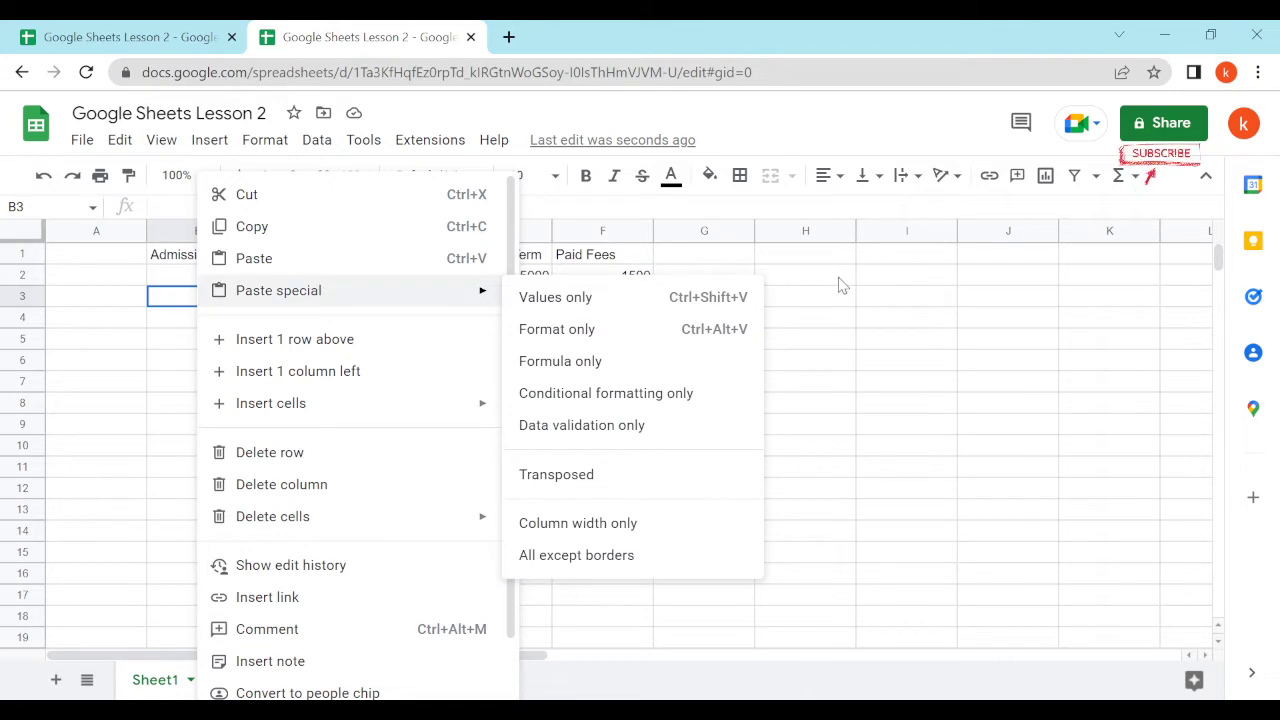
{"action": "left_click", "coordinate": [254, 260]}
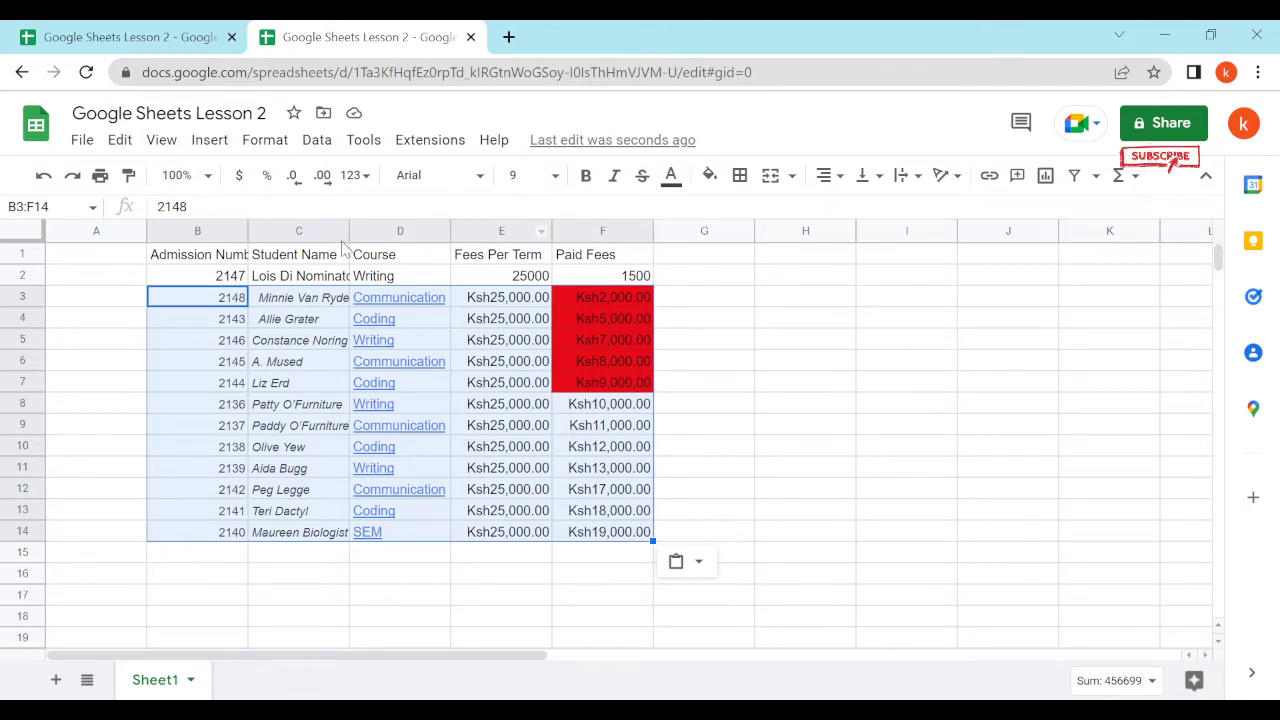
Step: Compare the formatting of the pasted student records with the sample, including the Student Name, Fees Per Term and Paid Fees columns
{"action": "left_click", "coordinate": [133, 36]}
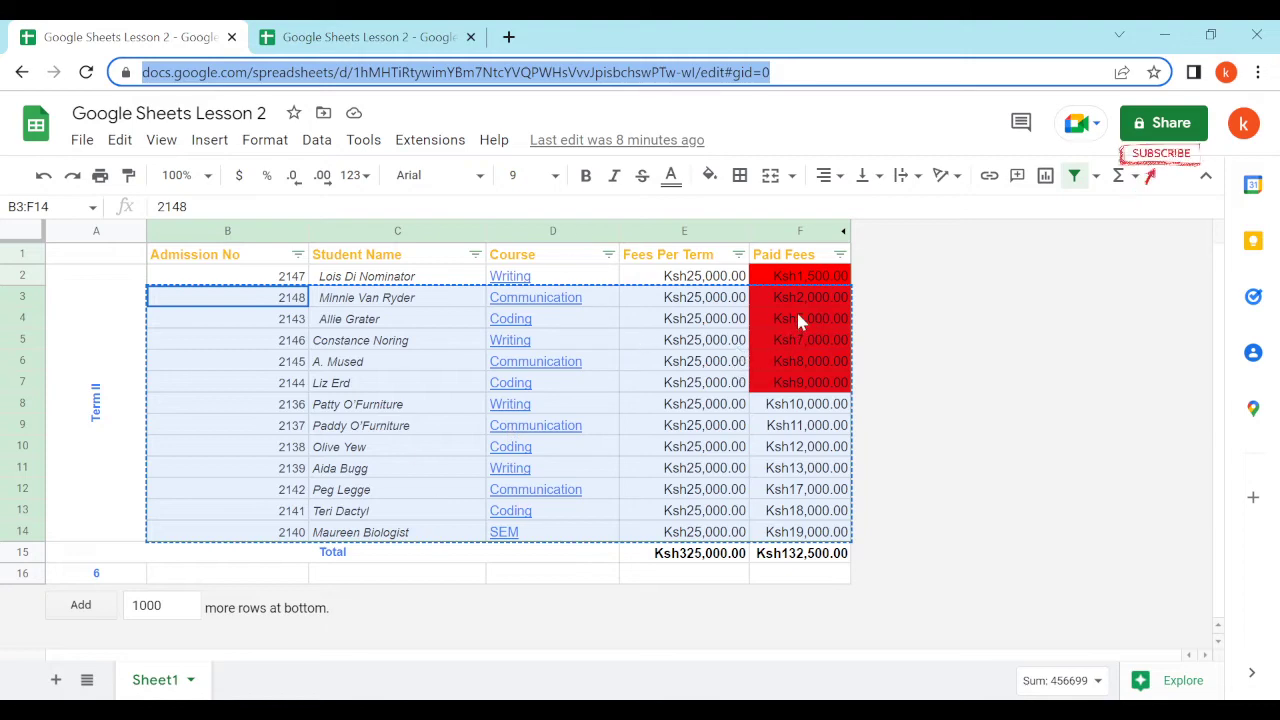
{"action": "left_click", "coordinate": [330, 40]}
{"action": "key", "text": "ctrl+v"}
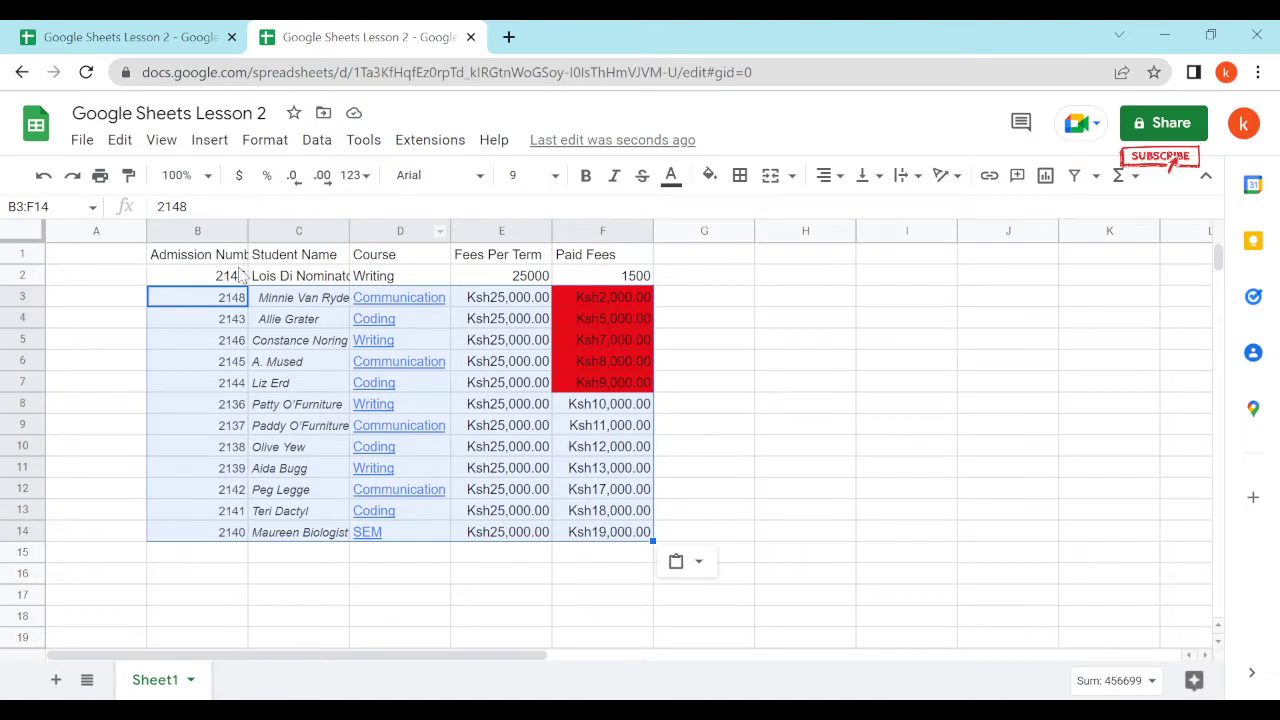
{"action": "left_click", "coordinate": [144, 54]}
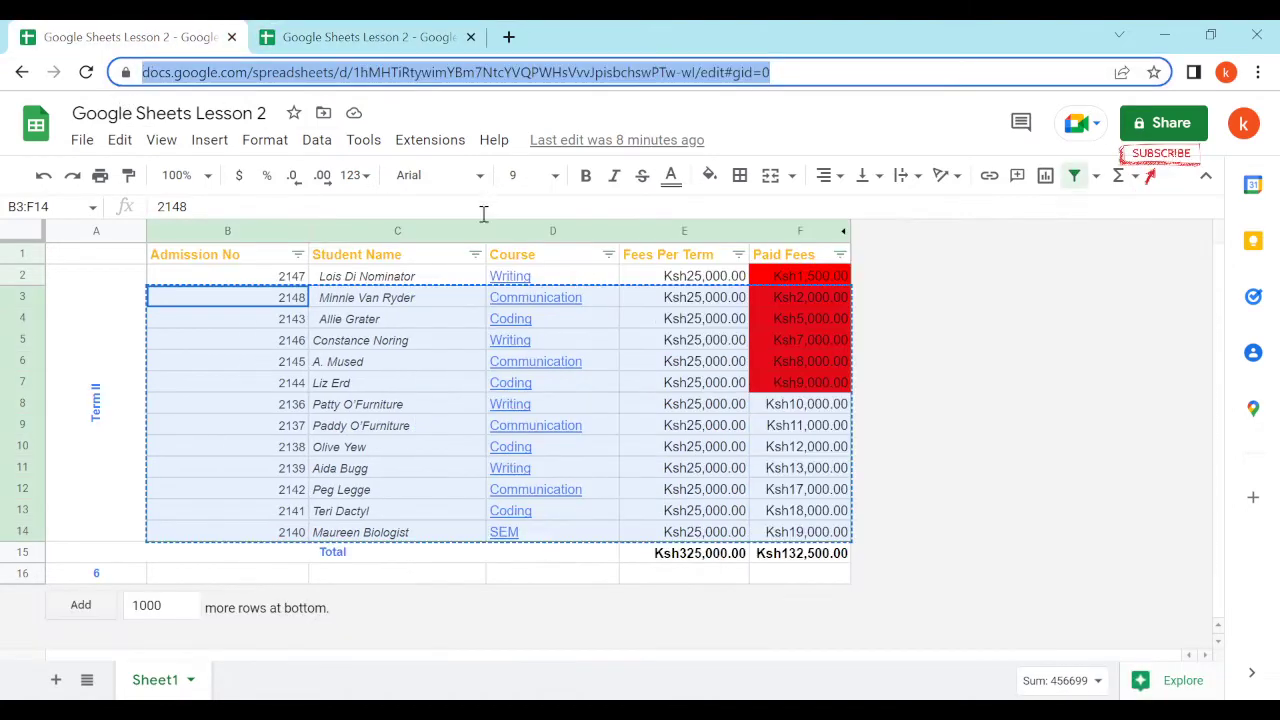
{"action": "mouse_move", "coordinate": [520, 283]}
{"action": "left_click", "coordinate": [628, 342]}
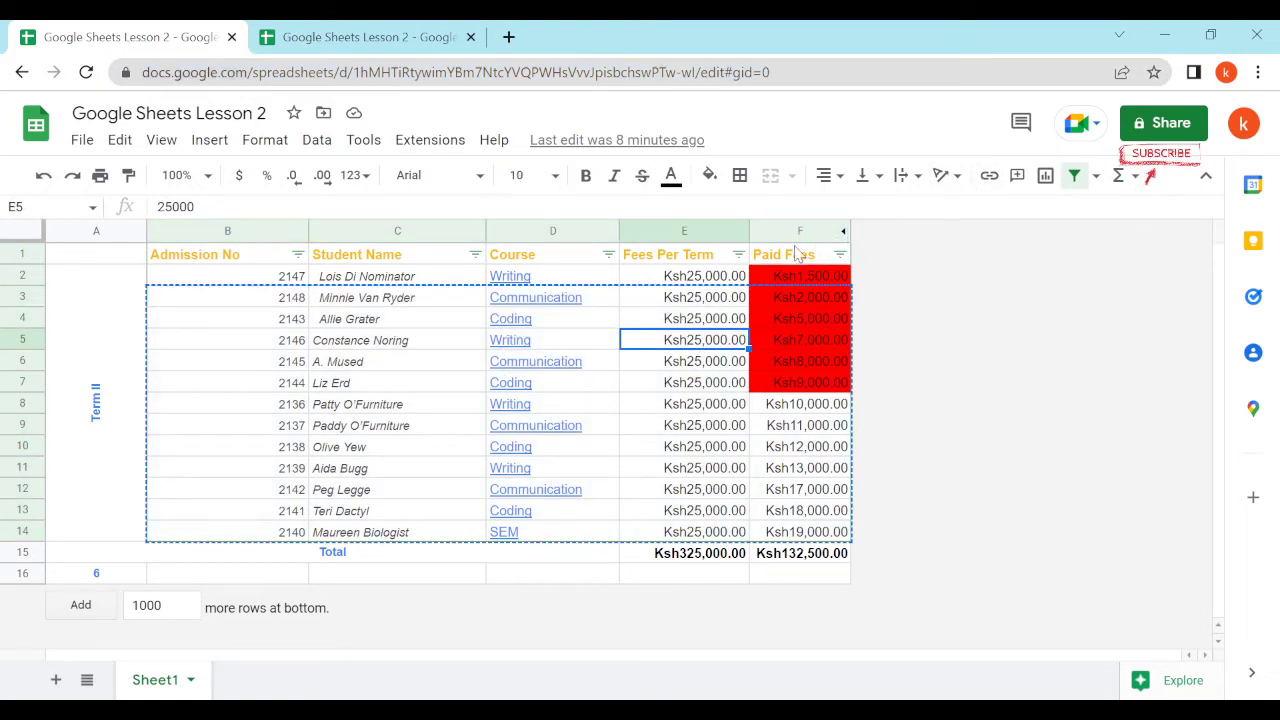
{"action": "left_click", "coordinate": [713, 282]}
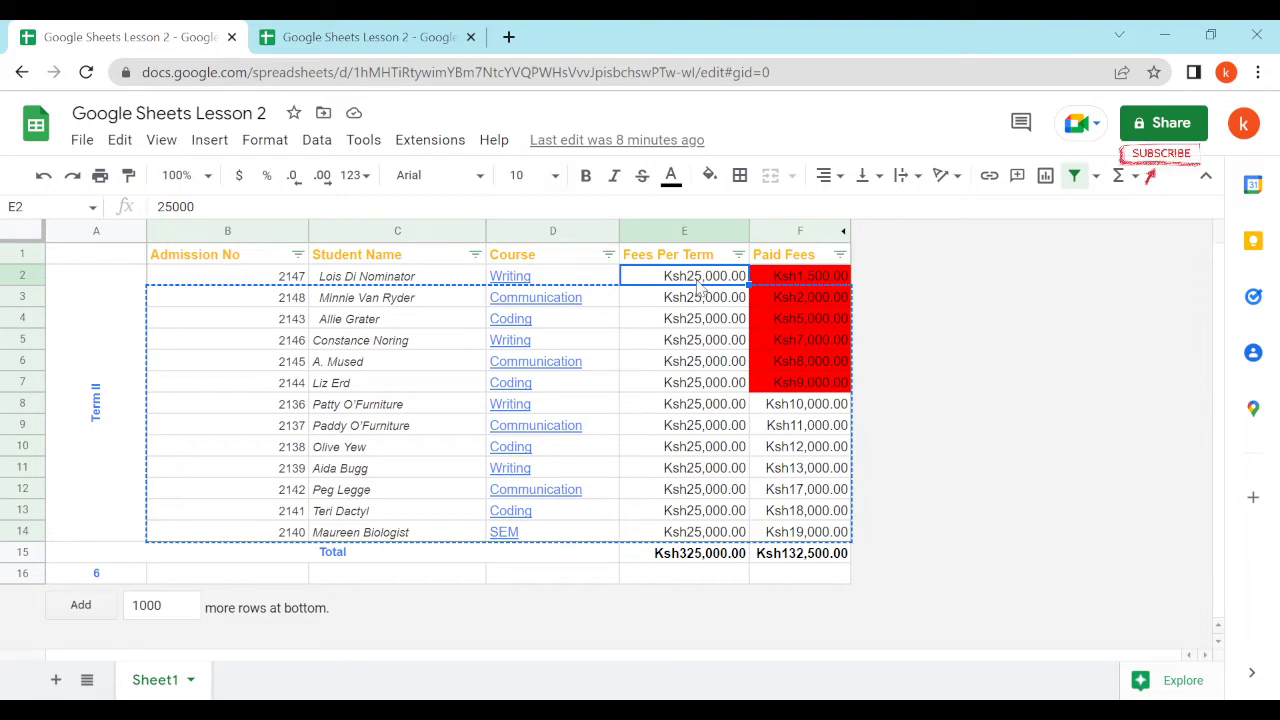
{"action": "key", "text": "ctrl+Tab"}
{"action": "key", "text": "ctrl+v"}
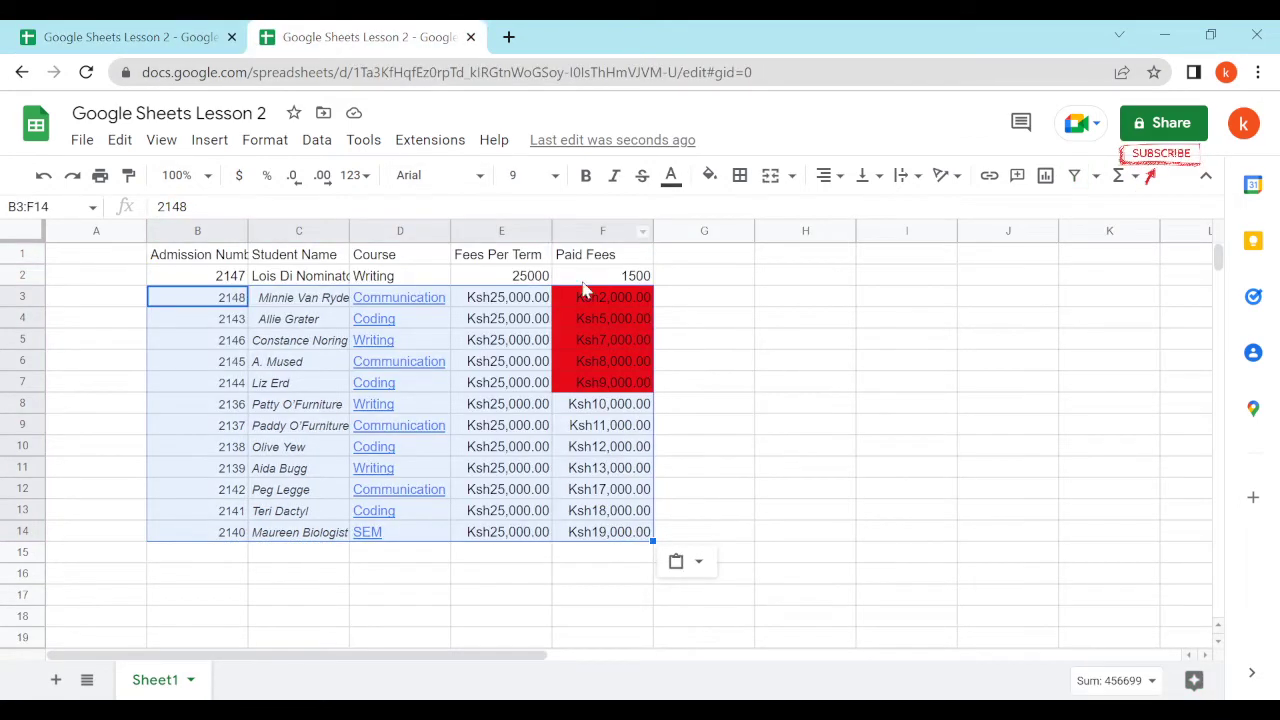
{"action": "left_click", "coordinate": [505, 277]}
{"action": "key", "text": "ctrl+shift+Tab"}
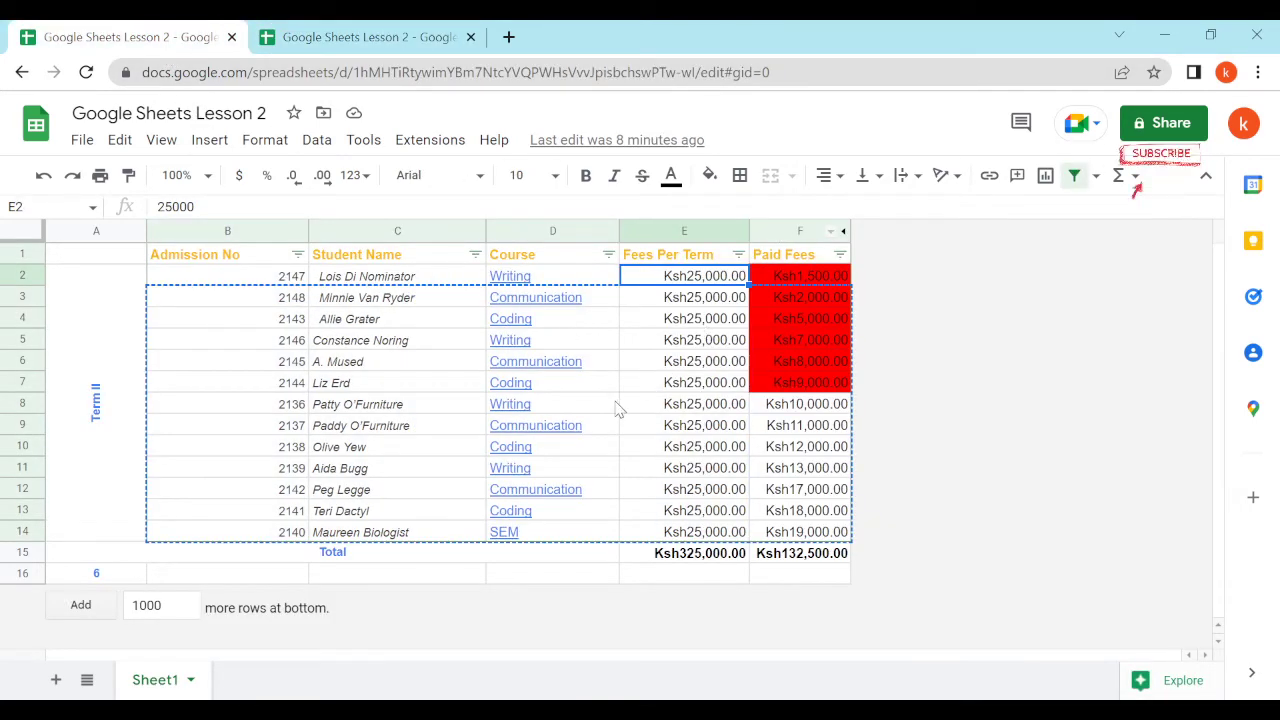
{"action": "left_click", "coordinate": [624, 366]}
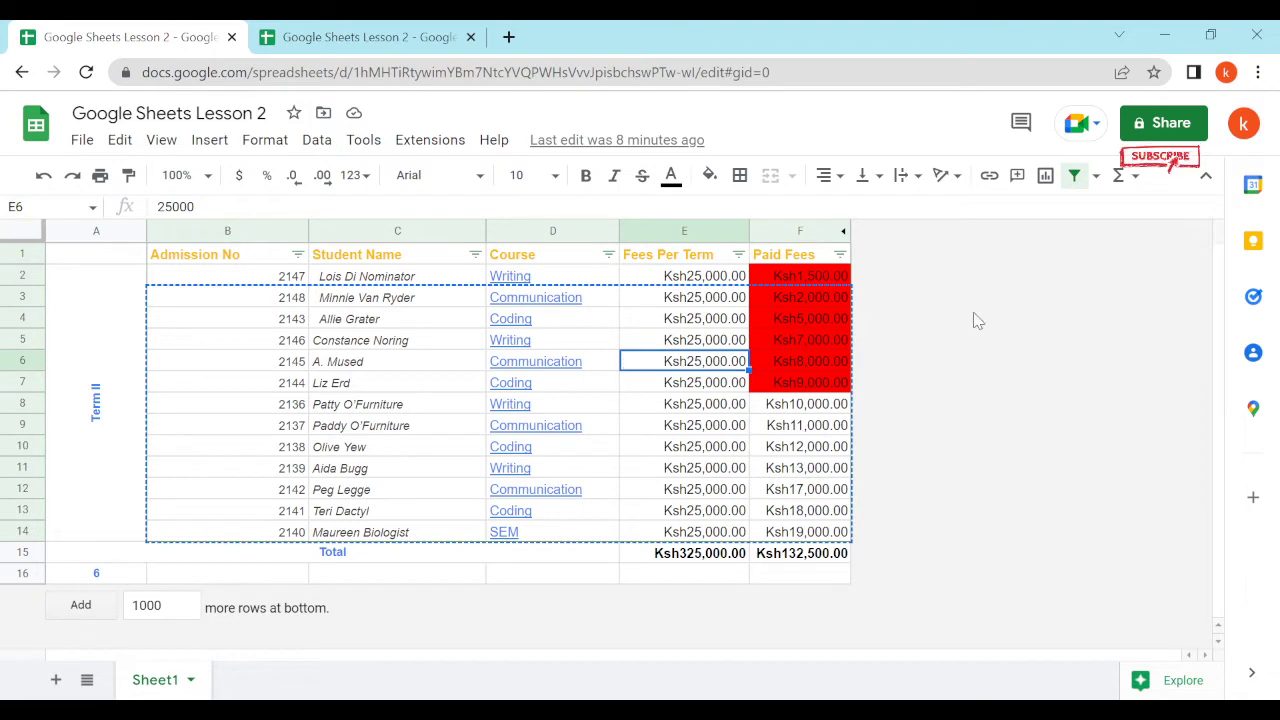
{"action": "left_click", "coordinate": [320, 389]}
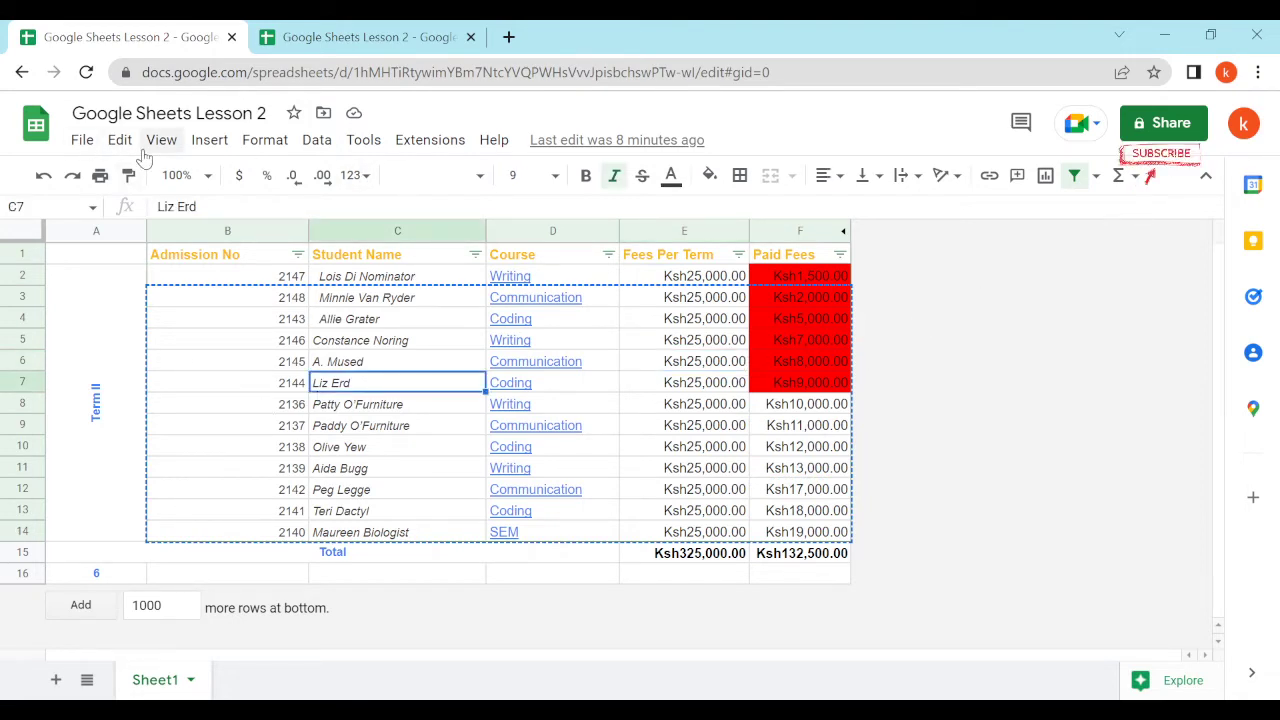
{"action": "left_click", "coordinate": [341, 38]}
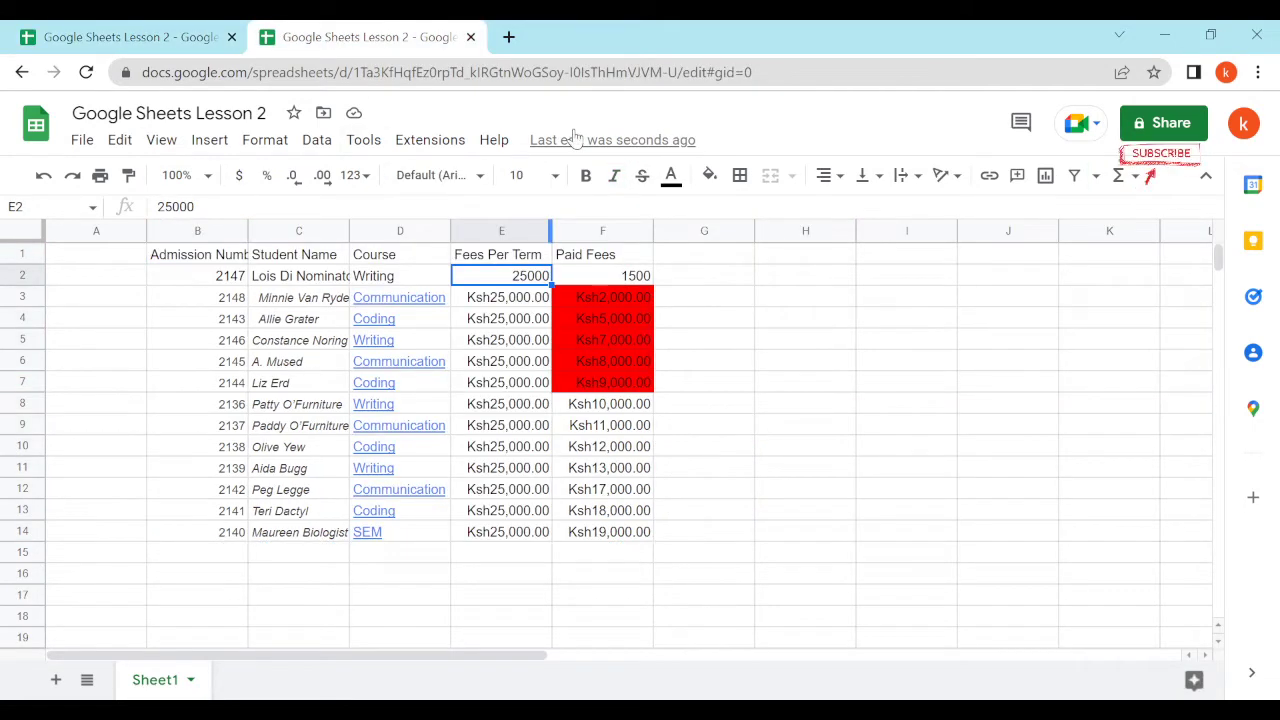
{"action": "left_click", "coordinate": [720, 406]}
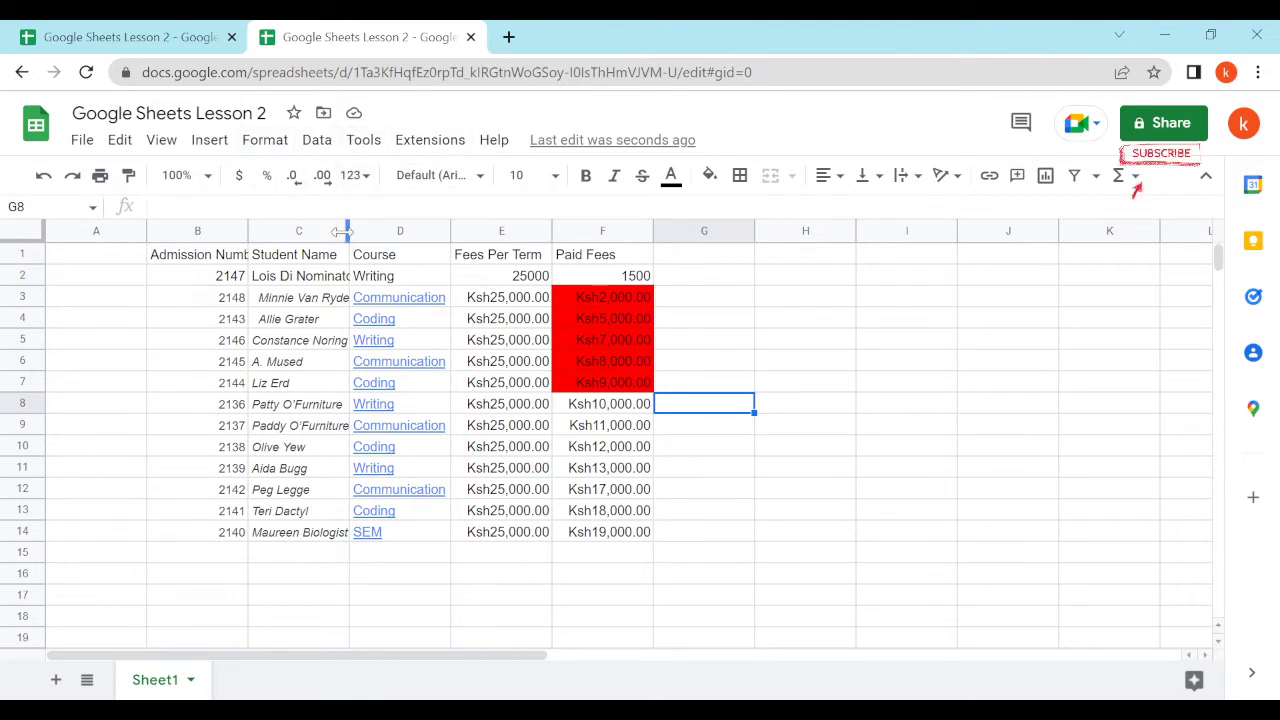
Step: Undo the formatted paste in B3:F14 of the new spreadsheet and copy B3:F14 of the sample again
{"action": "left_click_drag", "start_coordinate": [230, 297], "coordinate": [615, 543]}
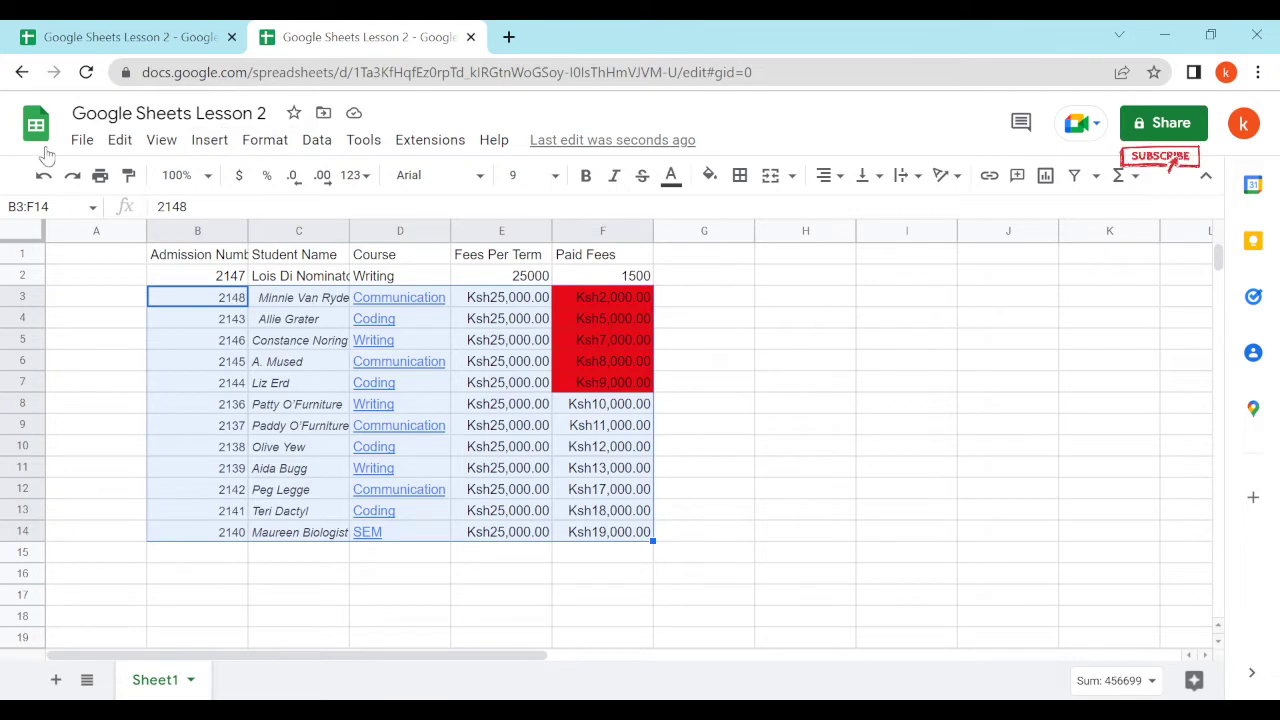
{"action": "left_click", "coordinate": [46, 177]}
{"action": "left_click", "coordinate": [130, 37]}
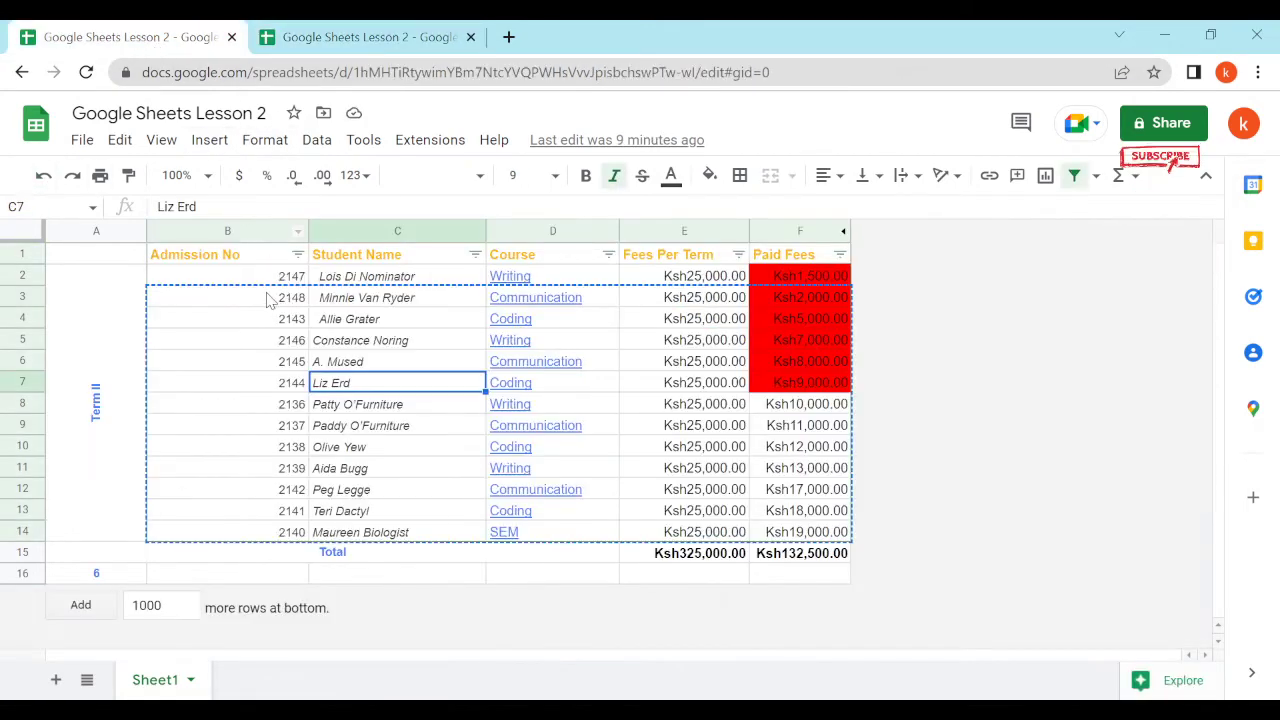
{"action": "left_click_drag", "start_coordinate": [250, 308], "coordinate": [800, 533]}
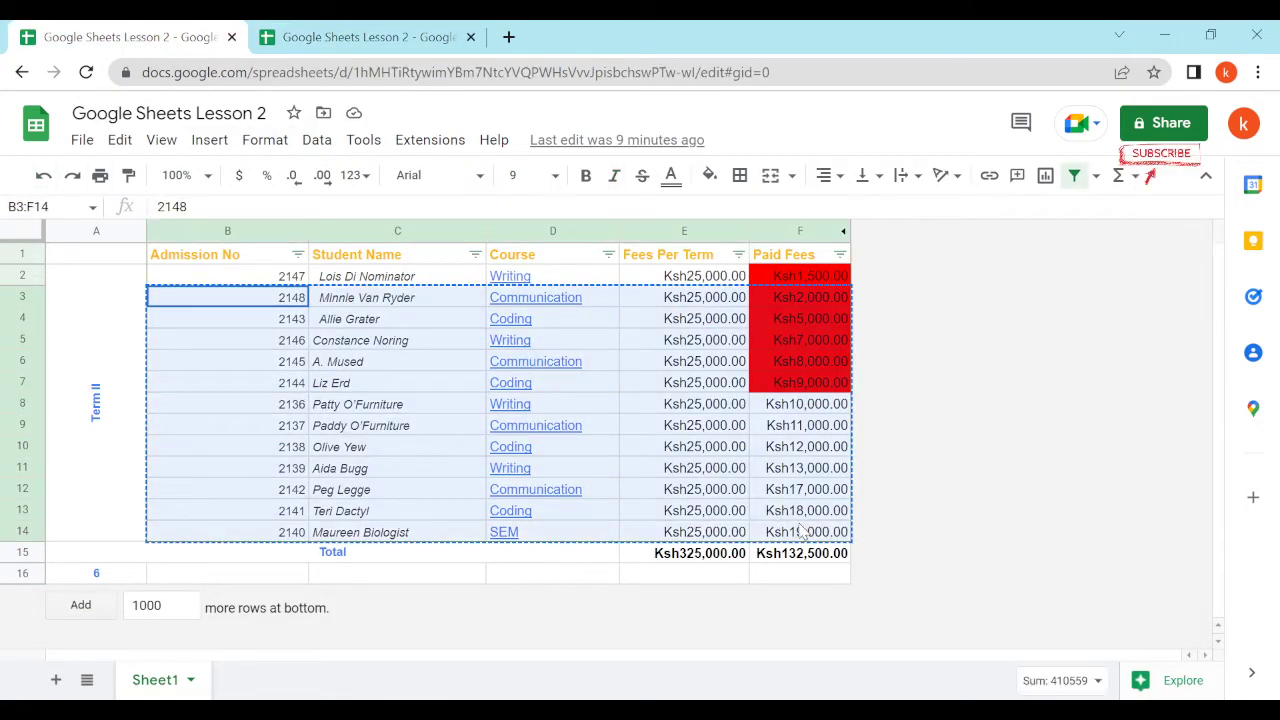
{"action": "right_click", "coordinate": [198, 298]}
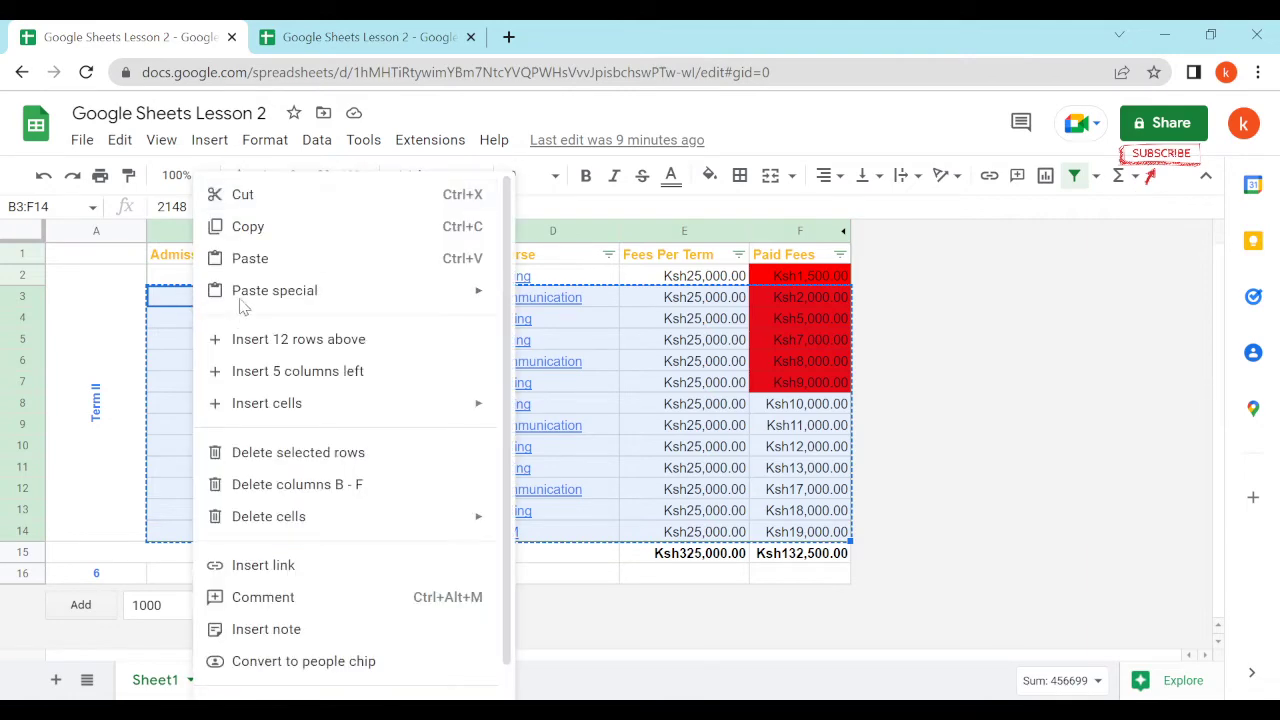
{"action": "left_click", "coordinate": [250, 227]}
Step: Try pasting only the values of the copied records into the new spreadsheet from B3, and undo that paste
{"action": "left_click", "coordinate": [345, 37]}
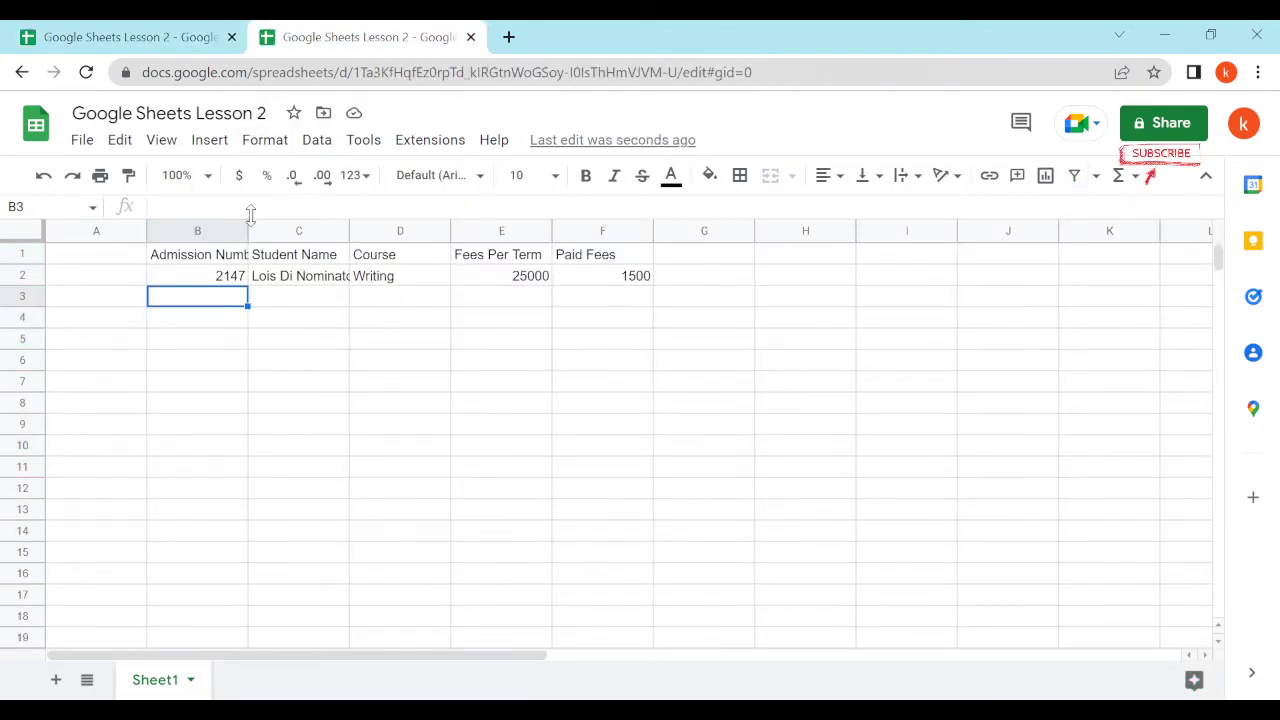
{"action": "right_click", "coordinate": [222, 305]}
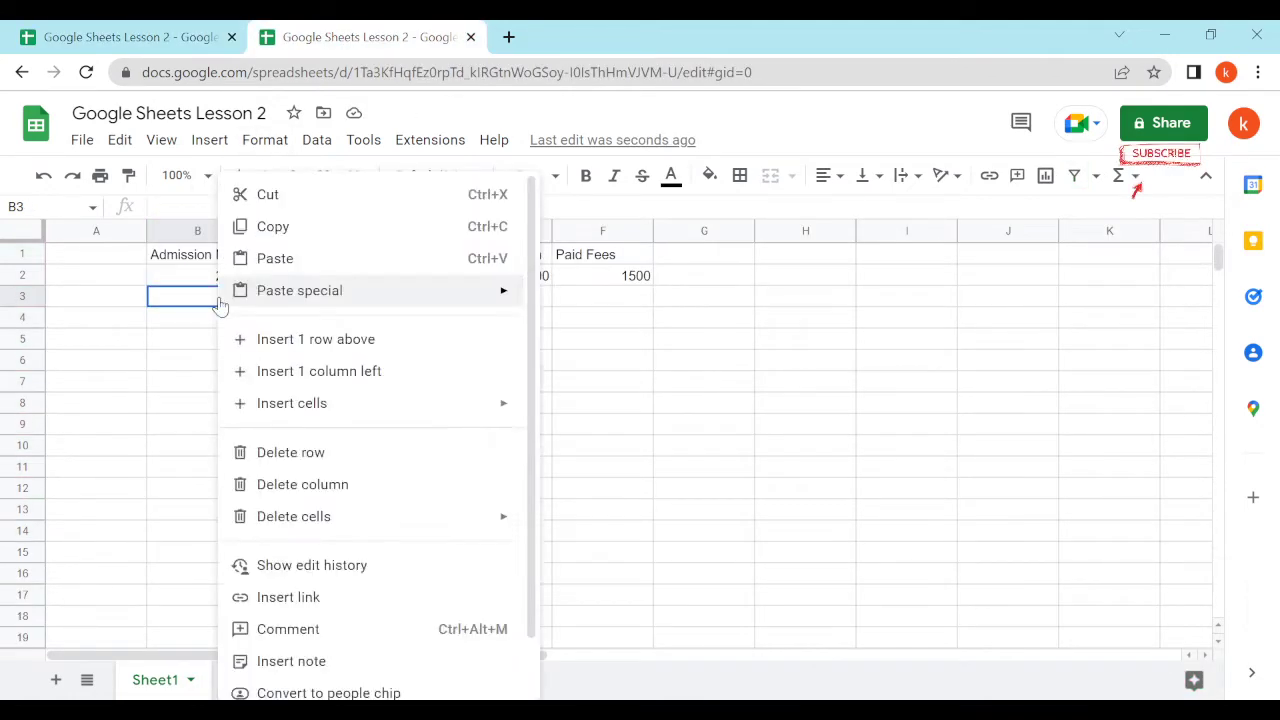
{"action": "mouse_move", "coordinate": [270, 291]}
{"action": "left_click", "coordinate": [576, 297]}
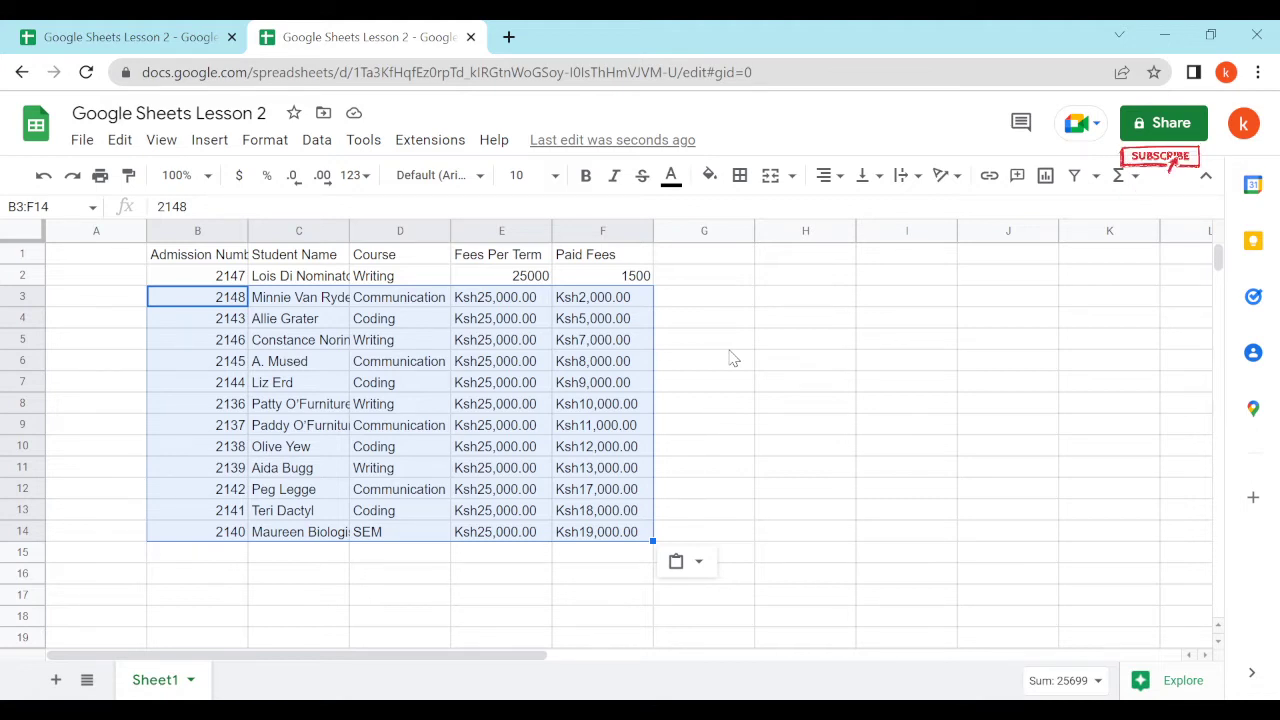
{"action": "left_click", "coordinate": [43, 175]}
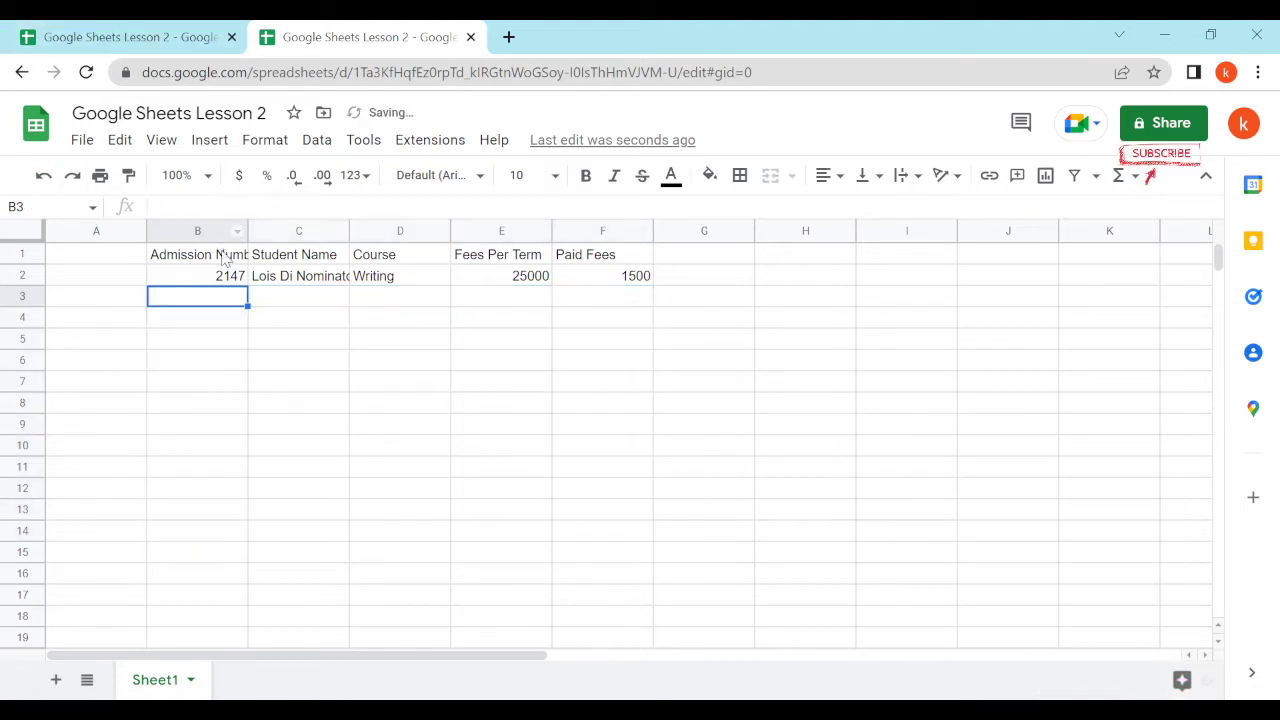
Step: Try pasting only the format of the copied records into the new spreadsheet, starting at B3
{"action": "right_click", "coordinate": [228, 310]}
{"action": "mouse_move", "coordinate": [397, 291]}
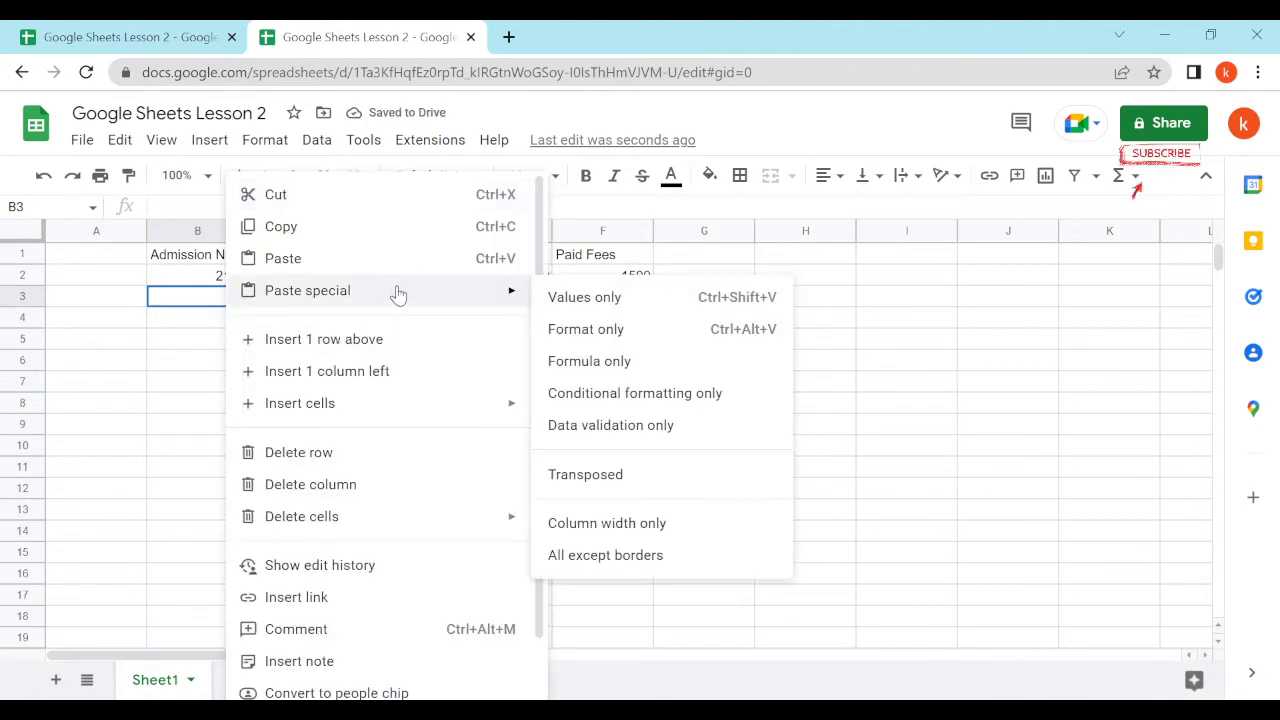
{"action": "left_click", "coordinate": [637, 338]}
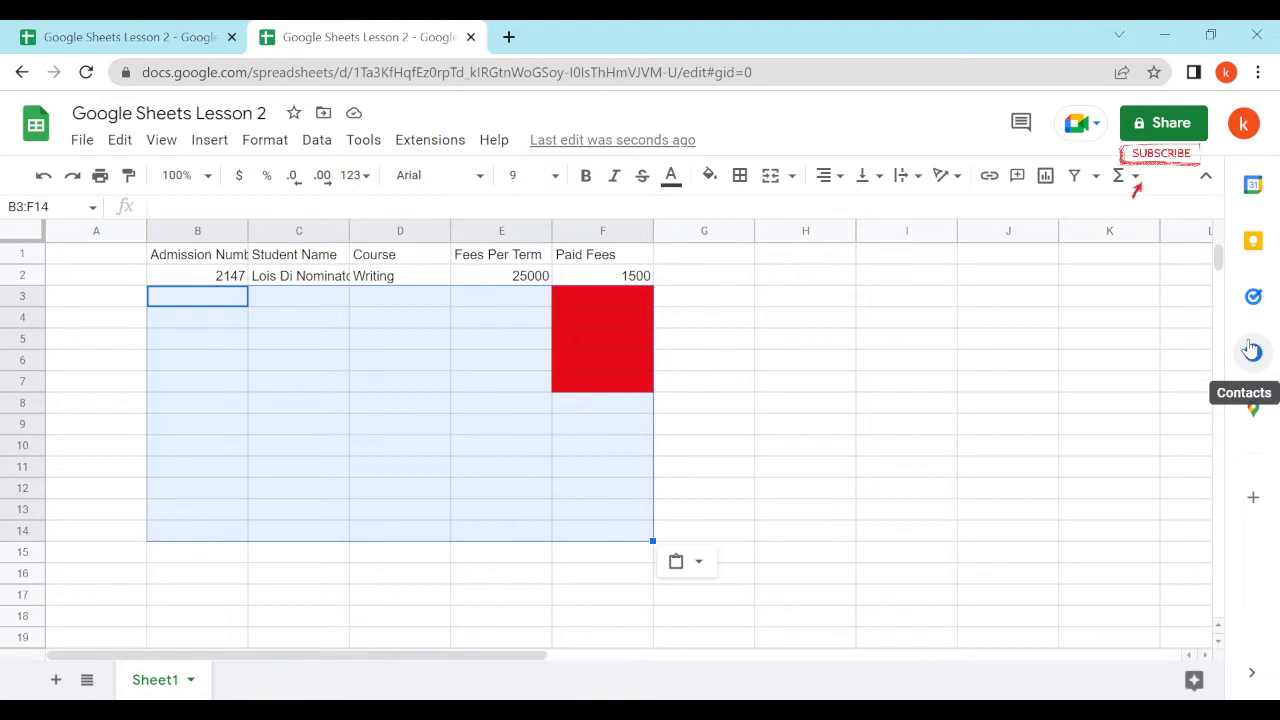
Step: Test the pasted number format by entering 15000 in E4, and clear the cell again
{"action": "left_click", "coordinate": [491, 362]}
{"action": "left_click", "coordinate": [513, 321]}
{"action": "type", "text": "15000"}
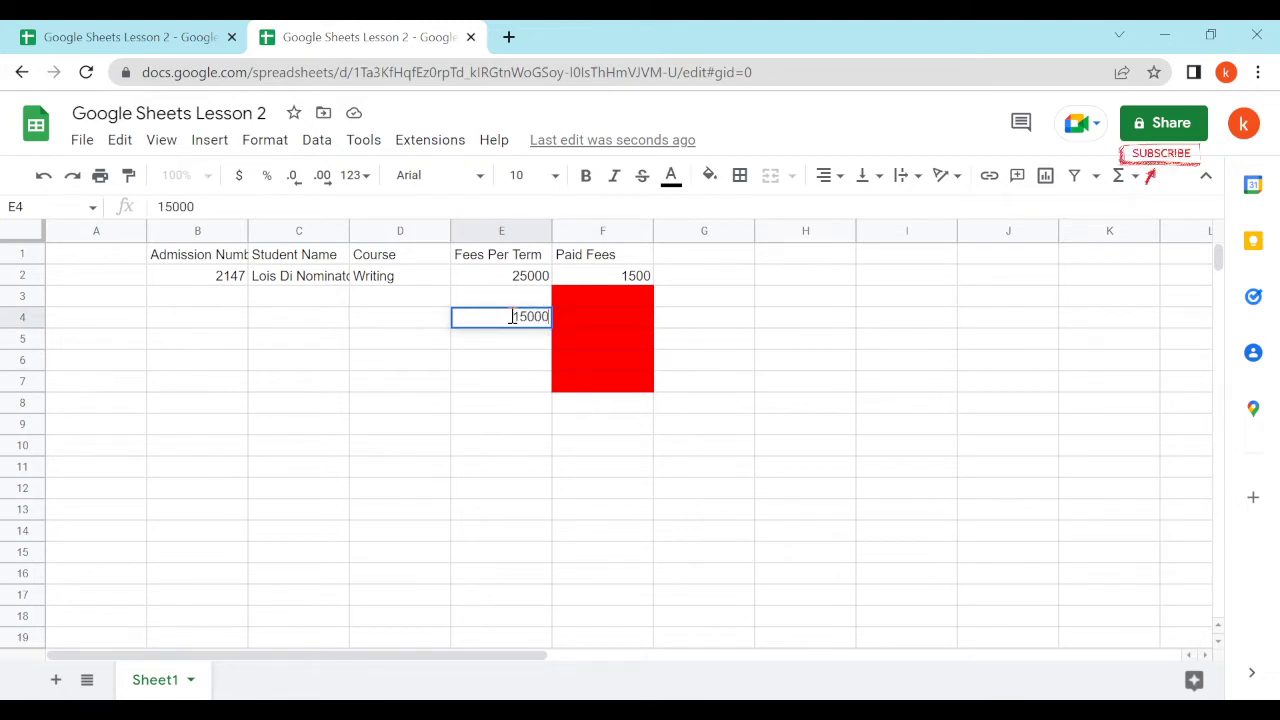
{"action": "key", "text": "Return"}
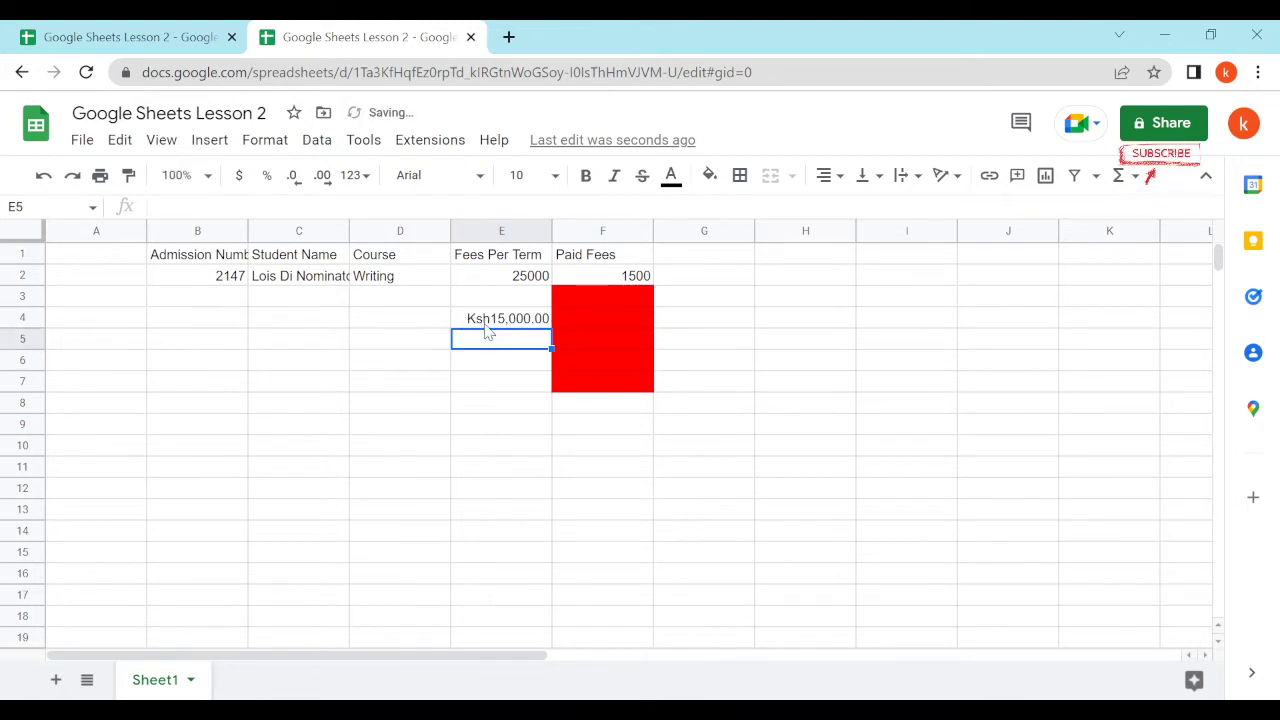
{"action": "left_click", "coordinate": [485, 326]}
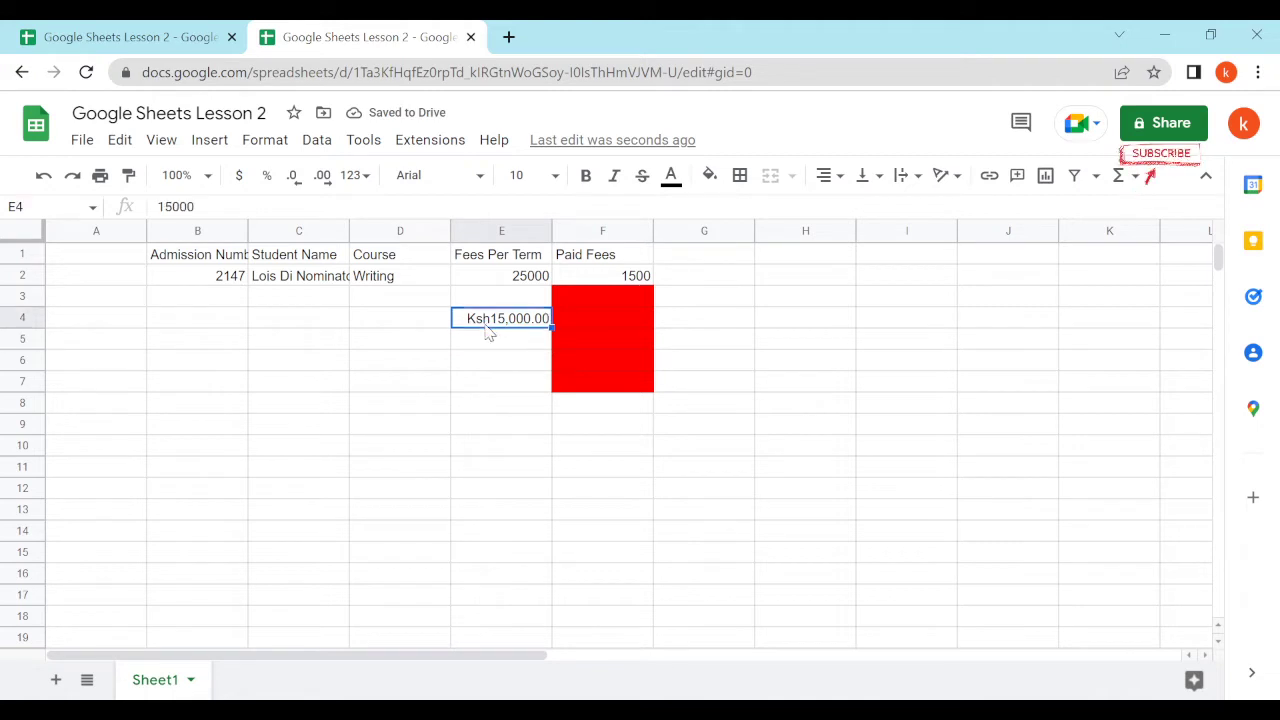
{"action": "key", "text": "Delete"}
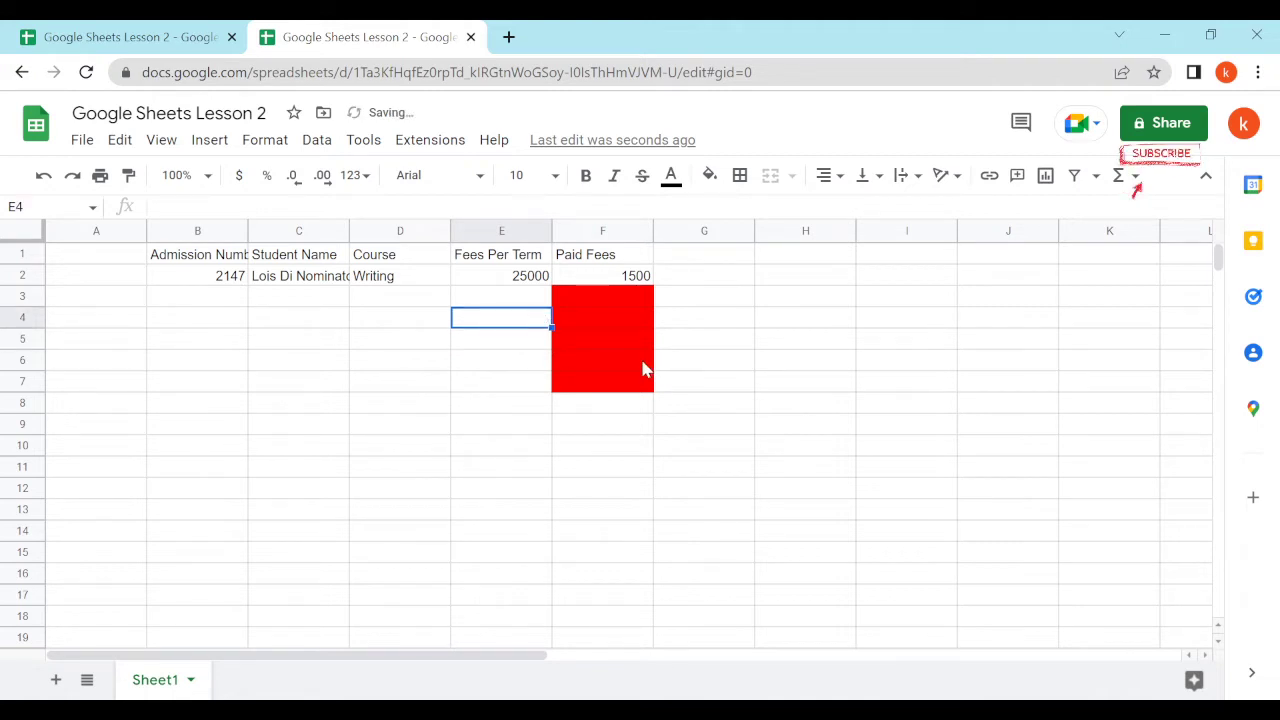
Step: Enter a test student name in C3 and compare its text style with the Student Name column of the sample
{"action": "left_click", "coordinate": [332, 302]}
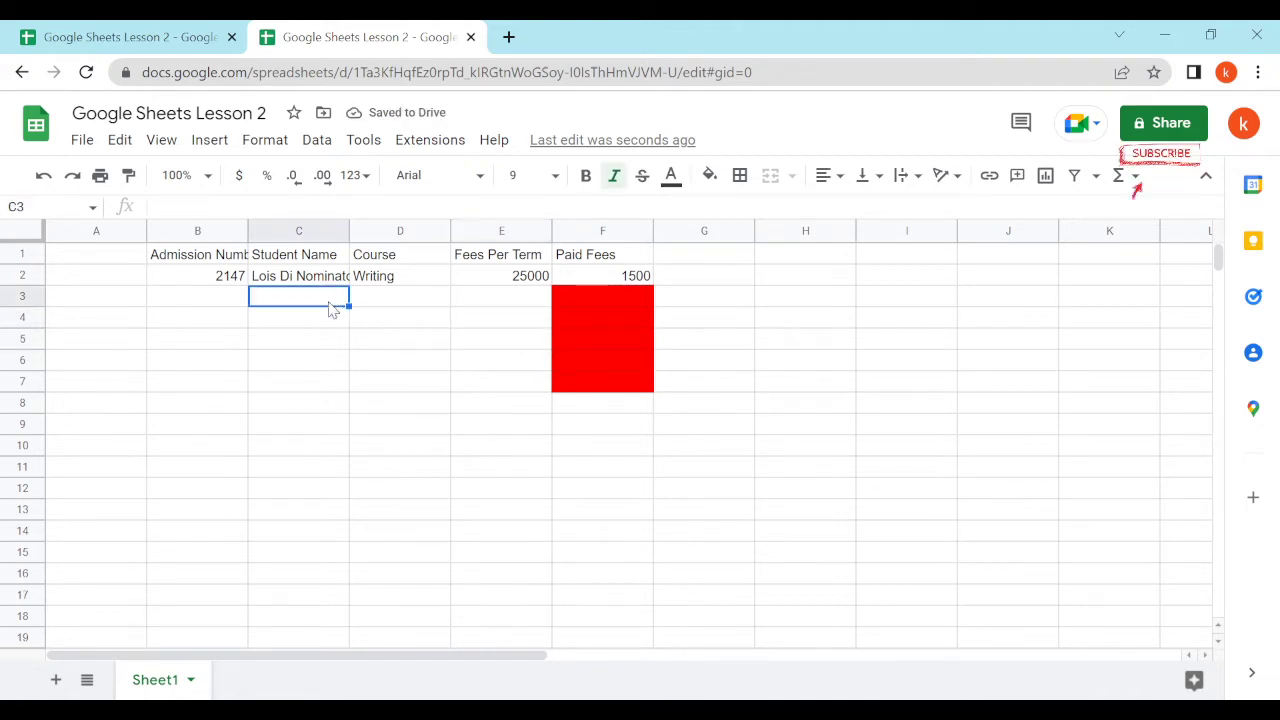
{"action": "type", "text": "Krizla"}
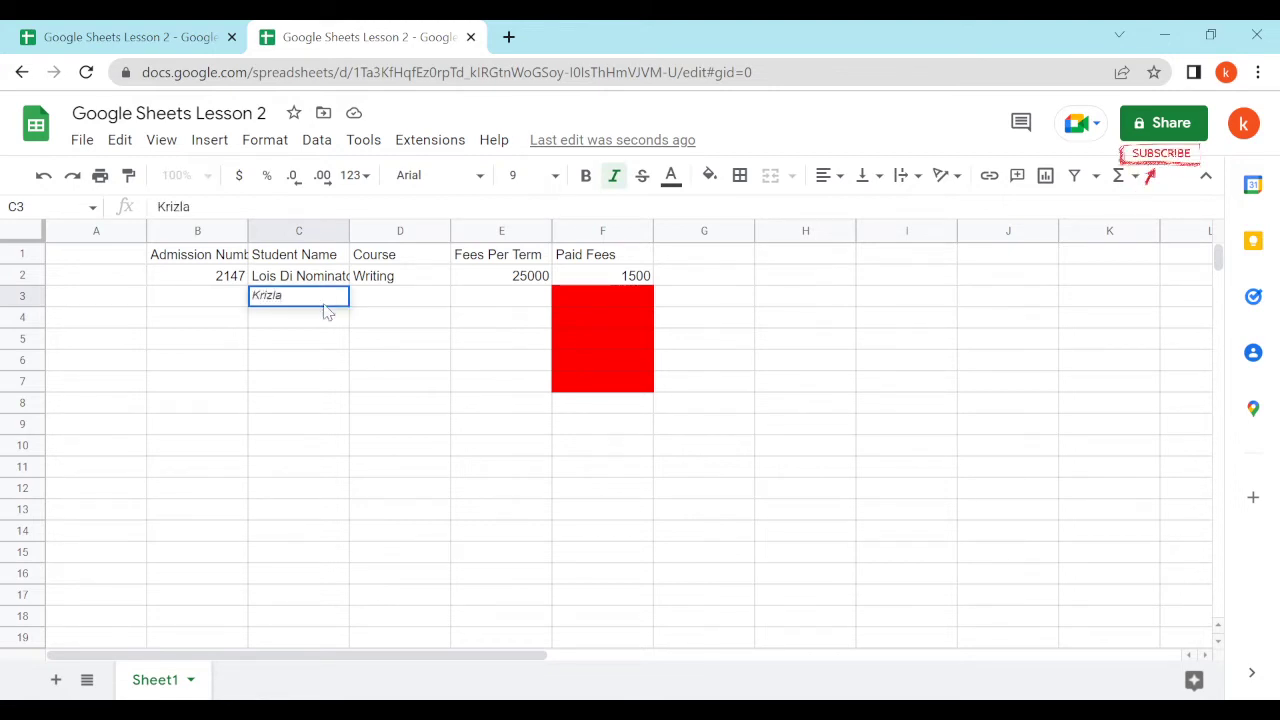
{"action": "key", "text": "Return"}
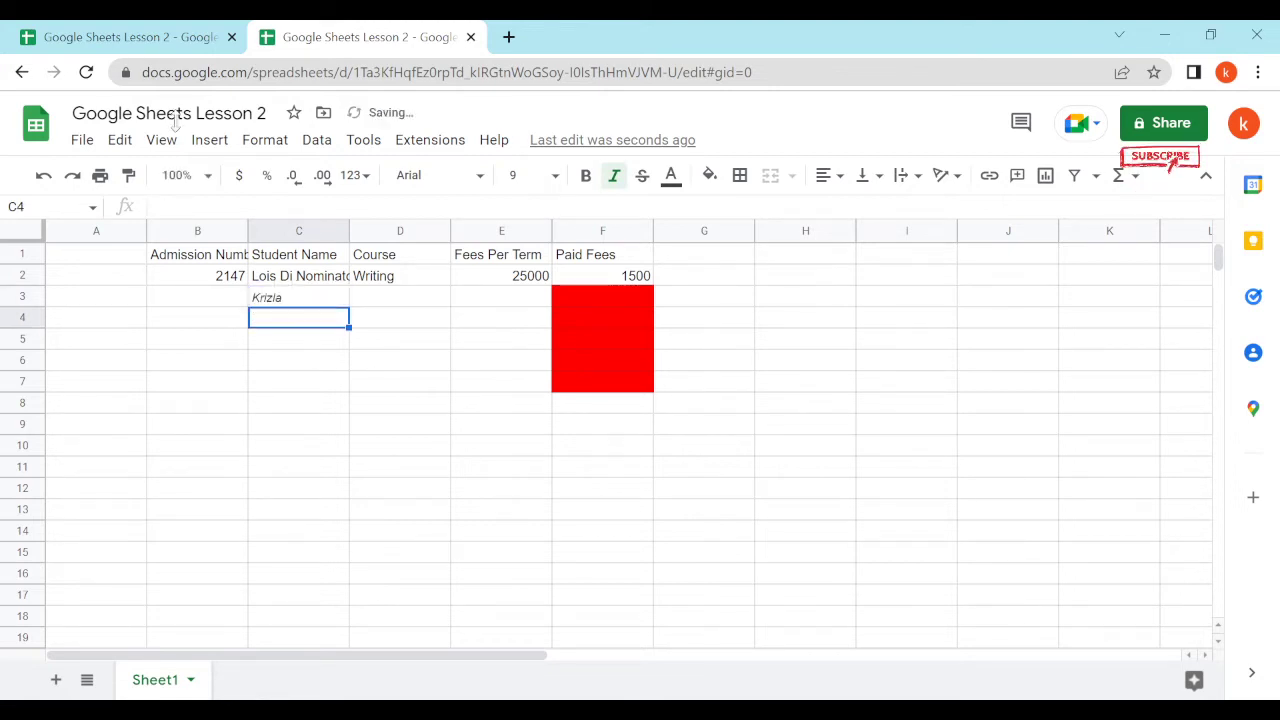
{"action": "left_click", "coordinate": [128, 37]}
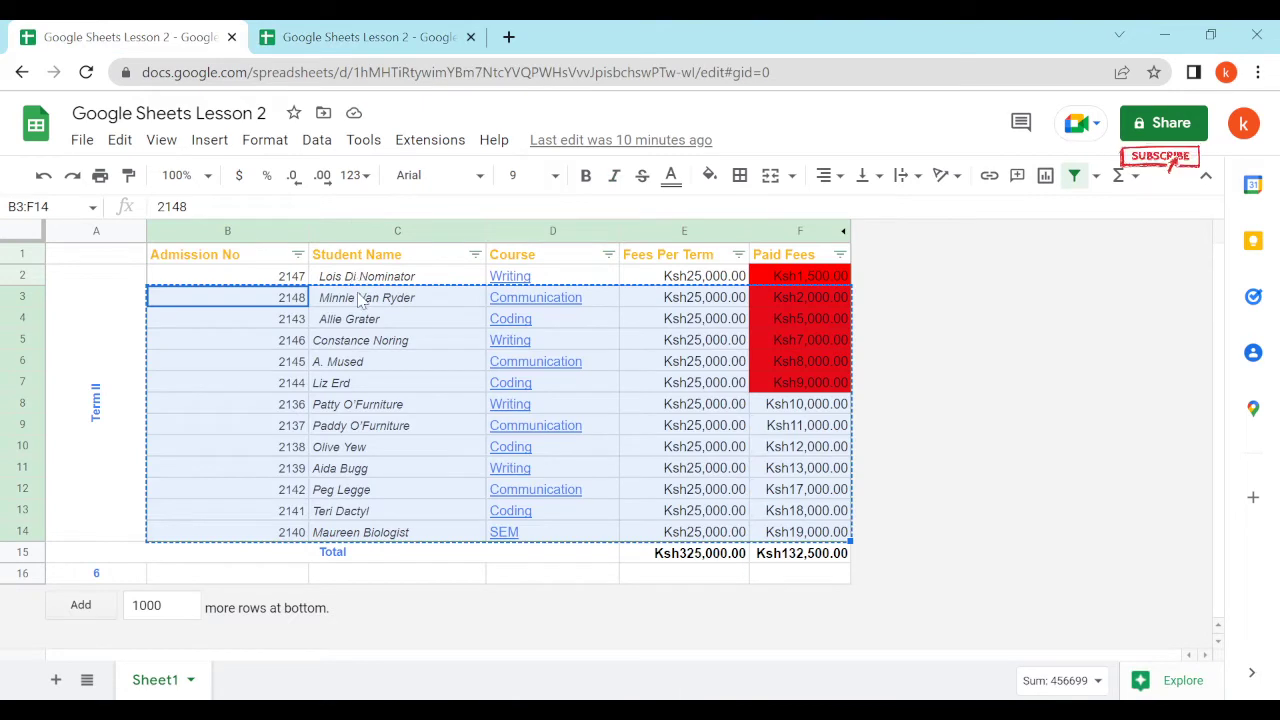
{"action": "left_click", "coordinate": [317, 42]}
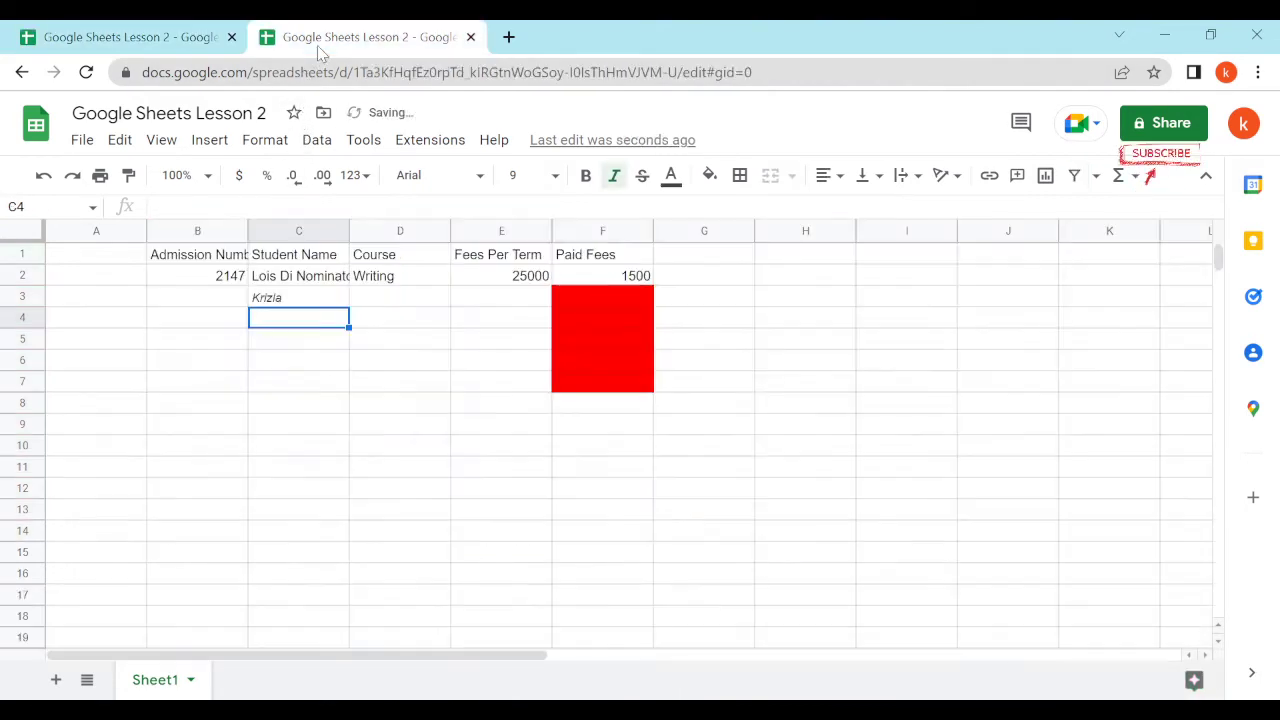
Step: Clear the test name in C3 and undo the recent edits back through the format-only paste
{"action": "left_click", "coordinate": [293, 300]}
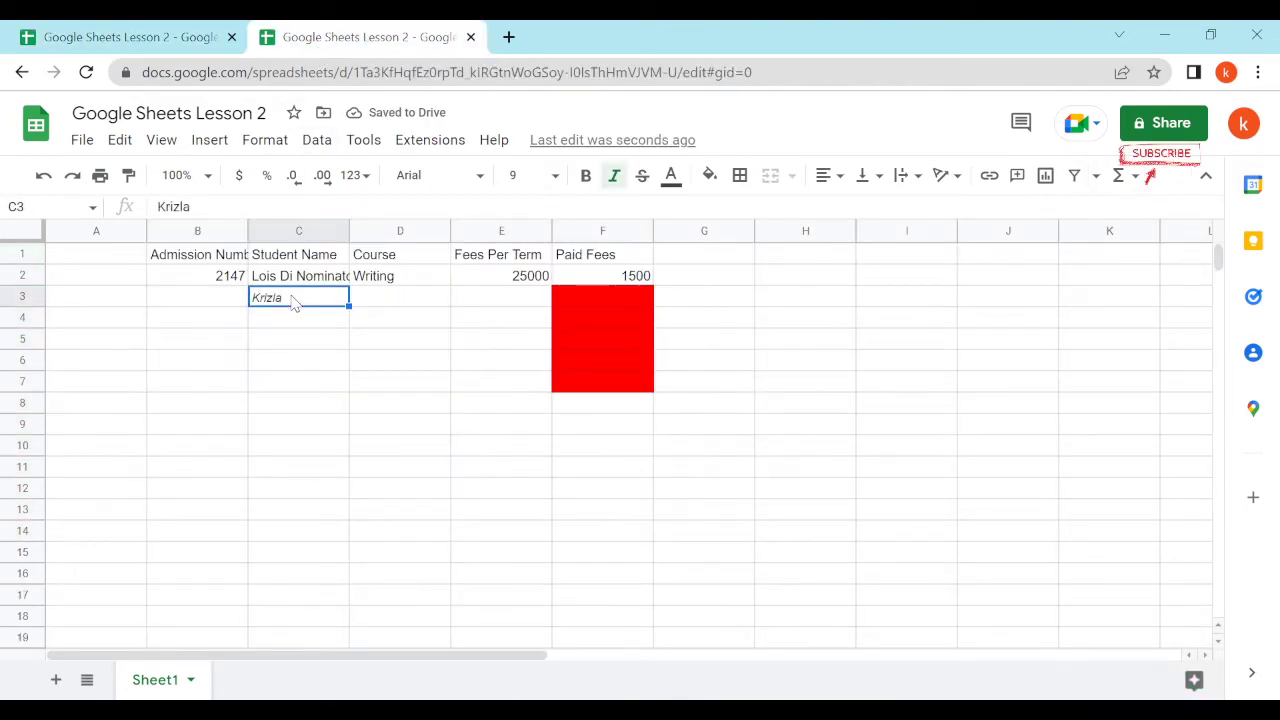
{"action": "key", "text": "Delete"}
{"action": "left_click", "coordinate": [44, 176]}
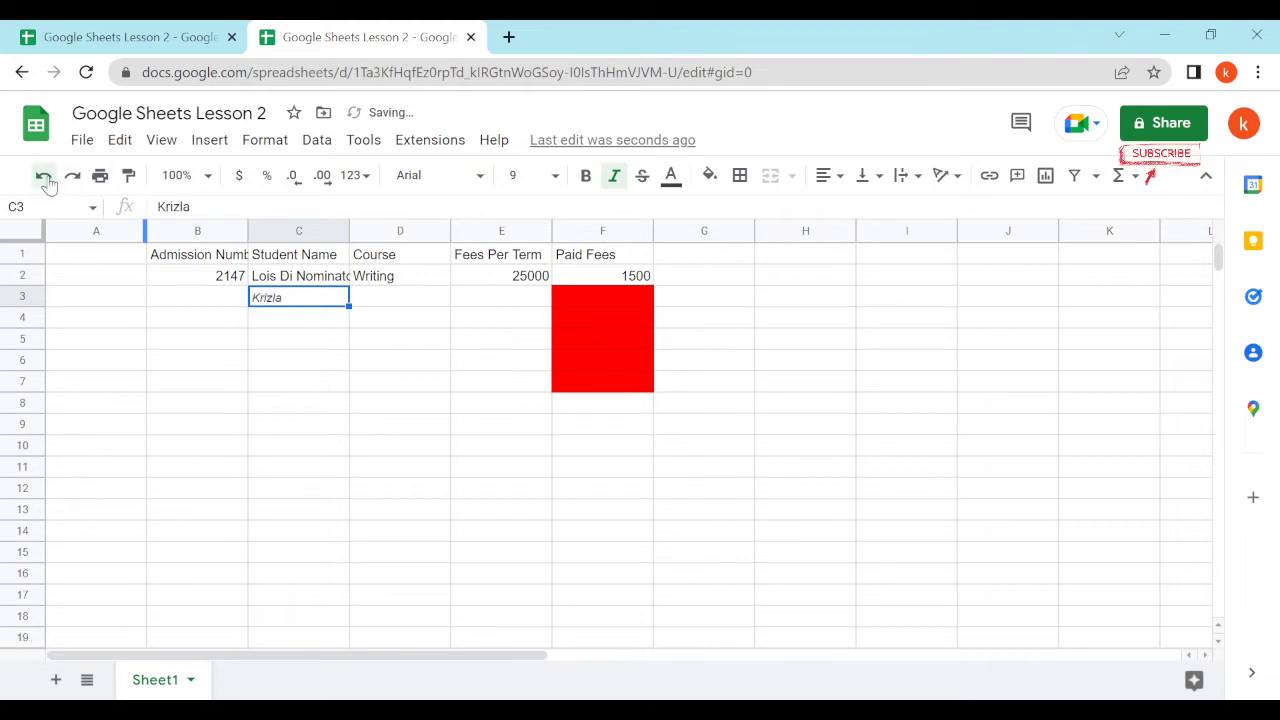
{"action": "left_click", "coordinate": [44, 176]}
{"action": "left_click", "coordinate": [44, 176]}
{"action": "left_click", "coordinate": [44, 176]}
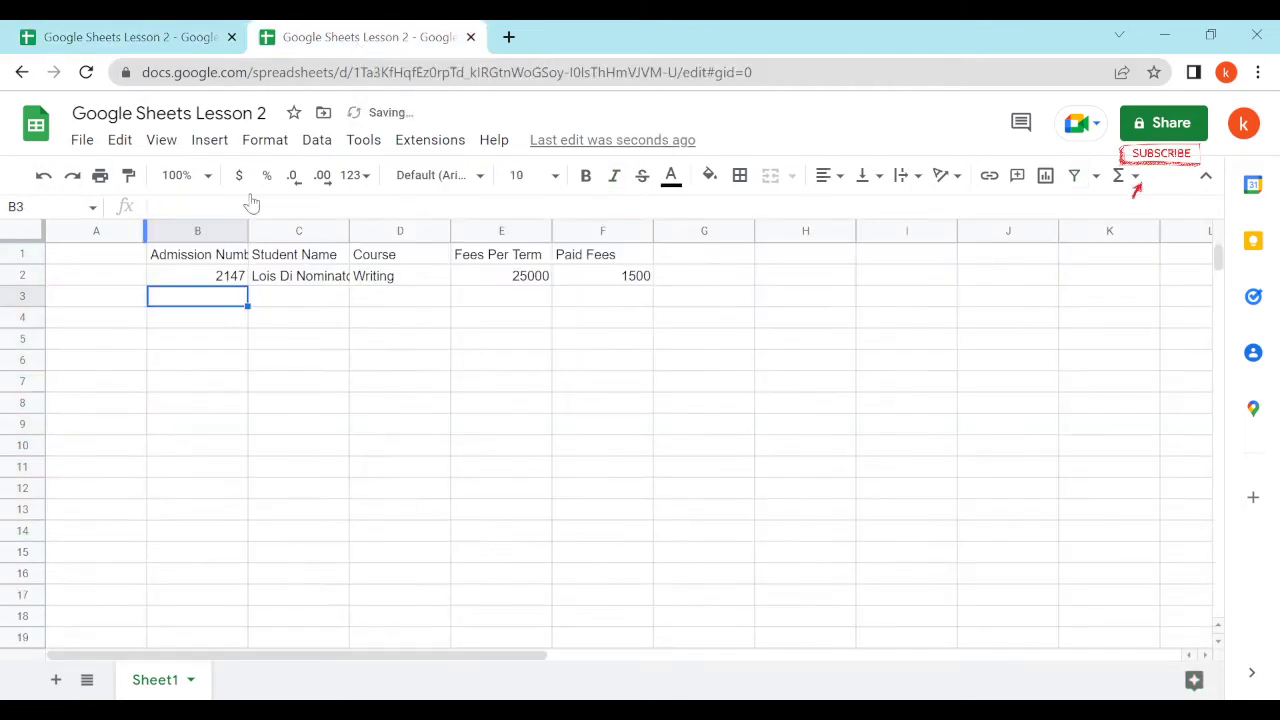
Step: Paste the copied records into the new spreadsheet from B3 with the Formula only option
{"action": "right_click", "coordinate": [197, 300]}
{"action": "mouse_move", "coordinate": [275, 306]}
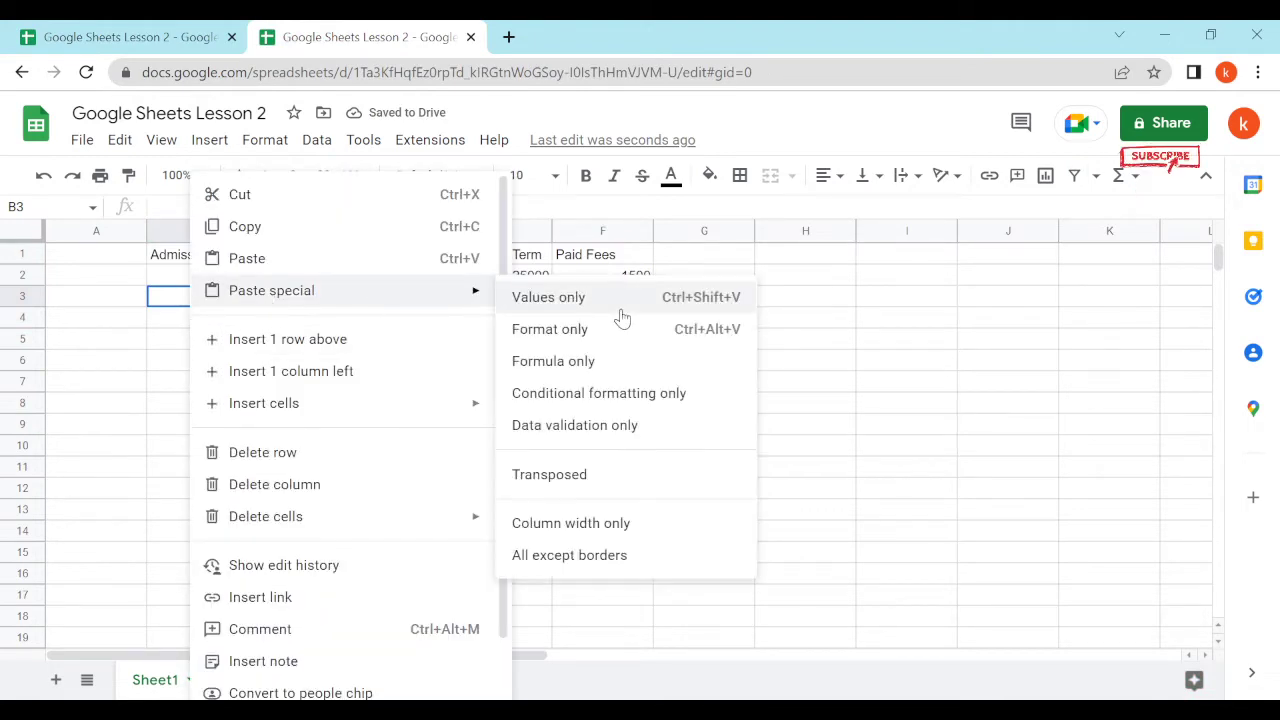
{"action": "left_click", "coordinate": [560, 362]}
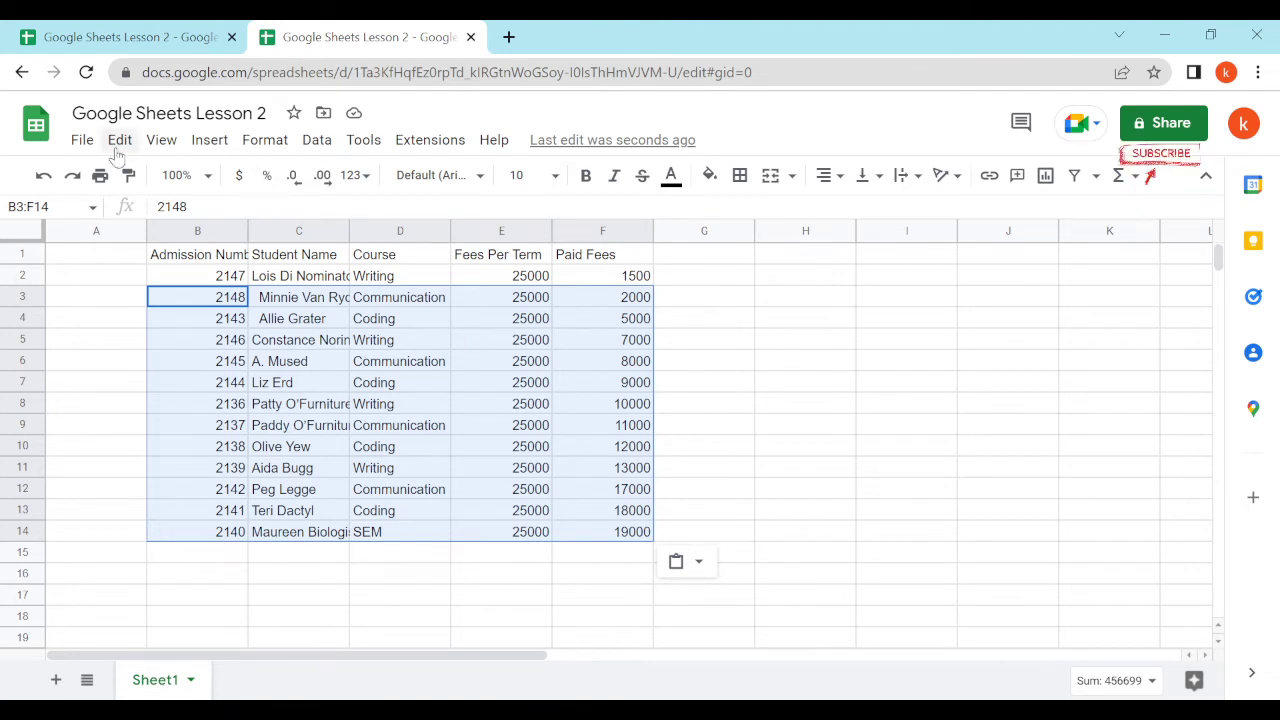
Step: Undo the formula-only paste and look over the paste special options for B3
{"action": "left_click", "coordinate": [43, 175]}
{"action": "right_click", "coordinate": [229, 298]}
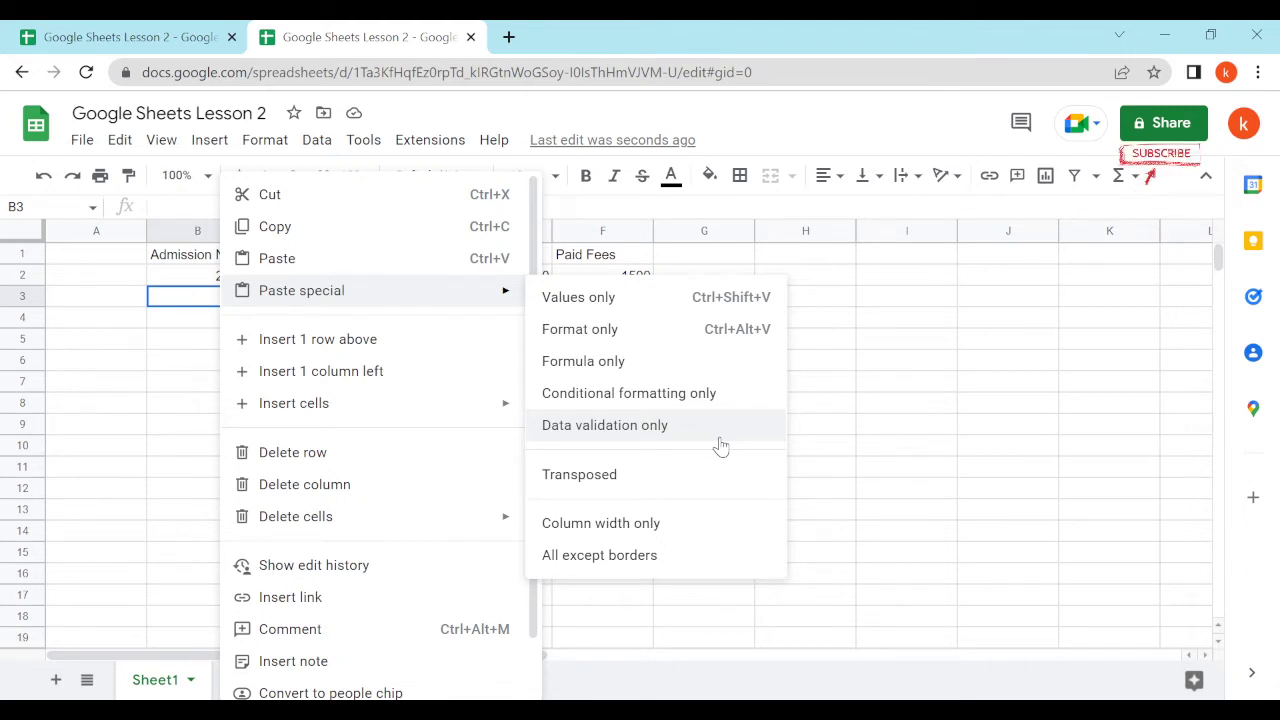
{"action": "left_click", "coordinate": [886, 384]}
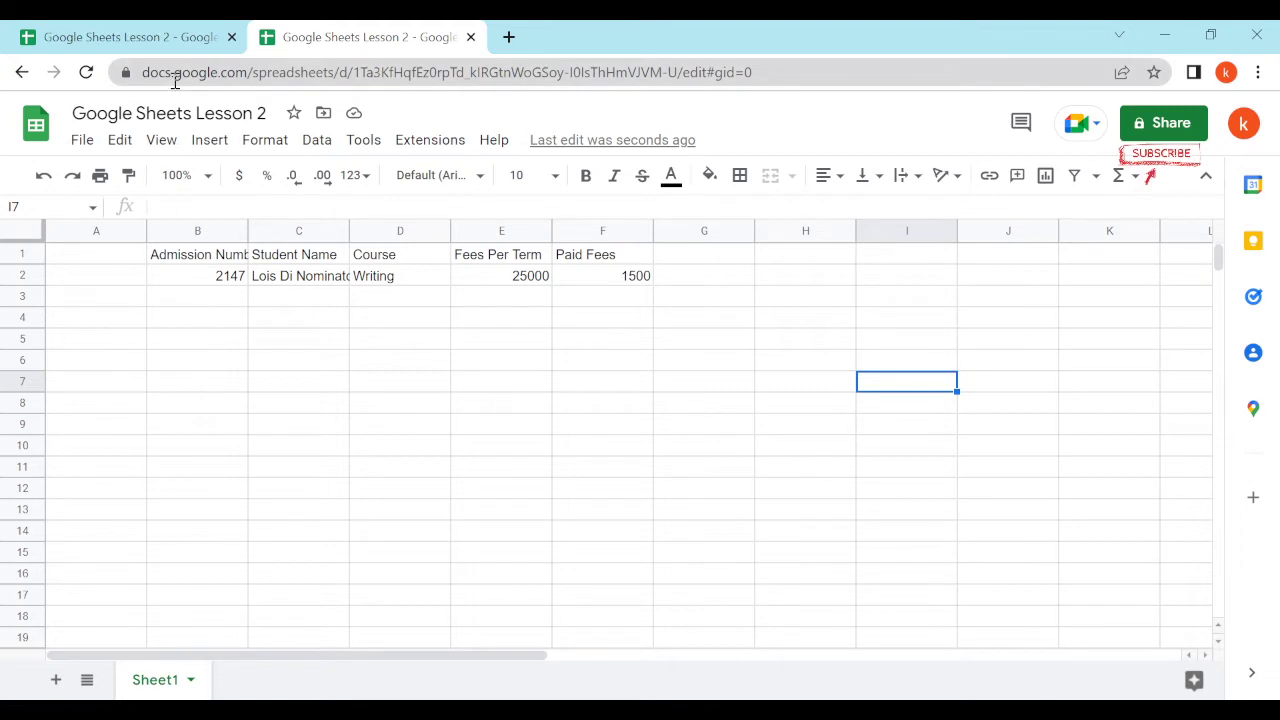
Step: Paste the copied records from B3 with the Values only option and inspect the fee amounts in E3:F14
{"action": "right_click", "coordinate": [209, 298]}
{"action": "mouse_move", "coordinate": [310, 302]}
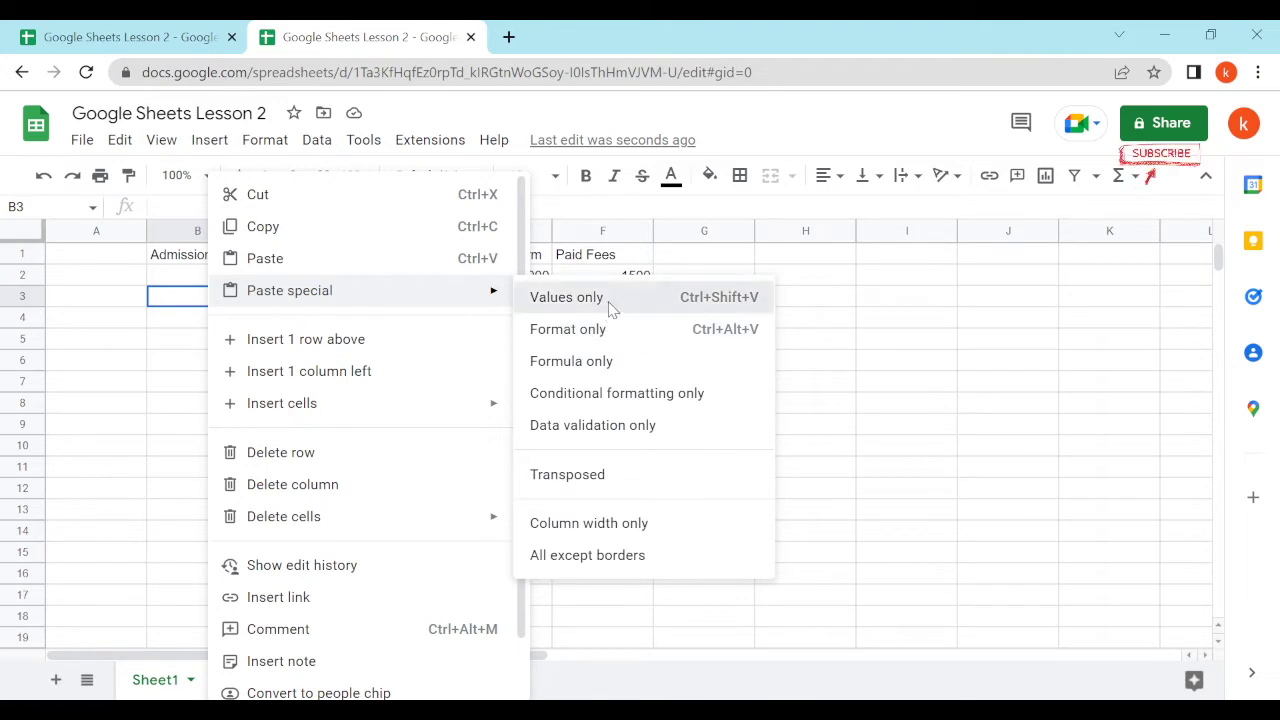
{"action": "left_click", "coordinate": [566, 297]}
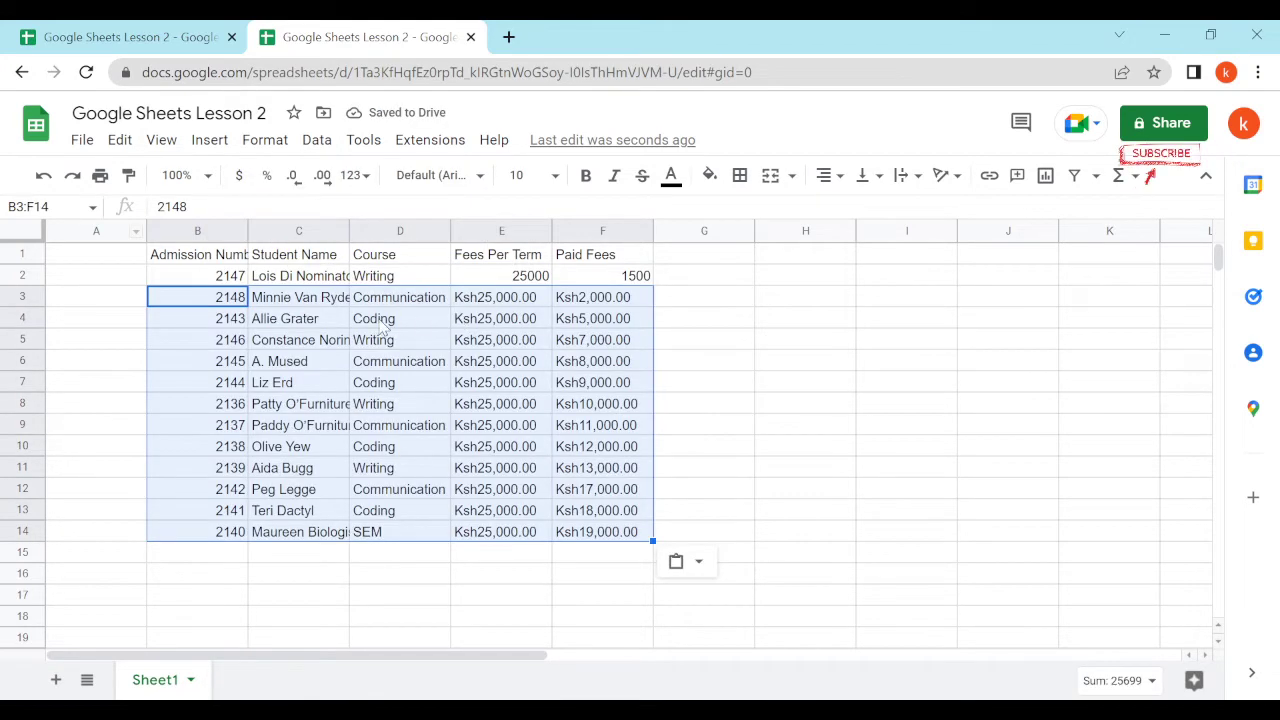
{"action": "left_click", "coordinate": [512, 298]}
{"action": "left_click", "coordinate": [517, 341]}
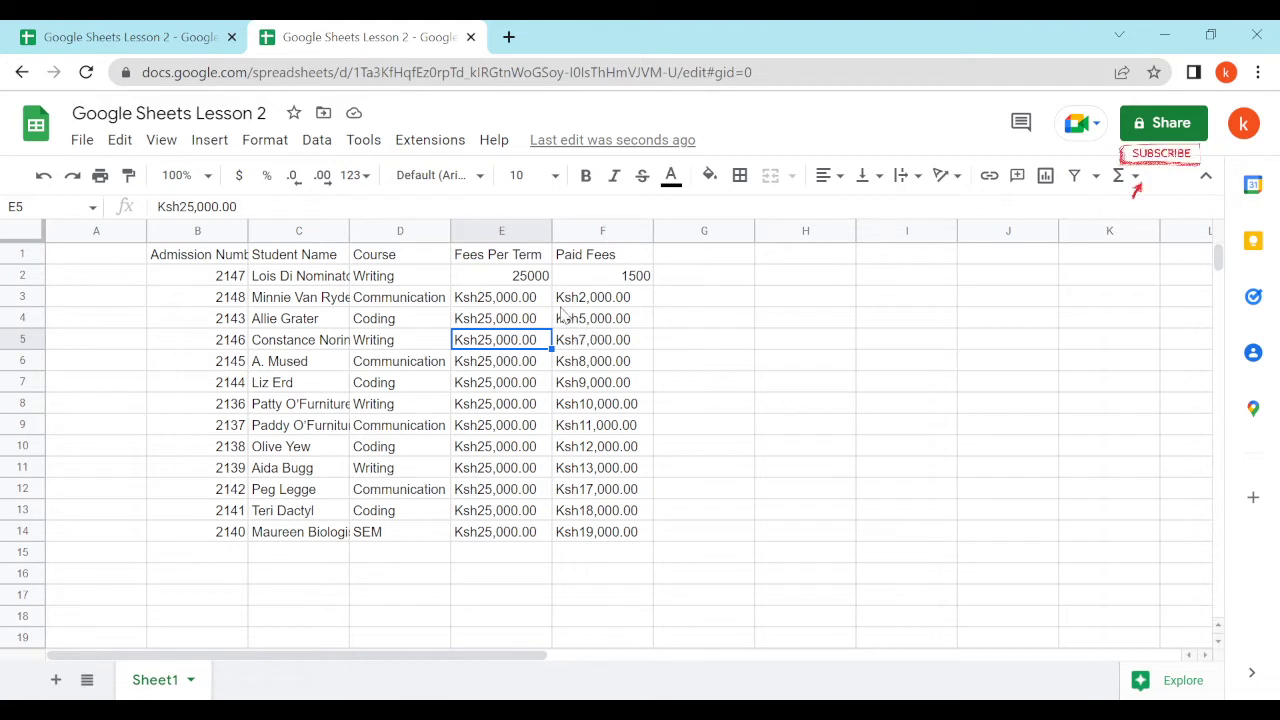
{"action": "left_click_drag", "start_coordinate": [503, 300], "coordinate": [621, 538]}
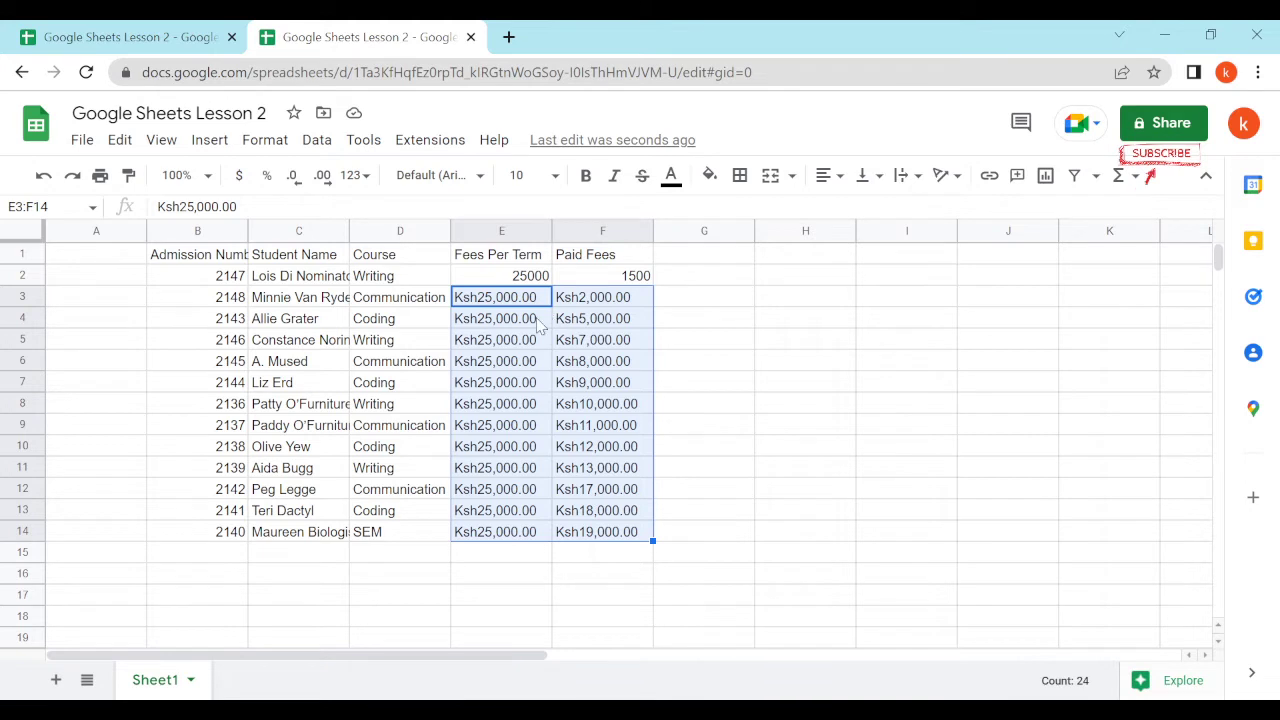
Step: Undo the values-only paste and paste the records from B3 with the Formula only option instead
{"action": "left_click", "coordinate": [43, 175]}
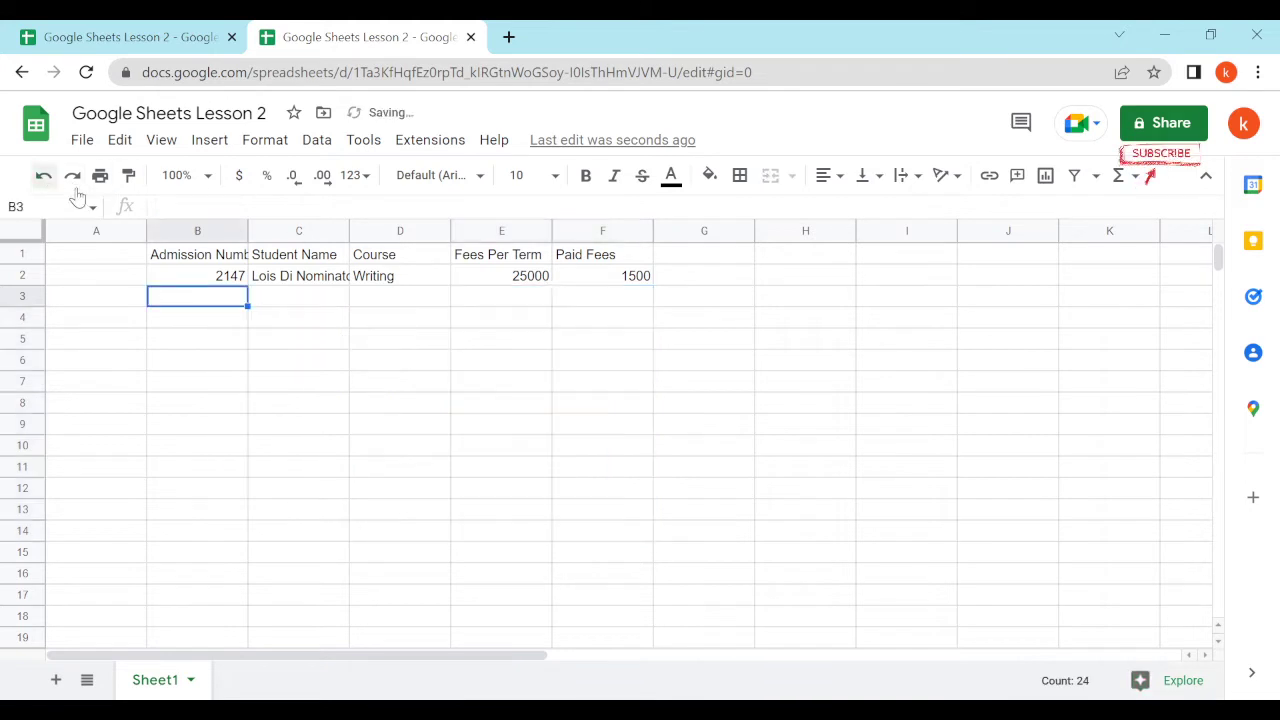
{"action": "right_click", "coordinate": [238, 309]}
{"action": "mouse_move", "coordinate": [360, 295]}
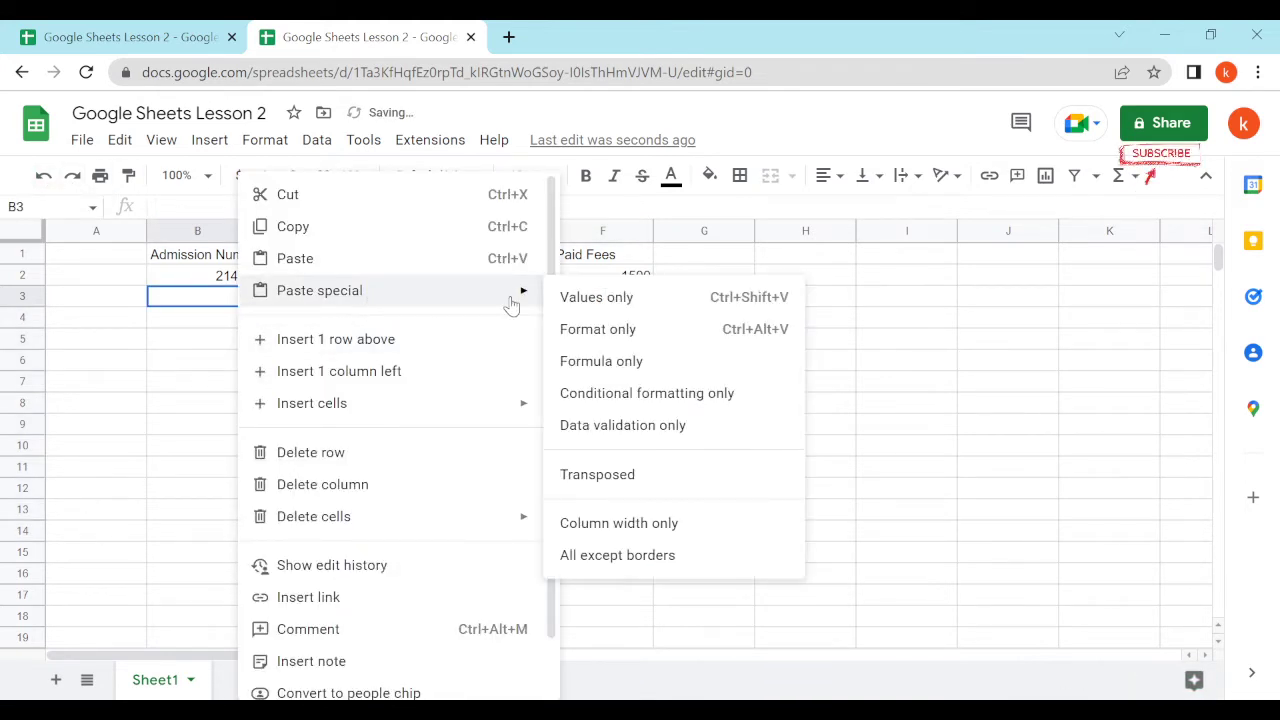
{"action": "left_click", "coordinate": [608, 360]}
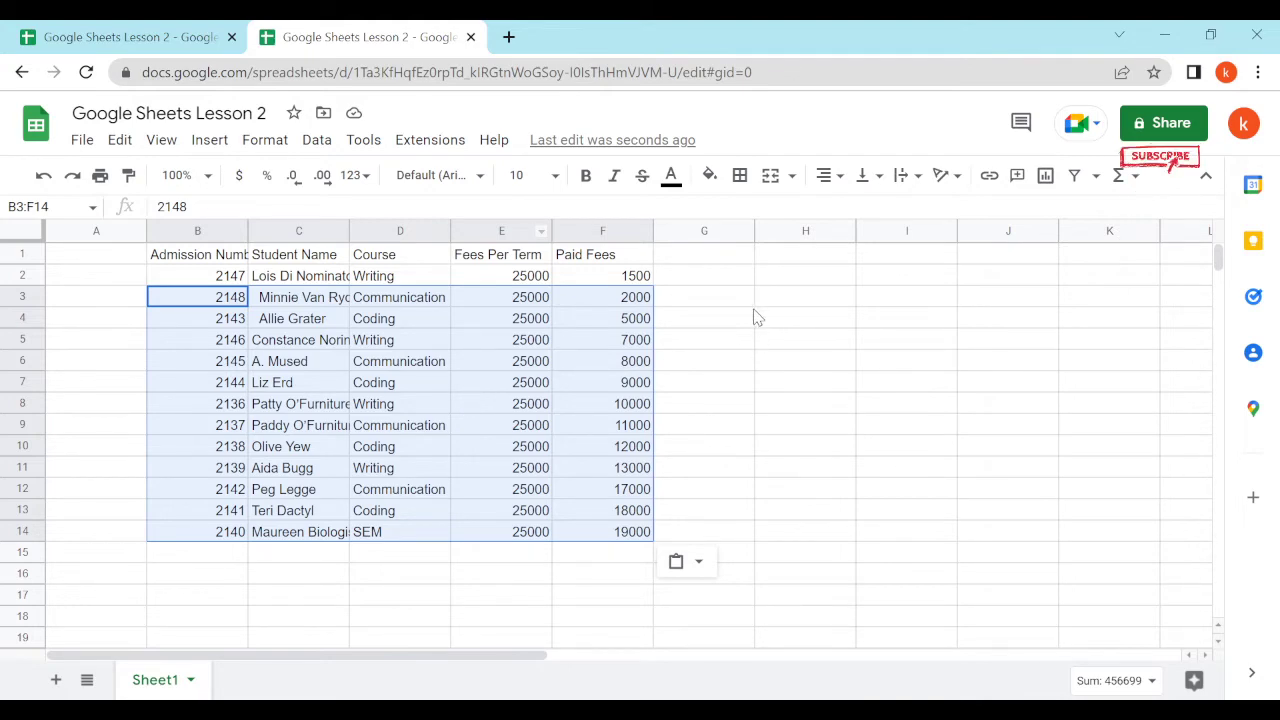
Step: Compare the pasted records in the new spreadsheet with the formatted table in the sample spreadsheet
{"action": "left_click", "coordinate": [100, 37]}
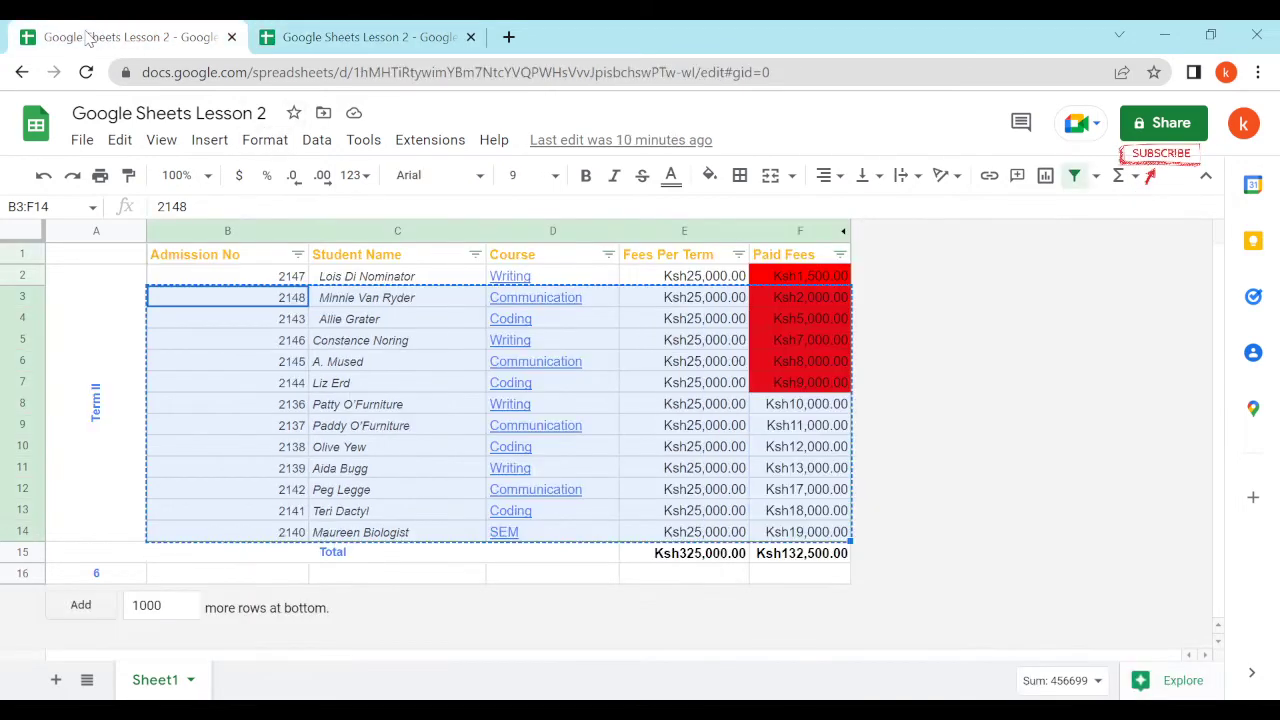
{"action": "left_click", "coordinate": [362, 37]}
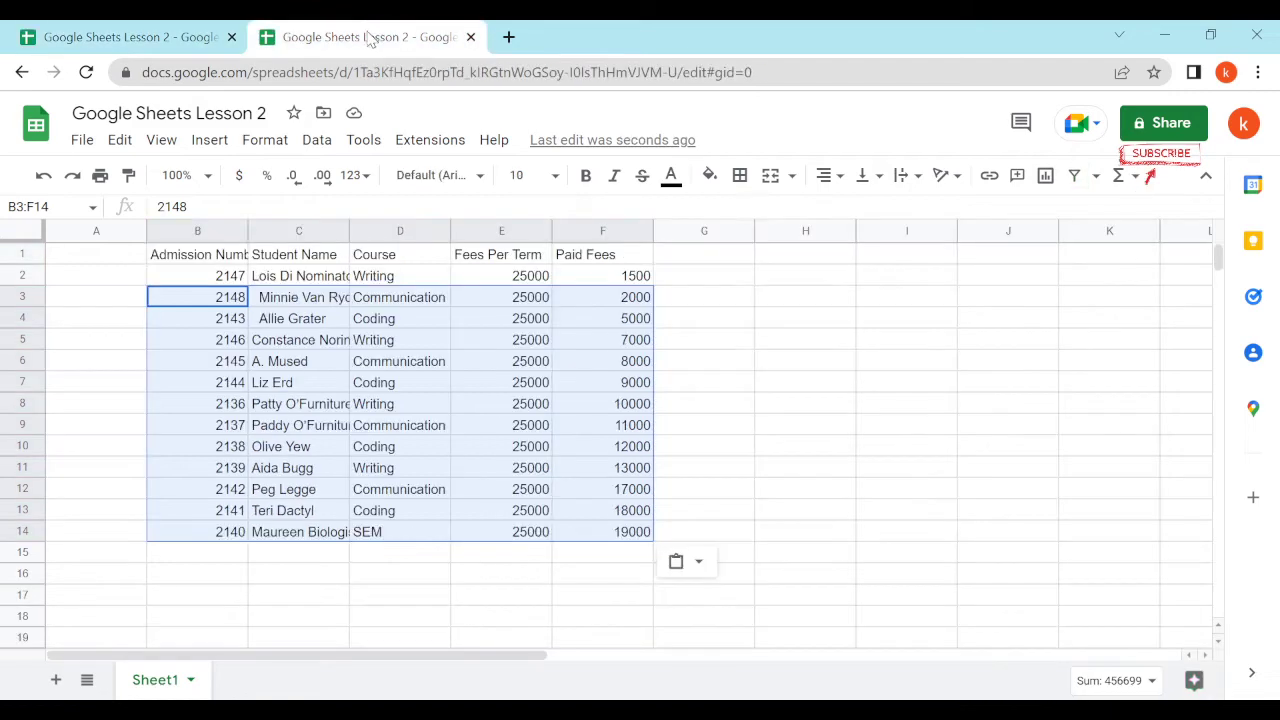
{"action": "left_click", "coordinate": [135, 37]}
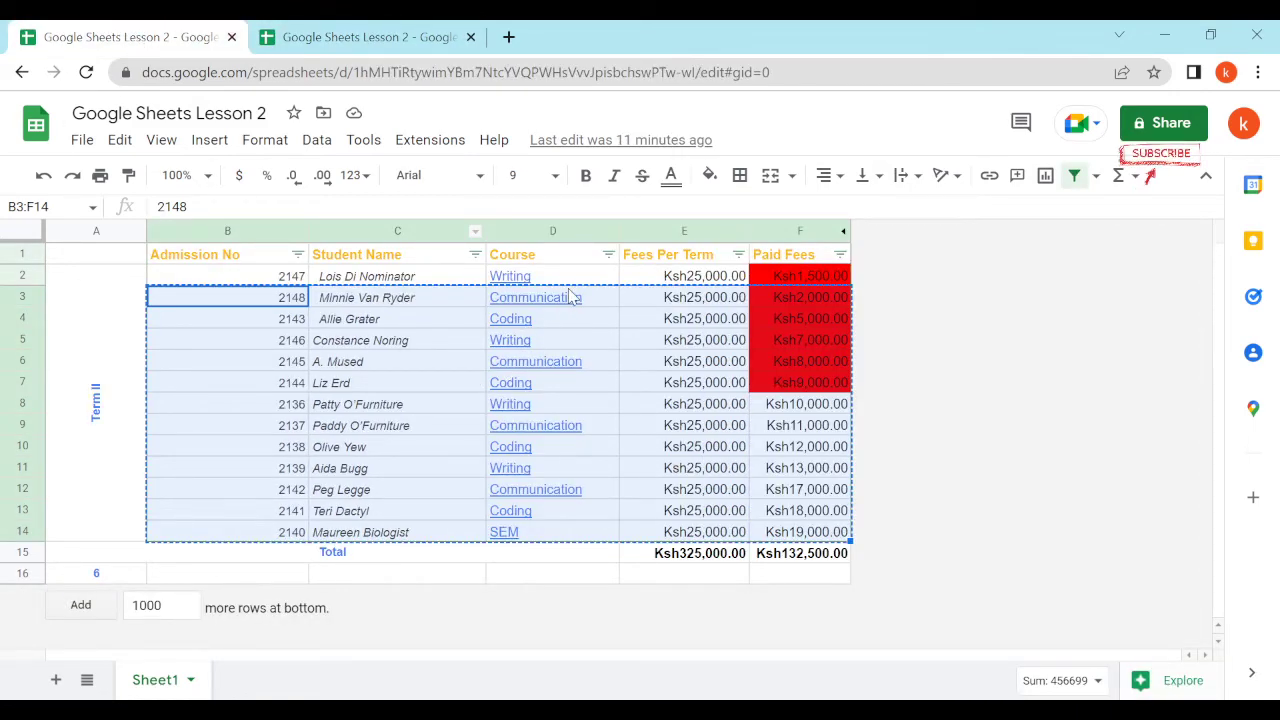
{"action": "left_click", "coordinate": [362, 37]}
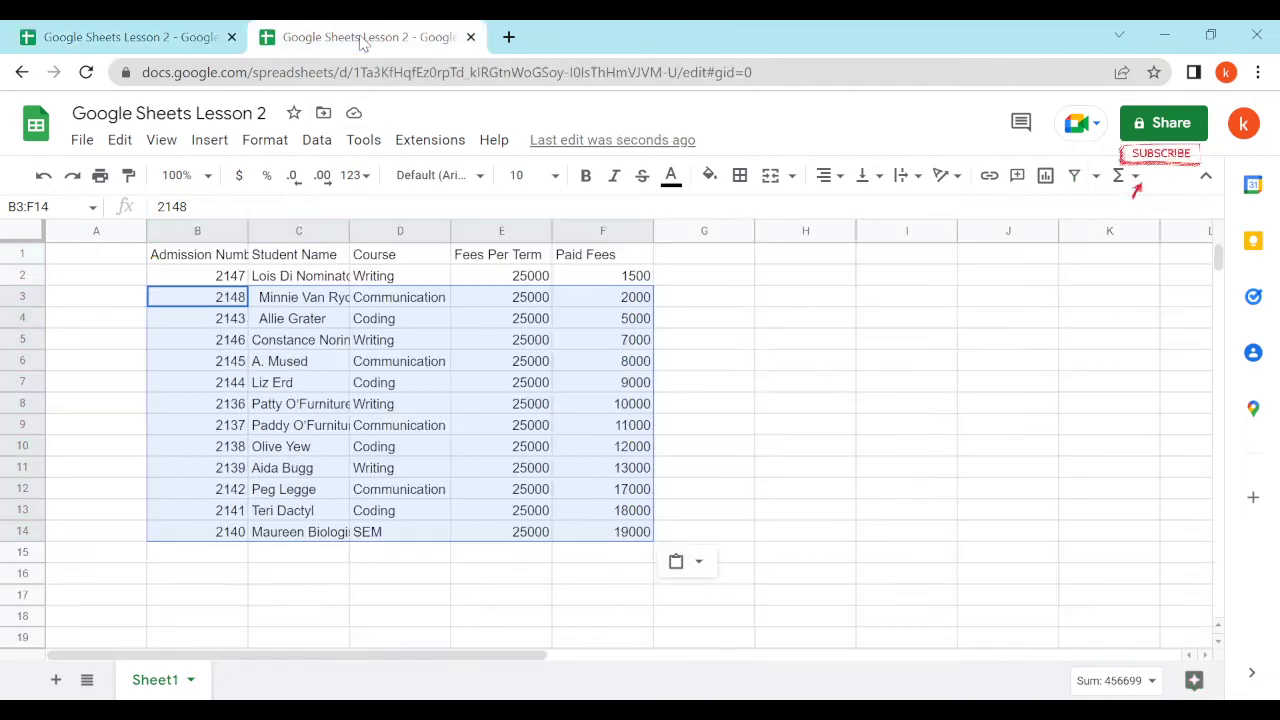
{"action": "left_click", "coordinate": [405, 389]}
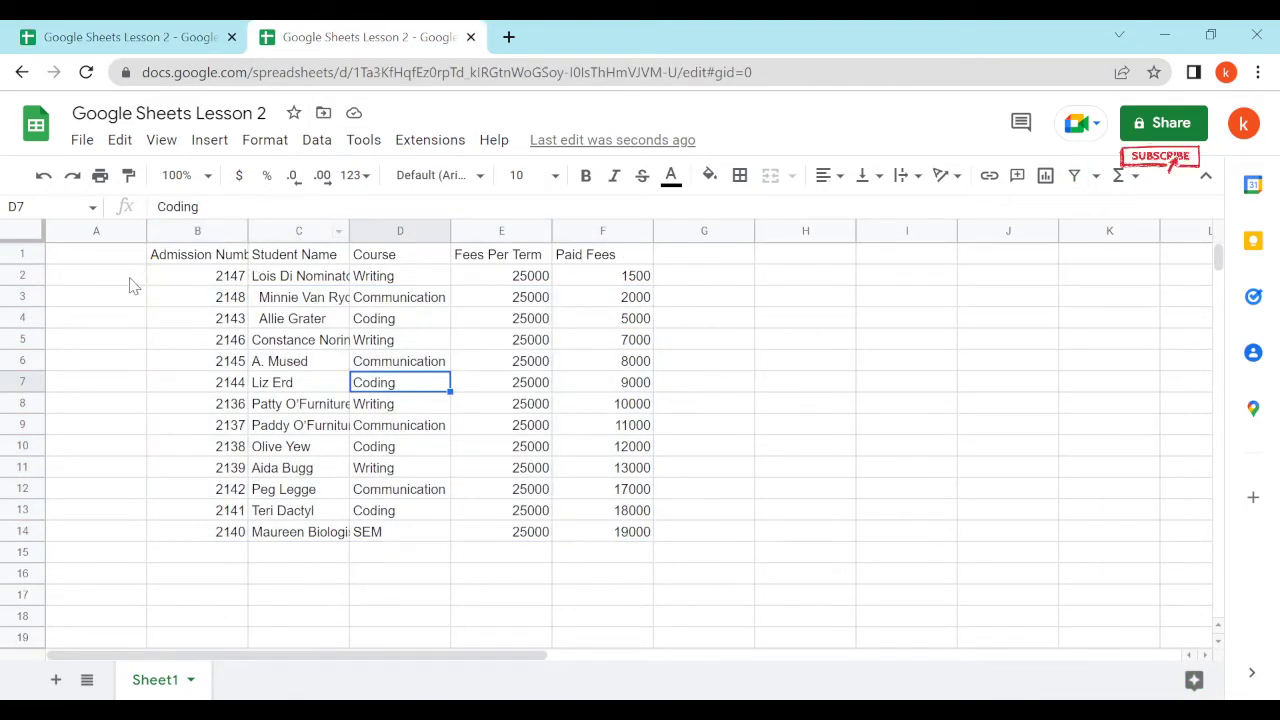
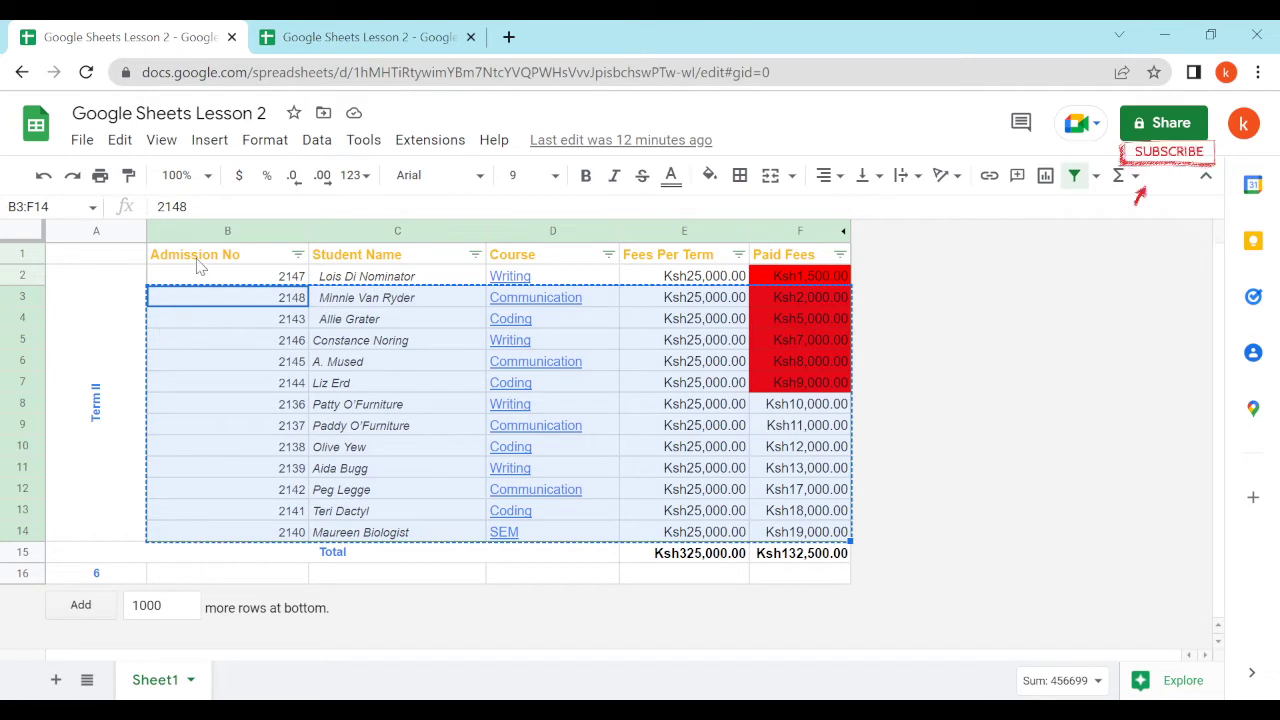
Step: Examine the text formatting of the header cells in row 1 of the sample spreadsheet
{"action": "left_click", "coordinate": [378, 257]}
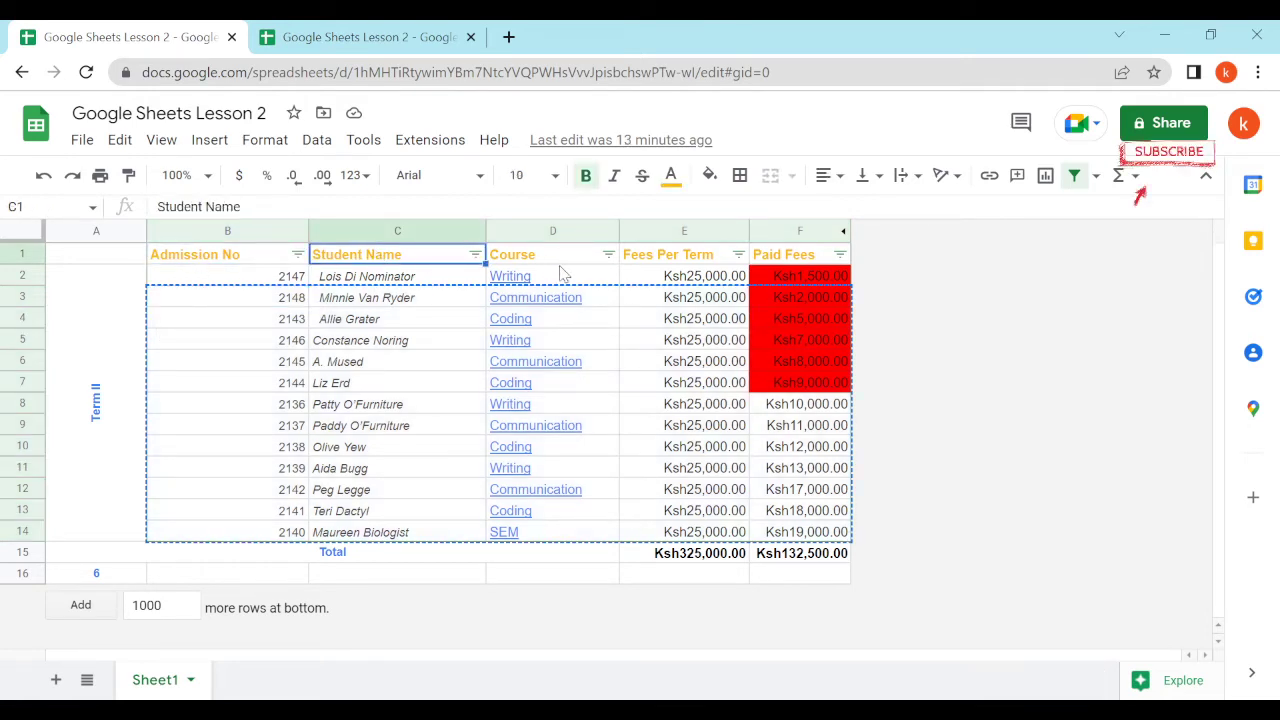
{"action": "left_click", "coordinate": [568, 258]}
{"action": "left_click", "coordinate": [700, 258]}
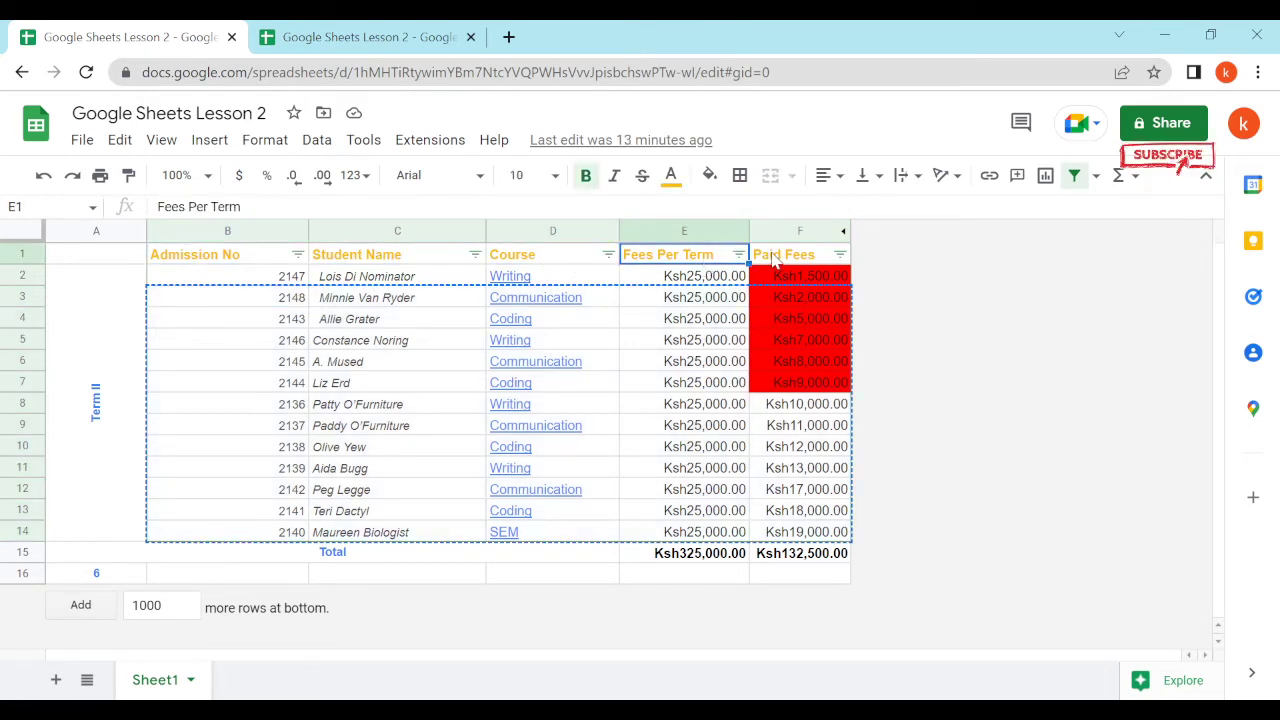
{"action": "left_click", "coordinate": [212, 247]}
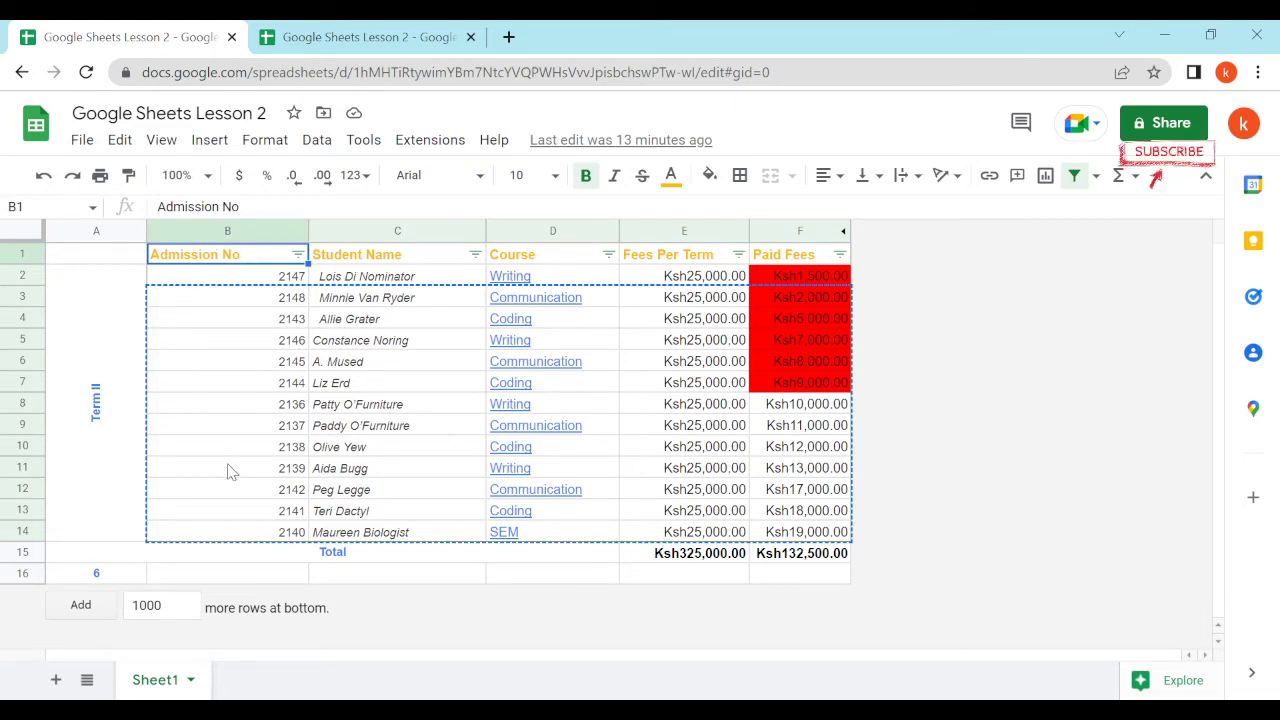
Step: Make the header cells B1:F1 bold in the new spreadsheet
{"action": "left_click", "coordinate": [368, 38]}
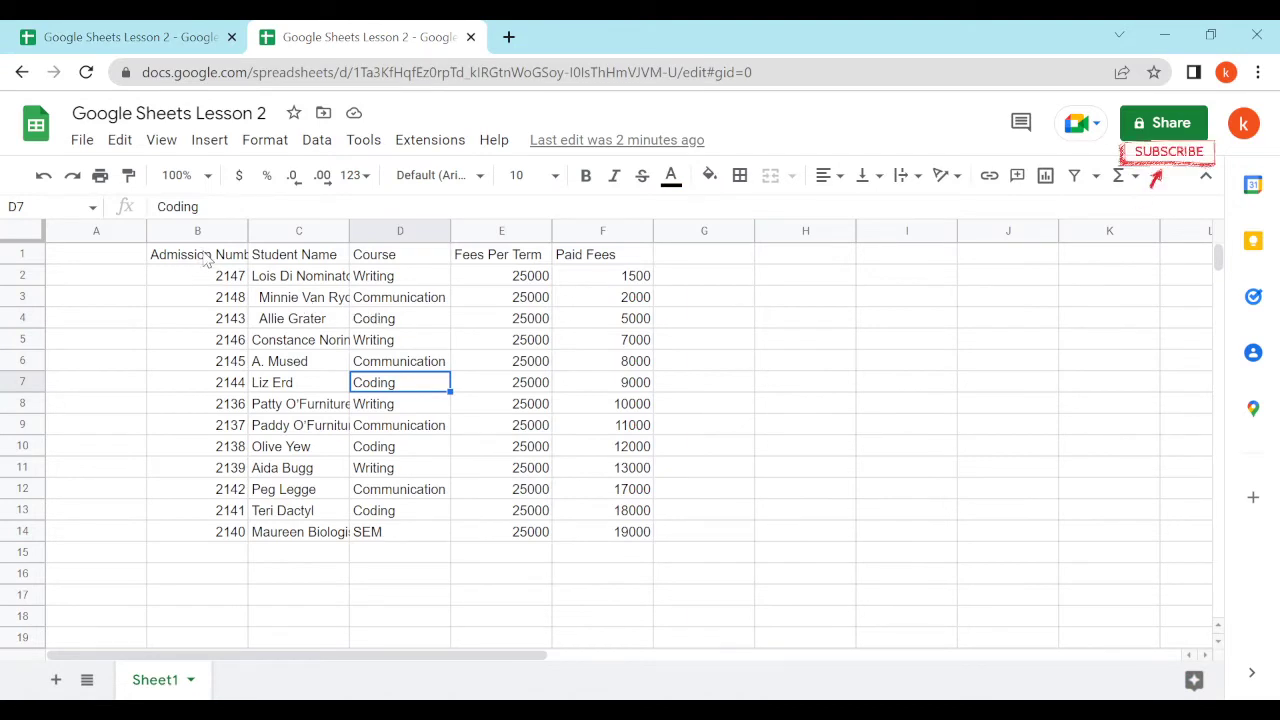
{"action": "left_click_drag", "start_coordinate": [200, 258], "coordinate": [350, 260]}
{"action": "left_click", "coordinate": [330, 346]}
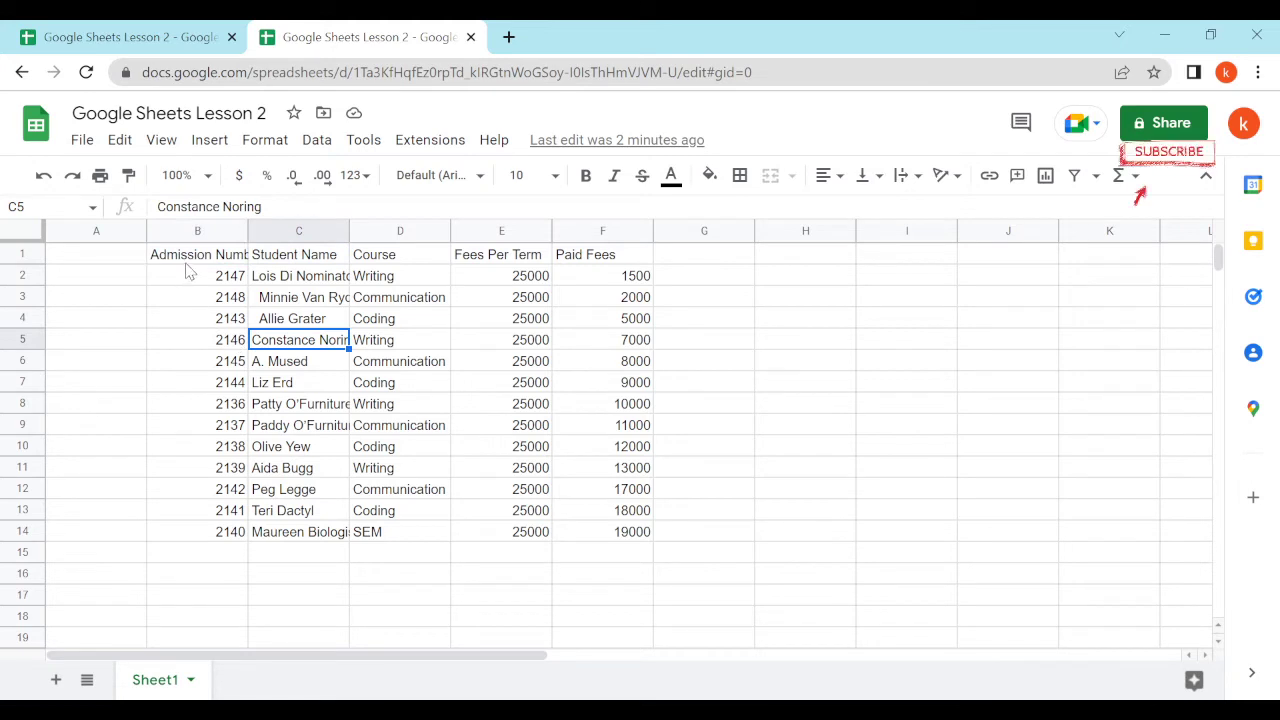
{"action": "left_click_drag", "start_coordinate": [190, 264], "coordinate": [580, 258]}
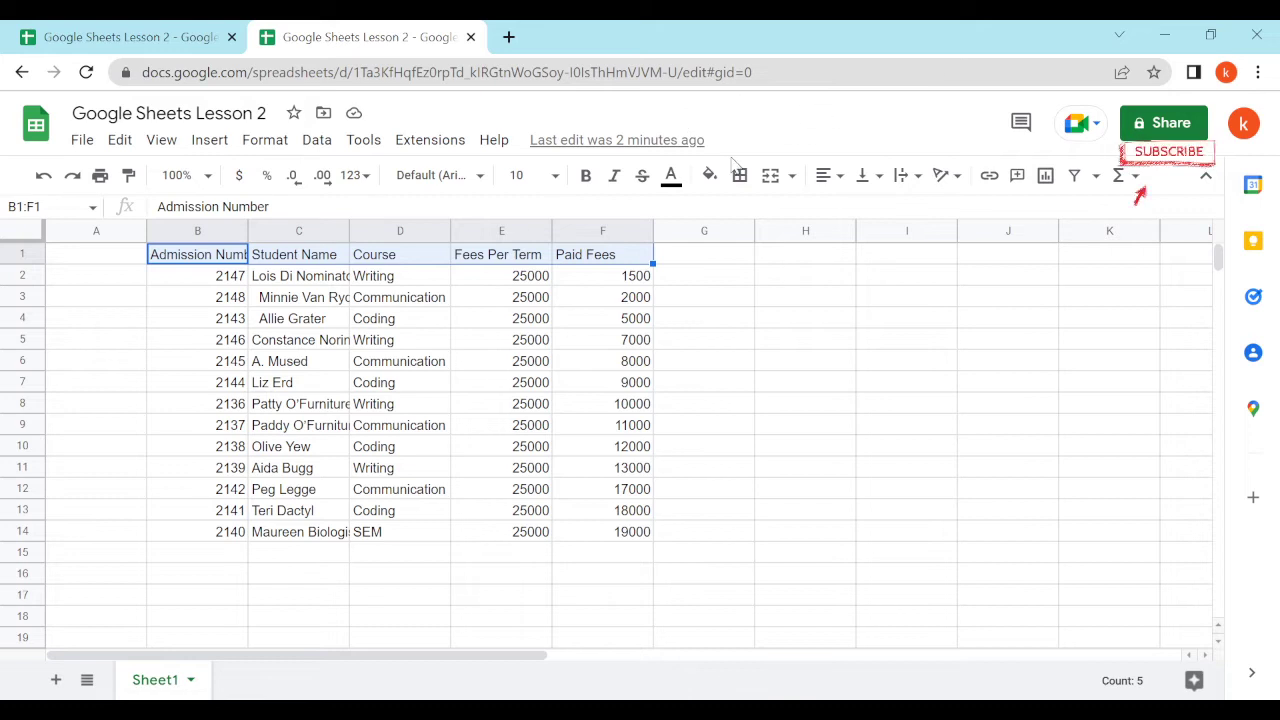
{"action": "left_click", "coordinate": [589, 178]}
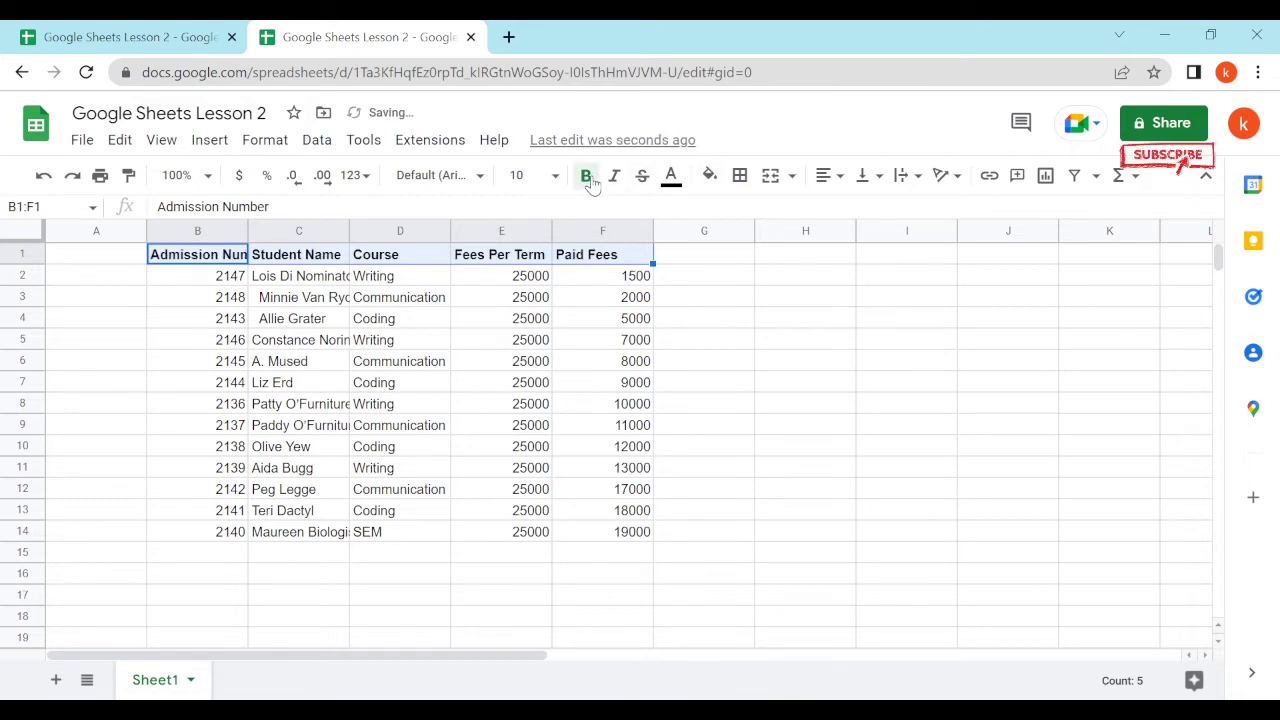
Step: Check the sample's layout and widen the Student Name column in the new spreadsheet to fit the full names
{"action": "left_click", "coordinate": [165, 45]}
{"action": "left_click", "coordinate": [285, 38]}
{"action": "left_click_drag", "start_coordinate": [347, 229], "coordinate": [401, 230]}
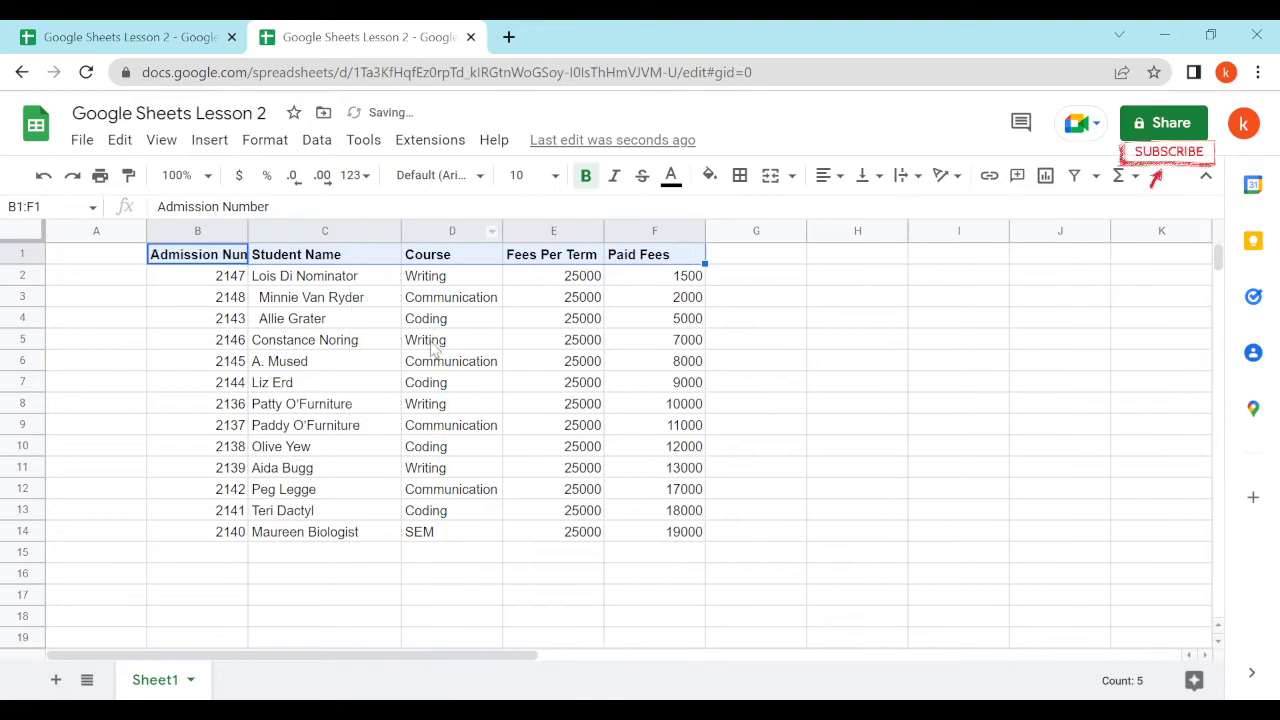
Step: Check the Student Name style in the sample and italicize the names in C2:C14 of the new spreadsheet
{"action": "left_click", "coordinate": [176, 40]}
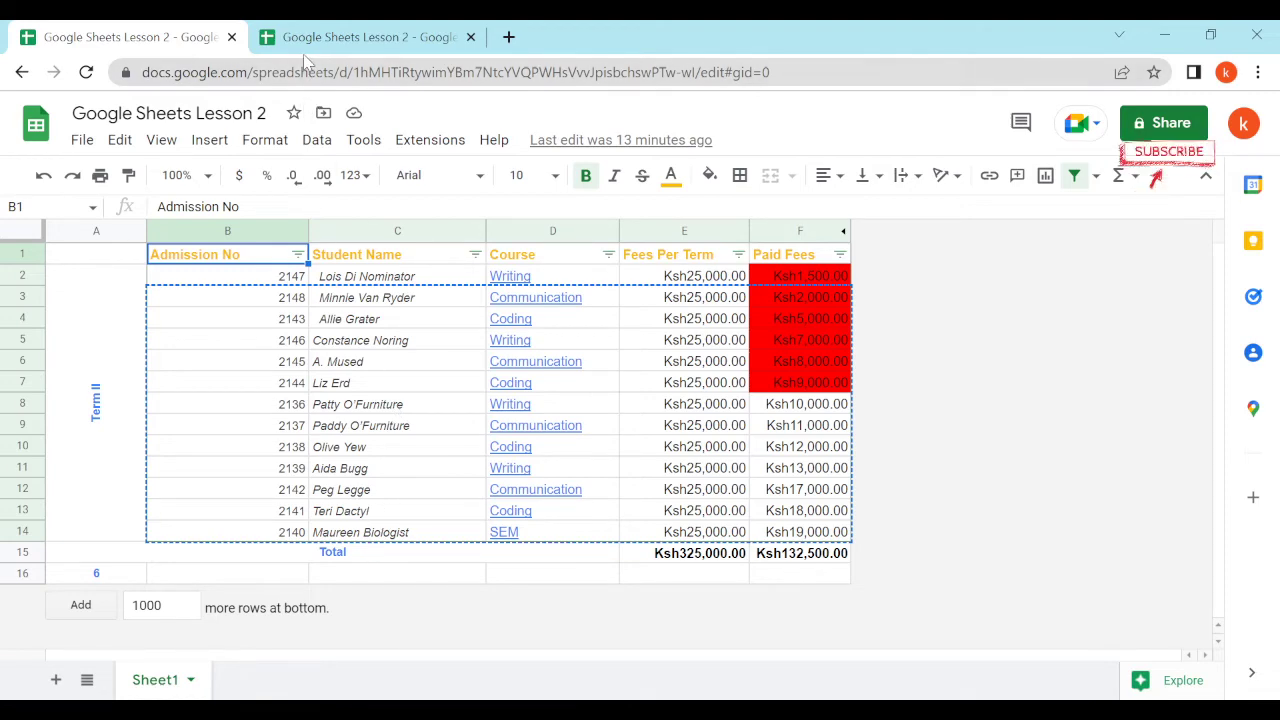
{"action": "left_click", "coordinate": [350, 37]}
{"action": "left_click_drag", "start_coordinate": [325, 283], "coordinate": [337, 533]}
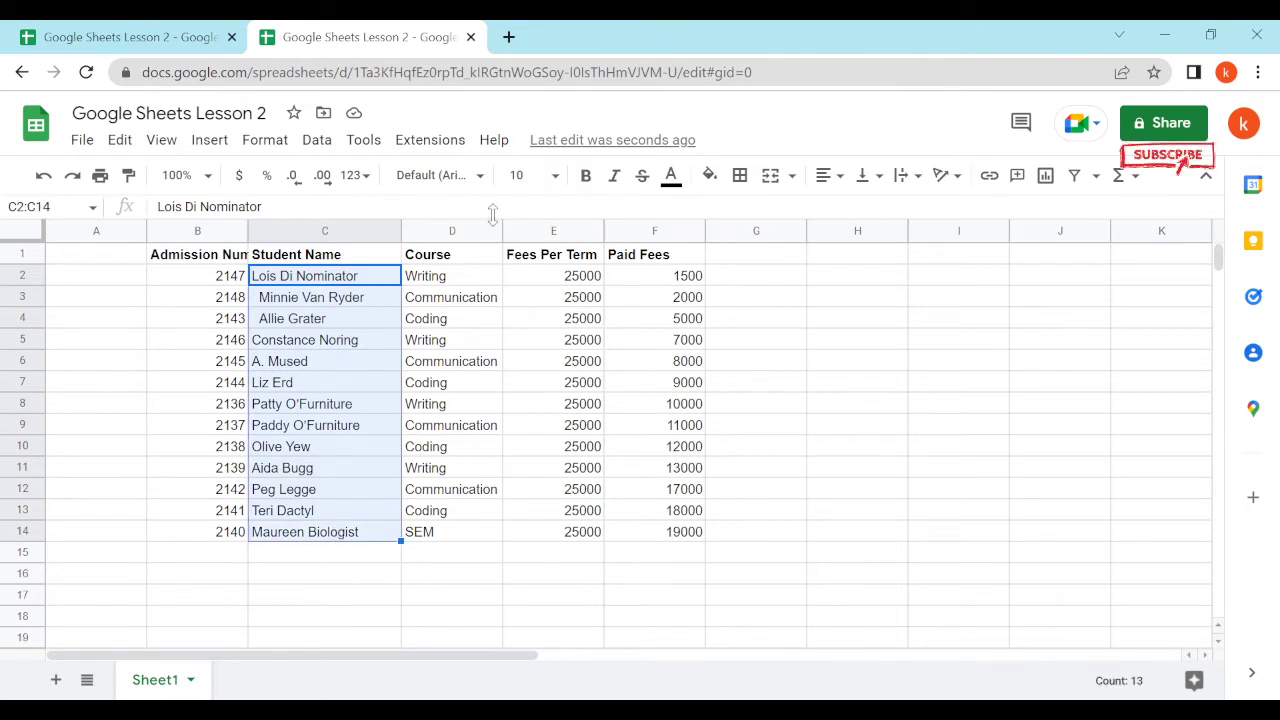
{"action": "left_click", "coordinate": [614, 176]}
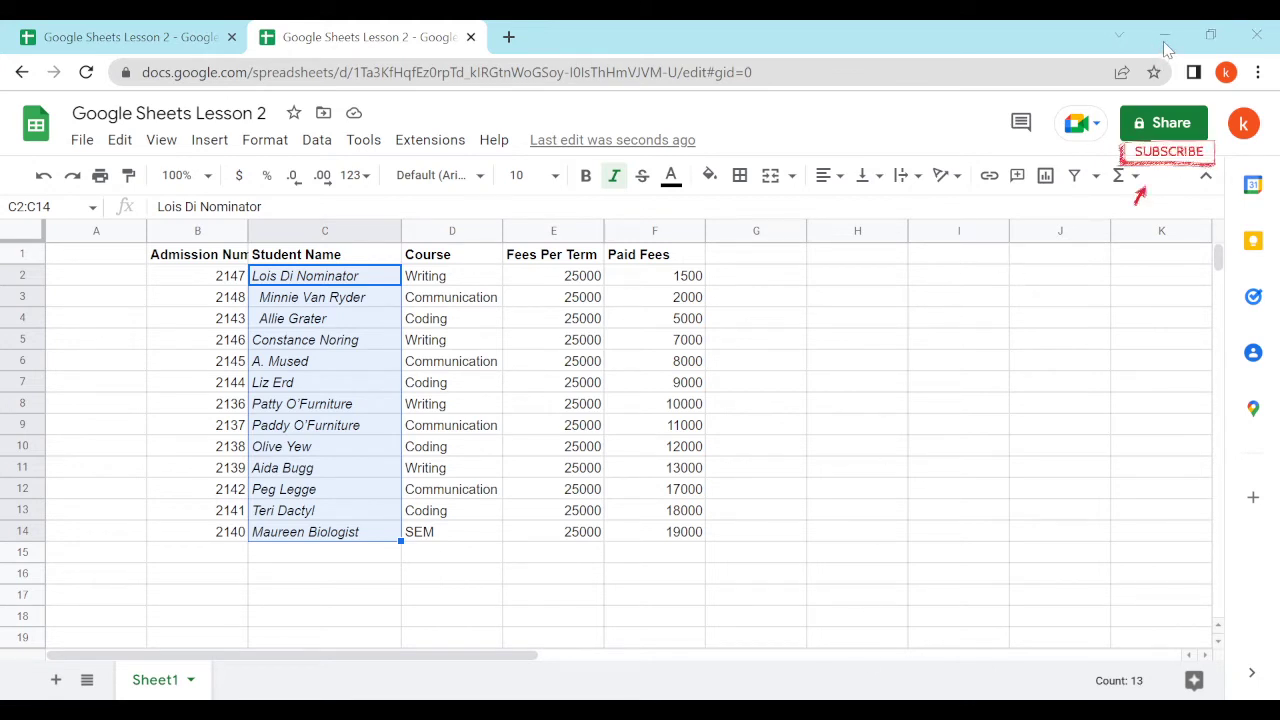
Step: Examine the formatting of the Course column in the sample spreadsheet and return to the new spreadsheet
{"action": "left_click", "coordinate": [170, 40]}
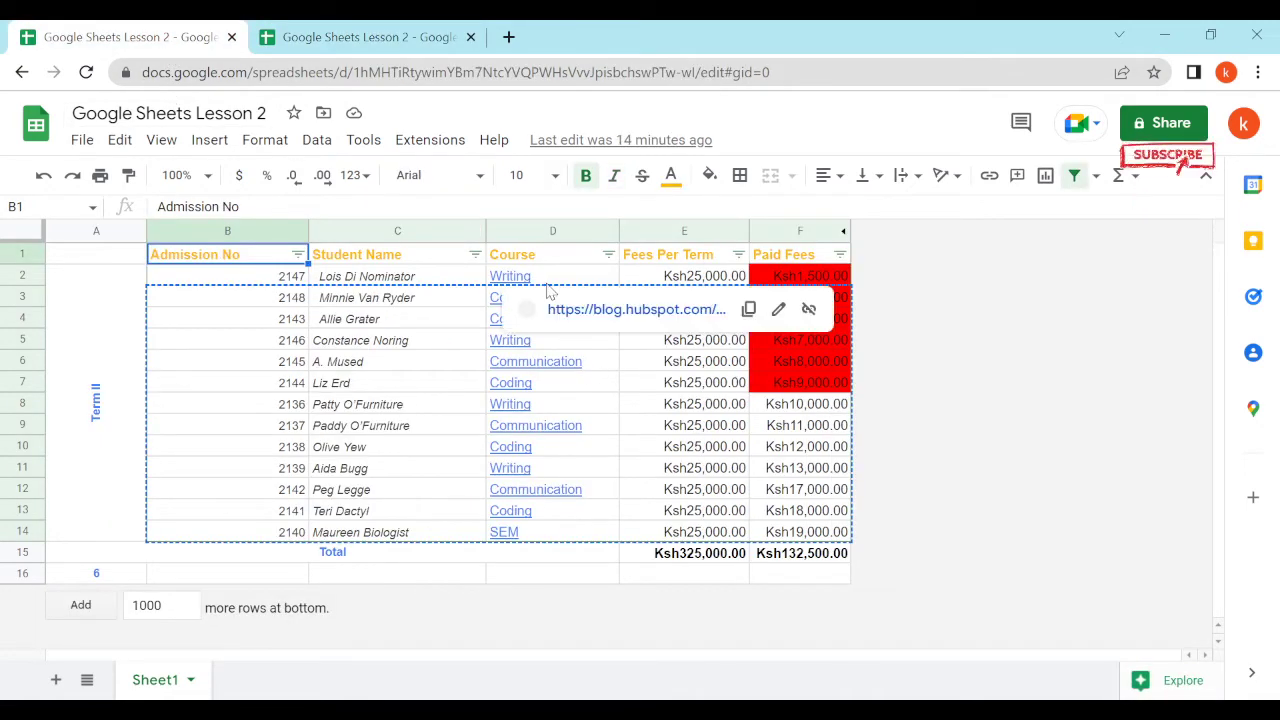
{"action": "left_click", "coordinate": [24, 446]}
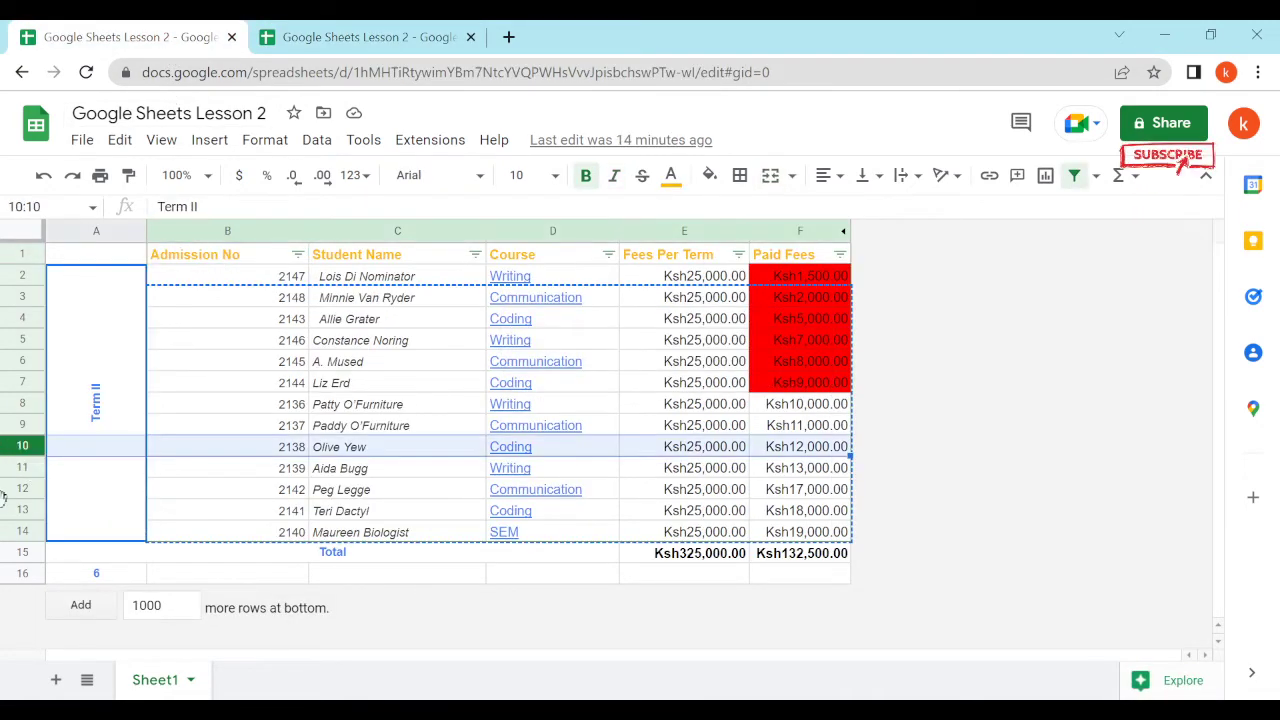
{"action": "left_click", "coordinate": [982, 316]}
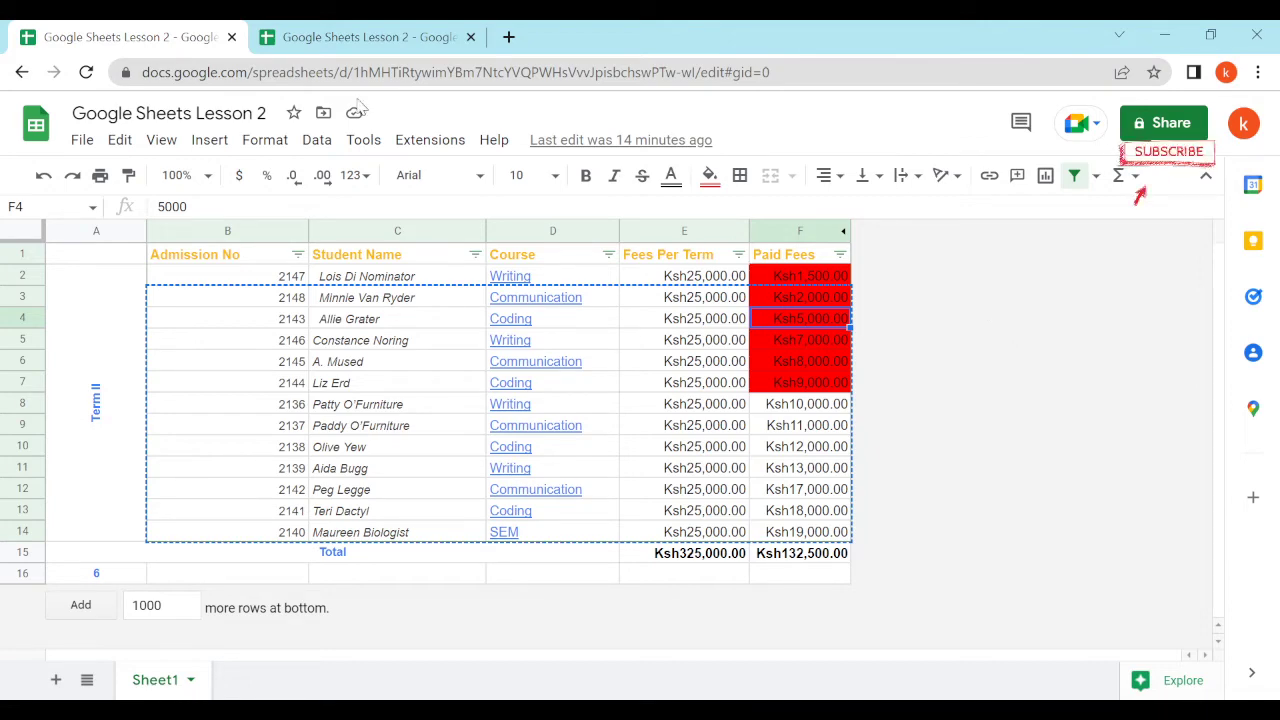
{"action": "left_click", "coordinate": [369, 43]}
Step: Select the course entries D2:D14 and look for the text formatting options, including Underline, without applying any
{"action": "left_click_drag", "start_coordinate": [463, 281], "coordinate": [443, 542]}
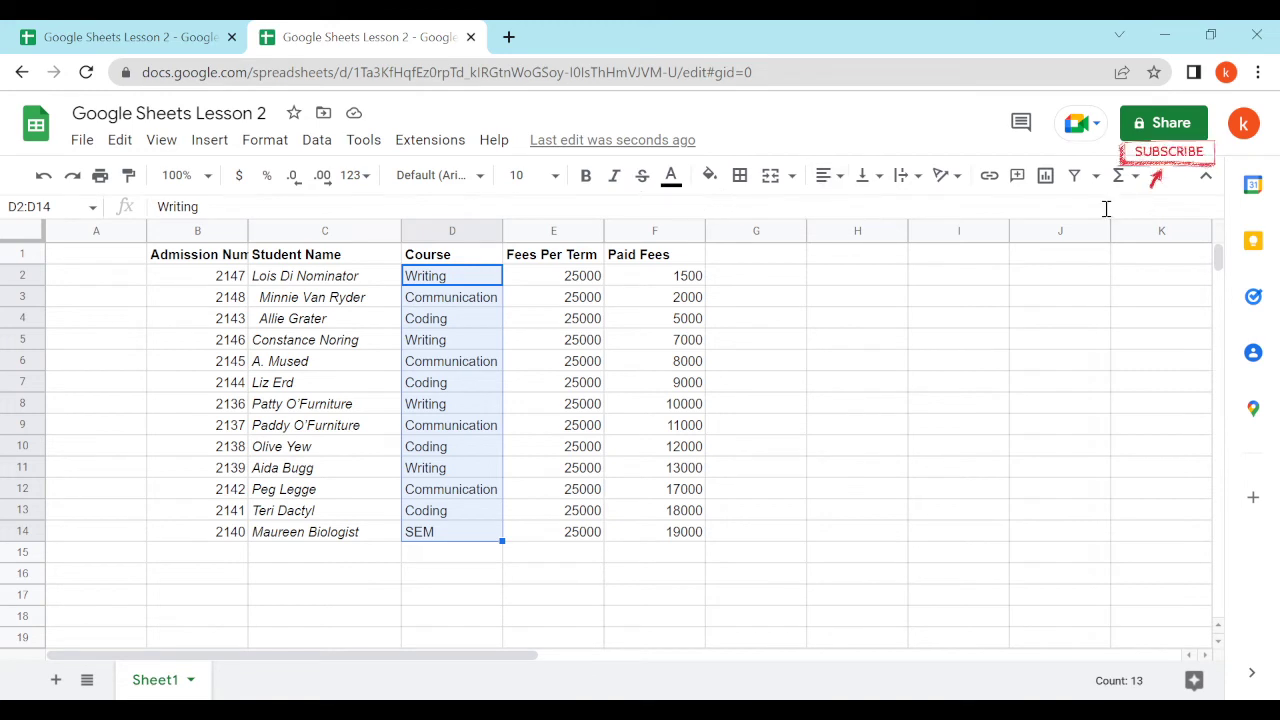
{"action": "left_click", "coordinate": [1137, 178]}
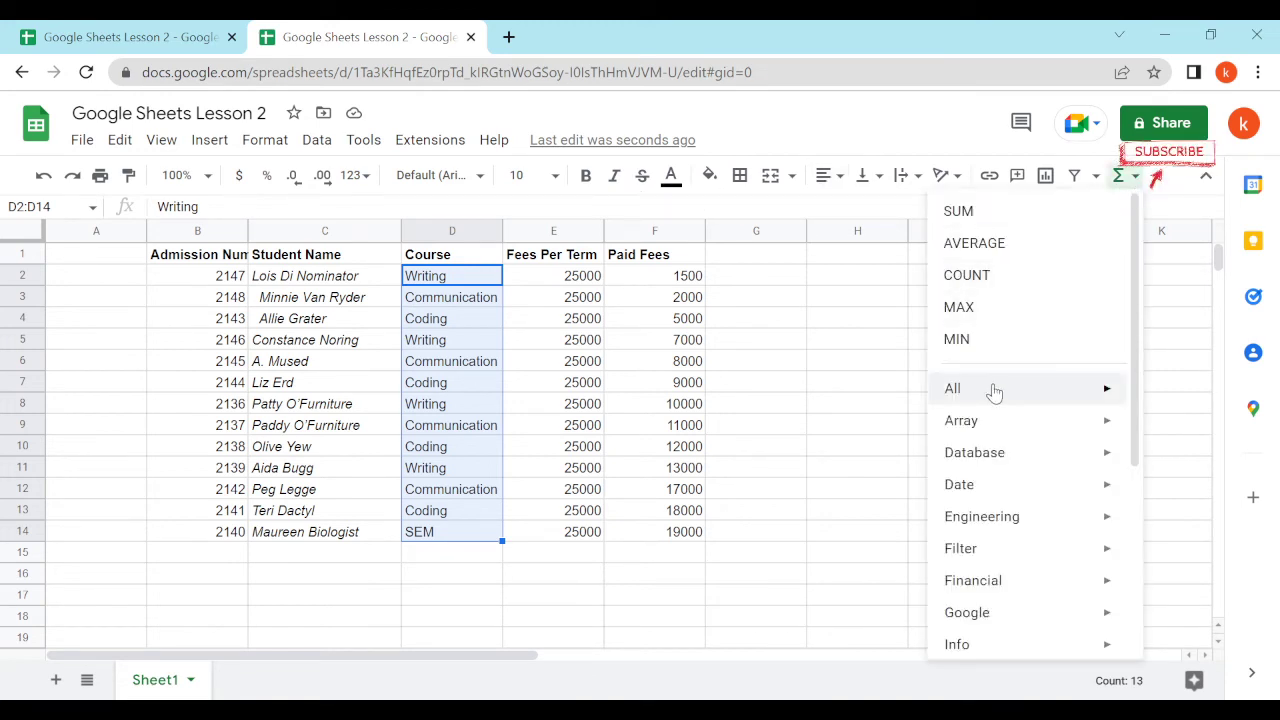
{"action": "scroll", "coordinate": [991, 405], "scroll_direction": "down", "scroll_amount": 3}
{"action": "mouse_move", "coordinate": [1066, 568]}
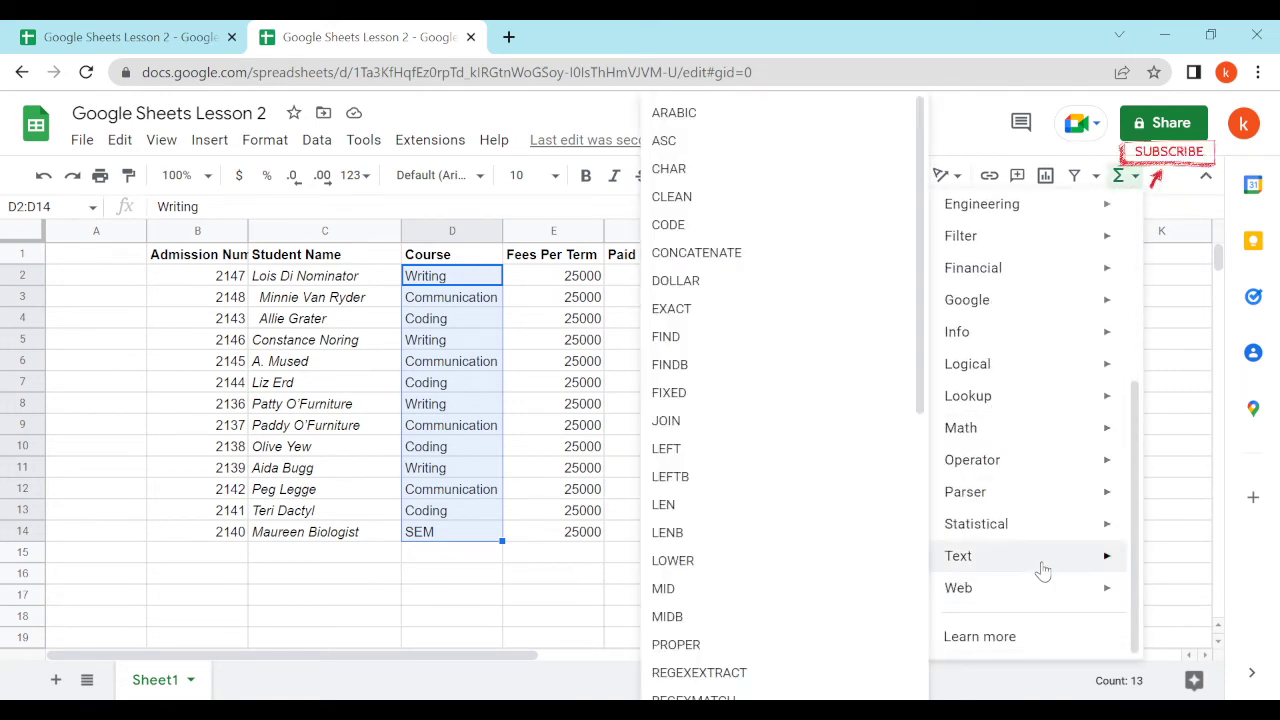
{"action": "left_click", "coordinate": [268, 142]}
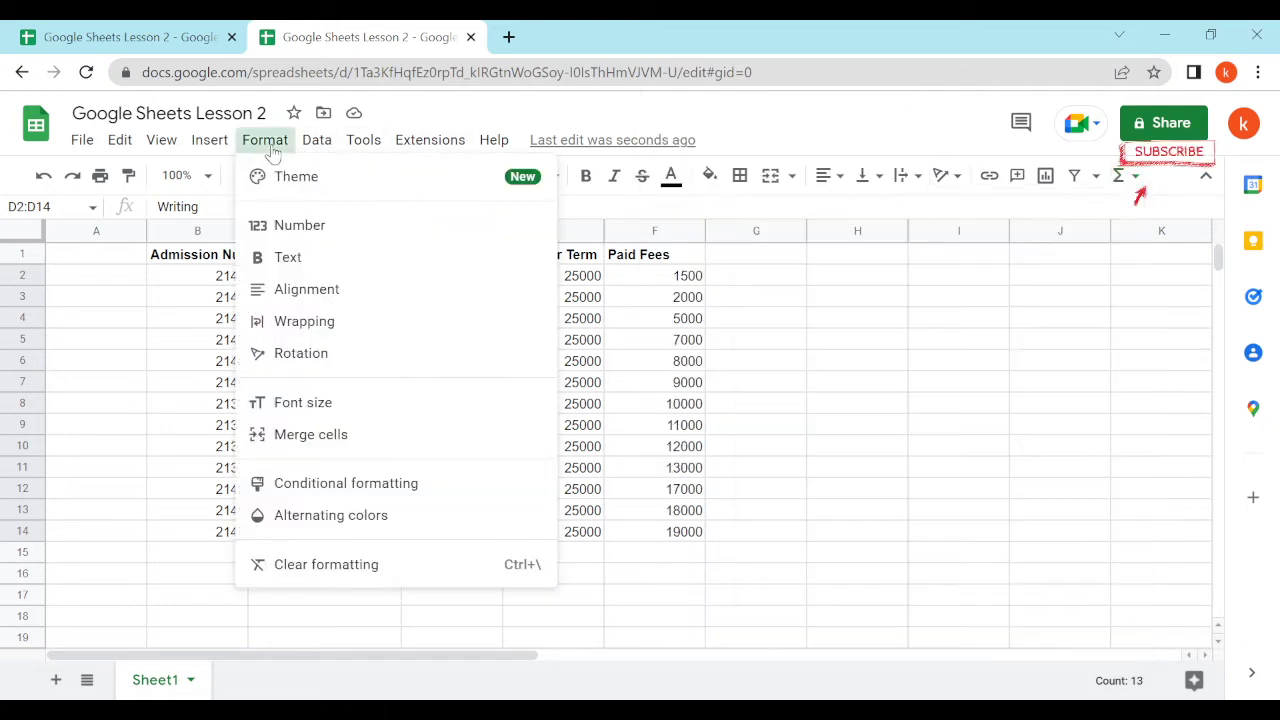
{"action": "mouse_move", "coordinate": [305, 260]}
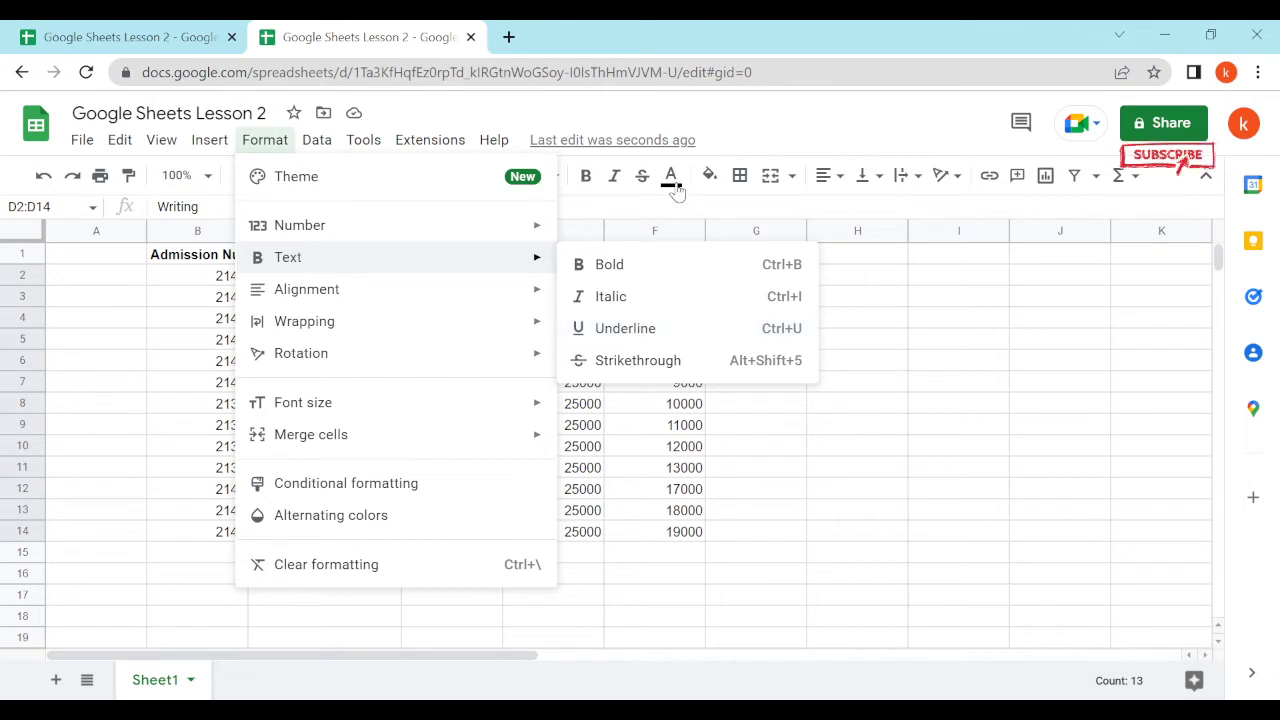
{"action": "left_click", "coordinate": [720, 110]}
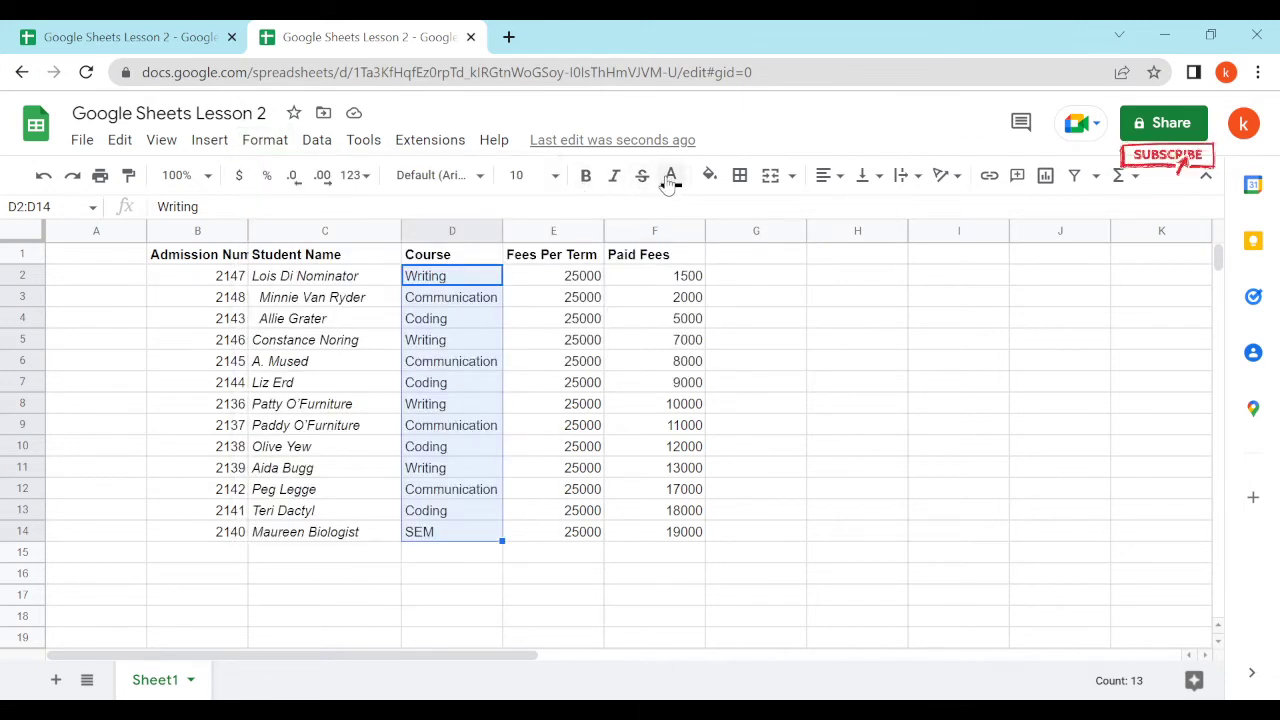
Step: Underline the course entries in D2:D14
{"action": "left_click", "coordinate": [263, 142]}
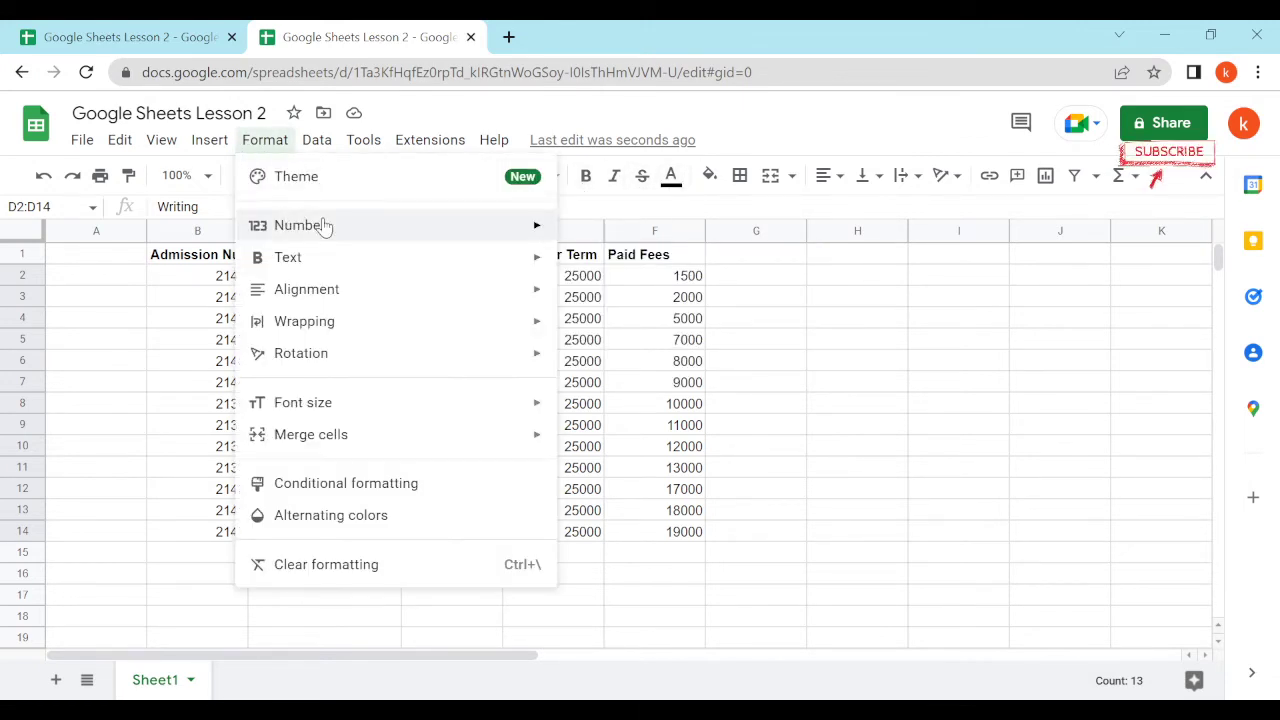
{"action": "mouse_move", "coordinate": [376, 272]}
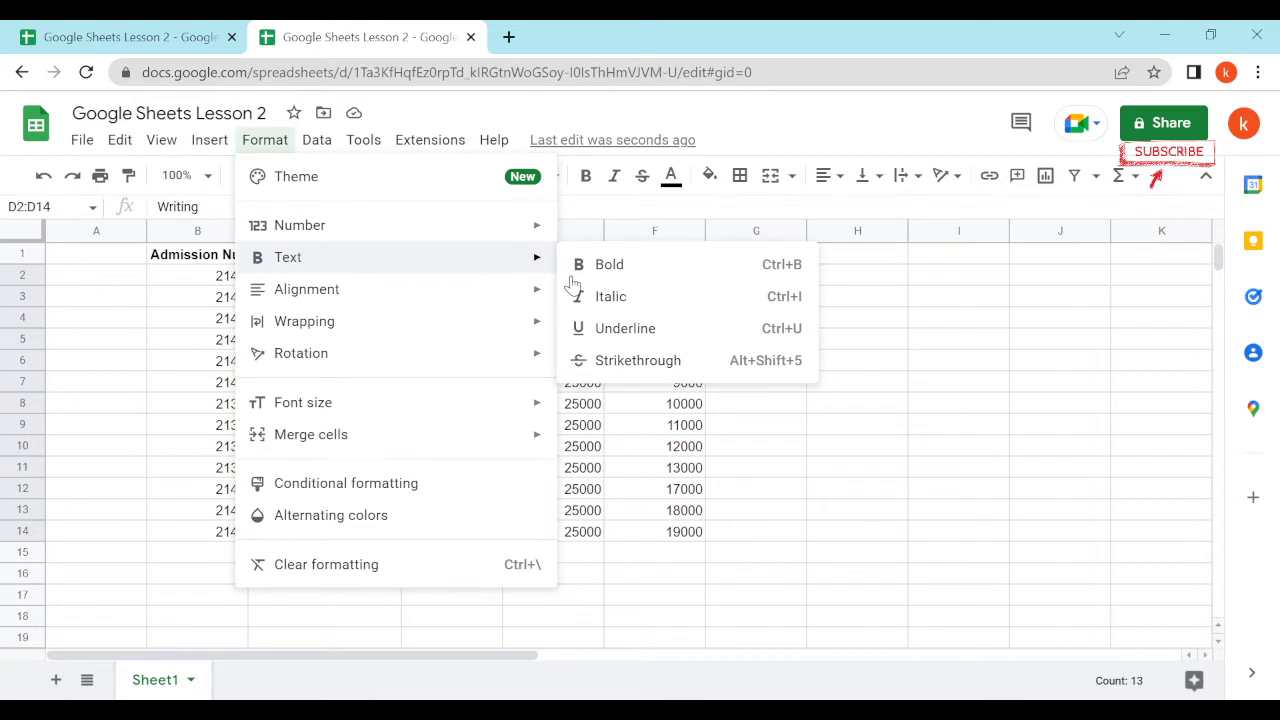
{"action": "left_click", "coordinate": [652, 330]}
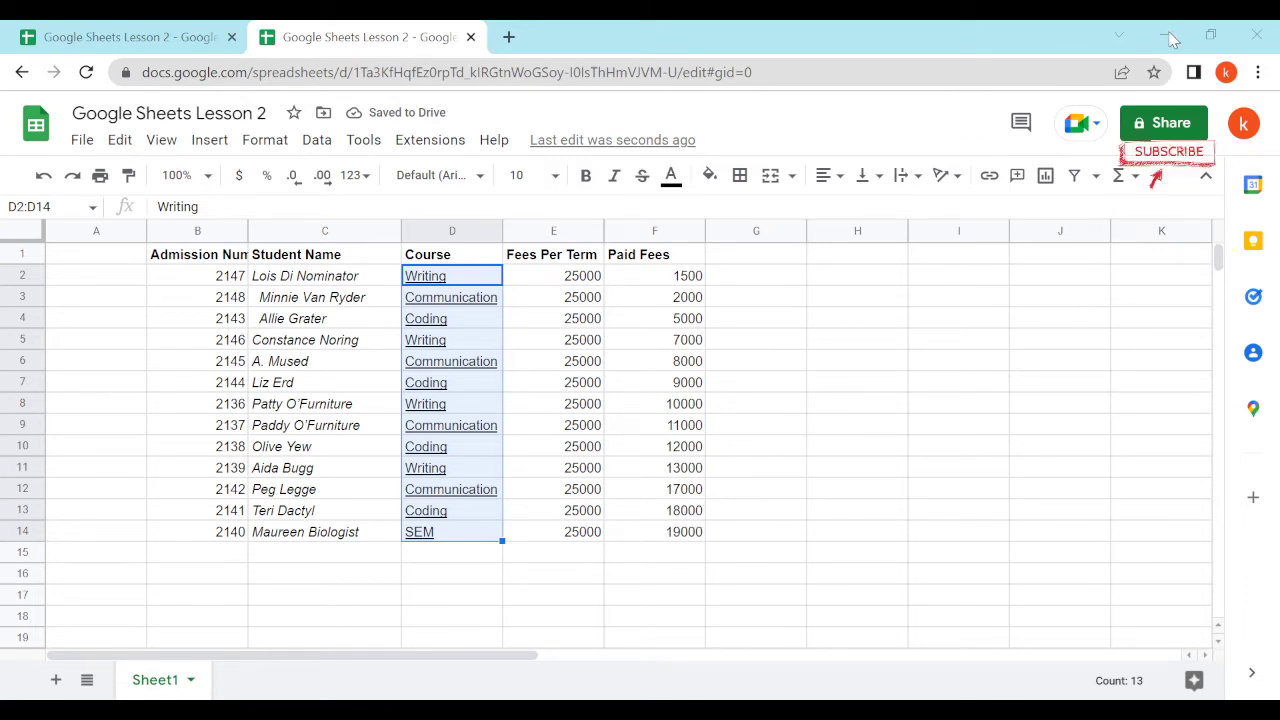
Step: Narrow the Student Name column to about the width of its header, so that the longer names no longer fit
{"action": "left_click", "coordinate": [341, 348]}
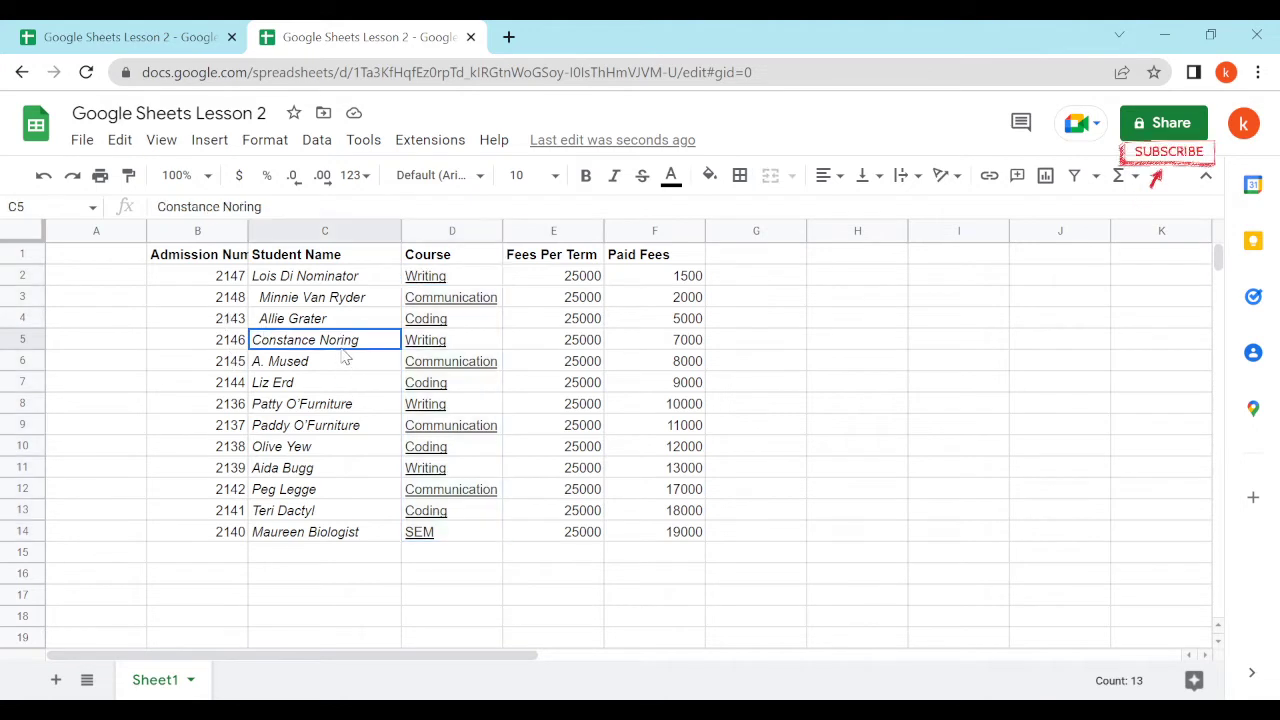
{"action": "left_click", "coordinate": [284, 280]}
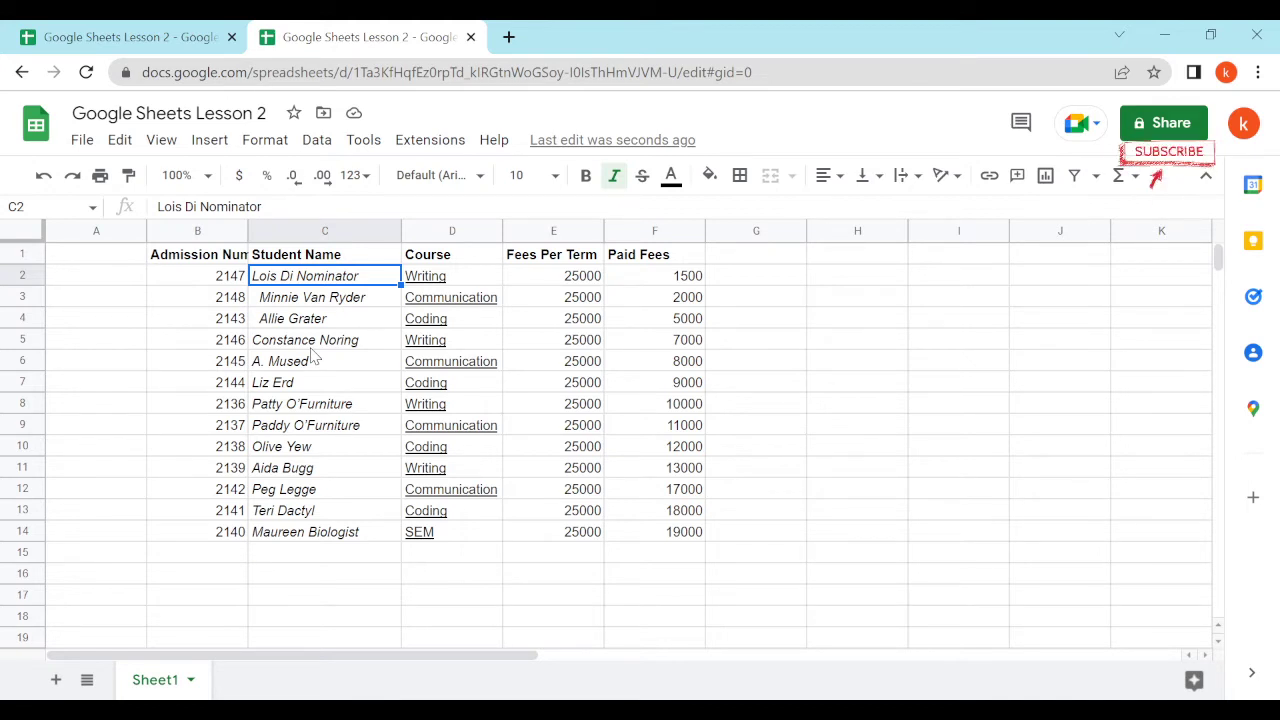
{"action": "left_click", "coordinate": [322, 296]}
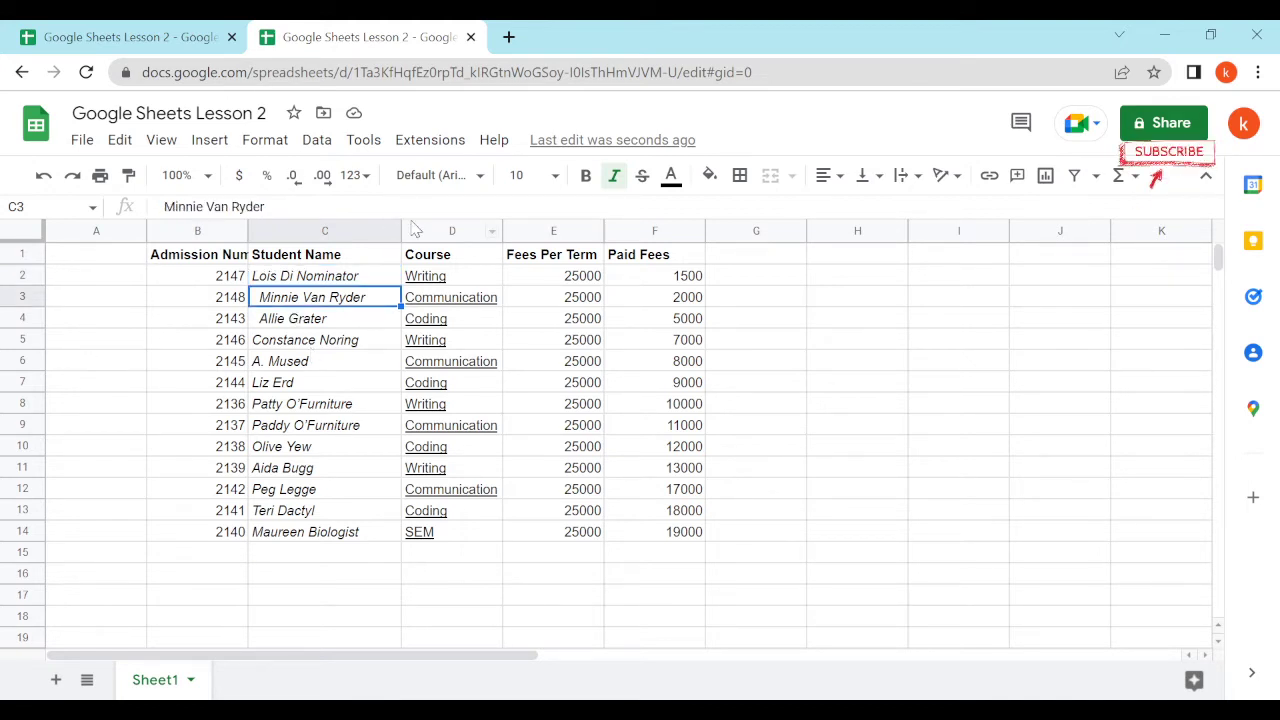
{"action": "left_click_drag", "start_coordinate": [399, 228], "coordinate": [341, 228]}
{"action": "left_click", "coordinate": [320, 408]}
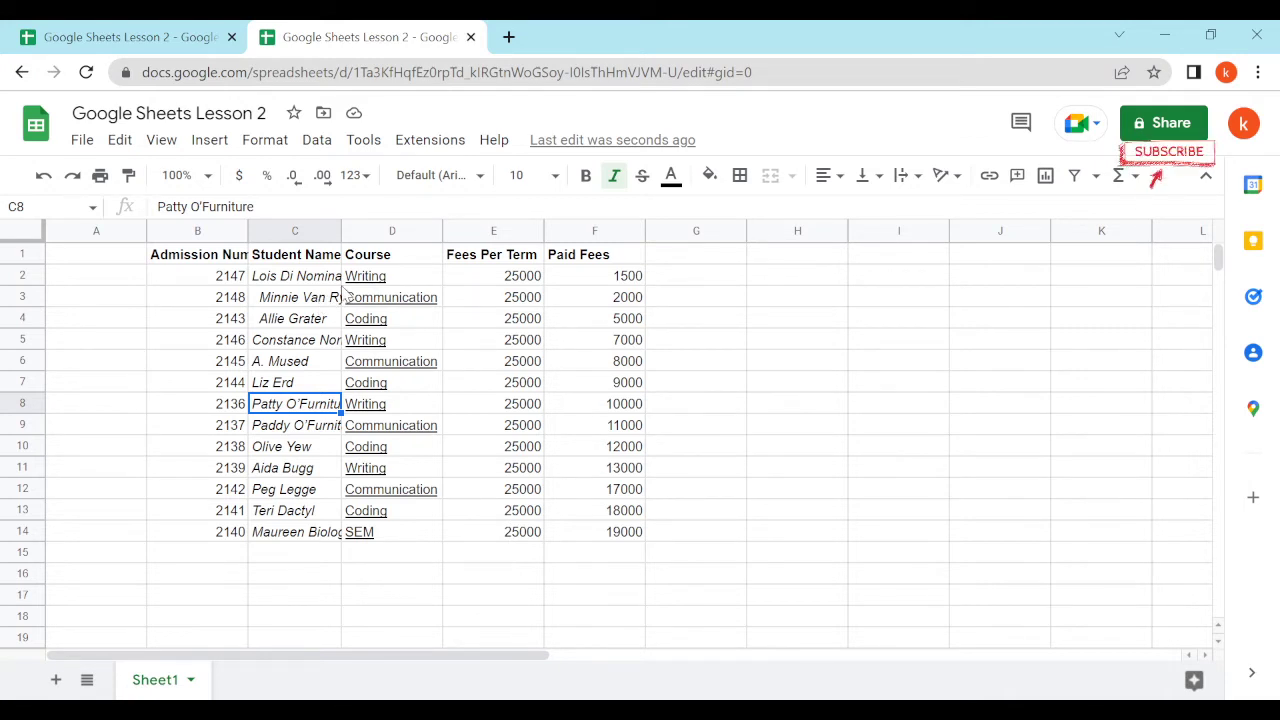
Step: Try the Overflow text wrapping option on the student names in C2:C14
{"action": "left_click_drag", "start_coordinate": [296, 276], "coordinate": [296, 532]}
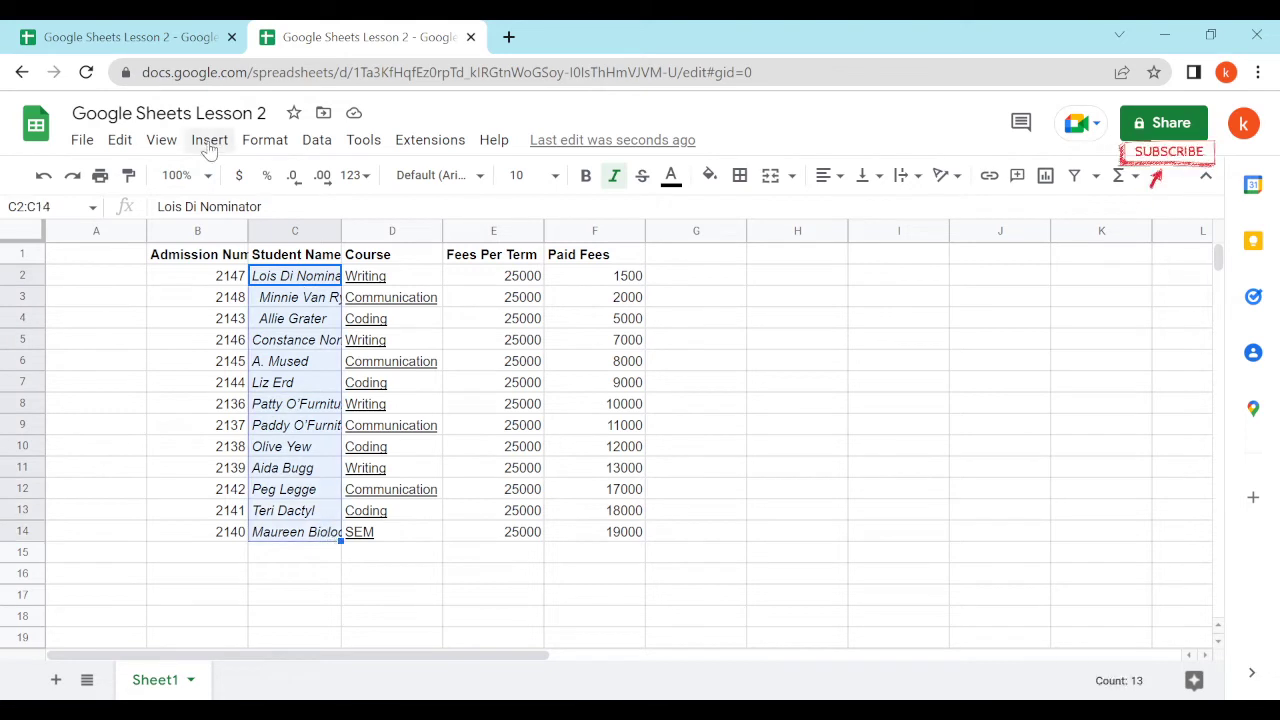
{"action": "left_click", "coordinate": [258, 145]}
{"action": "mouse_move", "coordinate": [330, 320]}
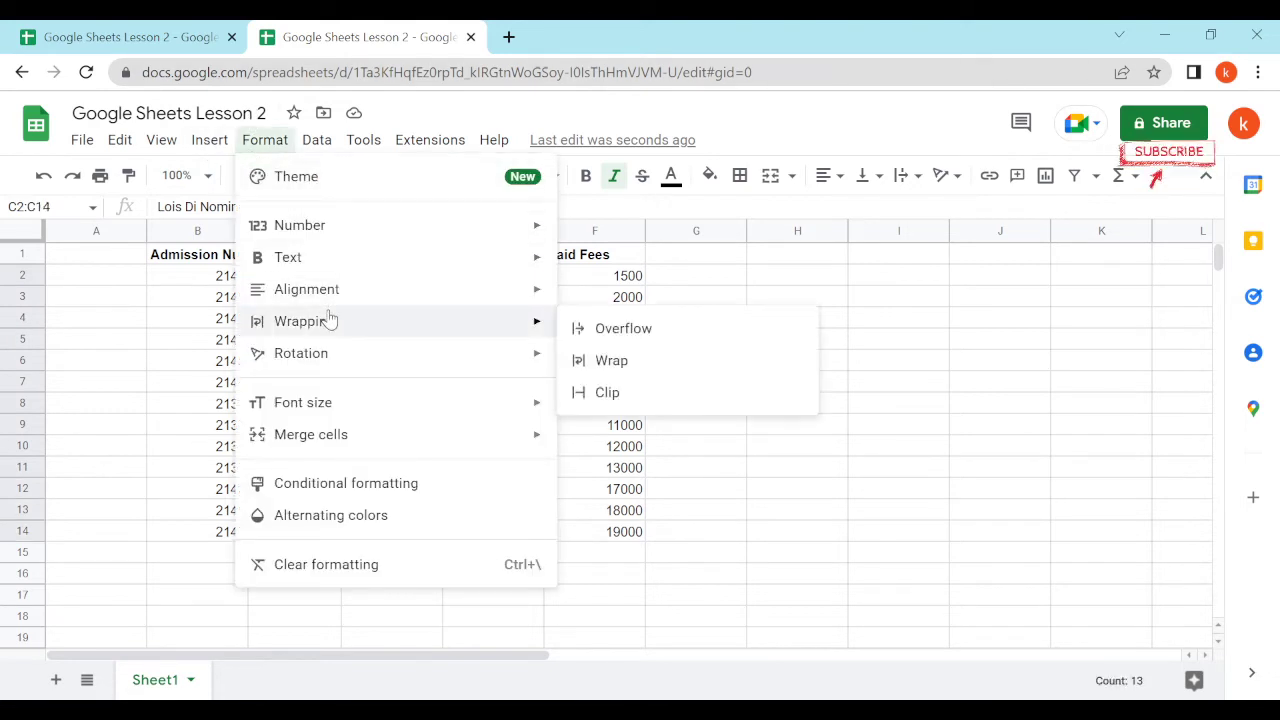
{"action": "left_click", "coordinate": [640, 332]}
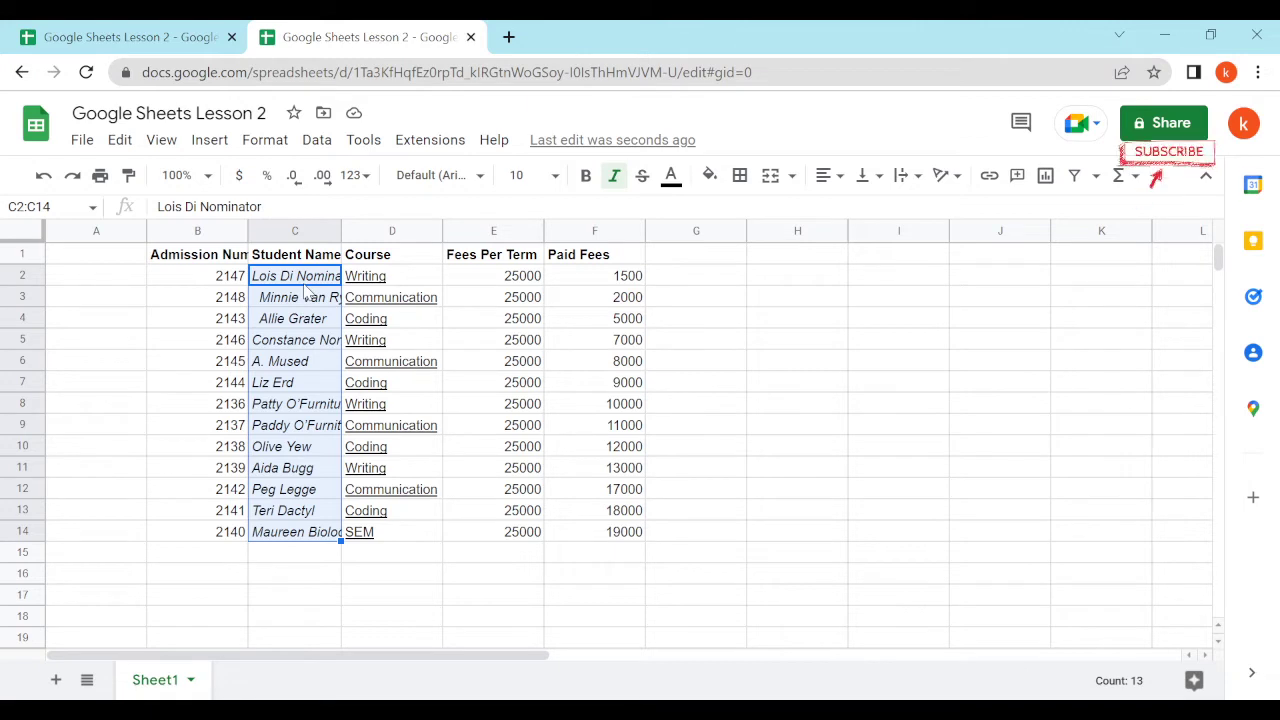
{"action": "left_click", "coordinate": [395, 284]}
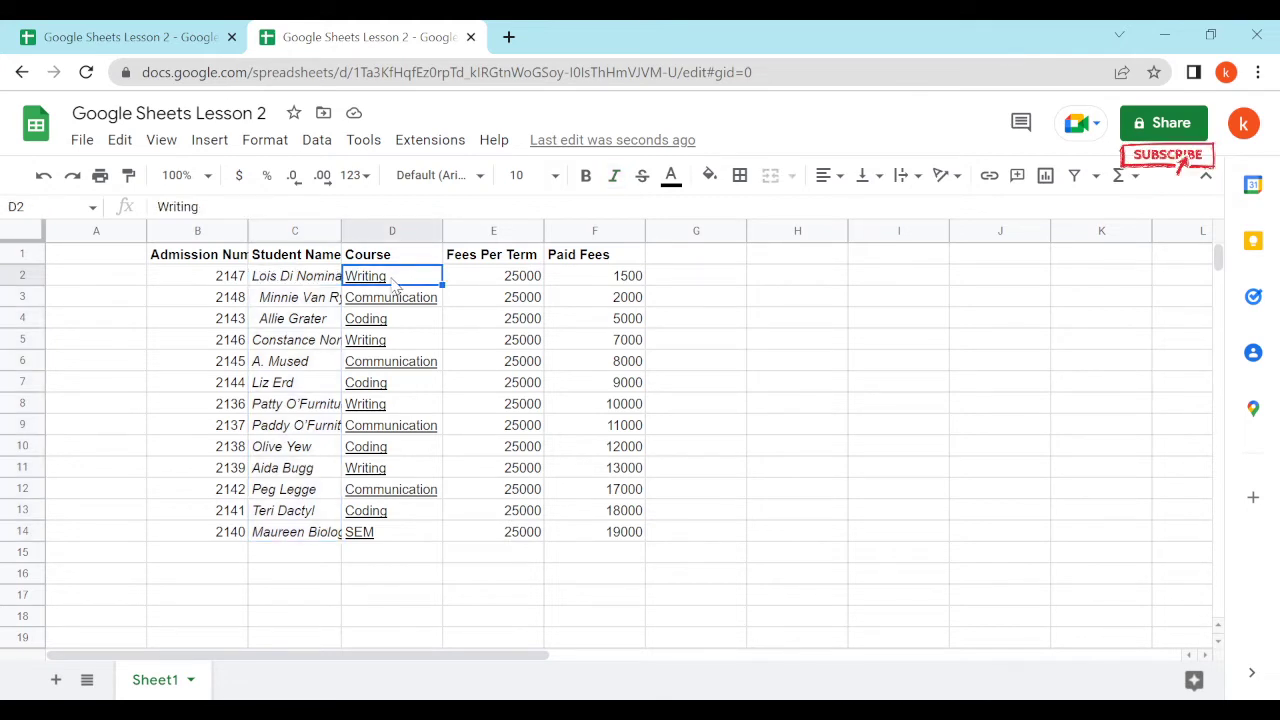
Step: Reselect the student names in C2:C14 and try the Clip text wrapping option on them
{"action": "left_click", "coordinate": [272, 279]}
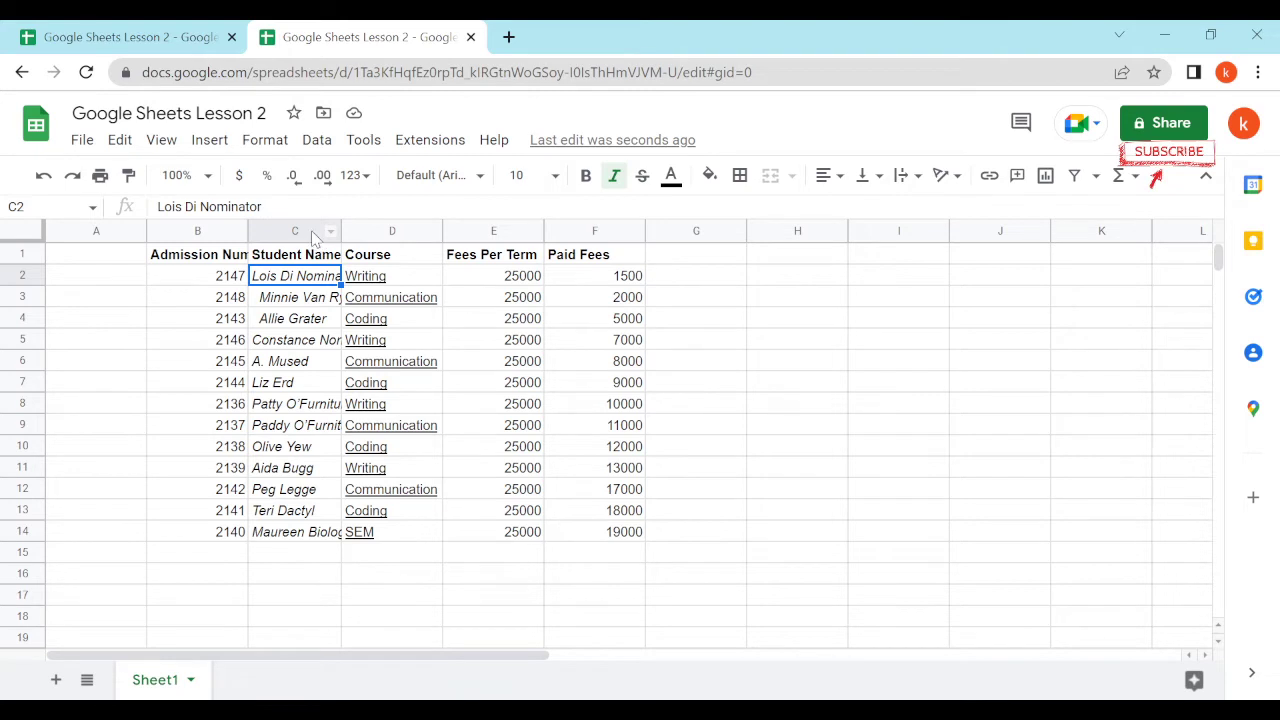
{"action": "left_click", "coordinate": [318, 533], "text": "shift"}
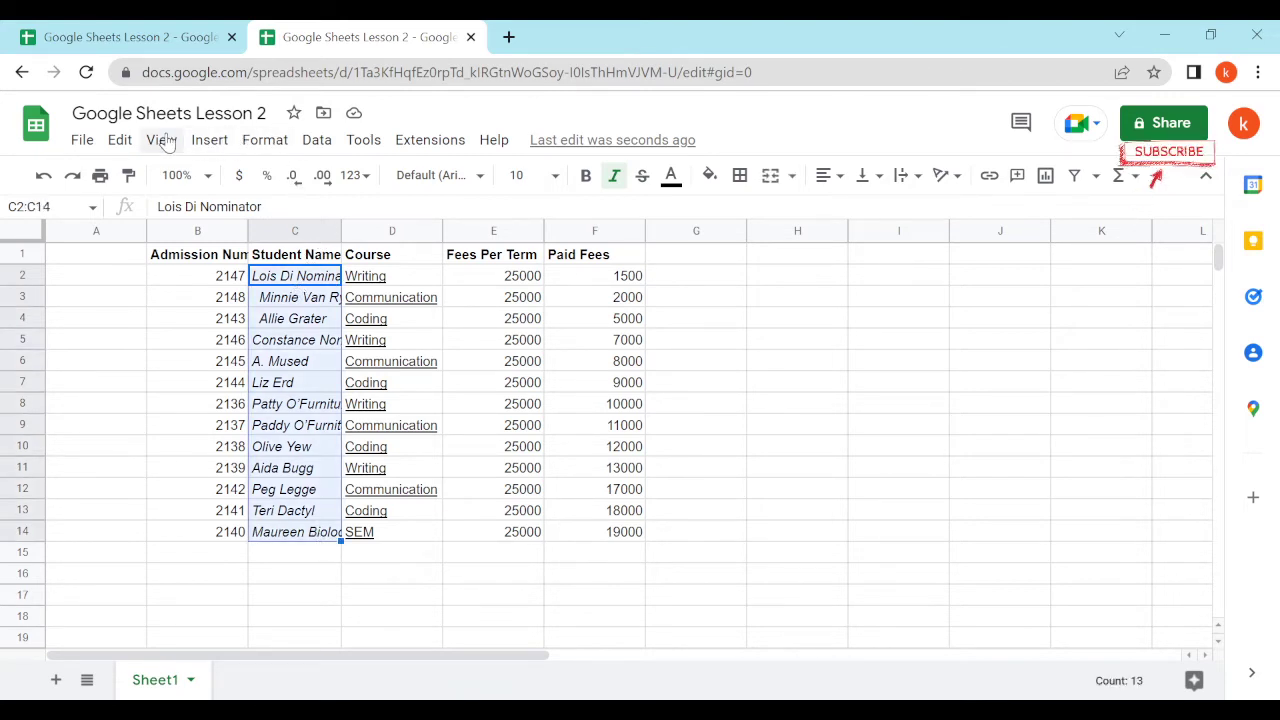
{"action": "left_click", "coordinate": [264, 140]}
{"action": "mouse_move", "coordinate": [354, 331]}
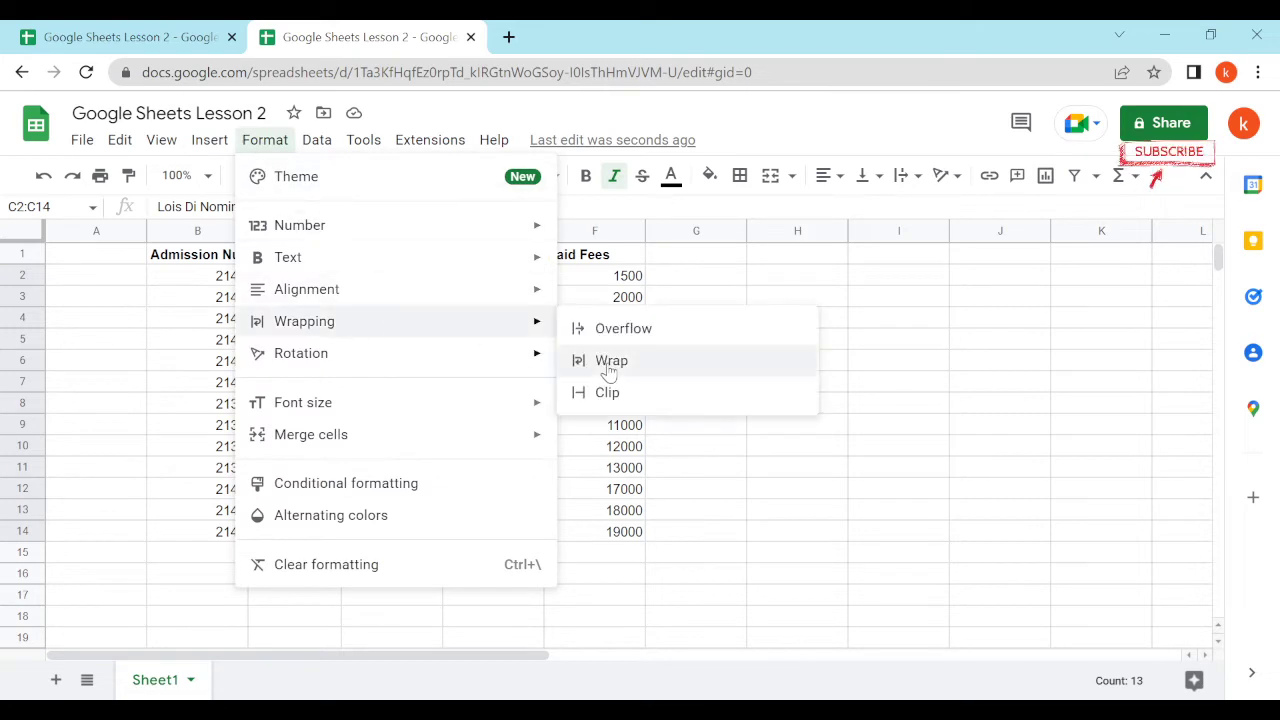
{"action": "left_click", "coordinate": [605, 392]}
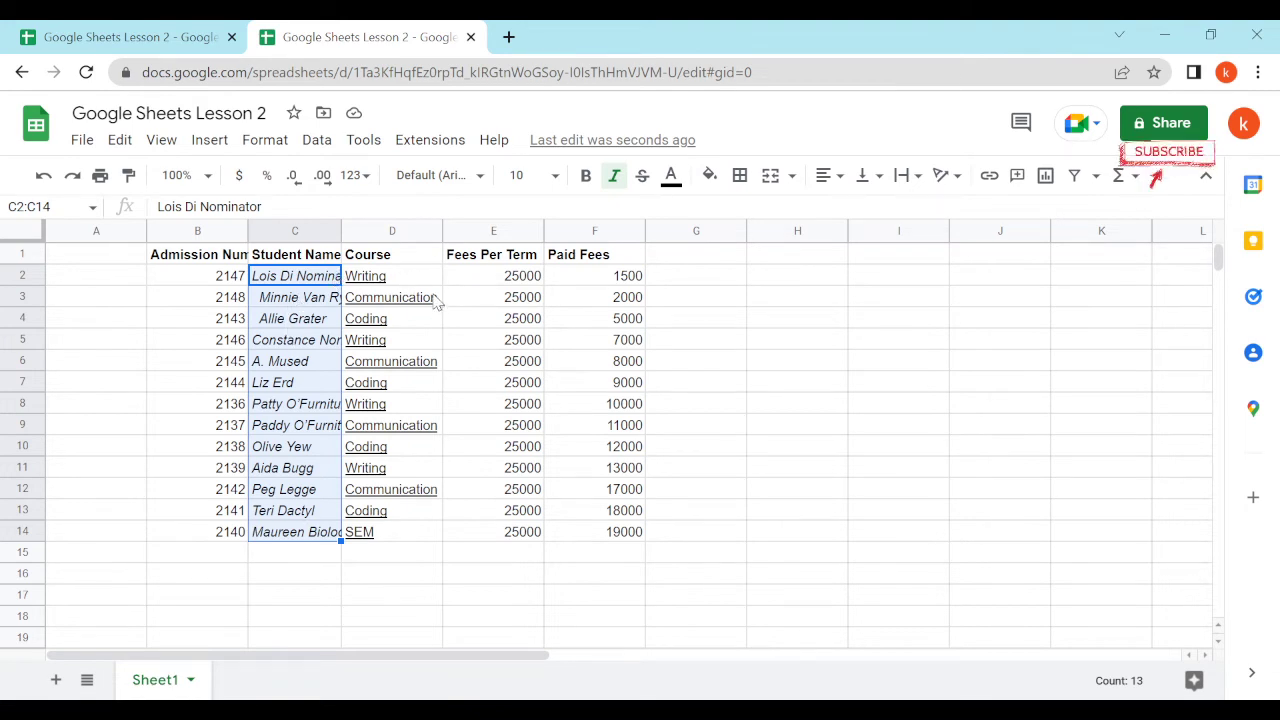
Step: Apply the Wrap option to the student names in C2:C14 and look through the wrapped rows
{"action": "left_click", "coordinate": [246, 144]}
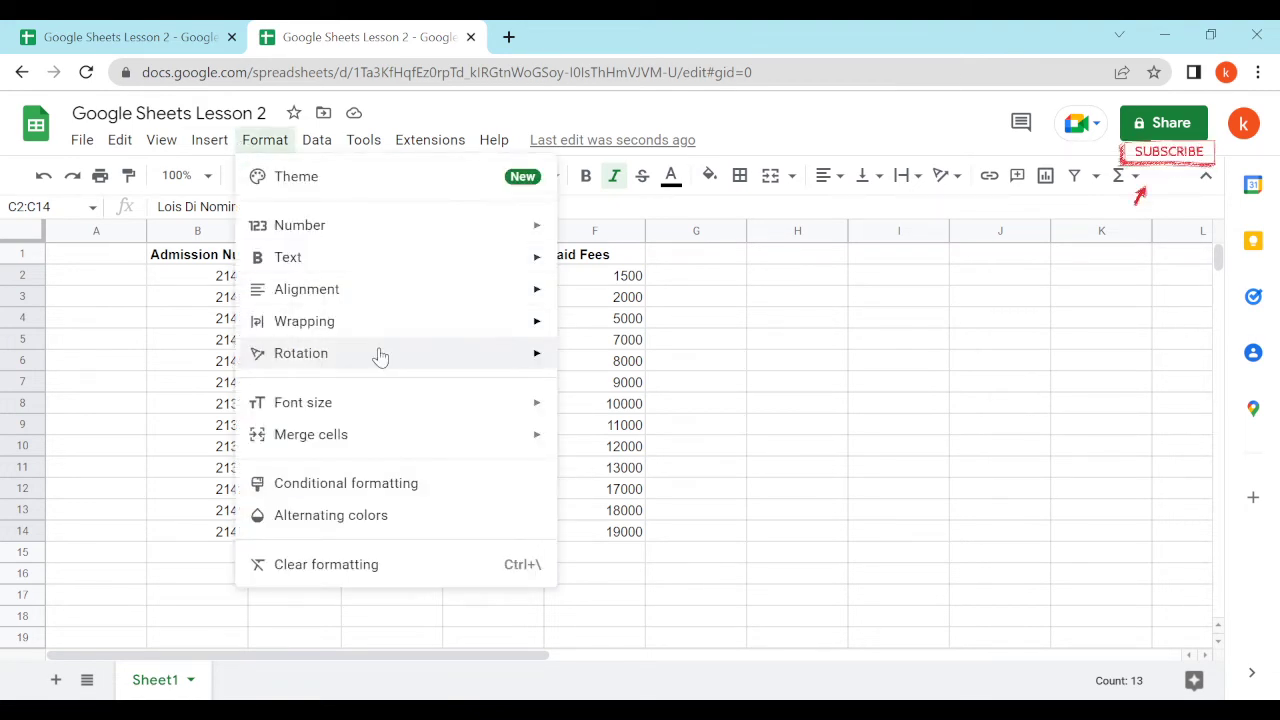
{"action": "mouse_move", "coordinate": [392, 322]}
{"action": "left_click", "coordinate": [609, 362]}
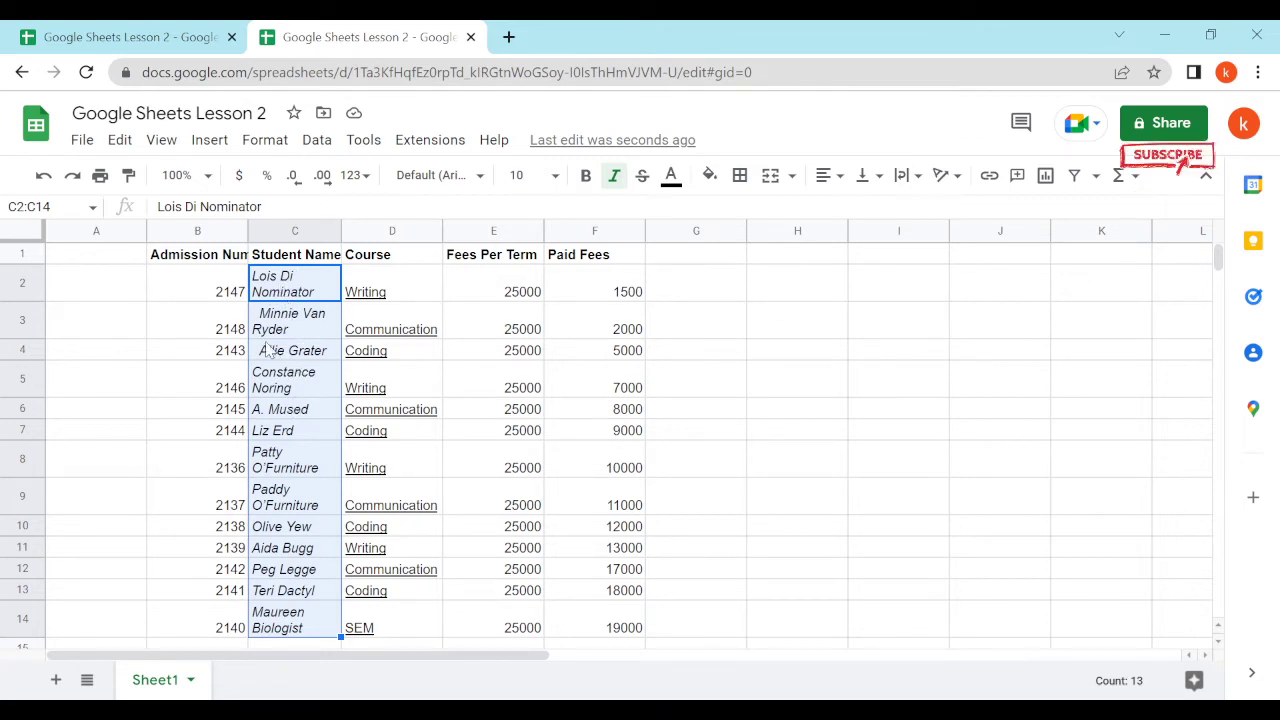
{"action": "scroll", "coordinate": [307, 384], "scroll_direction": "down", "scroll_amount": 1}
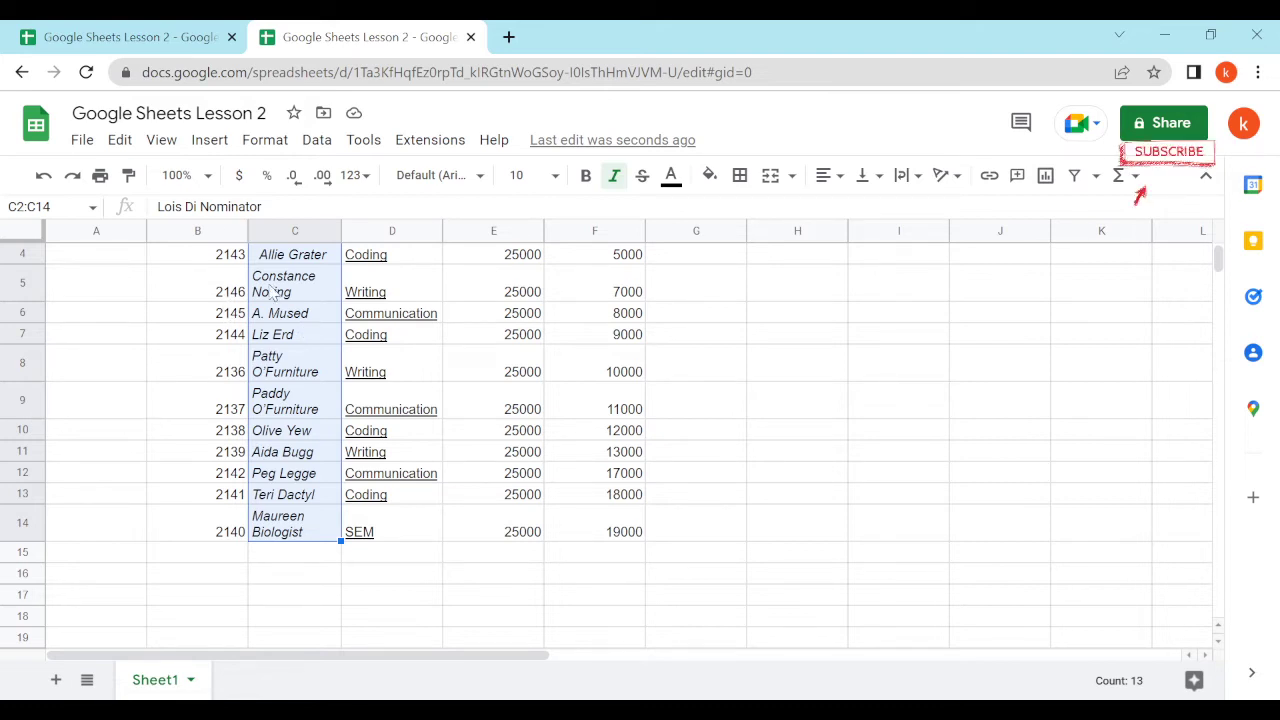
{"action": "scroll", "coordinate": [560, 395], "scroll_direction": "up", "scroll_amount": 2}
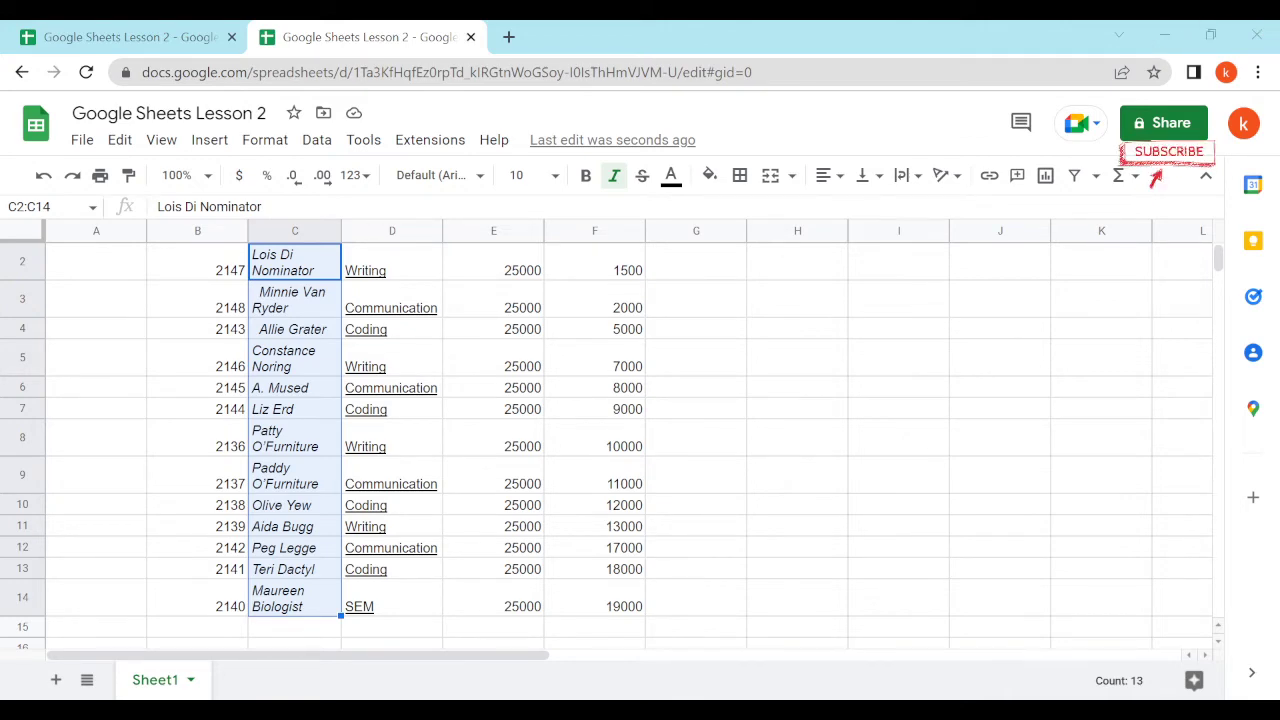
Step: Examine the Term II label and the neighbouring columns in the sample spreadsheet, and return to the new spreadsheet
{"action": "left_click", "coordinate": [160, 37]}
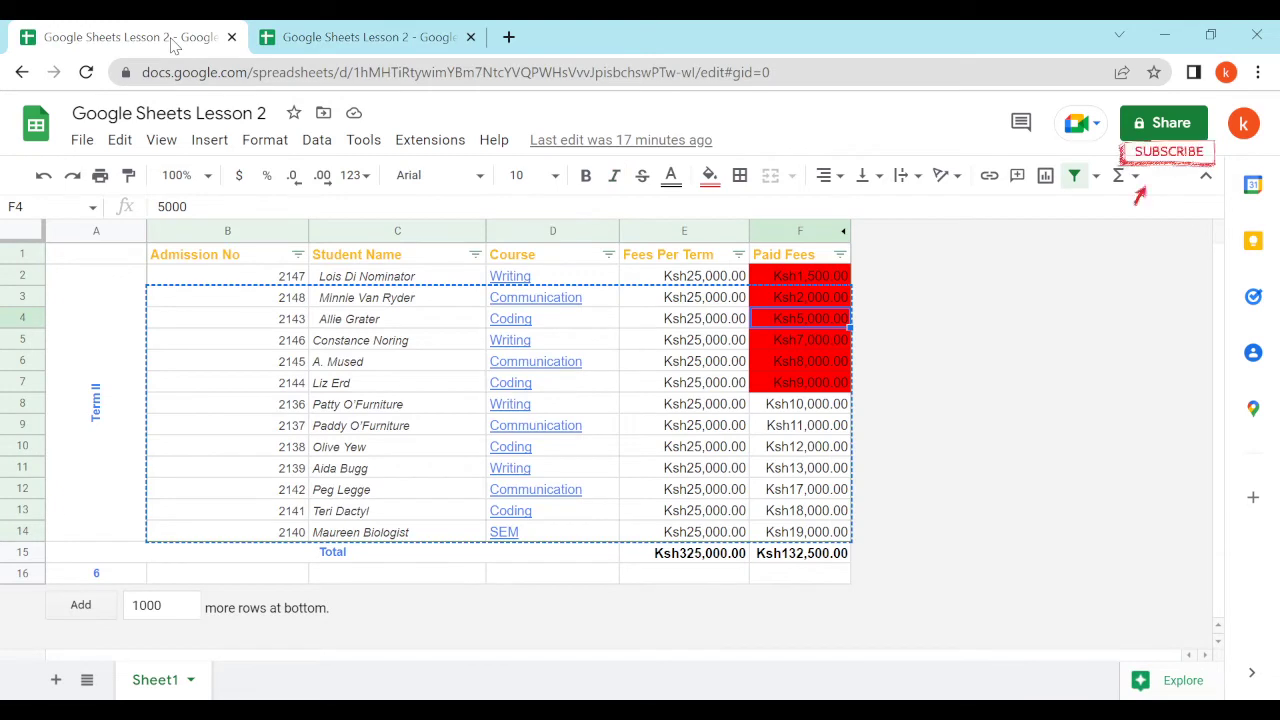
{"action": "left_click", "coordinate": [87, 318]}
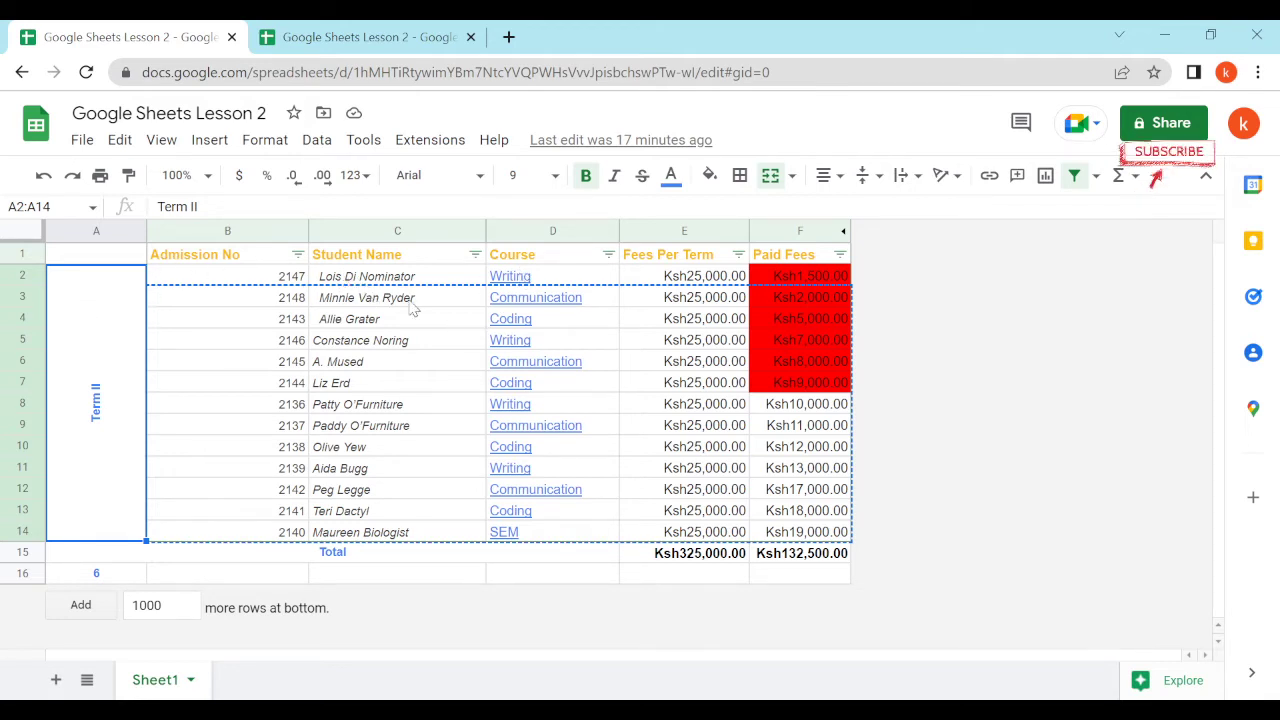
{"action": "left_click", "coordinate": [278, 326]}
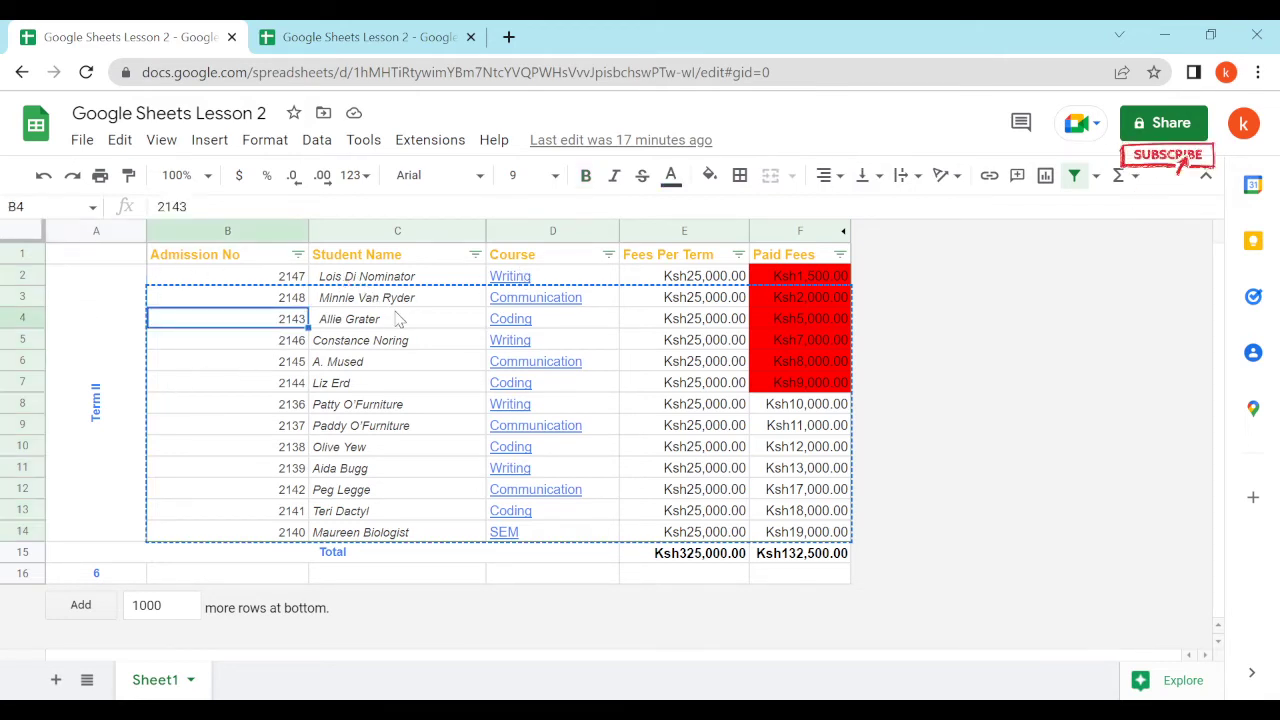
{"action": "left_click", "coordinate": [375, 328]}
{"action": "left_click", "coordinate": [331, 38]}
Step: Change the text wrapping of the student names in C2:C14 from Wrap to Clip
{"action": "scroll", "coordinate": [384, 470], "scroll_direction": "up", "scroll_amount": 1}
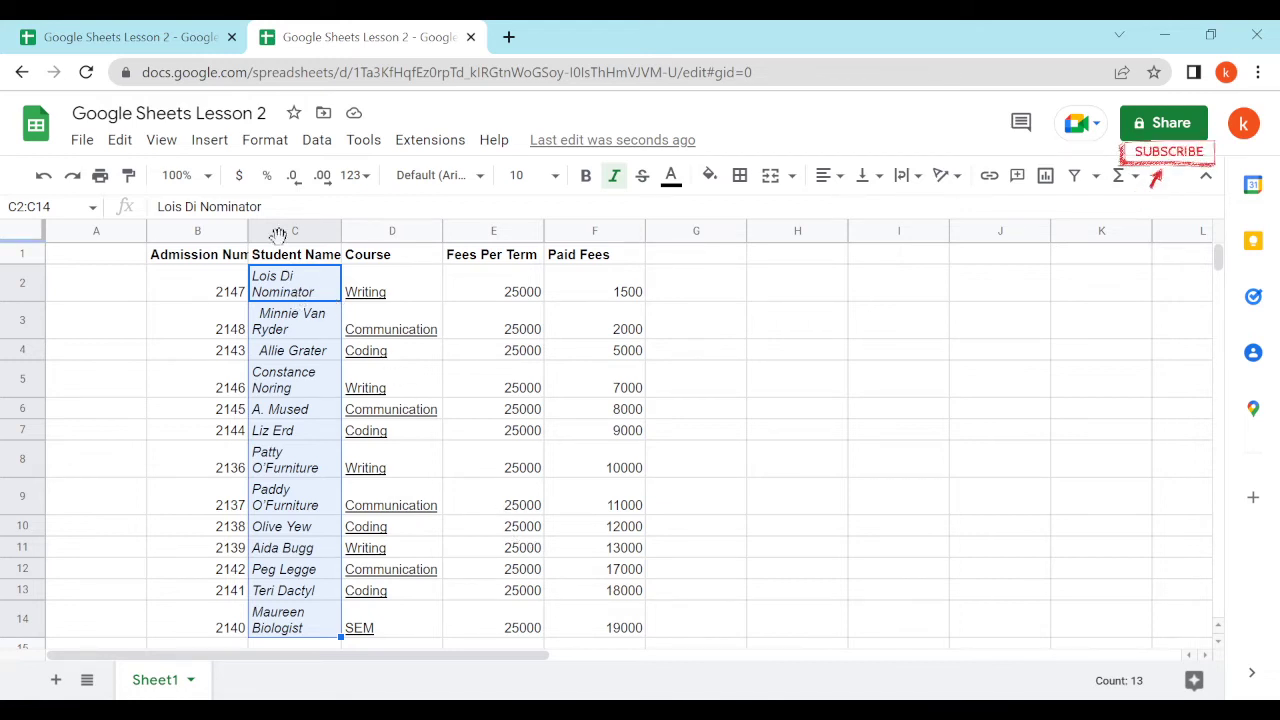
{"action": "left_click", "coordinate": [268, 141]}
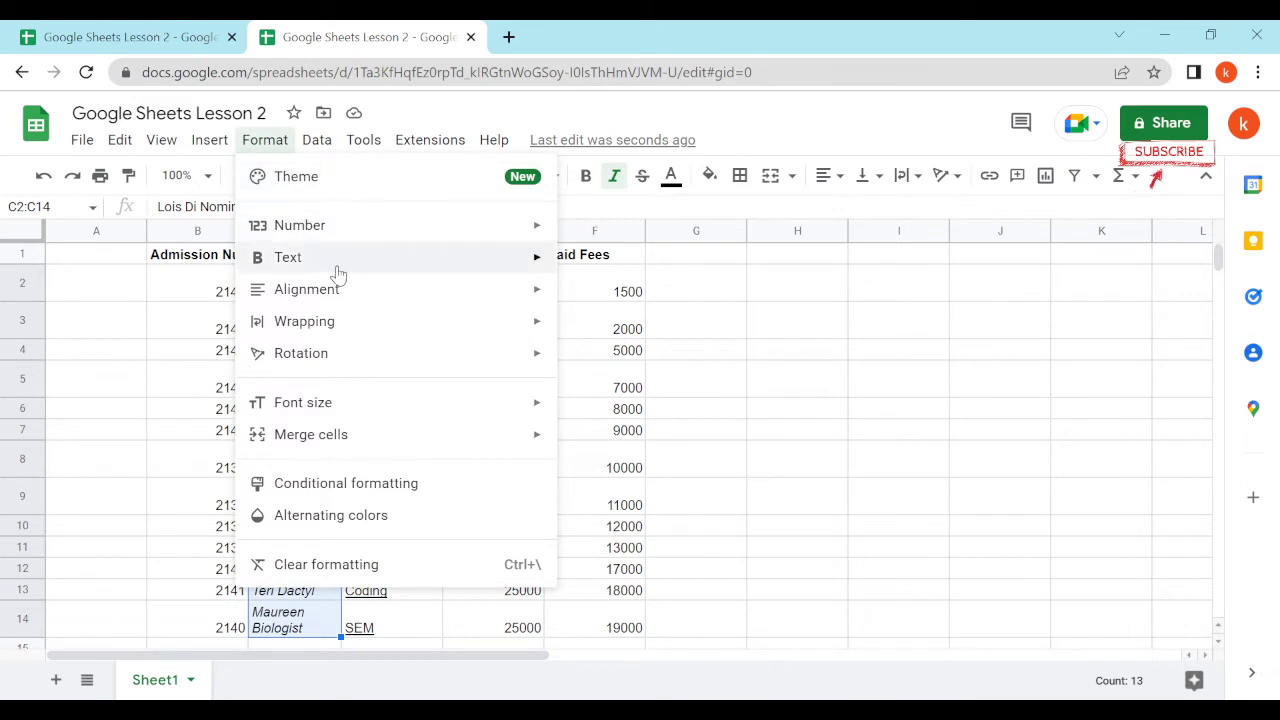
{"action": "mouse_move", "coordinate": [363, 328]}
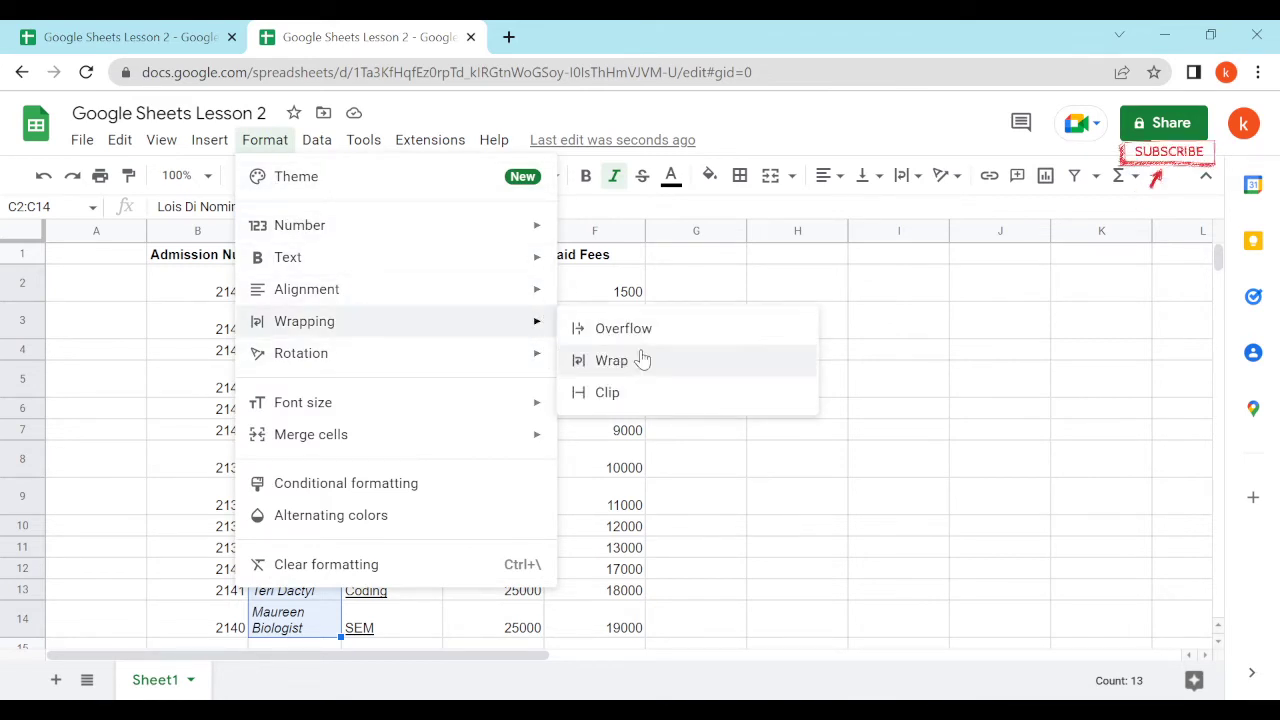
{"action": "left_click", "coordinate": [592, 392]}
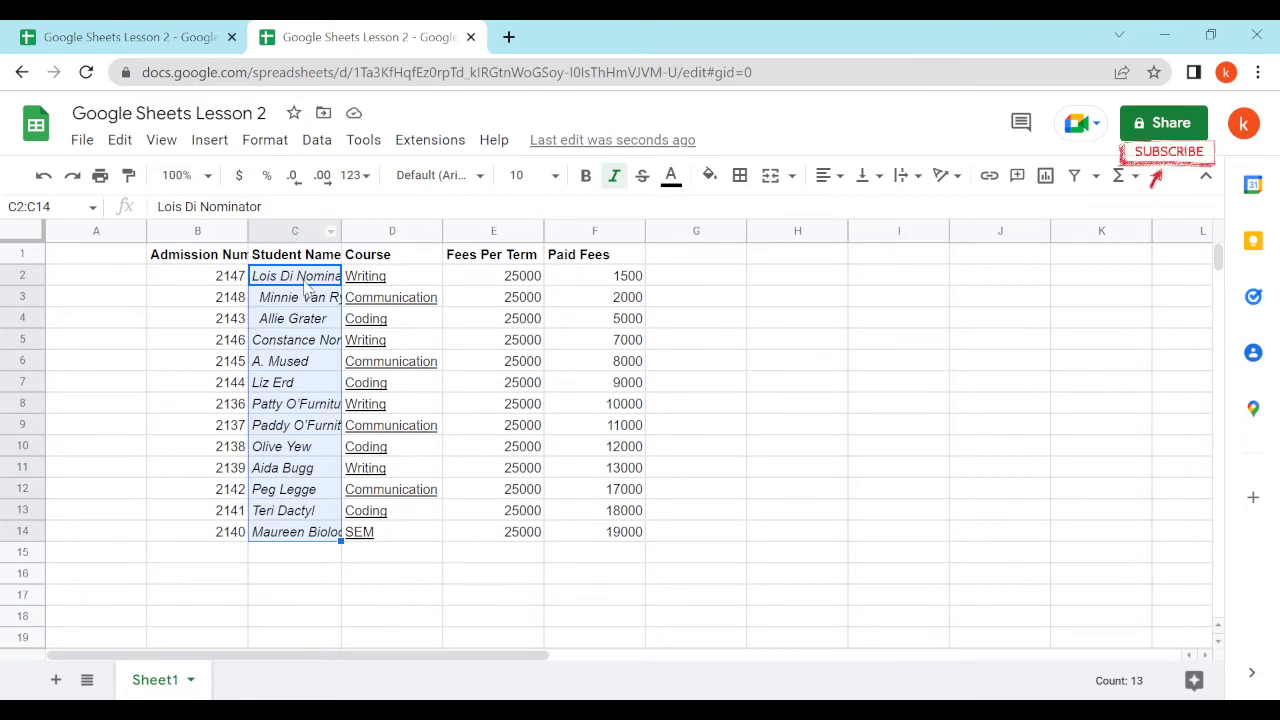
Step: Check the term label in the sample spreadsheet and enter "Term II" in cell A2 of the new spreadsheet
{"action": "left_click", "coordinate": [106, 280]}
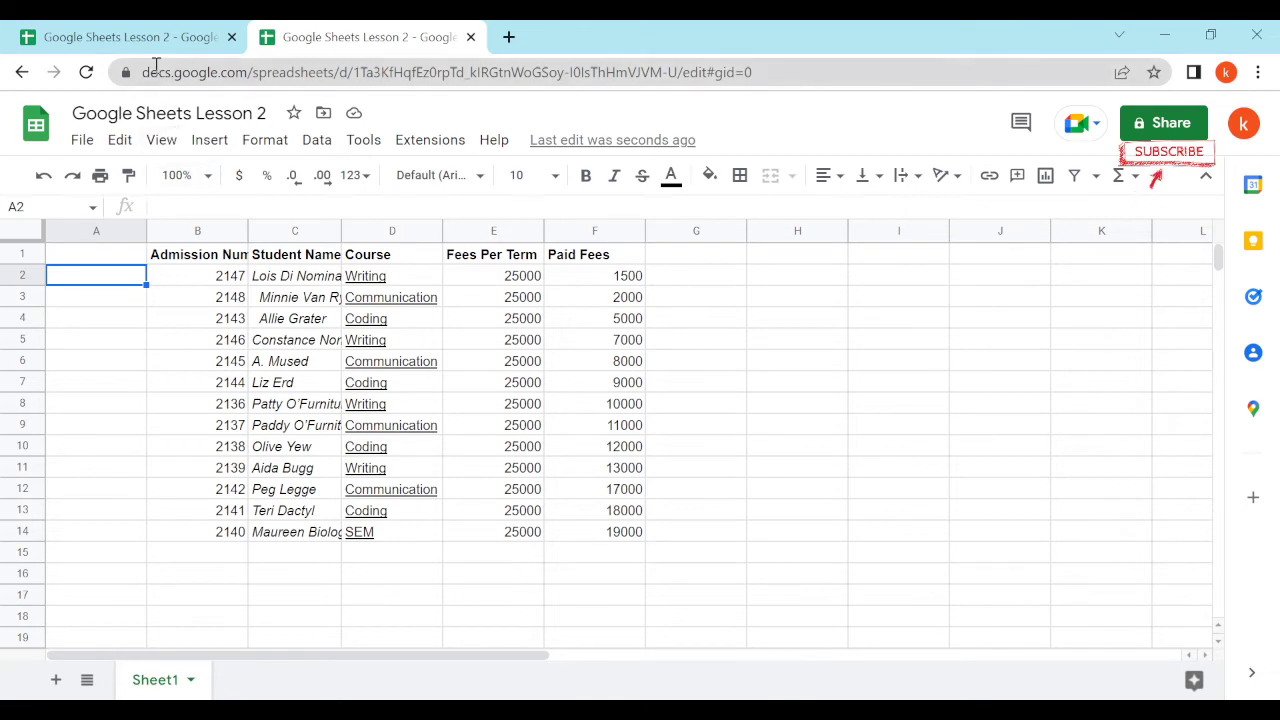
{"action": "left_click", "coordinate": [140, 37]}
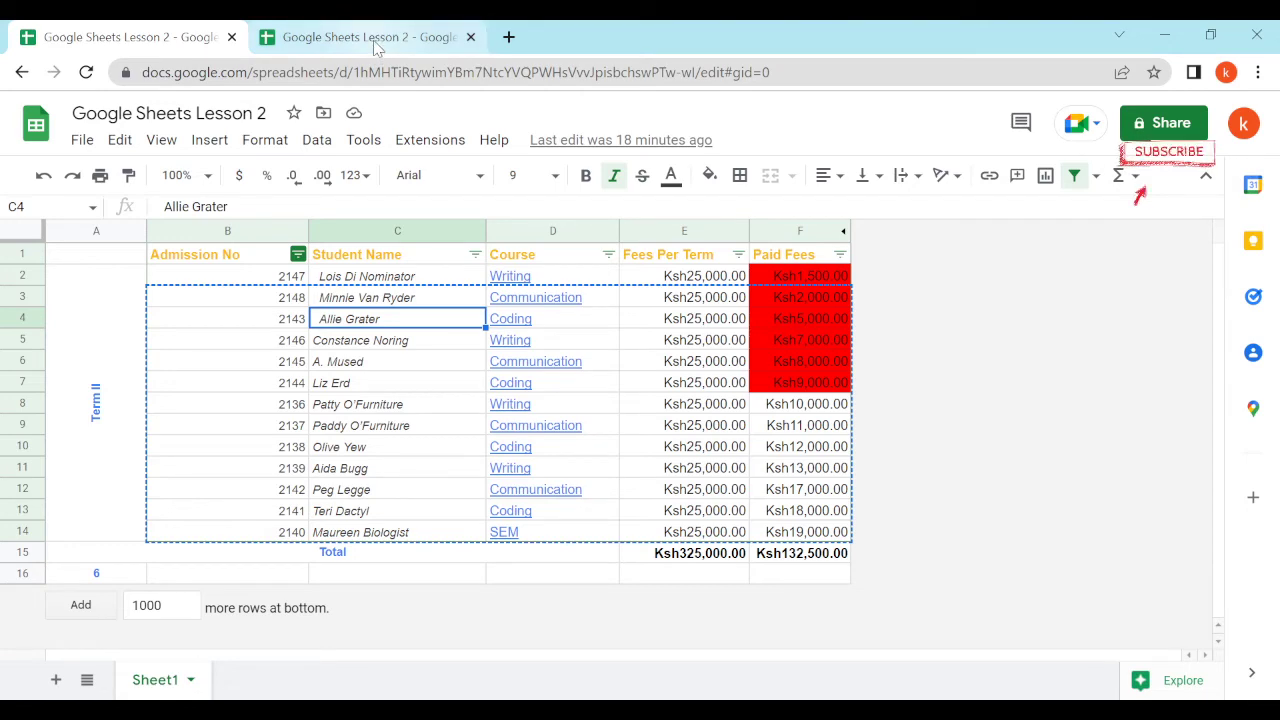
{"action": "left_click", "coordinate": [325, 37]}
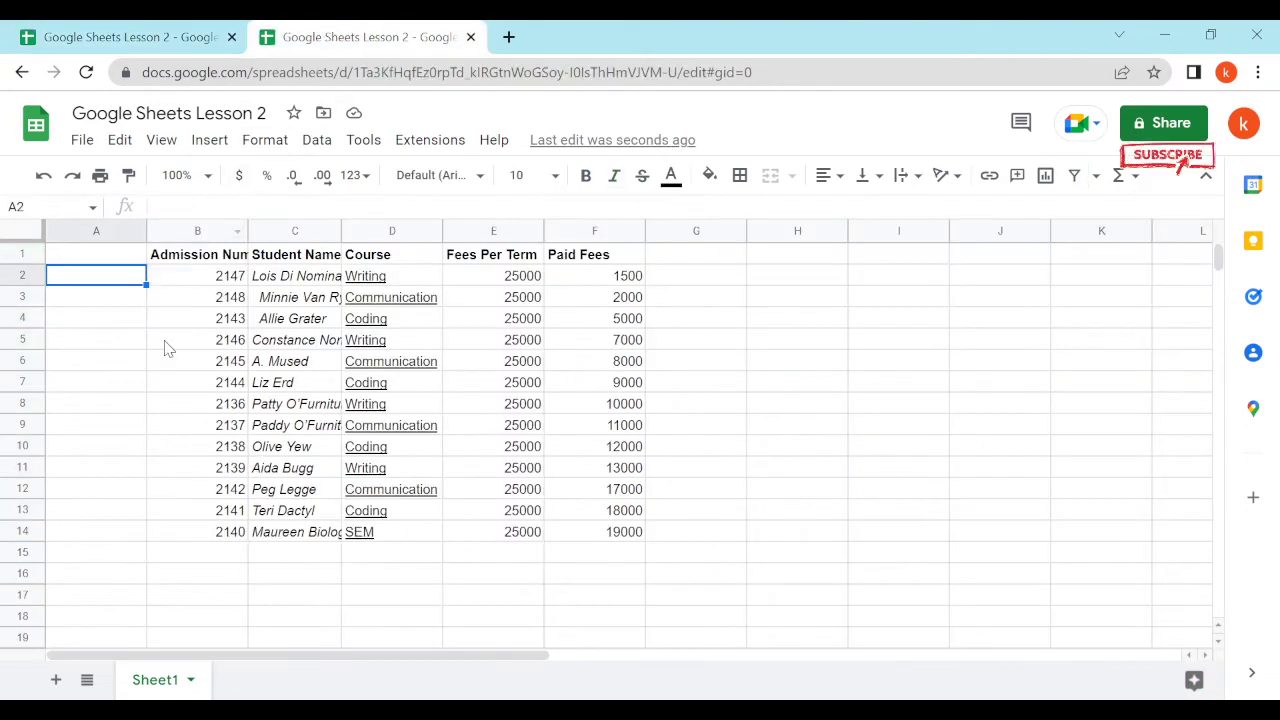
{"action": "double_click", "coordinate": [110, 275]}
{"action": "type", "text": "Term ii"}
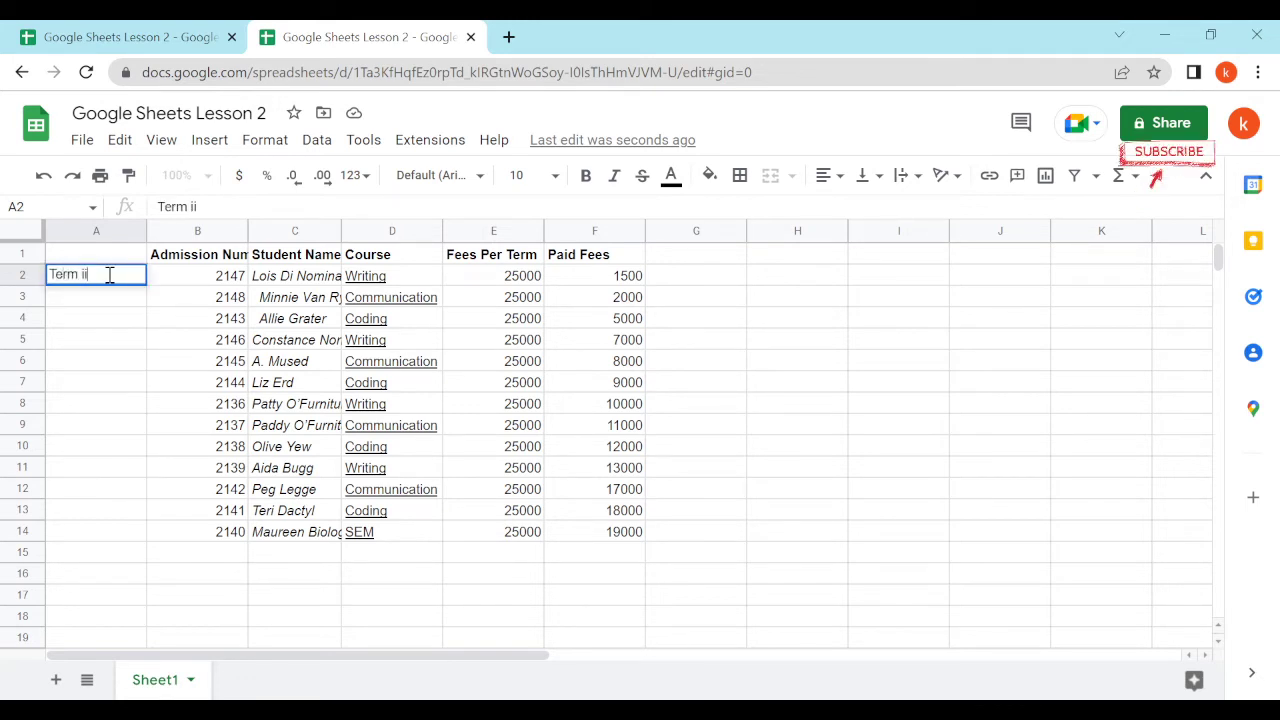
{"action": "type", "text": "II"}
{"action": "left_click", "coordinate": [128, 381]}
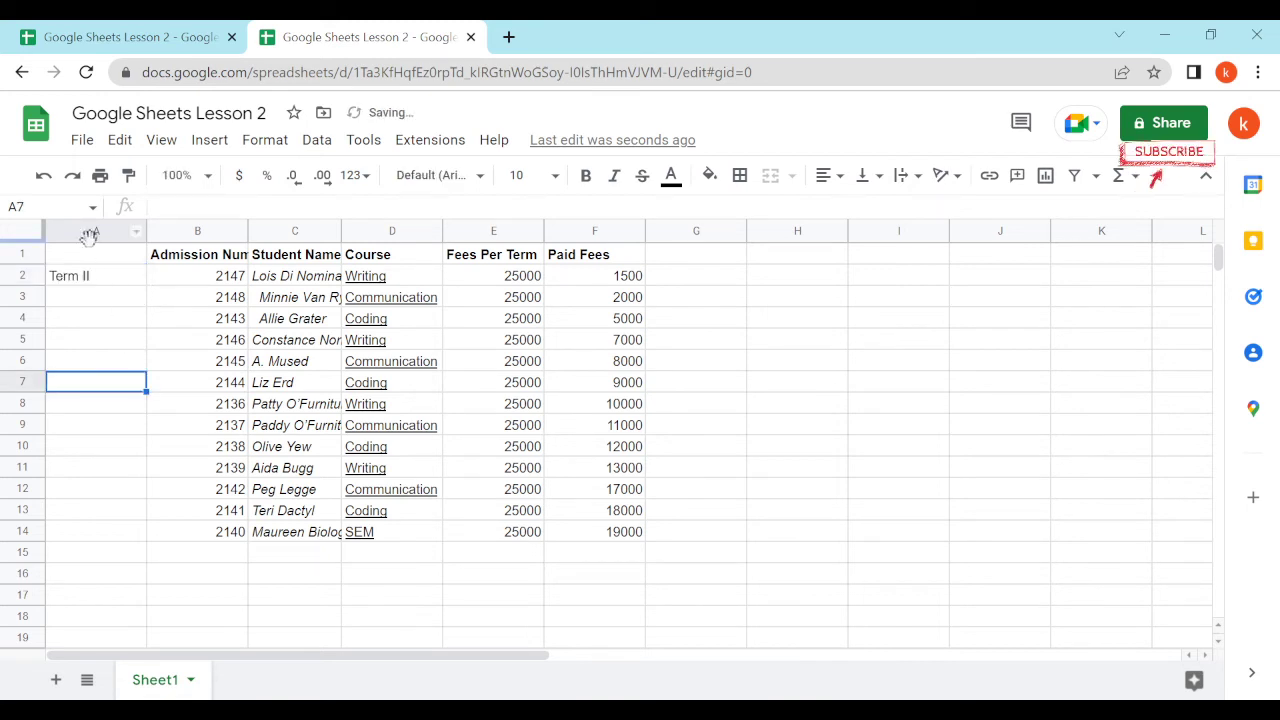
{"action": "left_click", "coordinate": [97, 281]}
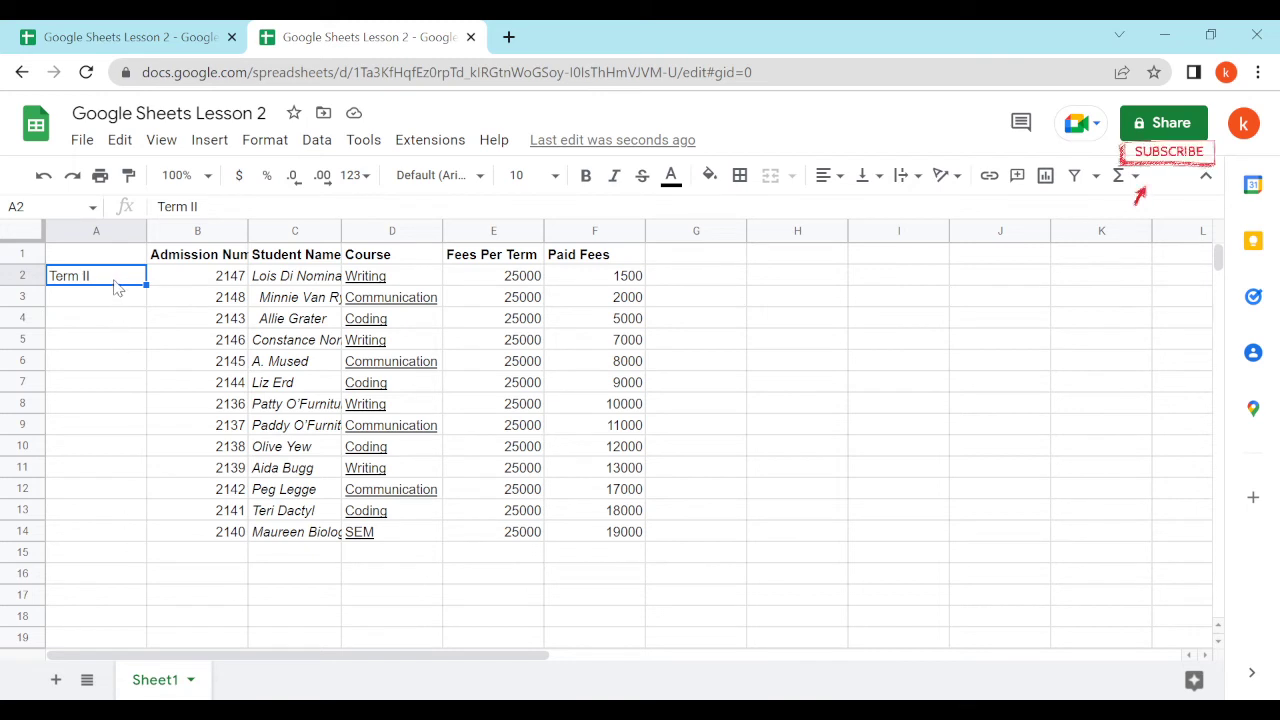
{"action": "left_click_drag", "start_coordinate": [131, 277], "coordinate": [103, 531]}
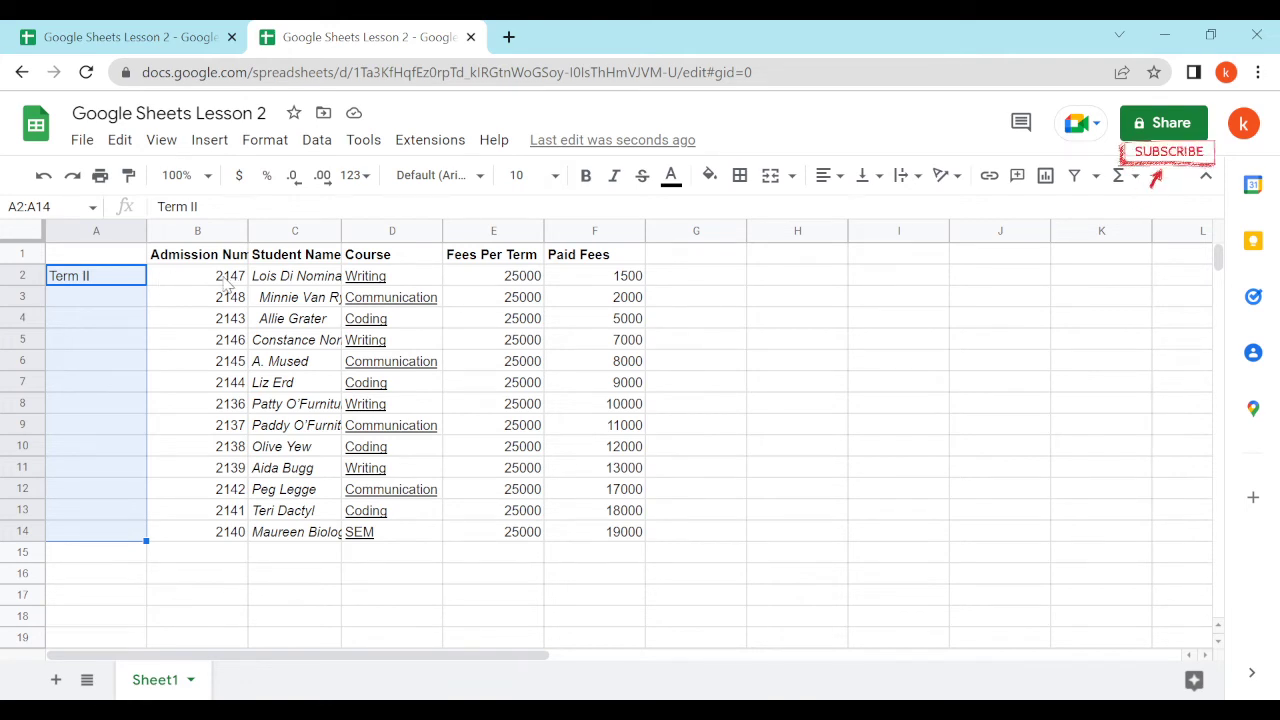
{"action": "left_click", "coordinate": [90, 281]}
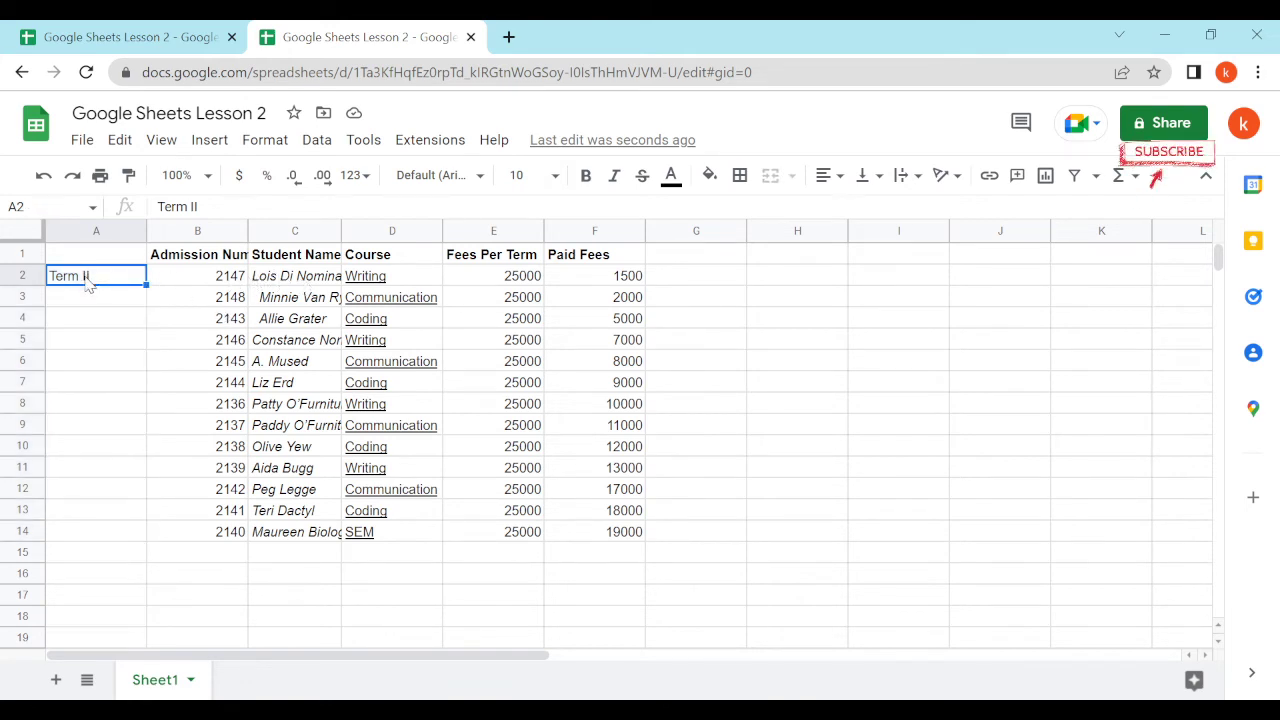
{"action": "left_click", "coordinate": [285, 282]}
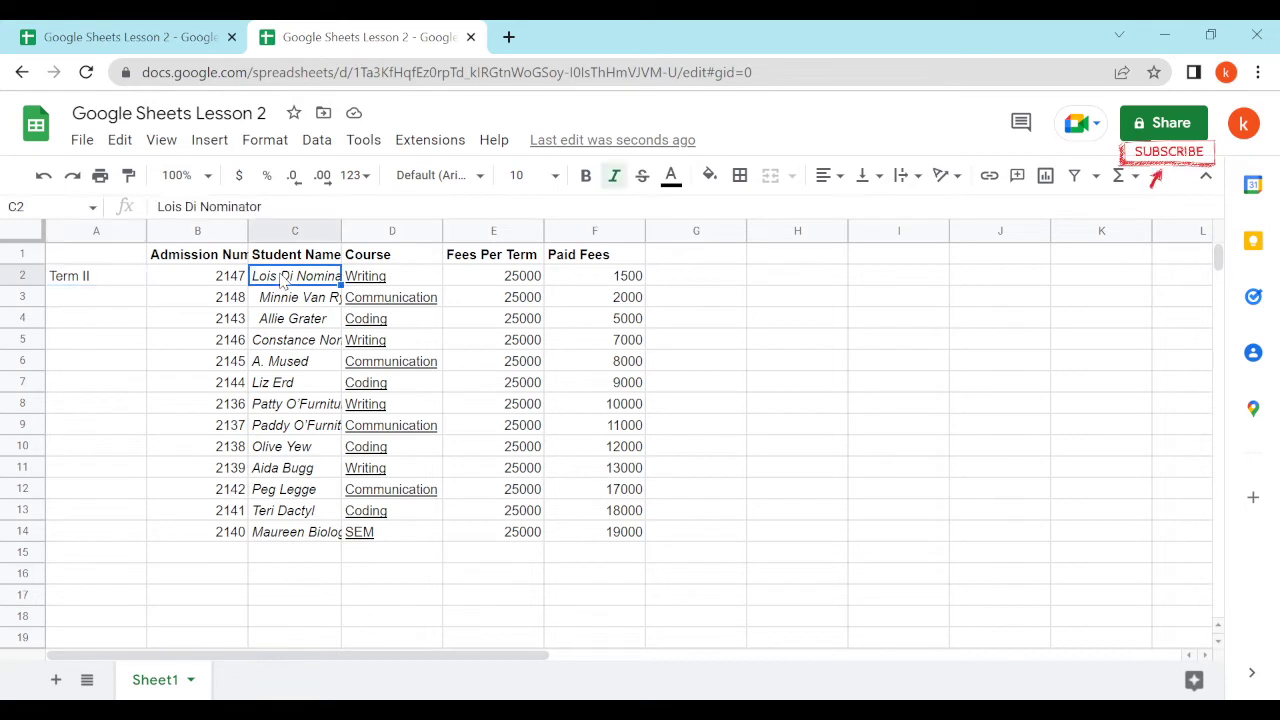
Step: Merge cells A2:A14 into a single cell holding the Term II label
{"action": "left_click", "coordinate": [53, 284]}
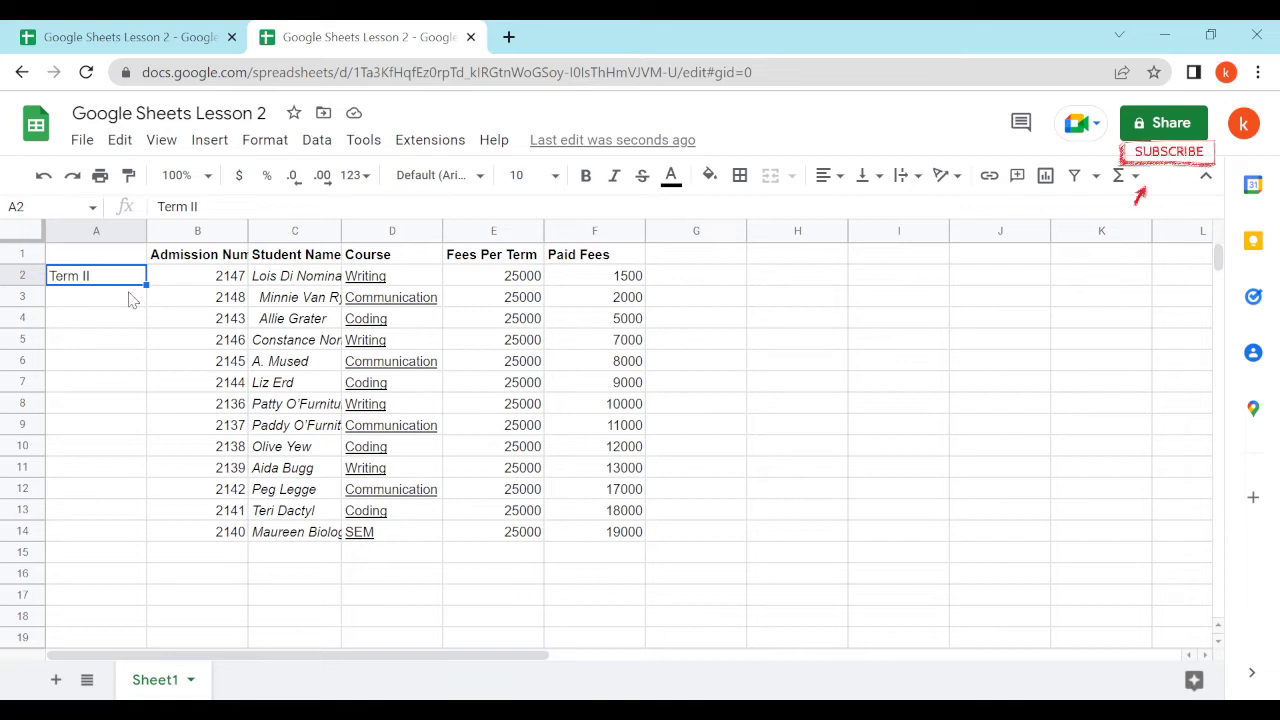
{"action": "left_click_drag", "start_coordinate": [123, 289], "coordinate": [117, 535]}
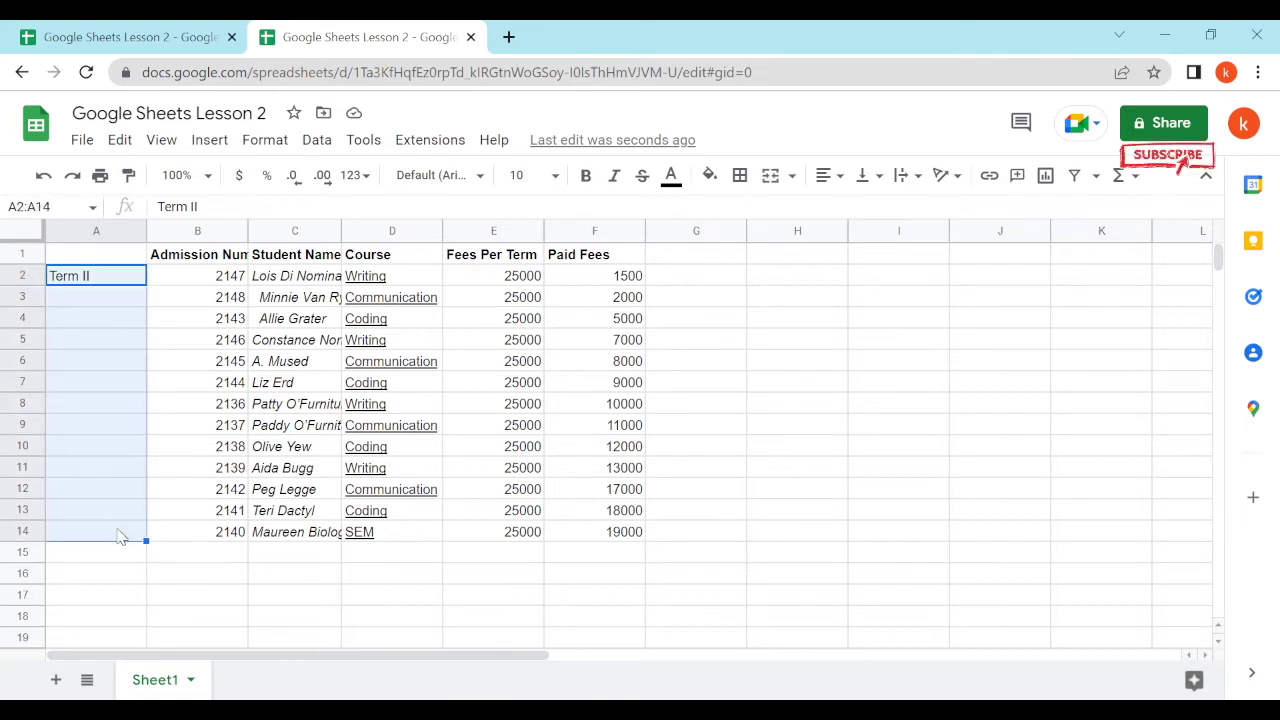
{"action": "left_click", "coordinate": [772, 180]}
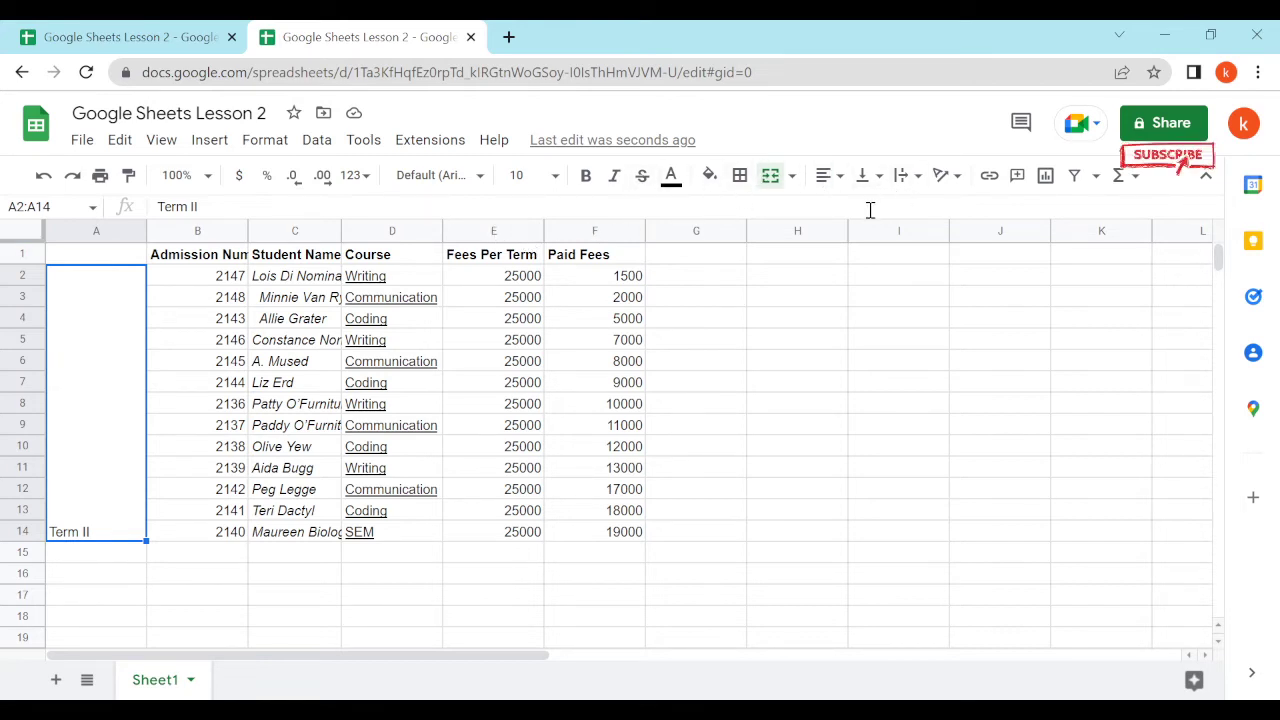
Step: Try the Tilt up, Tilt down, Stack vertically, Rotate up and Rotate down text rotations on the merged Term II label
{"action": "left_click", "coordinate": [956, 186]}
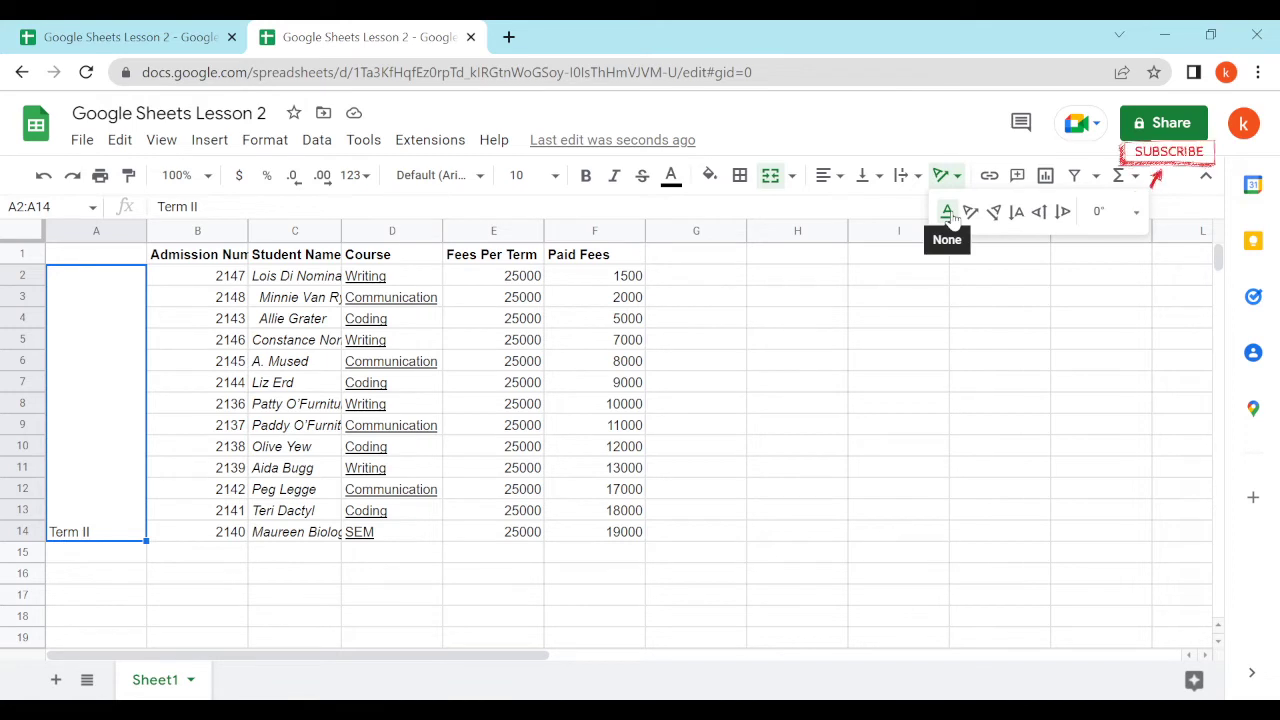
{"action": "left_click", "coordinate": [972, 213]}
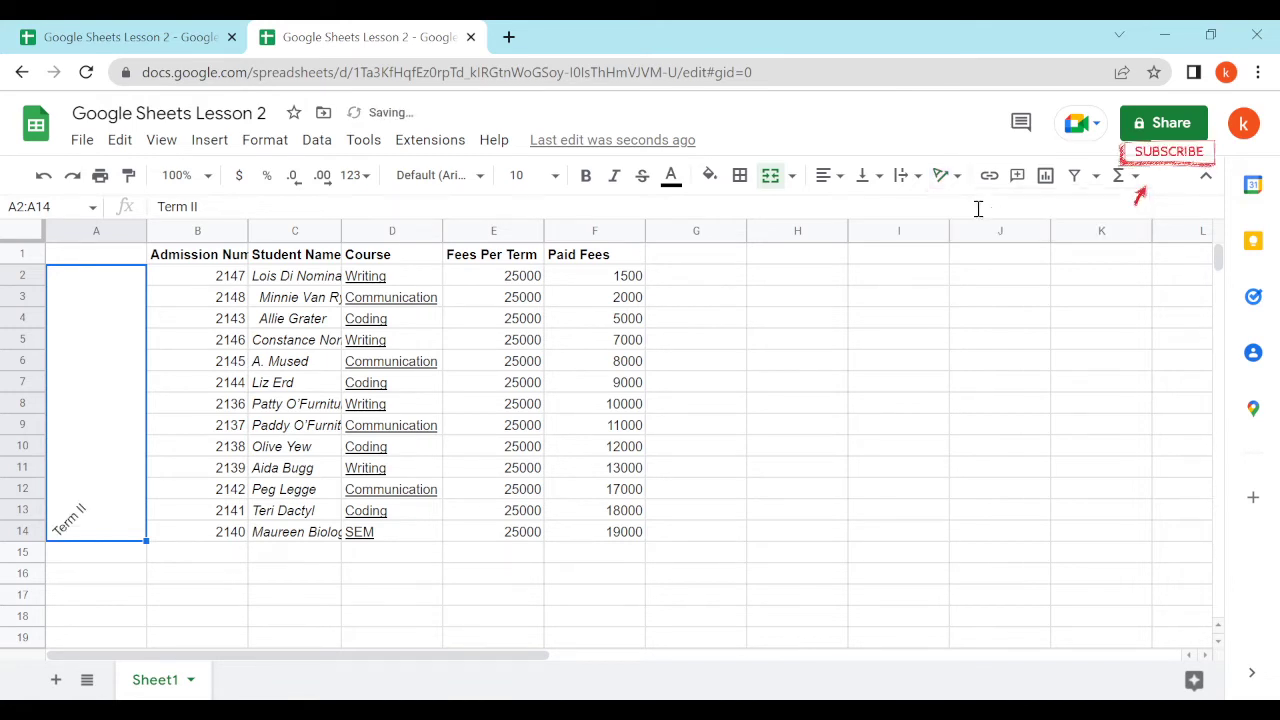
{"action": "left_click", "coordinate": [956, 176]}
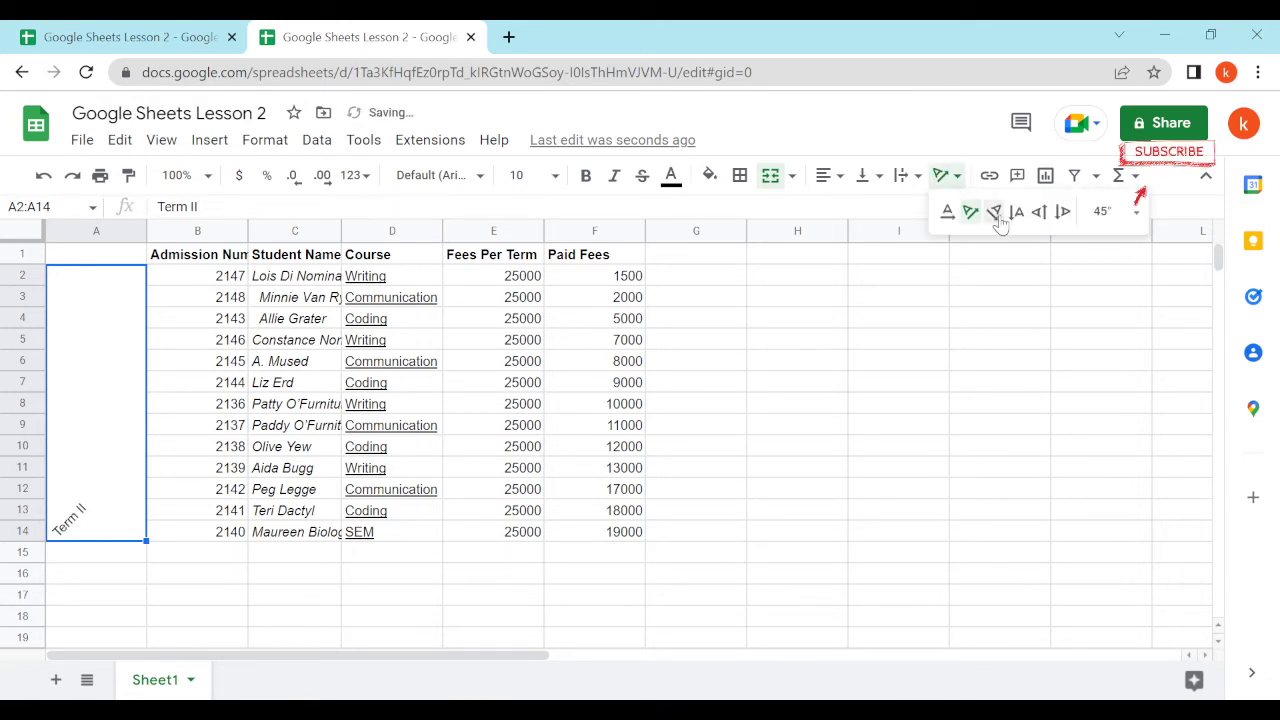
{"action": "left_click", "coordinate": [997, 213]}
{"action": "left_click", "coordinate": [941, 176]}
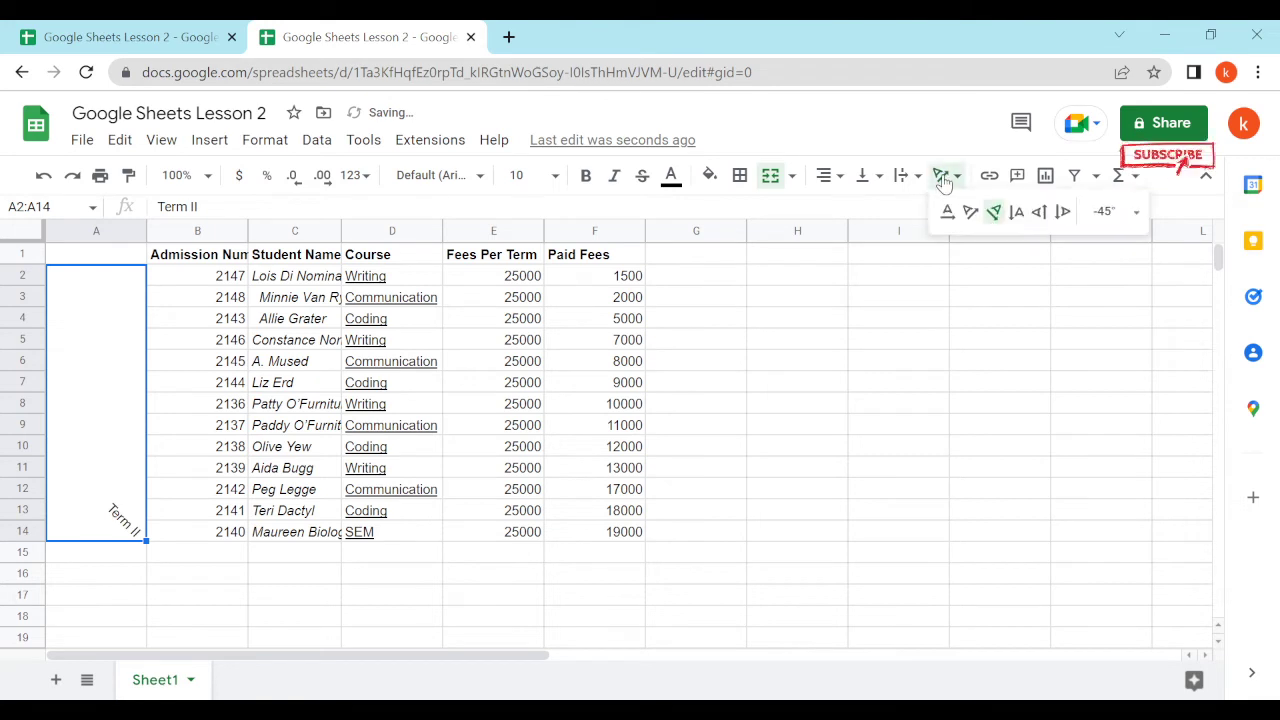
{"action": "left_click", "coordinate": [1017, 214]}
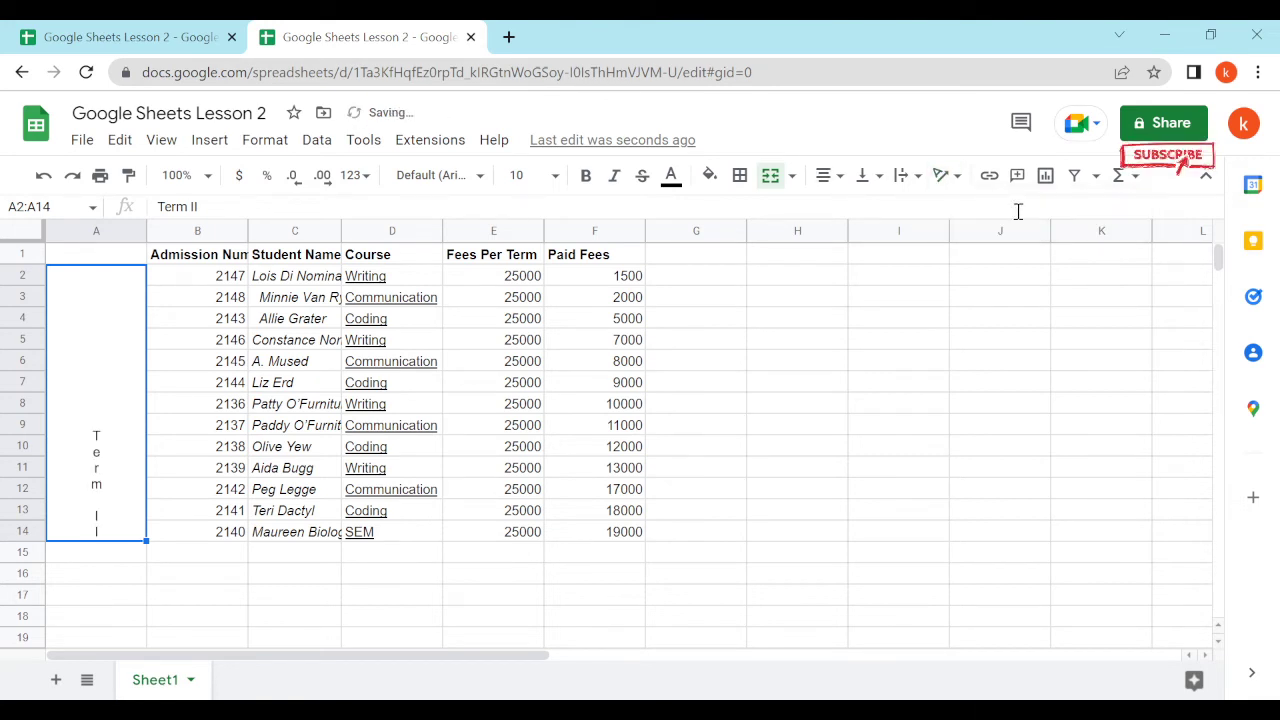
{"action": "left_click", "coordinate": [950, 178]}
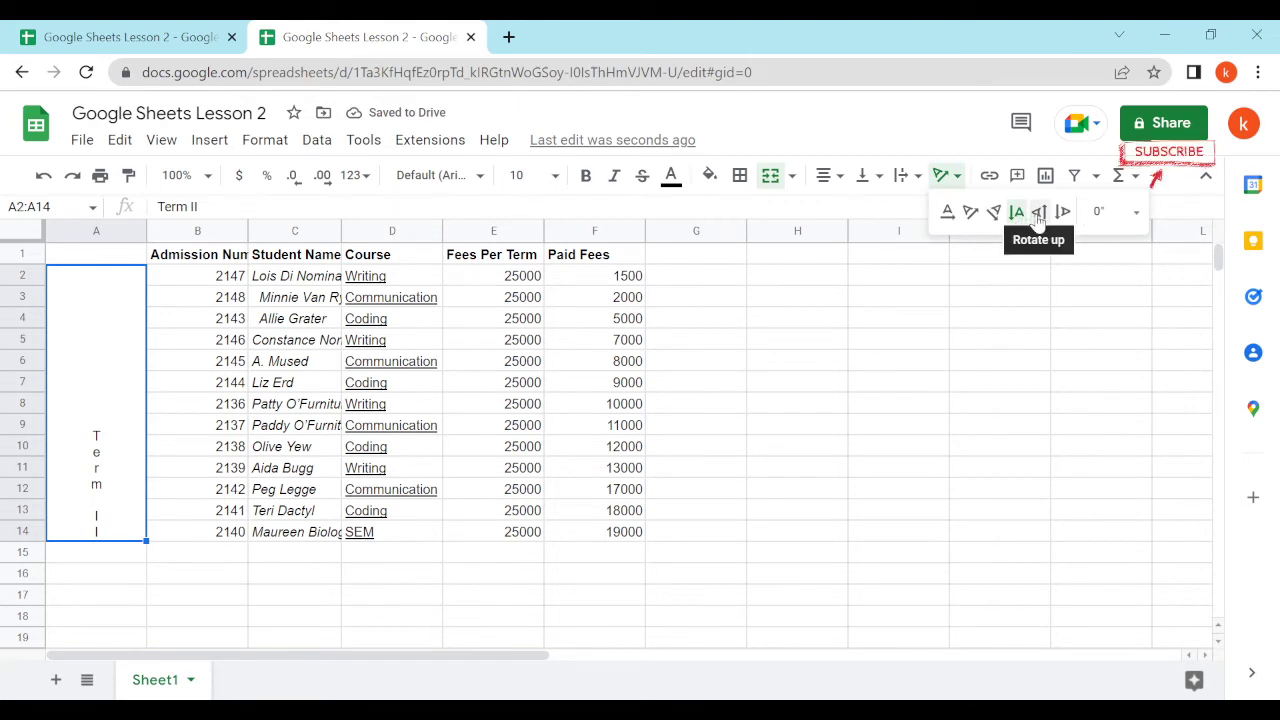
{"action": "left_click", "coordinate": [1040, 212]}
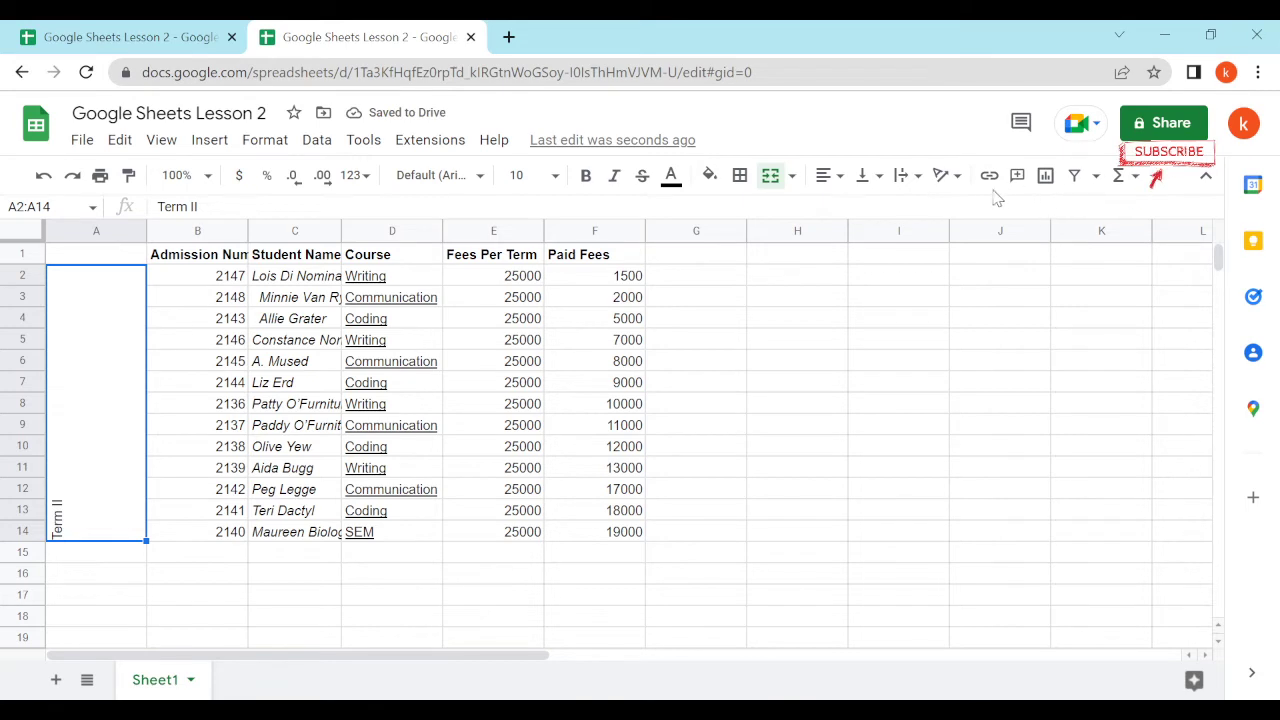
{"action": "left_click", "coordinate": [947, 176]}
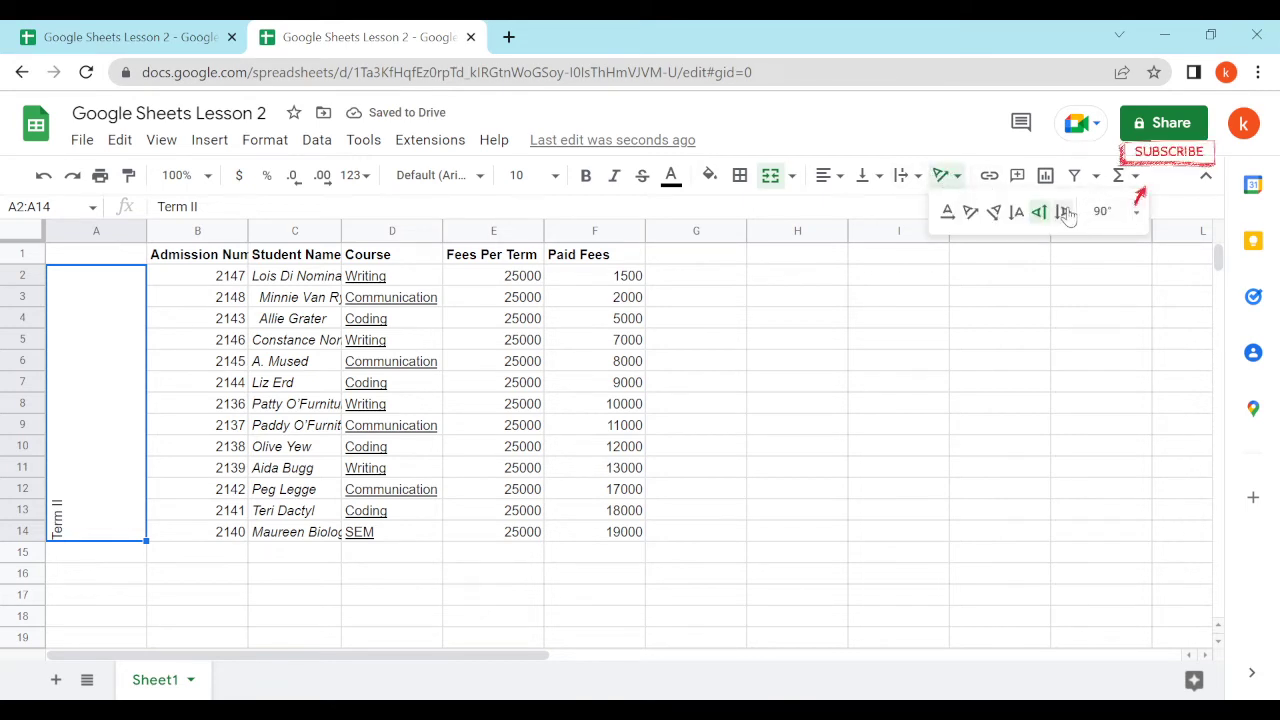
{"action": "left_click", "coordinate": [1064, 212]}
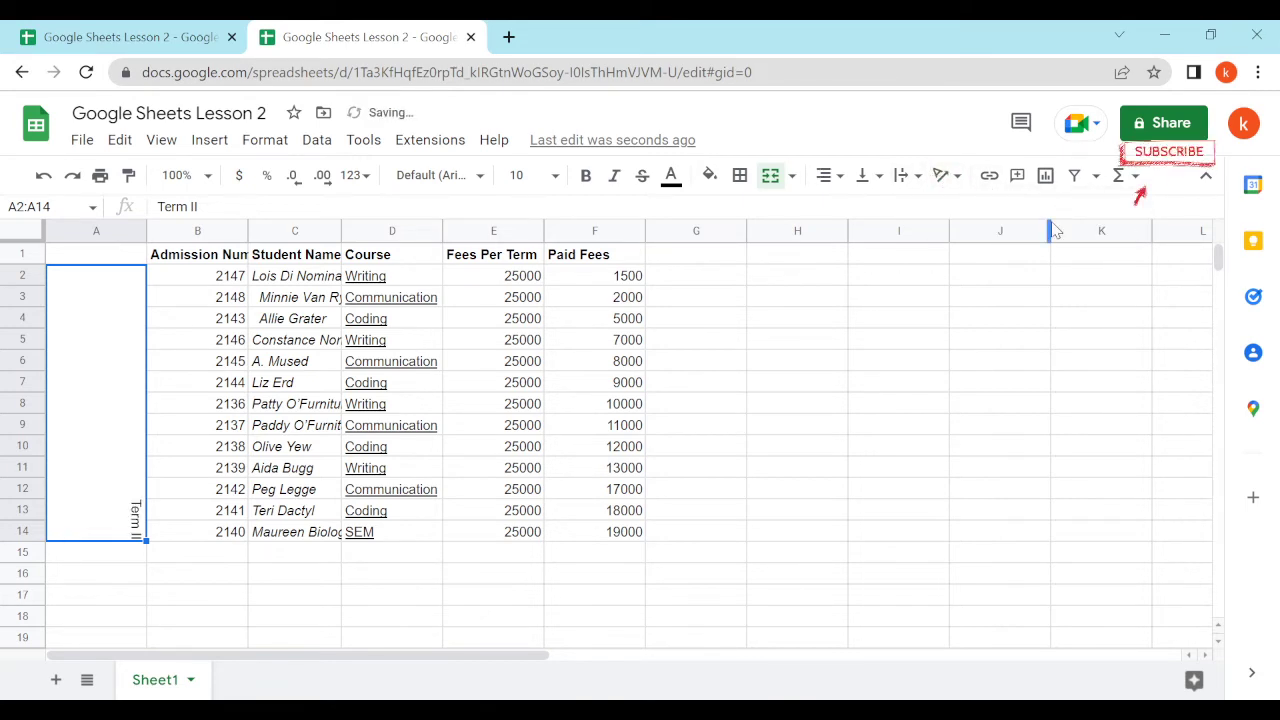
Step: Apply the Rotate up text rotation to the Term II label and set its vertical alignment to Middle
{"action": "left_click", "coordinate": [945, 176]}
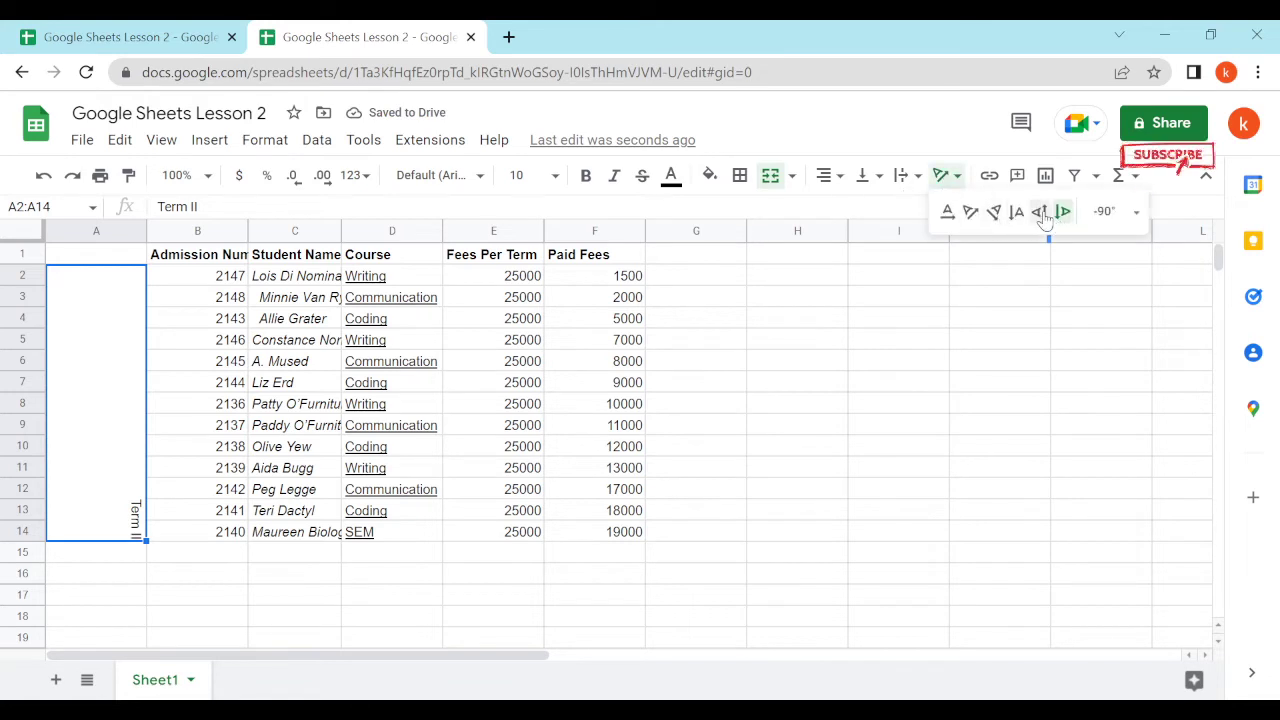
{"action": "left_click", "coordinate": [1039, 212]}
{"action": "left_click", "coordinate": [866, 178]}
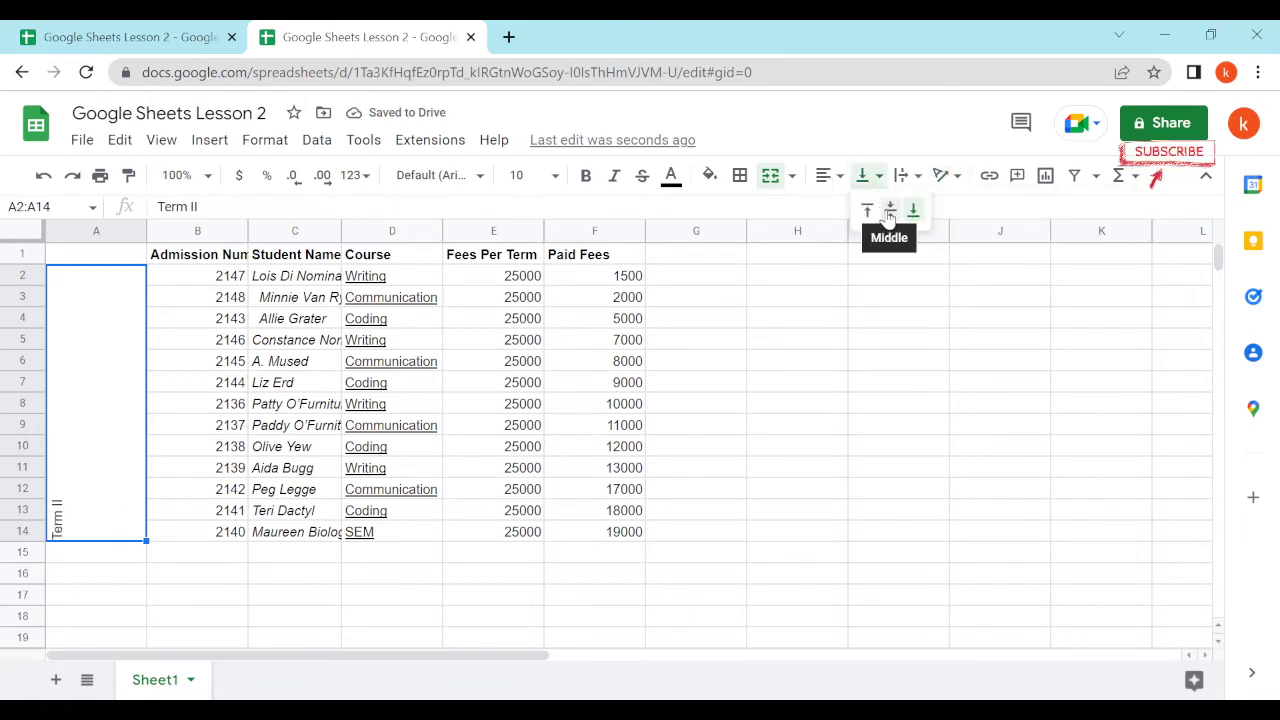
{"action": "left_click", "coordinate": [889, 215]}
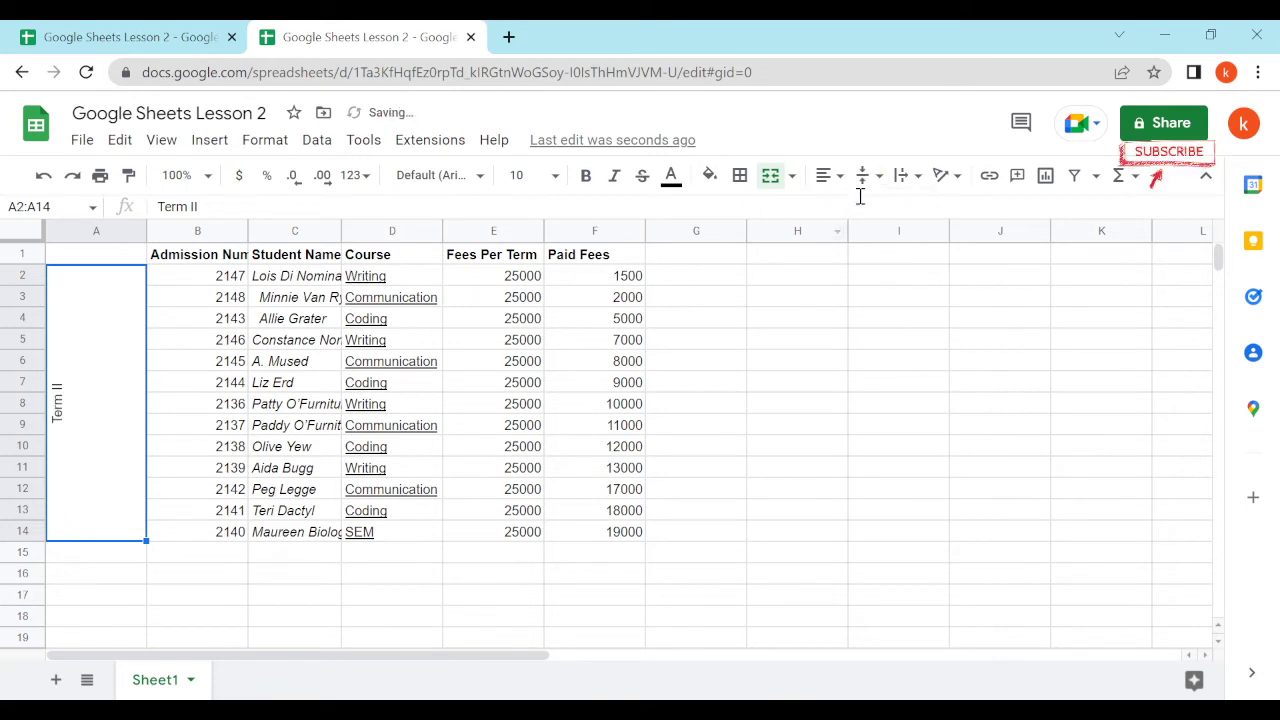
Step: Set the horizontal alignment of the Term II label in the merged cell to Center
{"action": "left_click", "coordinate": [866, 177]}
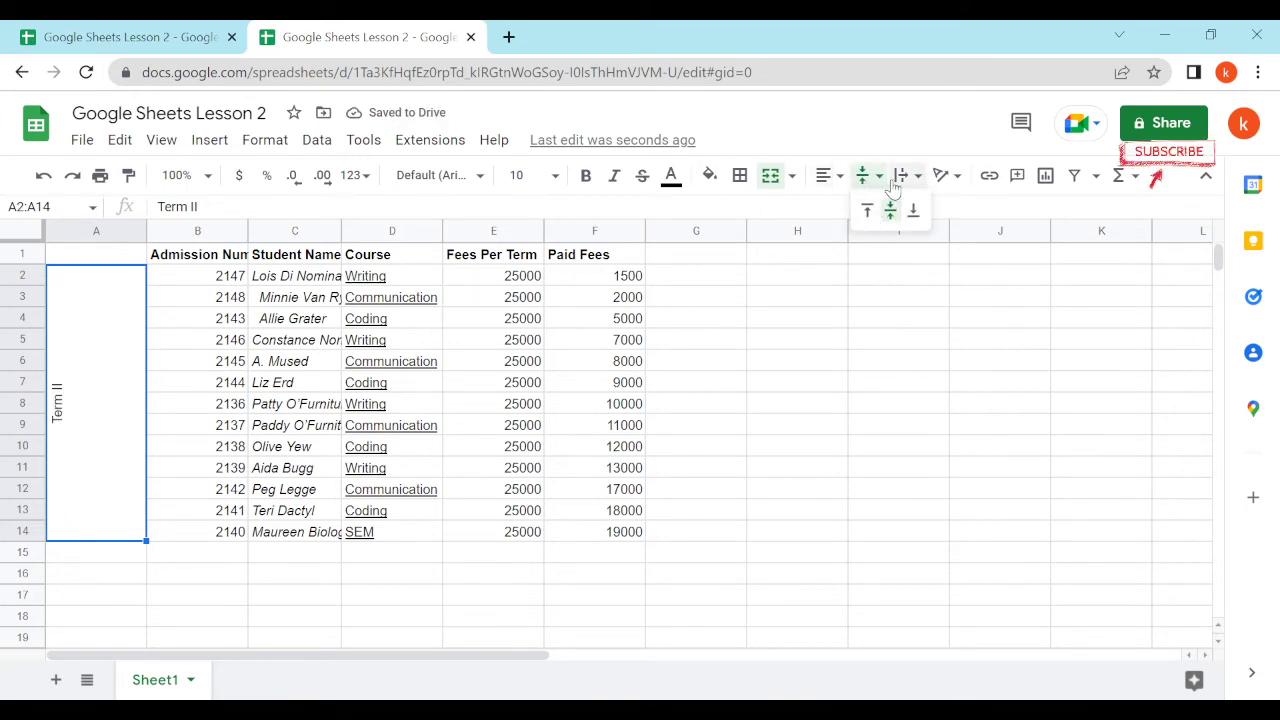
{"action": "left_click", "coordinate": [901, 181]}
{"action": "left_click", "coordinate": [854, 206]}
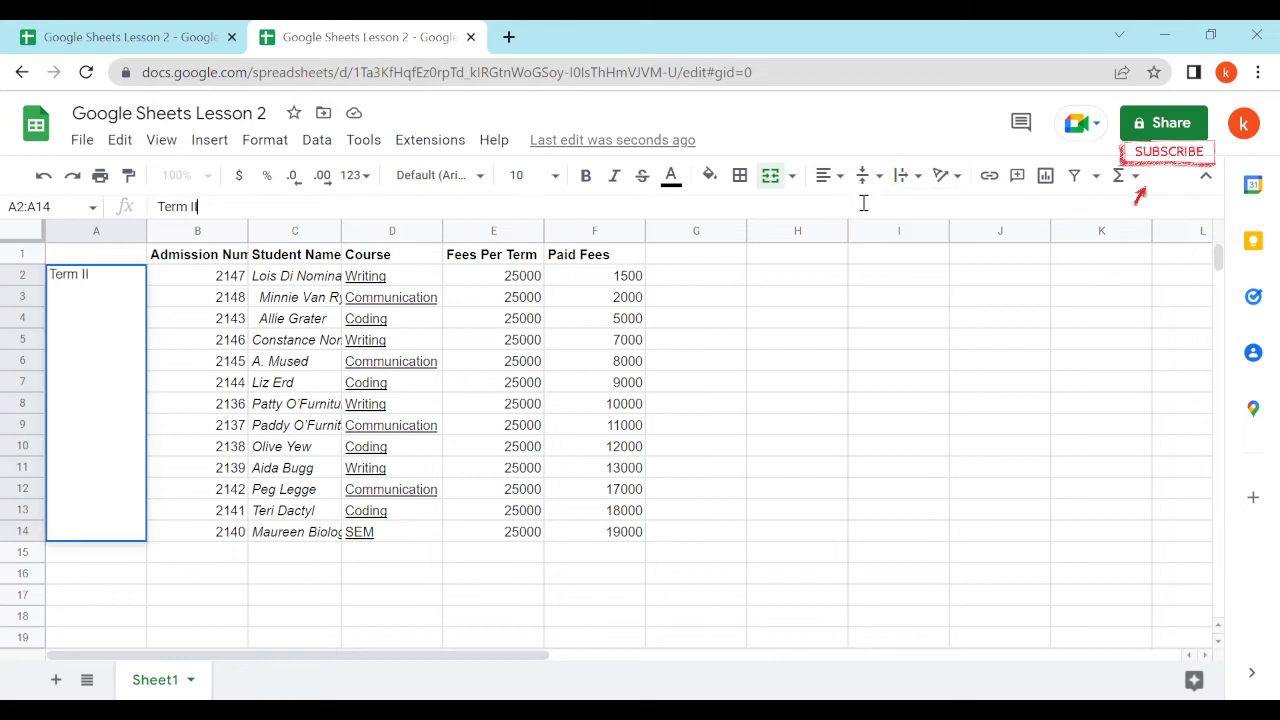
{"action": "left_click", "coordinate": [828, 176]}
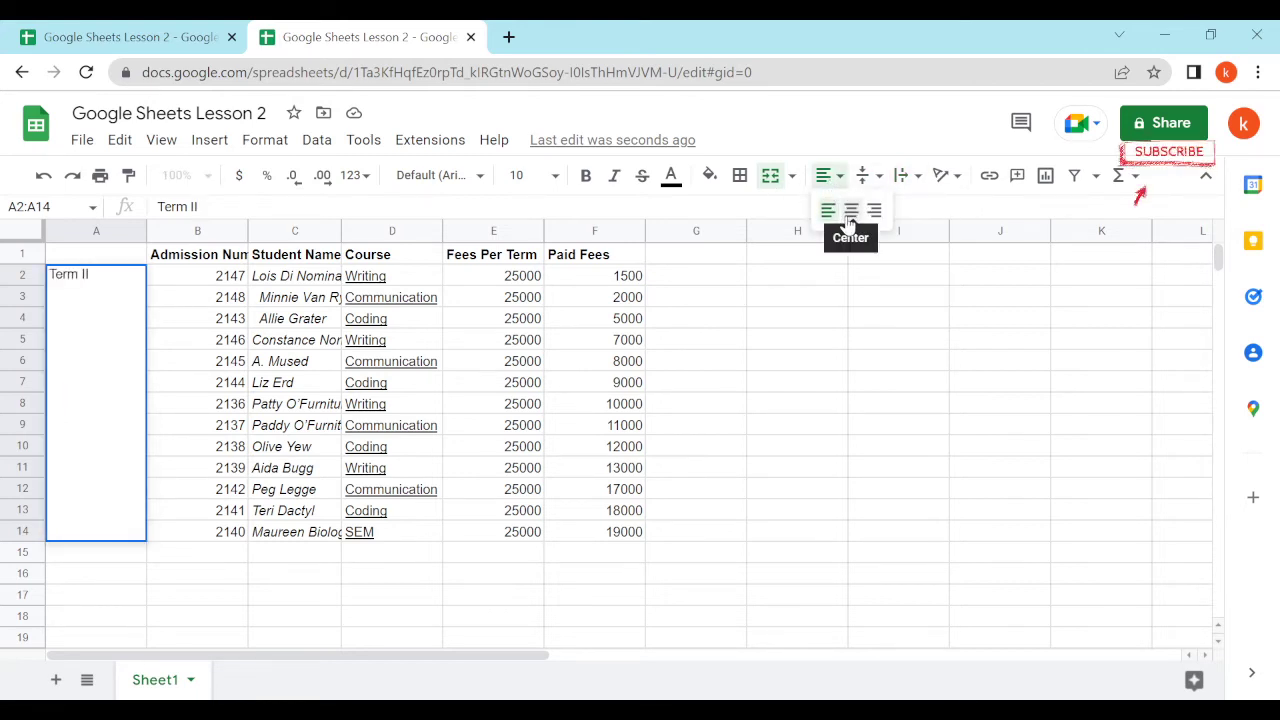
{"action": "left_click", "coordinate": [851, 212]}
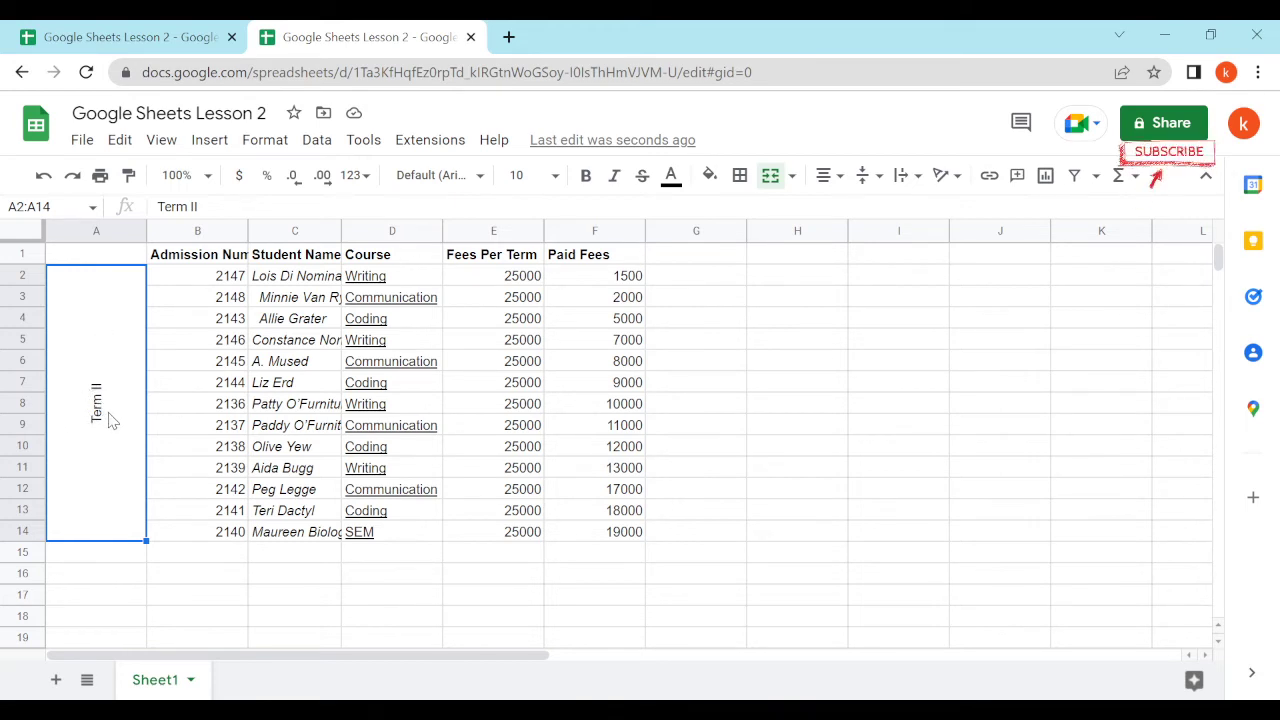
Step: Compare the Term II label with the one in the sample spreadsheet and return to the new spreadsheet
{"action": "left_click", "coordinate": [150, 366]}
{"action": "left_click", "coordinate": [71, 343]}
{"action": "left_click", "coordinate": [62, 34]}
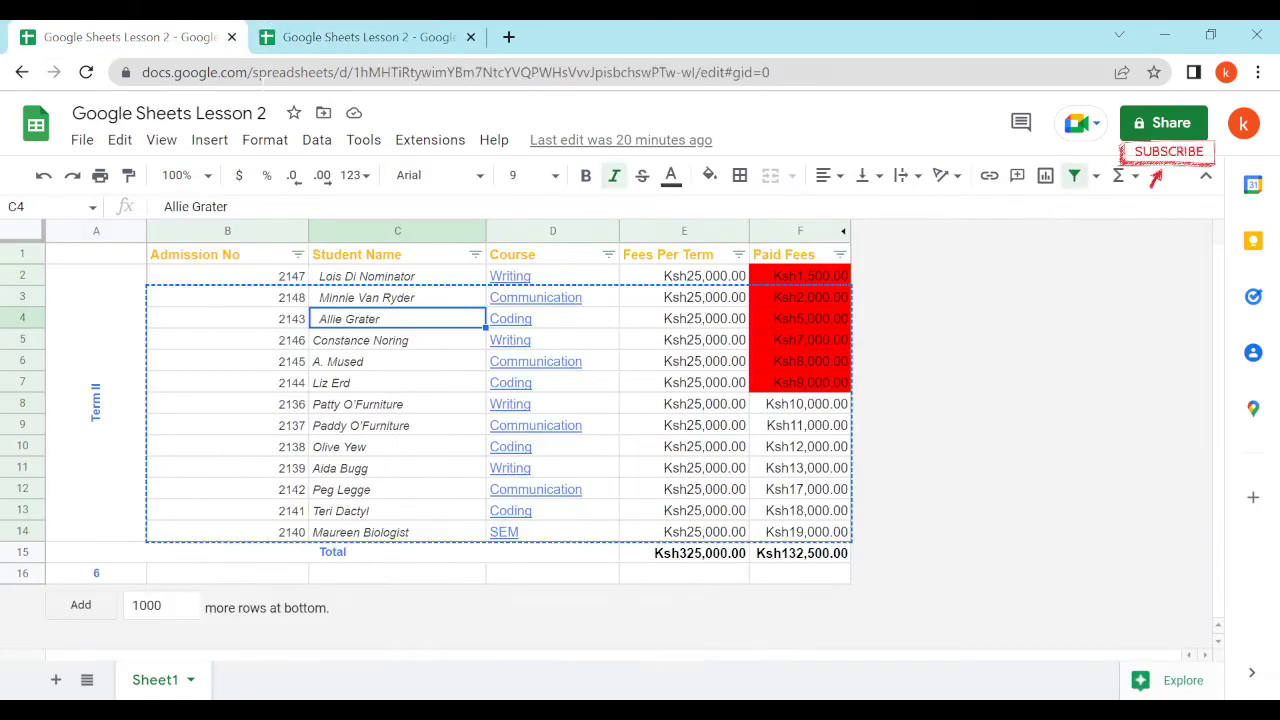
{"action": "left_click", "coordinate": [359, 47]}
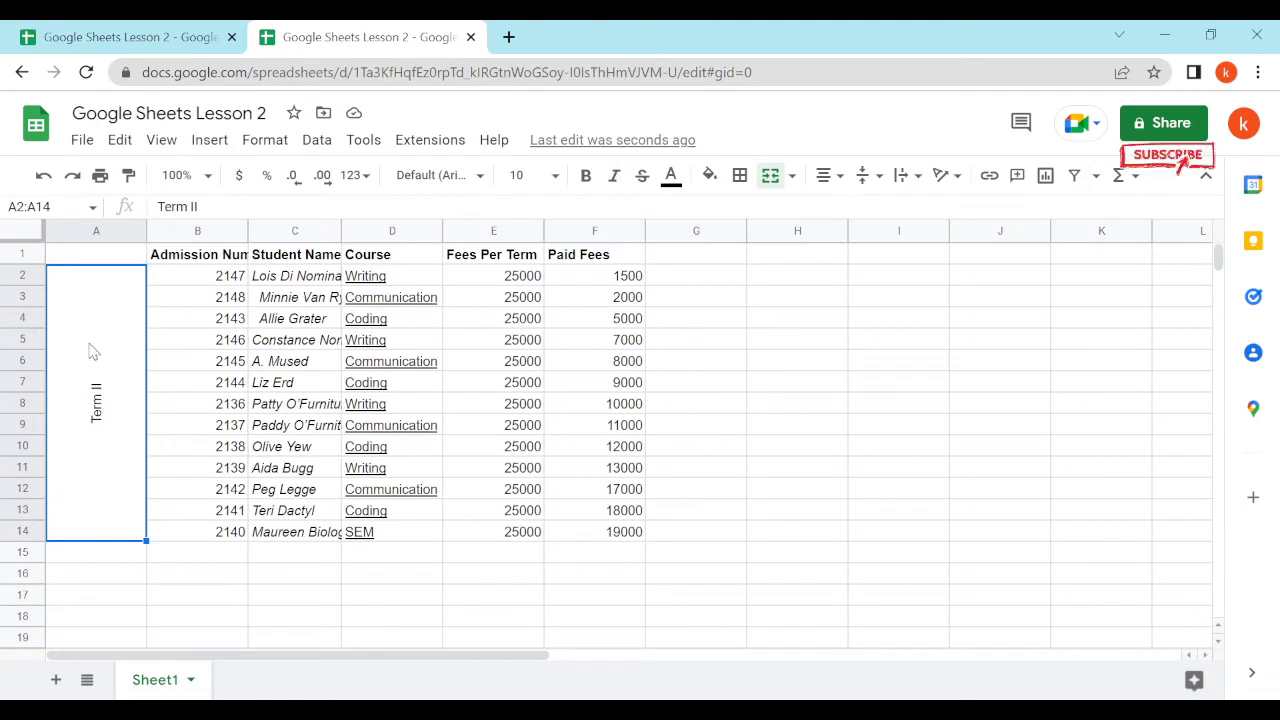
Step: Look through the text rotation options in the formatting commands, and close them without choosing one
{"action": "left_click", "coordinate": [283, 143]}
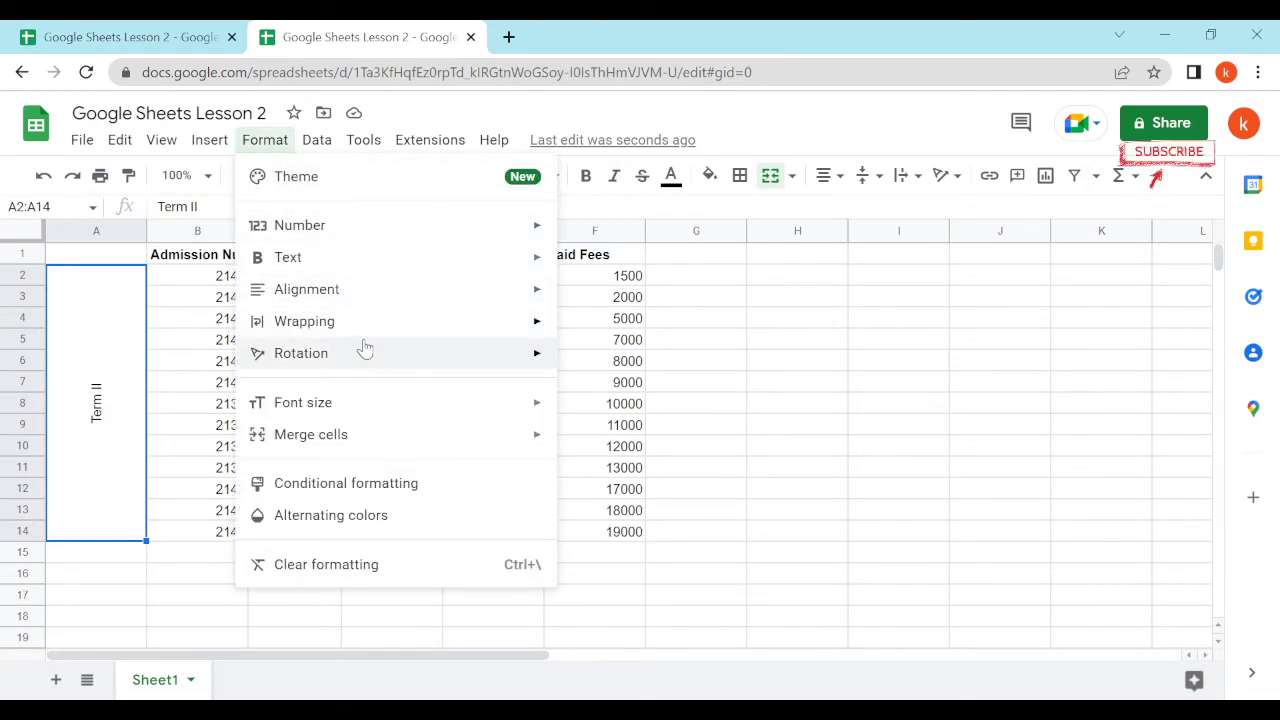
{"action": "mouse_move", "coordinate": [366, 358]}
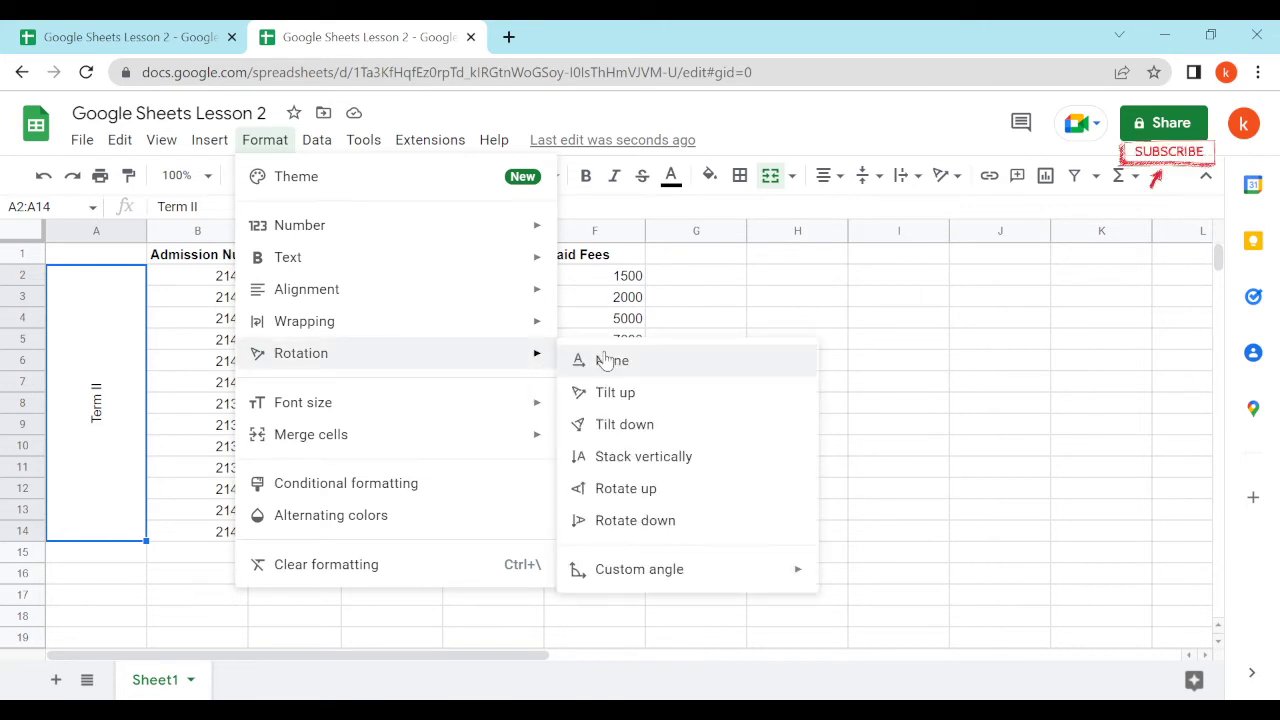
{"action": "left_click", "coordinate": [943, 490]}
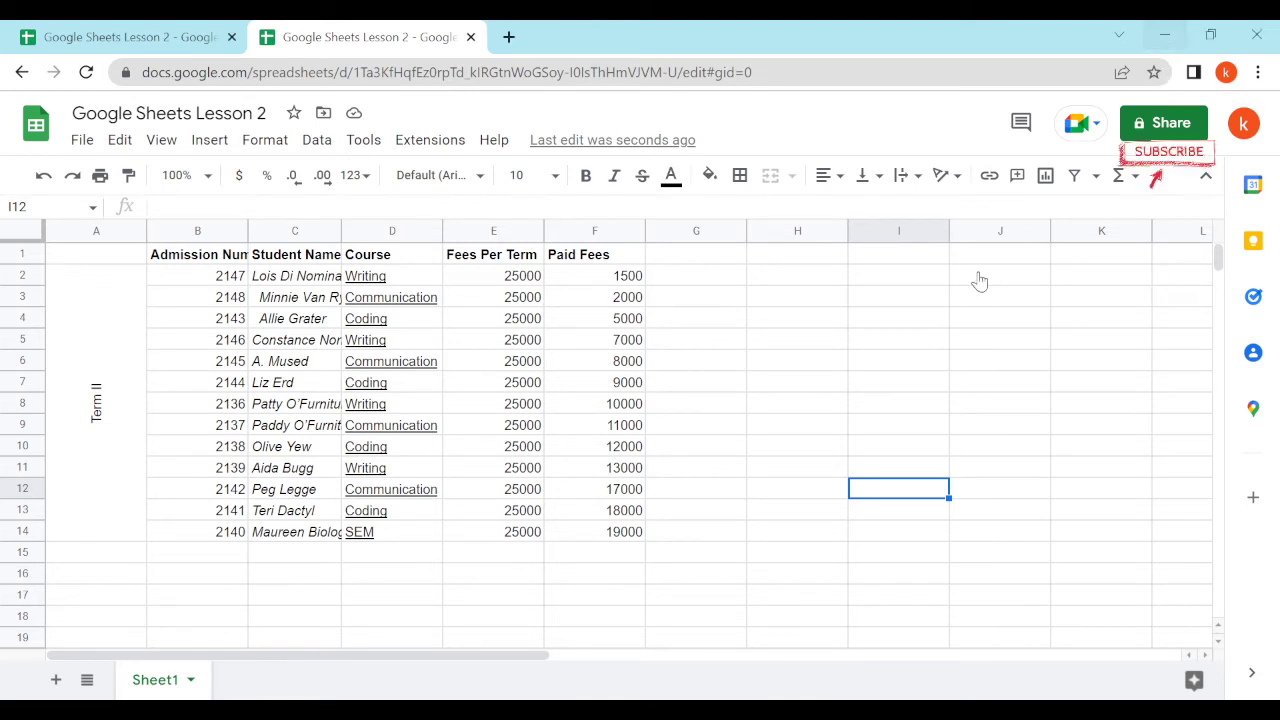
Step: Check the sample spreadsheet's layout and widen column C in the new spreadsheet so the full student names fit
{"action": "left_click", "coordinate": [86, 40]}
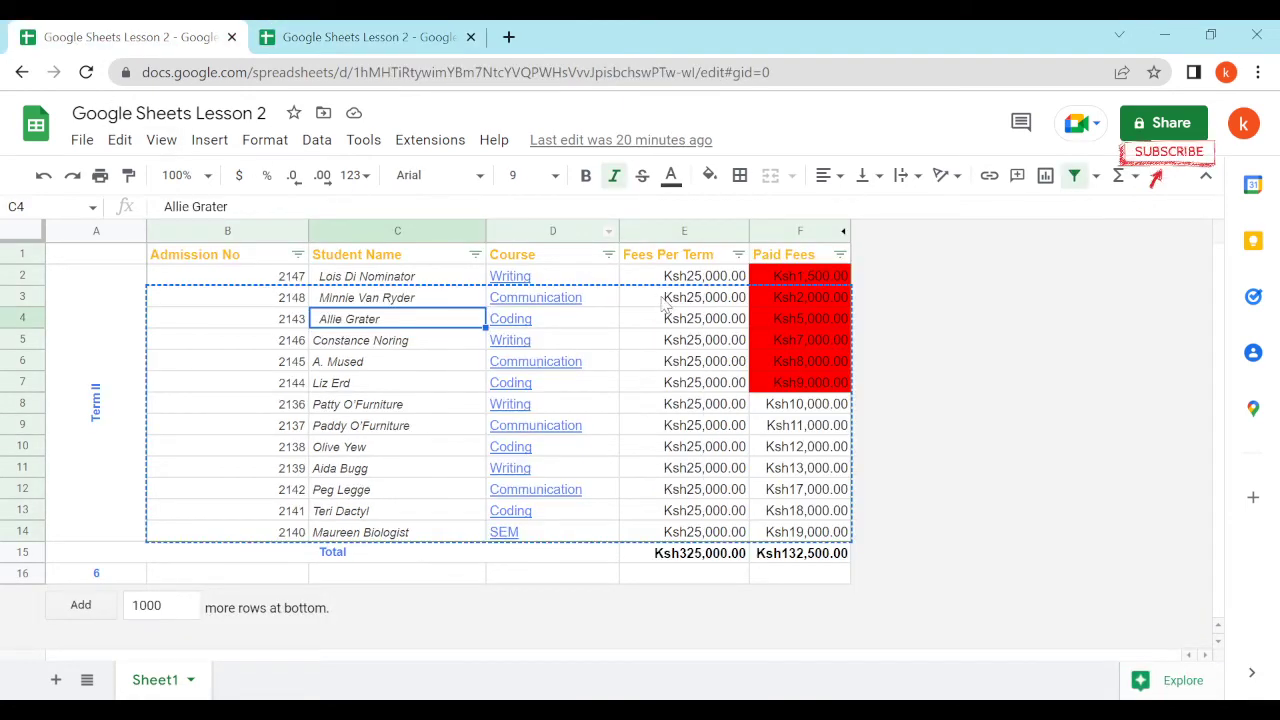
{"action": "left_click", "coordinate": [355, 40]}
{"action": "left_click_drag", "start_coordinate": [340, 230], "coordinate": [402, 230]}
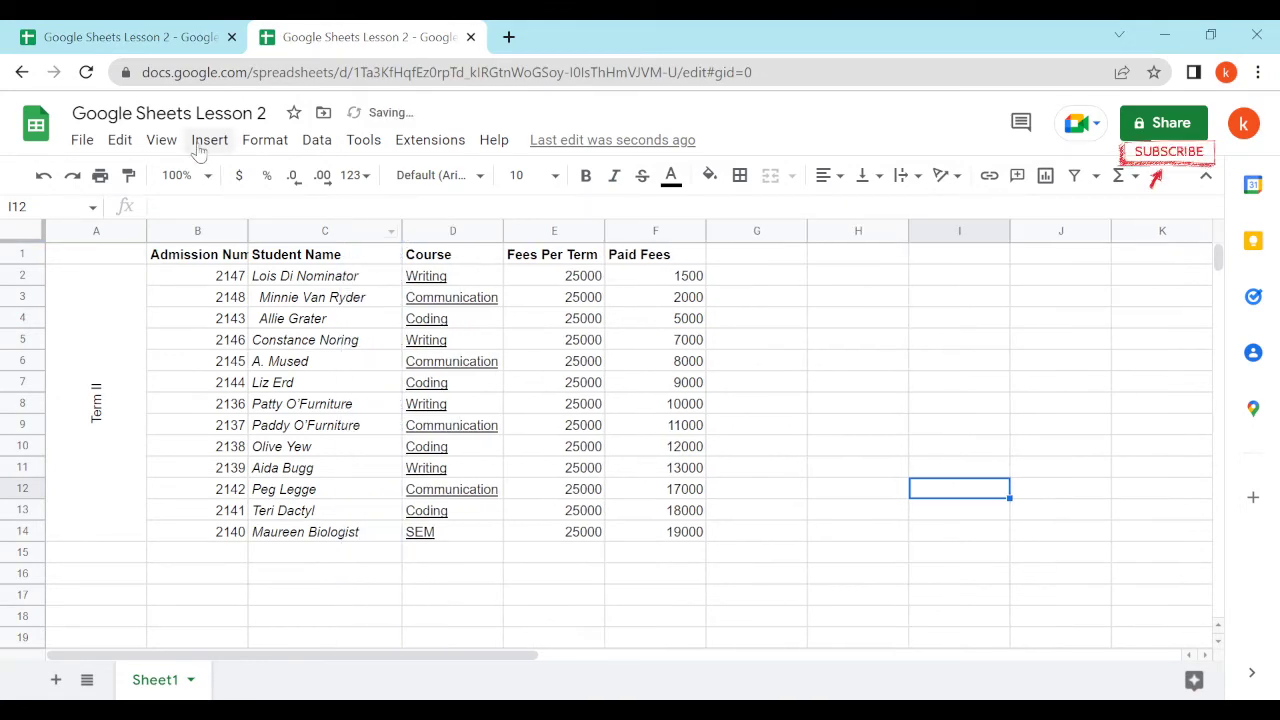
Step: Examine the styling of the header cells from Admission No to Fees Per Term in the sample spreadsheet
{"action": "left_click", "coordinate": [170, 48]}
{"action": "left_click", "coordinate": [210, 260]}
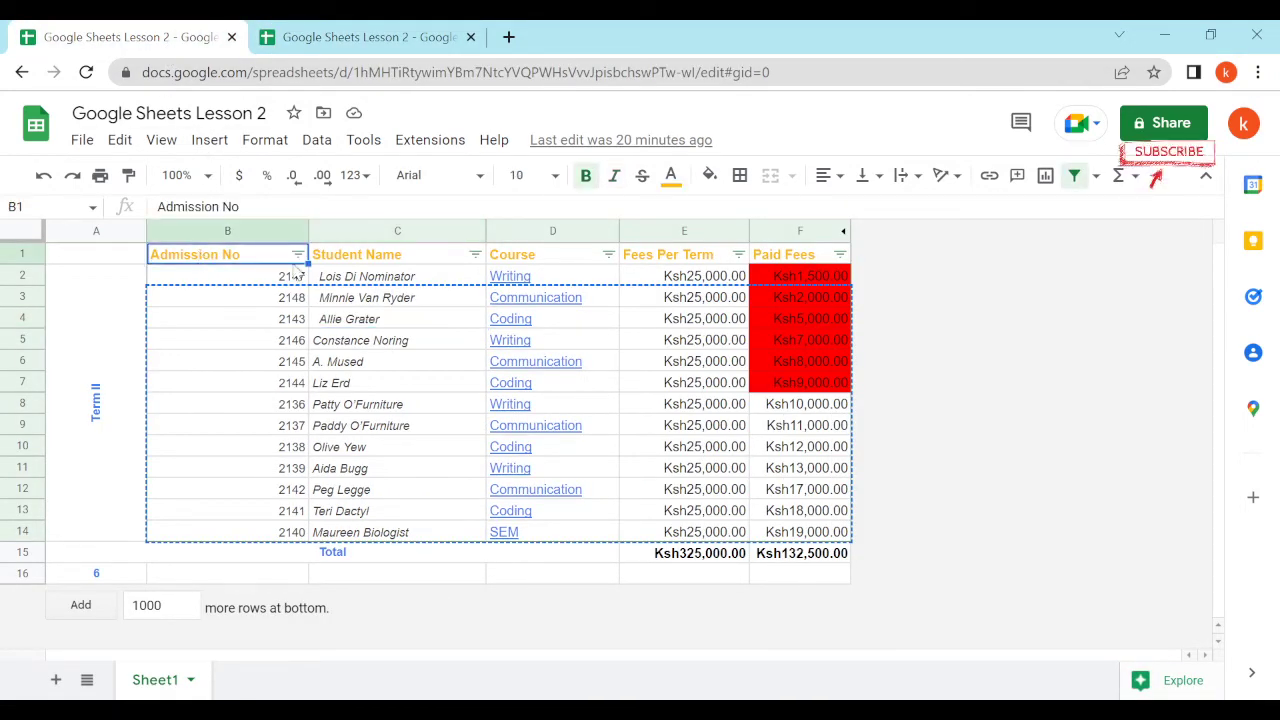
{"action": "left_click", "coordinate": [402, 260]}
{"action": "left_click", "coordinate": [569, 262]}
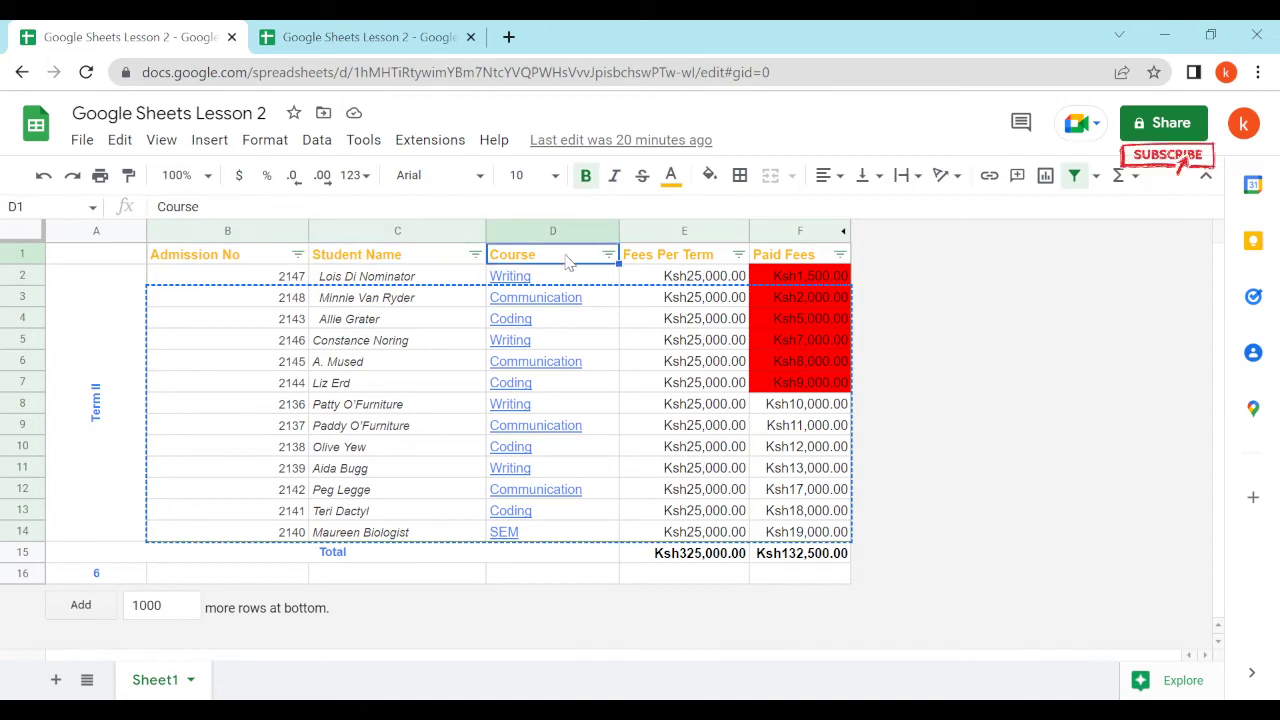
{"action": "left_click", "coordinate": [655, 256]}
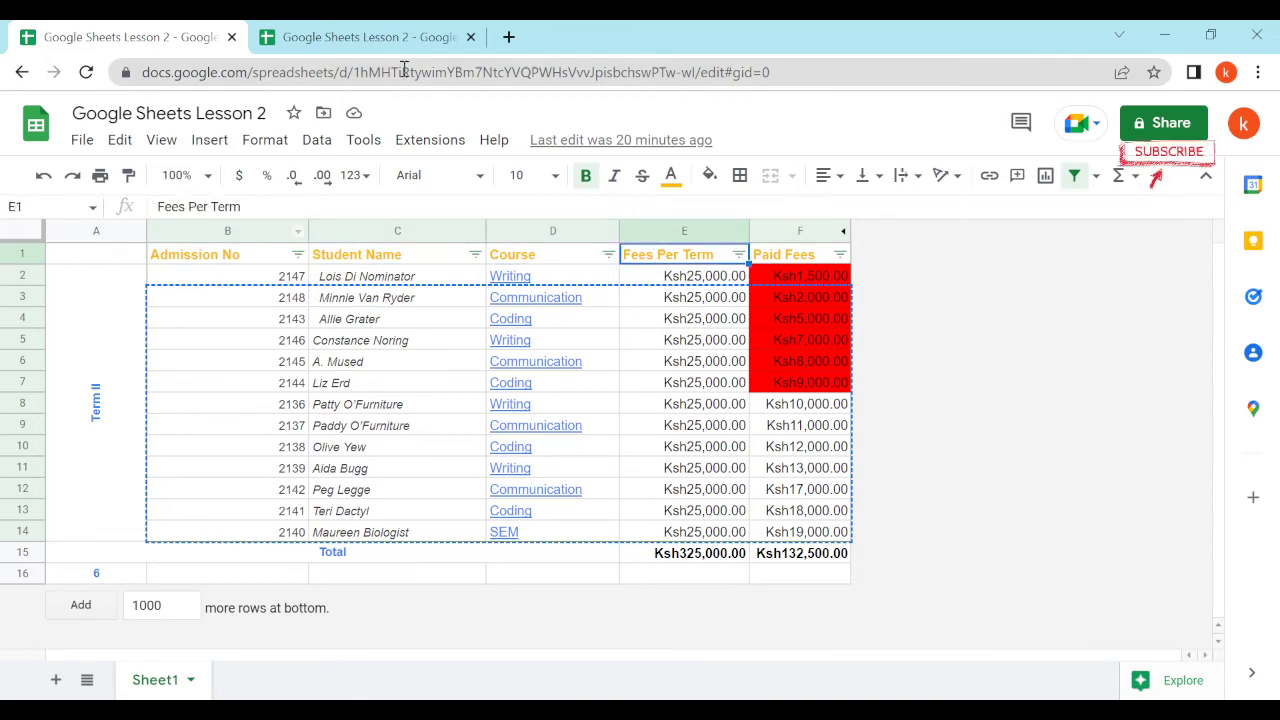
Step: Set the text color of the headers in B1:F1 of the new spreadsheet to the standard yellow
{"action": "left_click", "coordinate": [360, 38]}
{"action": "left_click_drag", "start_coordinate": [207, 260], "coordinate": [630, 258]}
{"action": "key", "text": "ctrl+b"}
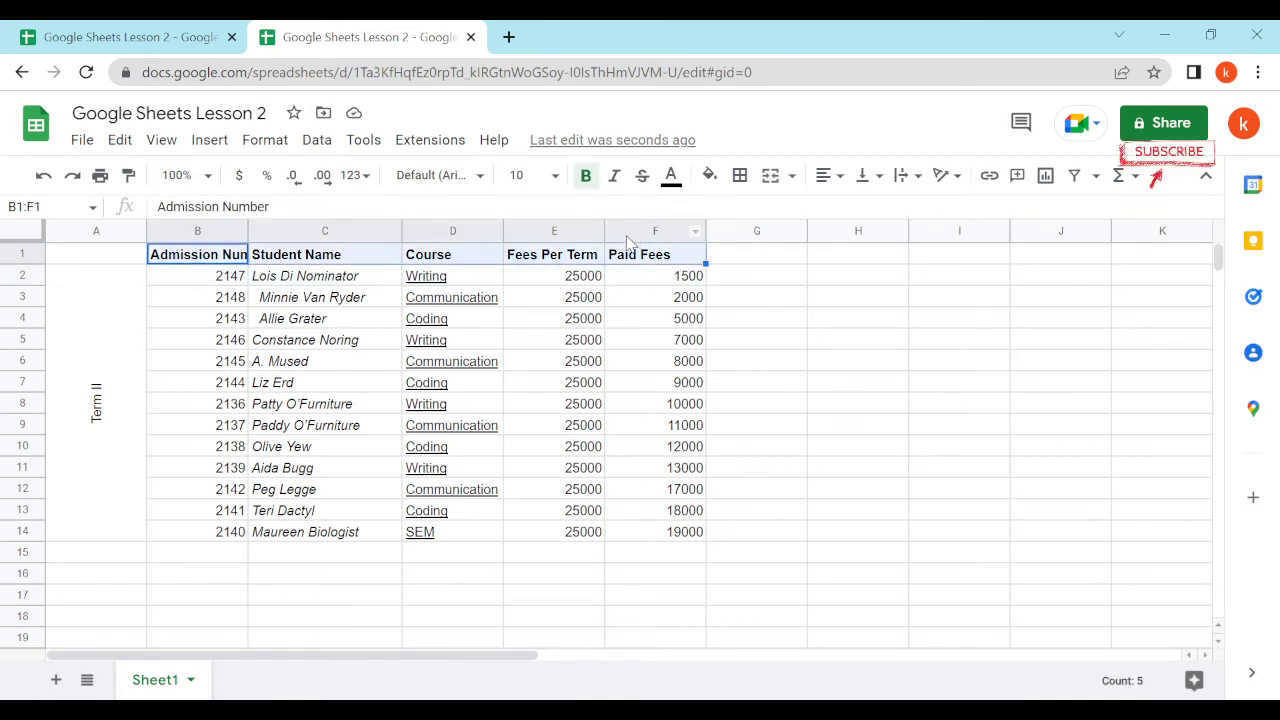
{"action": "left_click", "coordinate": [671, 178]}
{"action": "left_click", "coordinate": [765, 237]}
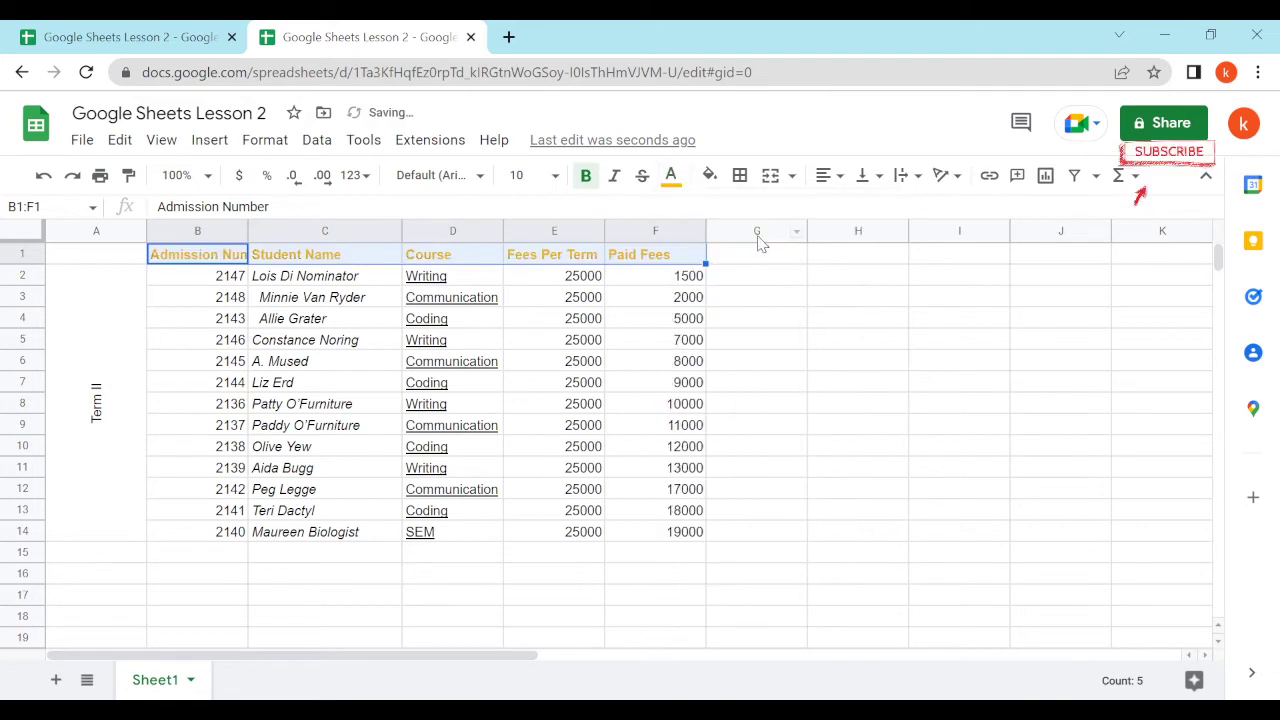
Step: Look through the header text color palette, the theme settings and the custom color picker, and close them without changing anything
{"action": "left_click", "coordinate": [671, 178]}
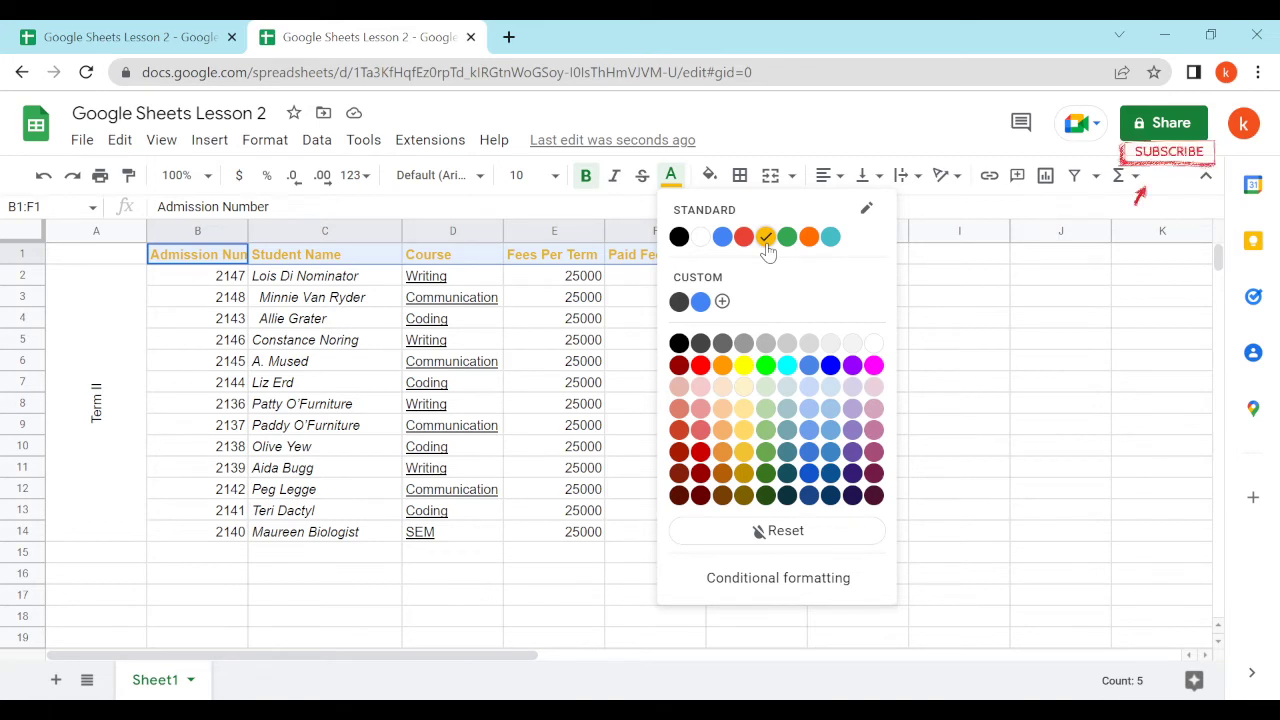
{"action": "left_click", "coordinate": [866, 209]}
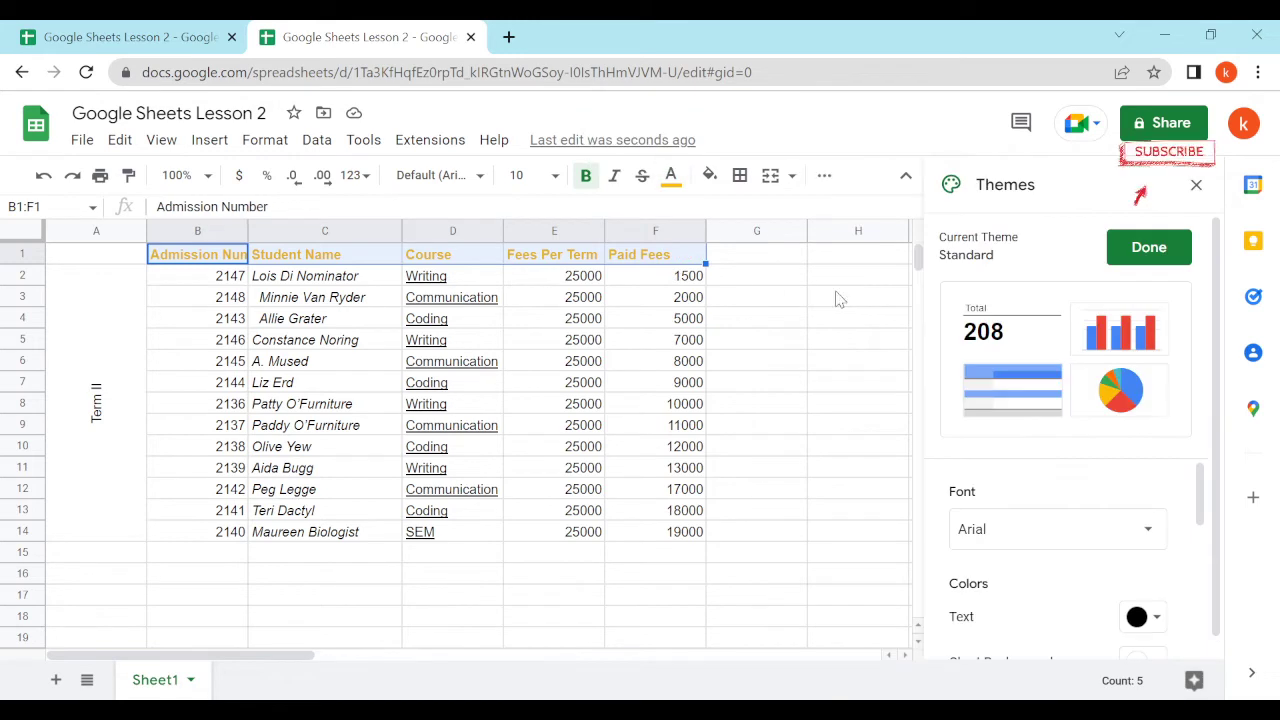
{"action": "left_click", "coordinate": [1196, 184]}
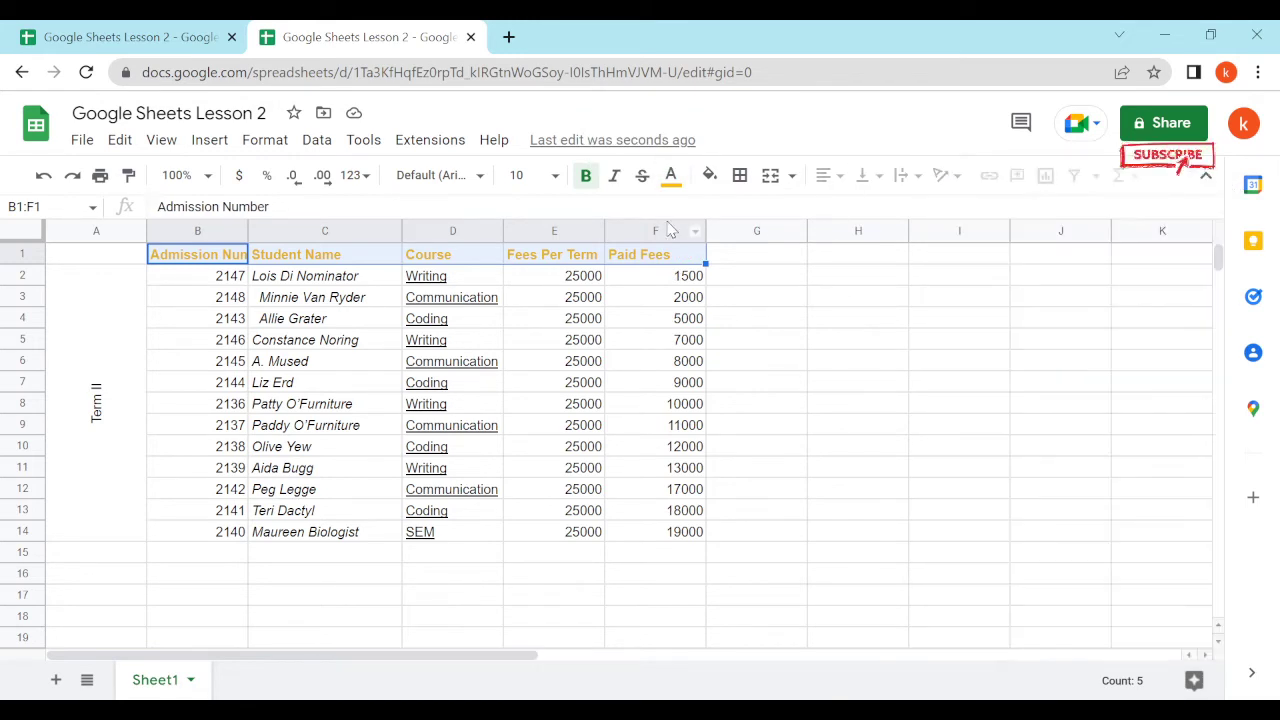
{"action": "left_click", "coordinate": [670, 178]}
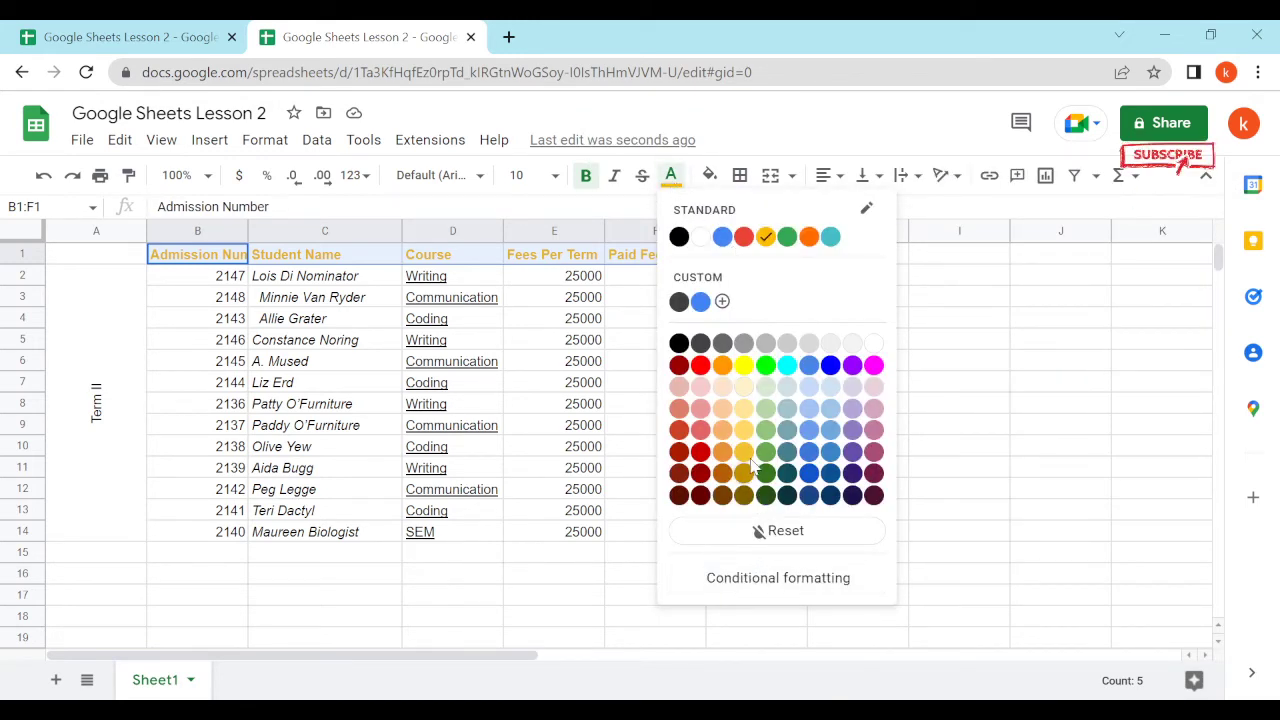
{"action": "left_click", "coordinate": [721, 302]}
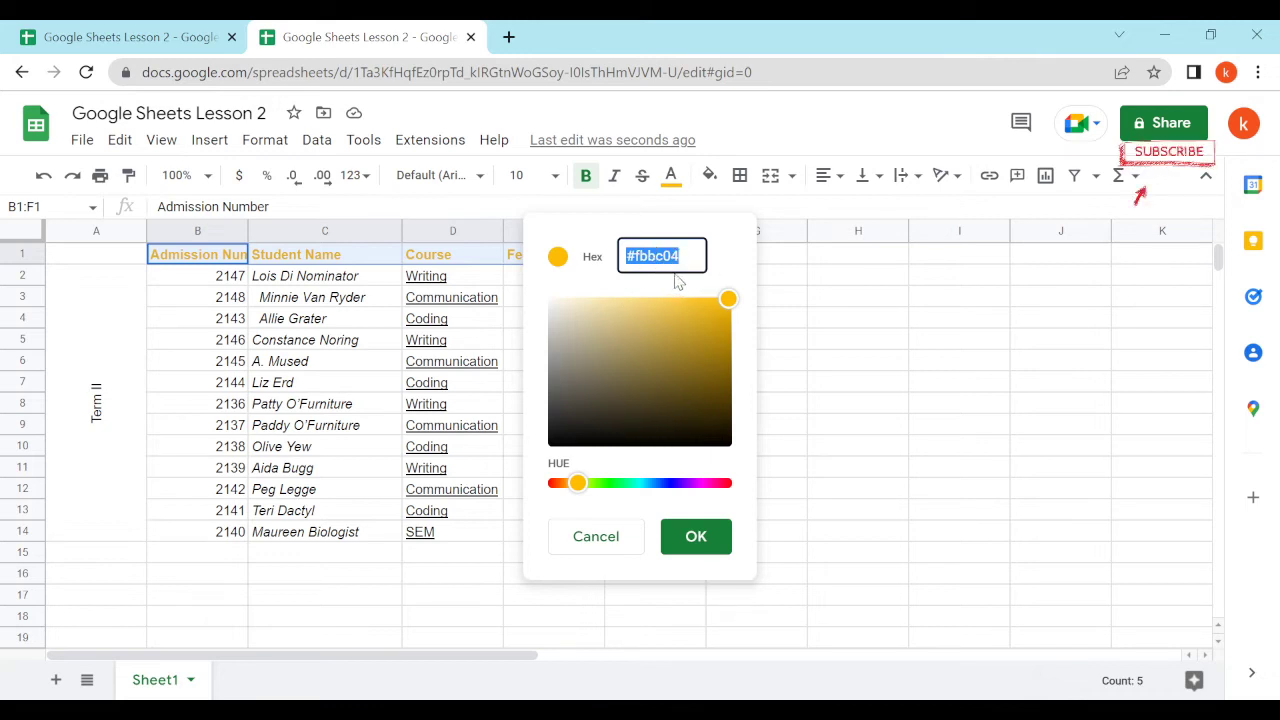
{"action": "left_click", "coordinate": [665, 537]}
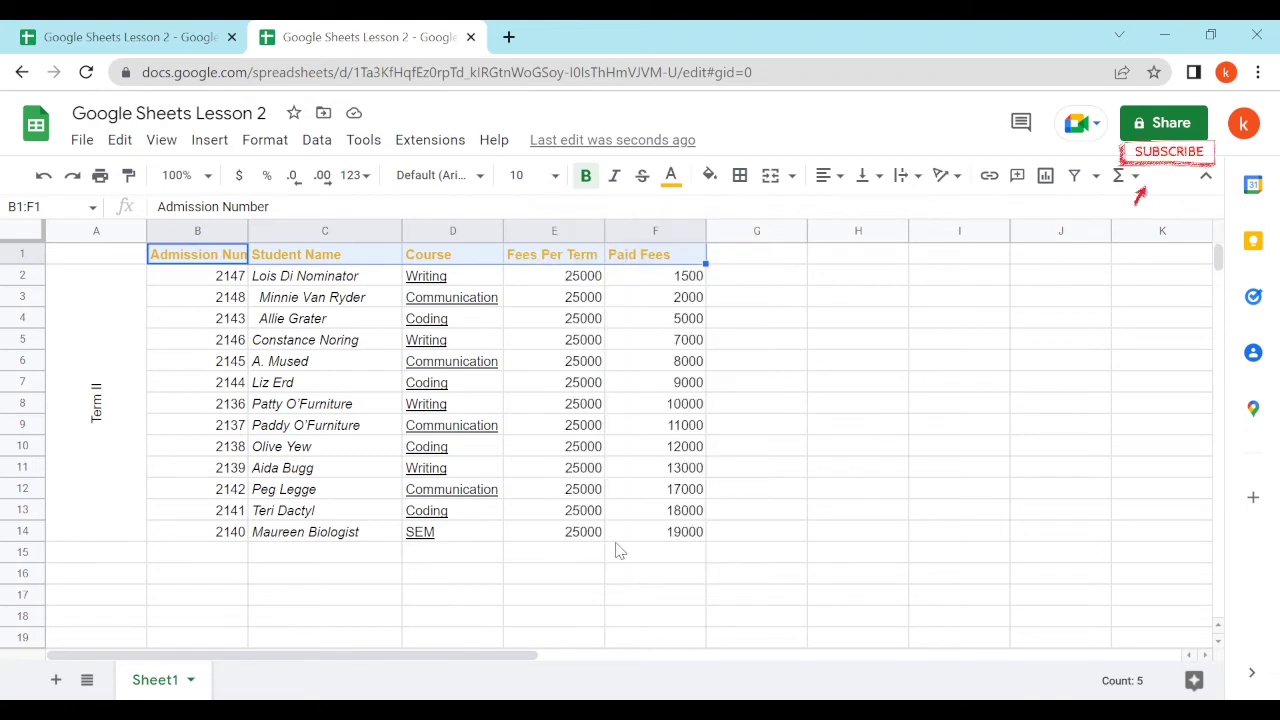
Step: Check the sample spreadsheet's course colors and set the text of the courses in D2:D14 of the new spreadsheet to standard blue
{"action": "left_click", "coordinate": [110, 37]}
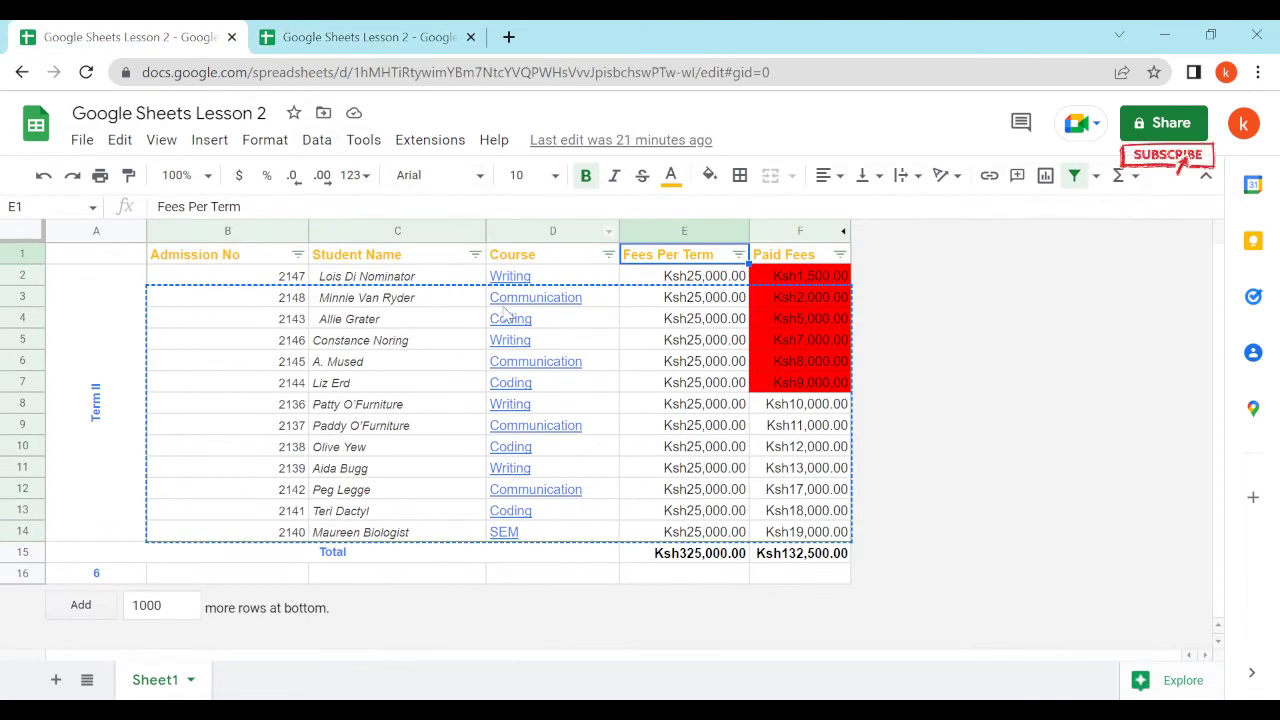
{"action": "left_click", "coordinate": [352, 37]}
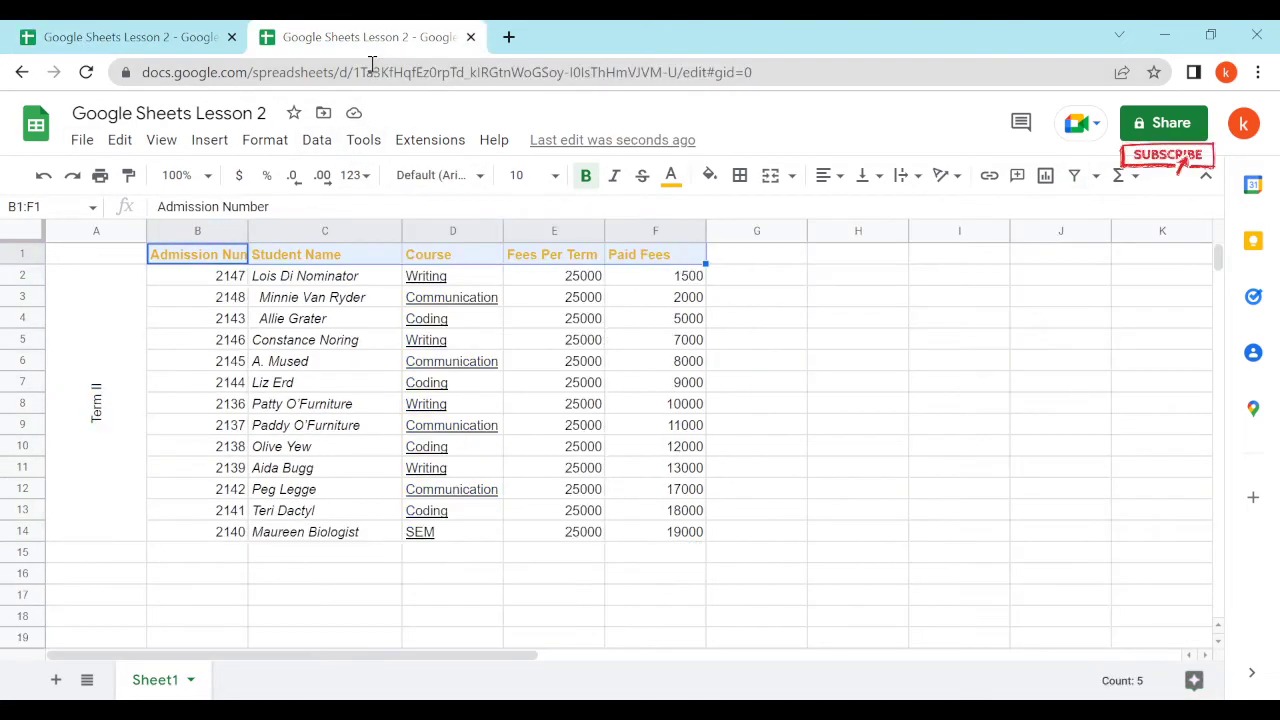
{"action": "left_click_drag", "start_coordinate": [485, 278], "coordinate": [456, 545]}
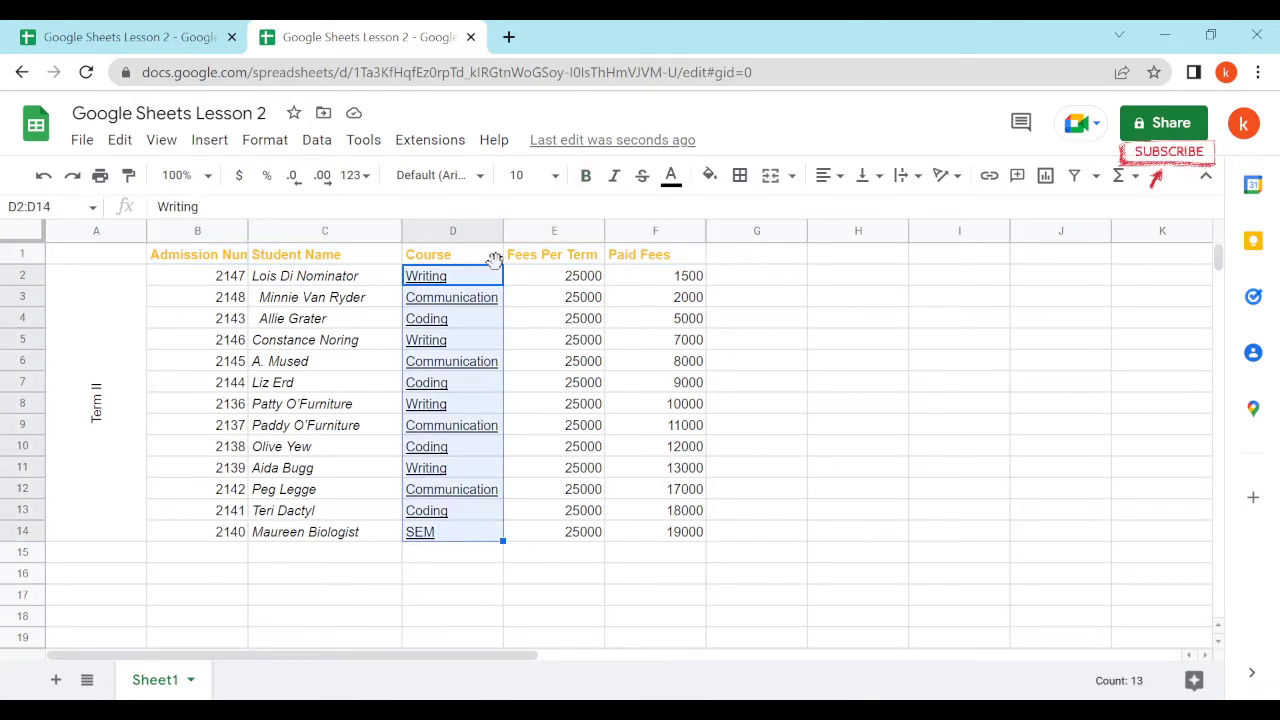
{"action": "left_click", "coordinate": [671, 176]}
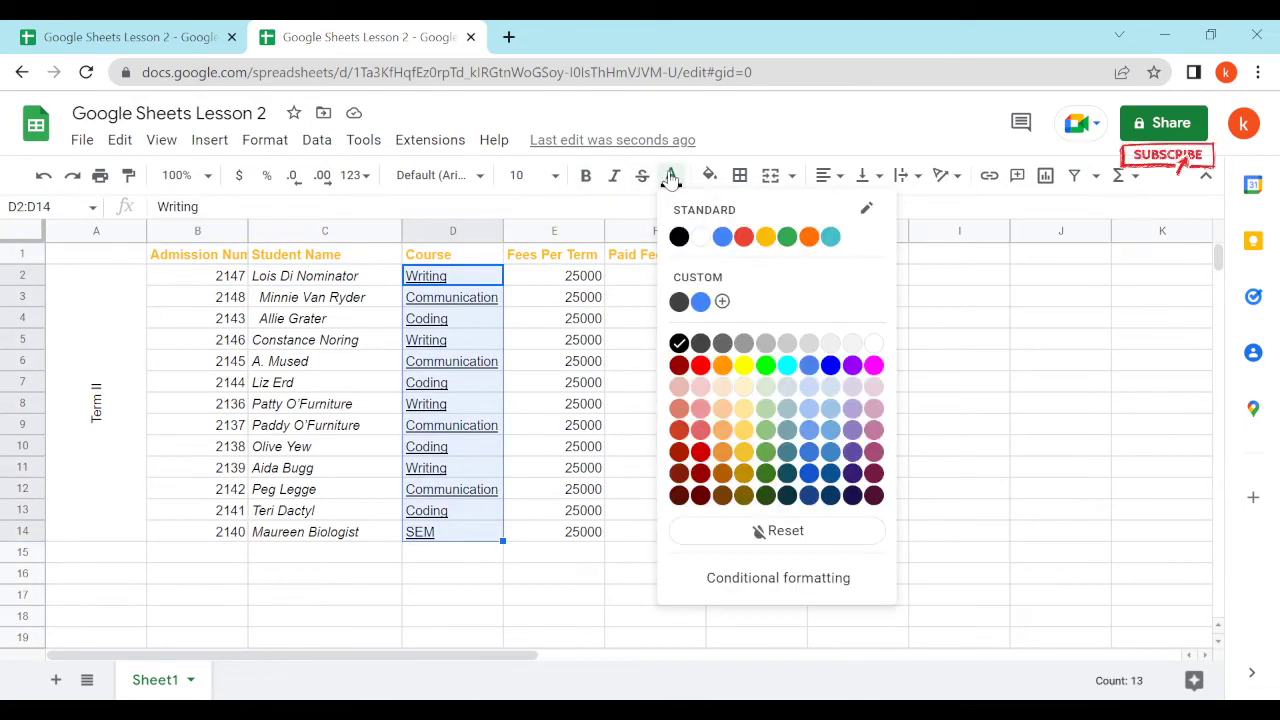
{"action": "left_click", "coordinate": [721, 239]}
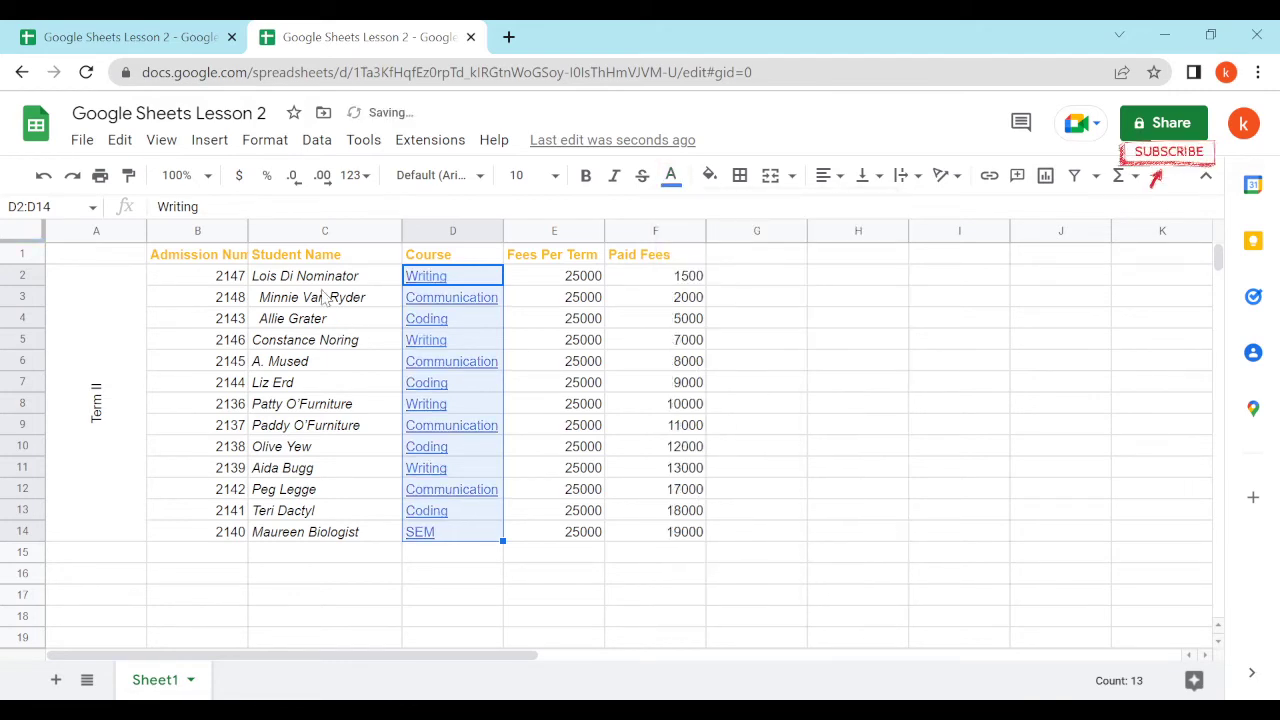
Step: Check the Term II label in the sample spreadsheet and set the new spreadsheet's Term II label text to standard blue
{"action": "left_click", "coordinate": [168, 42]}
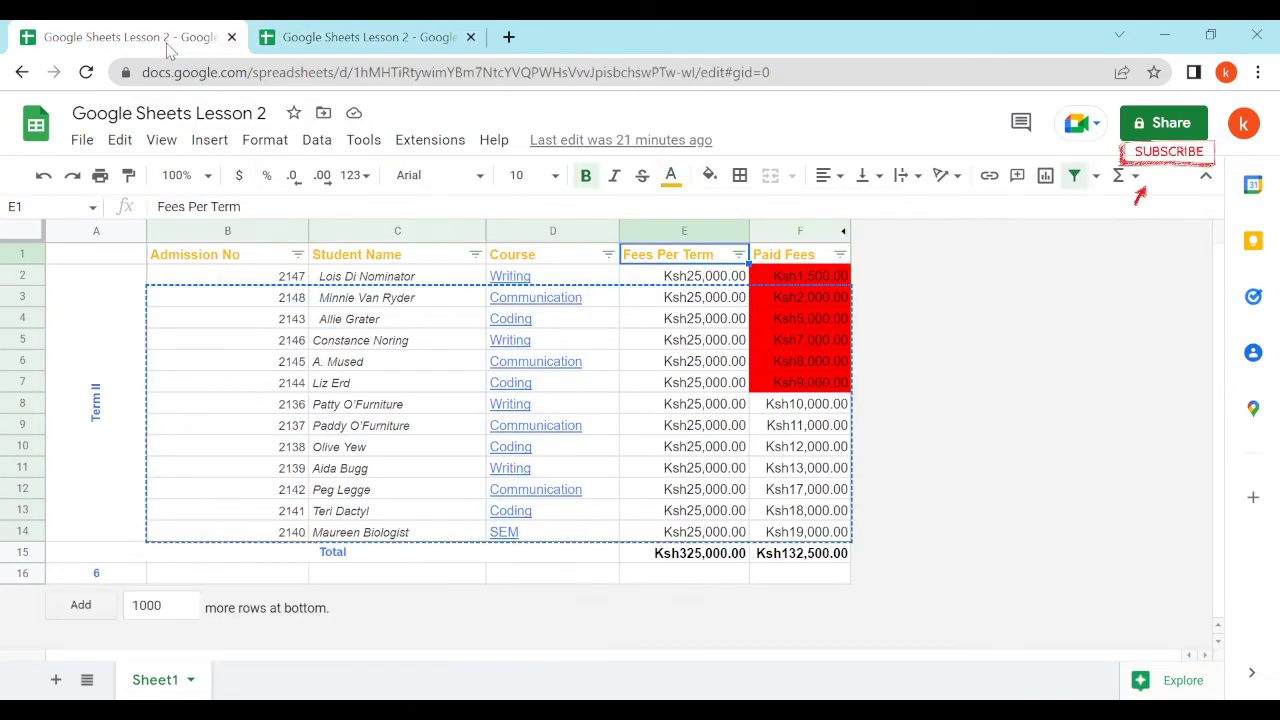
{"action": "left_click", "coordinate": [373, 45]}
{"action": "left_click", "coordinate": [71, 480]}
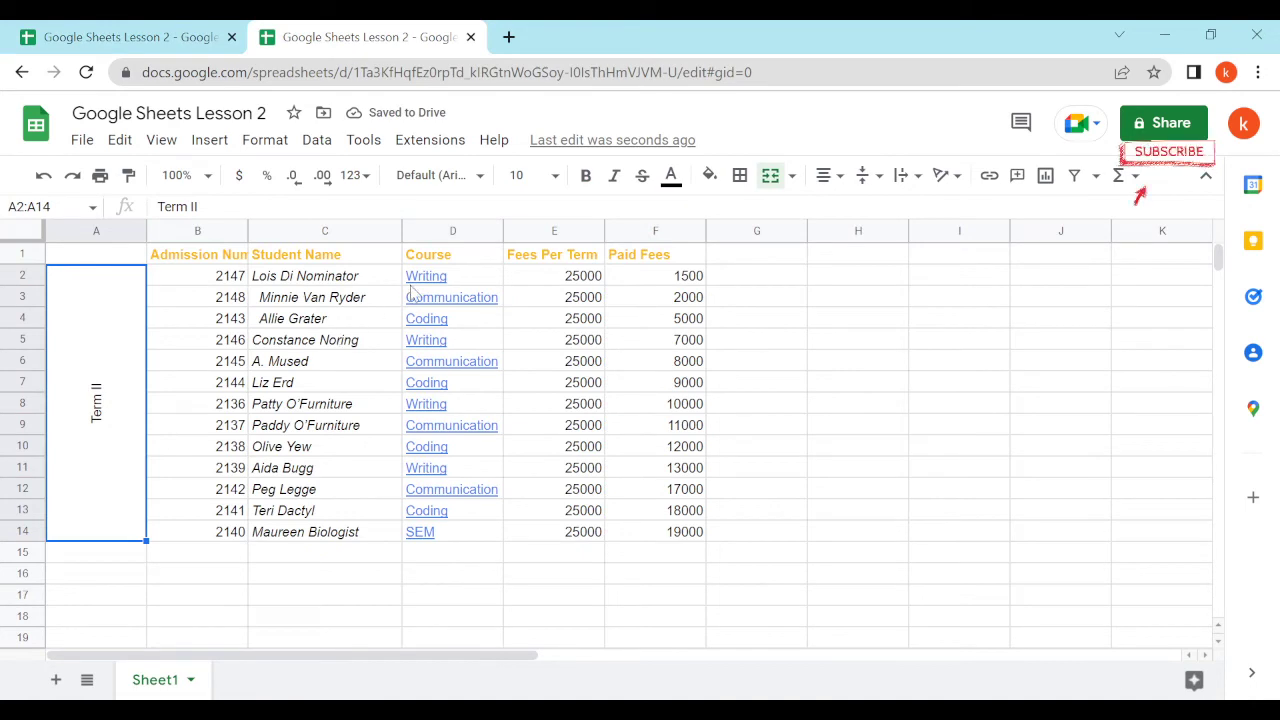
{"action": "left_click", "coordinate": [671, 176]}
{"action": "left_click", "coordinate": [722, 237]}
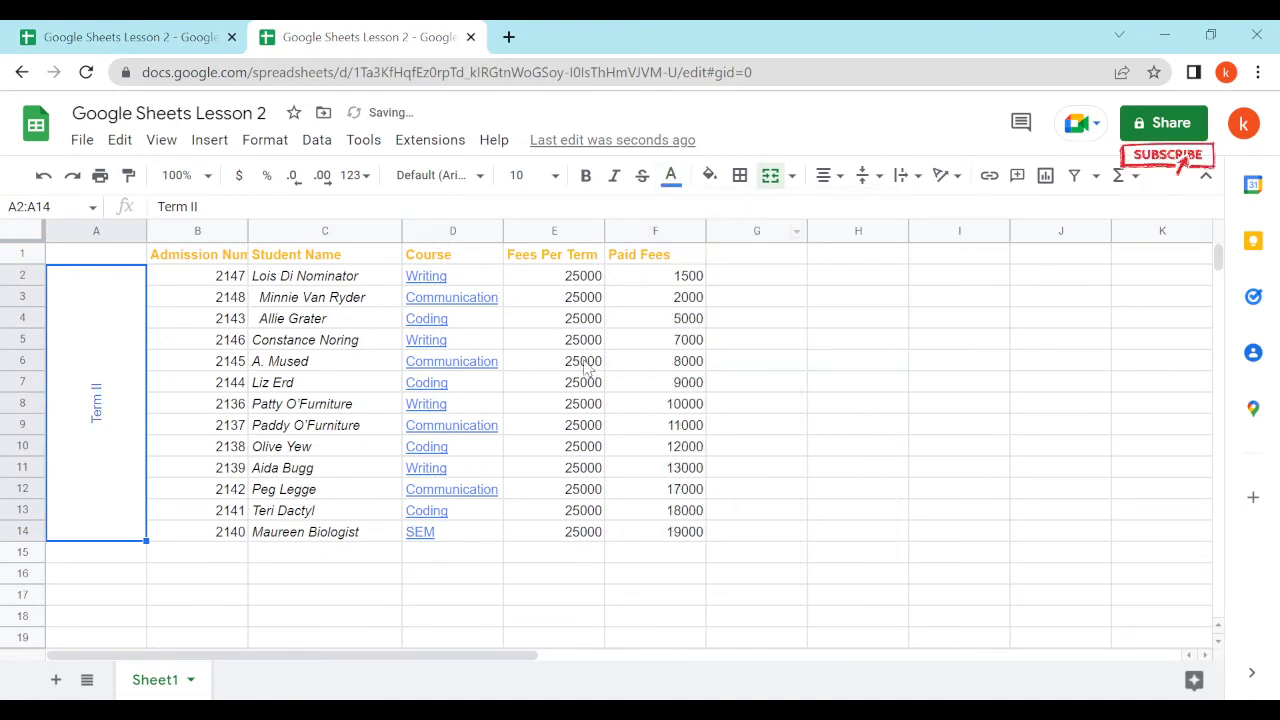
Step: Examine the font settings of several data cells in the new spreadsheet and view the font list without choosing one
{"action": "left_click", "coordinate": [277, 314]}
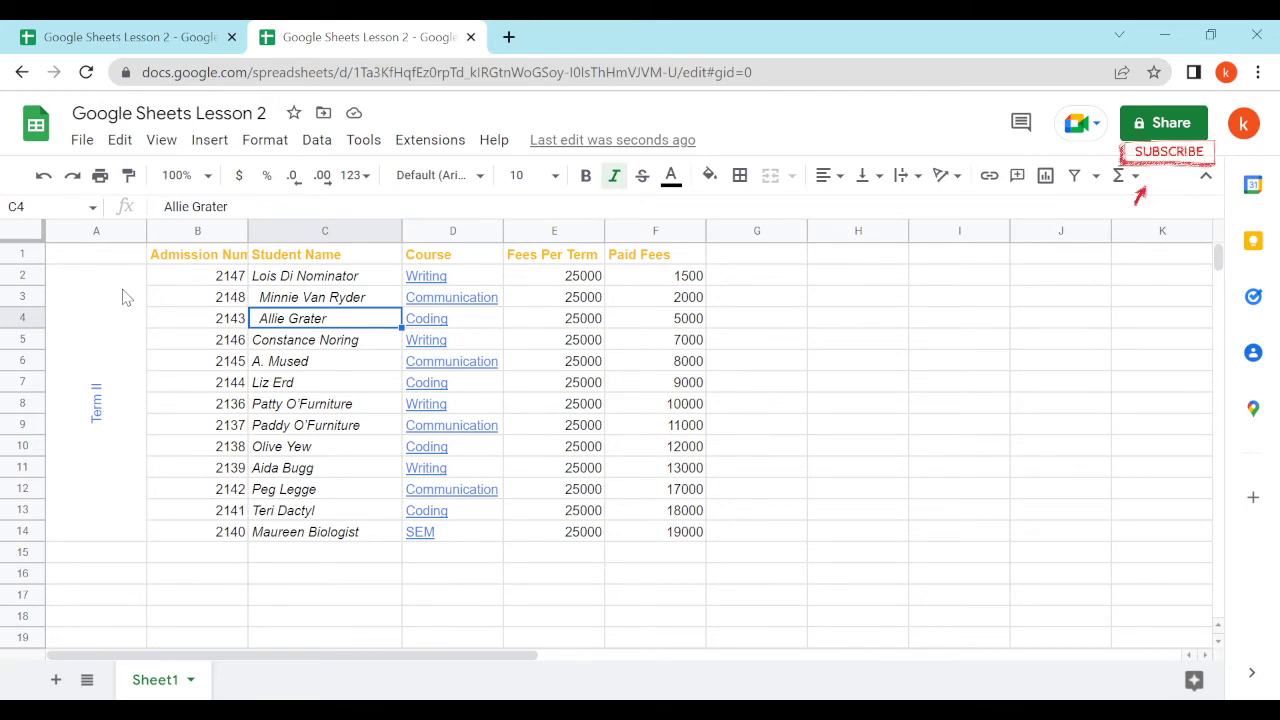
{"action": "left_click", "coordinate": [222, 404]}
{"action": "left_click", "coordinate": [222, 340]}
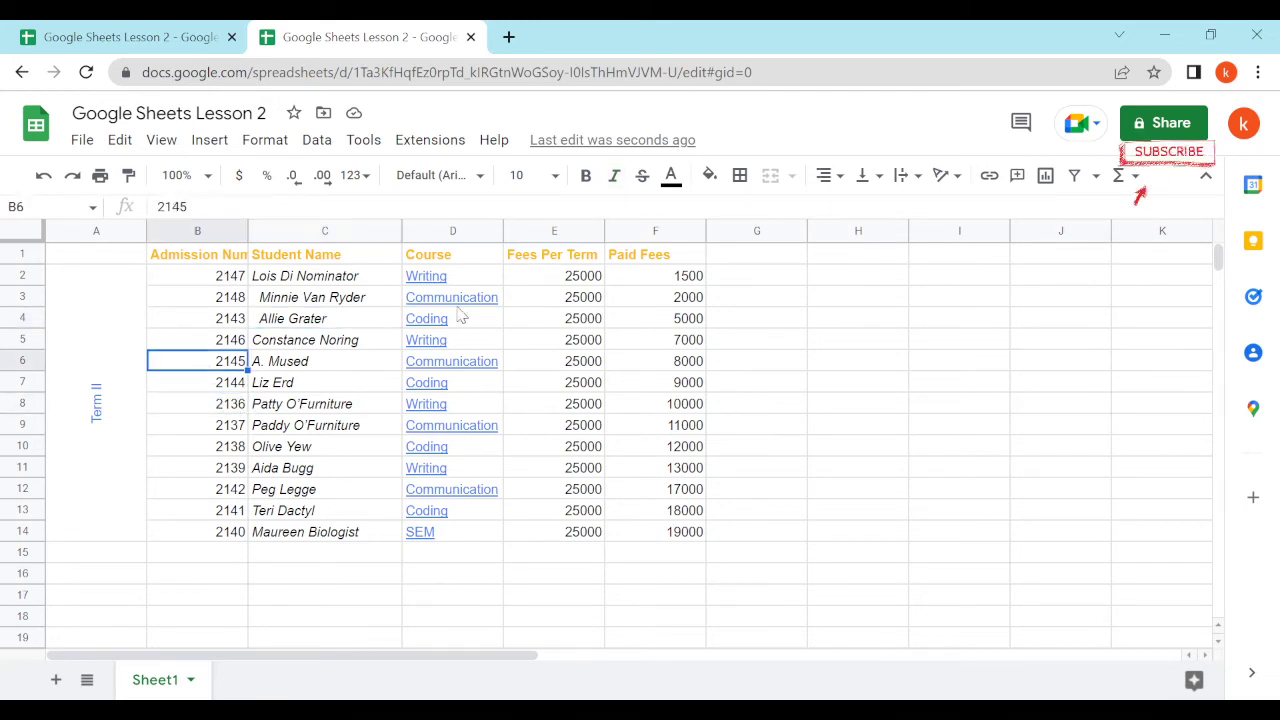
{"action": "left_click", "coordinate": [496, 298]}
{"action": "left_click", "coordinate": [636, 281]}
{"action": "left_click", "coordinate": [678, 318]}
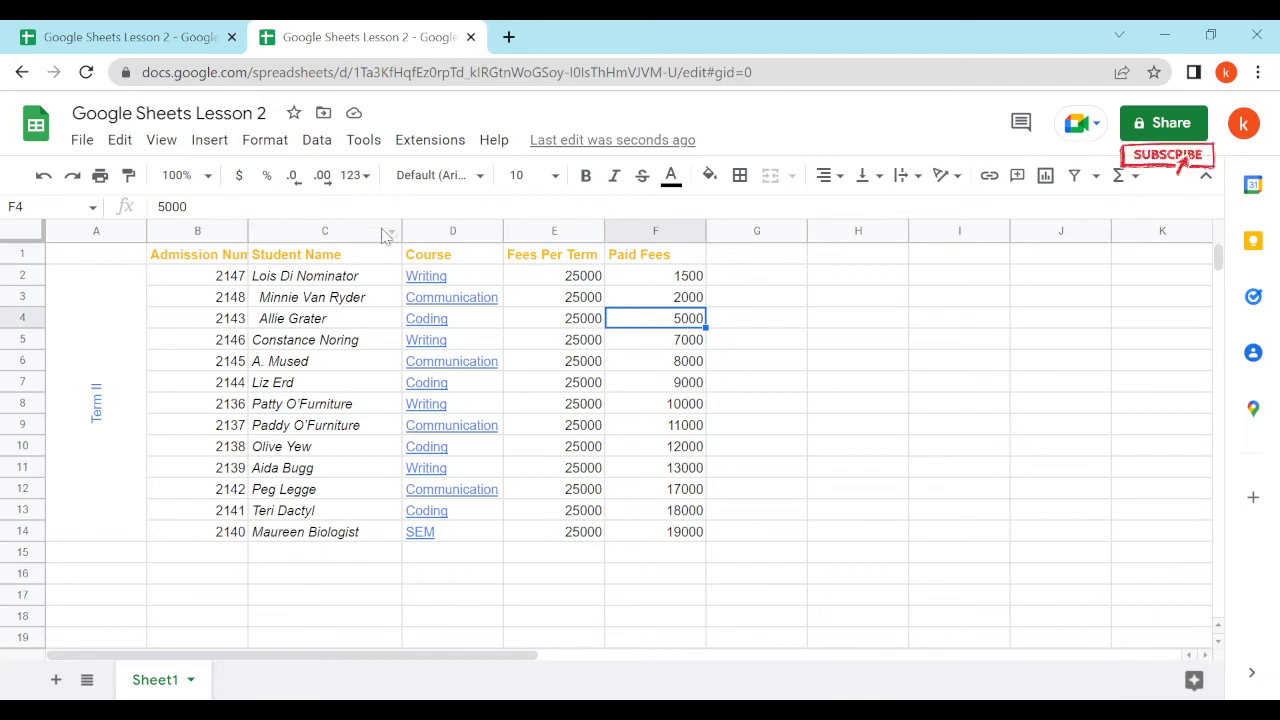
{"action": "left_click", "coordinate": [476, 180]}
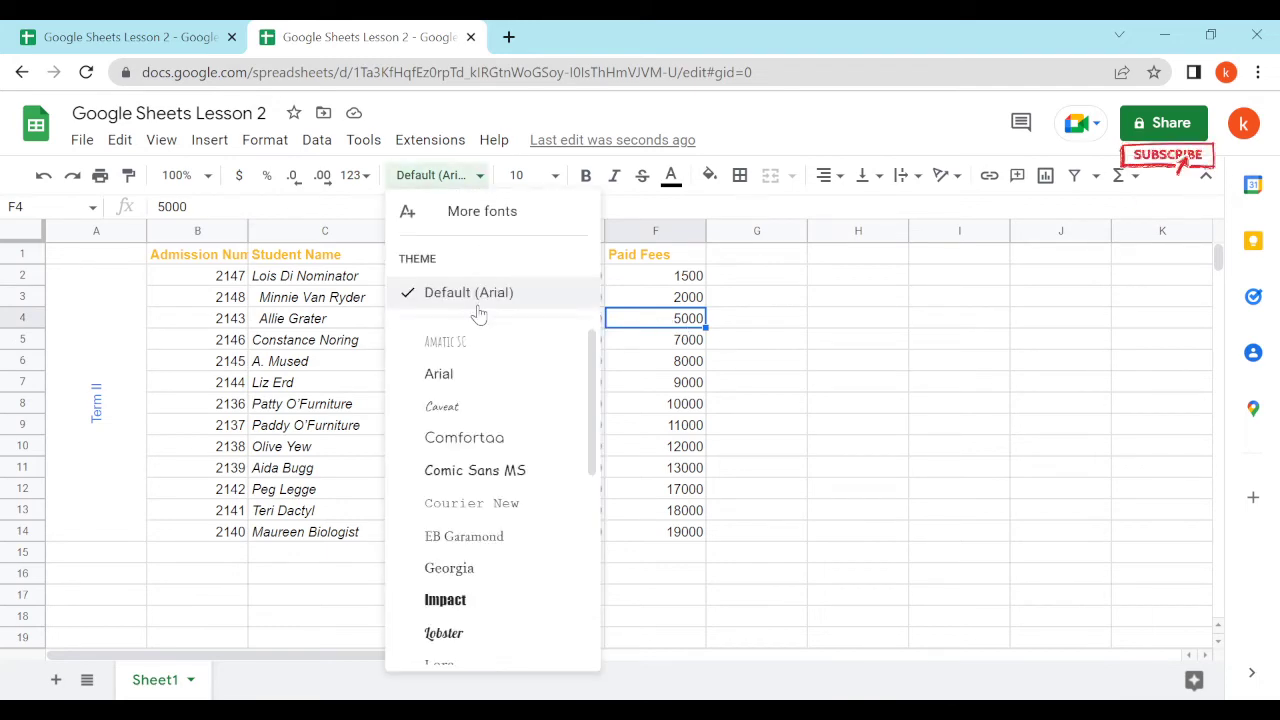
{"action": "left_click", "coordinate": [318, 345]}
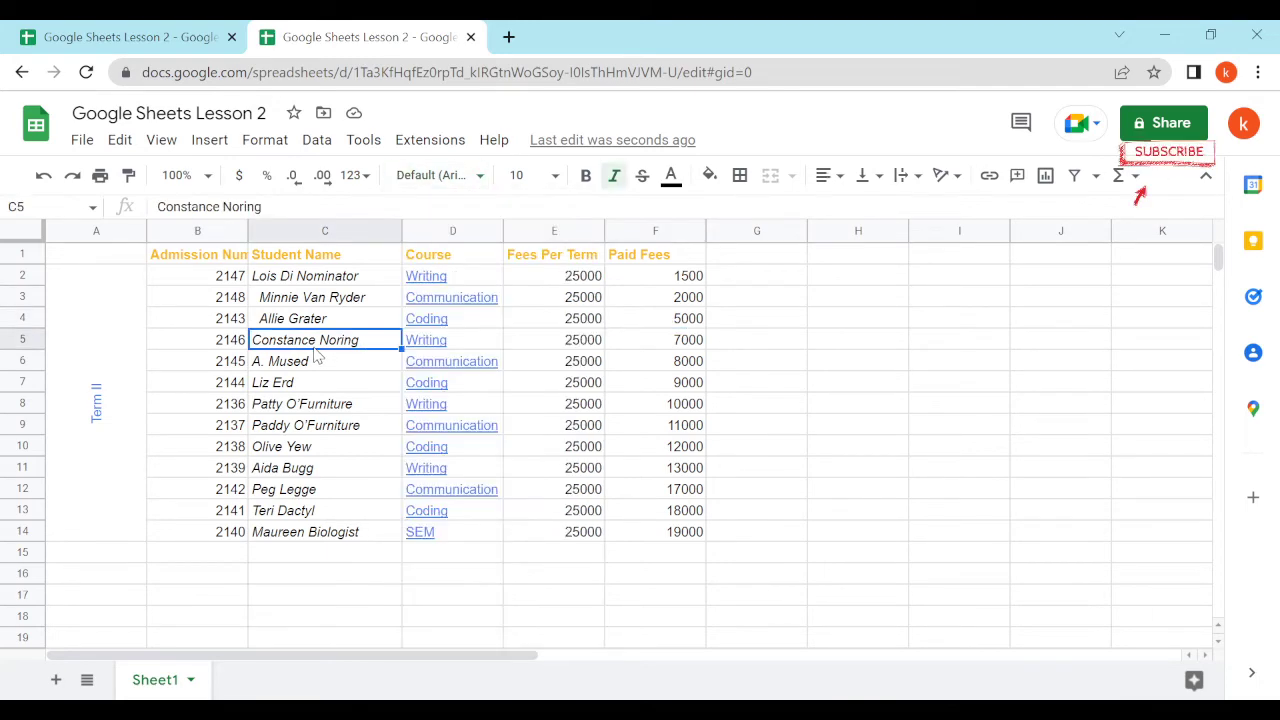
Step: Examine the font and font size of the data cells in each column of the sample spreadsheet, comparing with the new spreadsheet
{"action": "left_click", "coordinate": [132, 40]}
{"action": "left_click", "coordinate": [396, 36]}
{"action": "left_click", "coordinate": [129, 40]}
{"action": "left_click", "coordinate": [257, 378]}
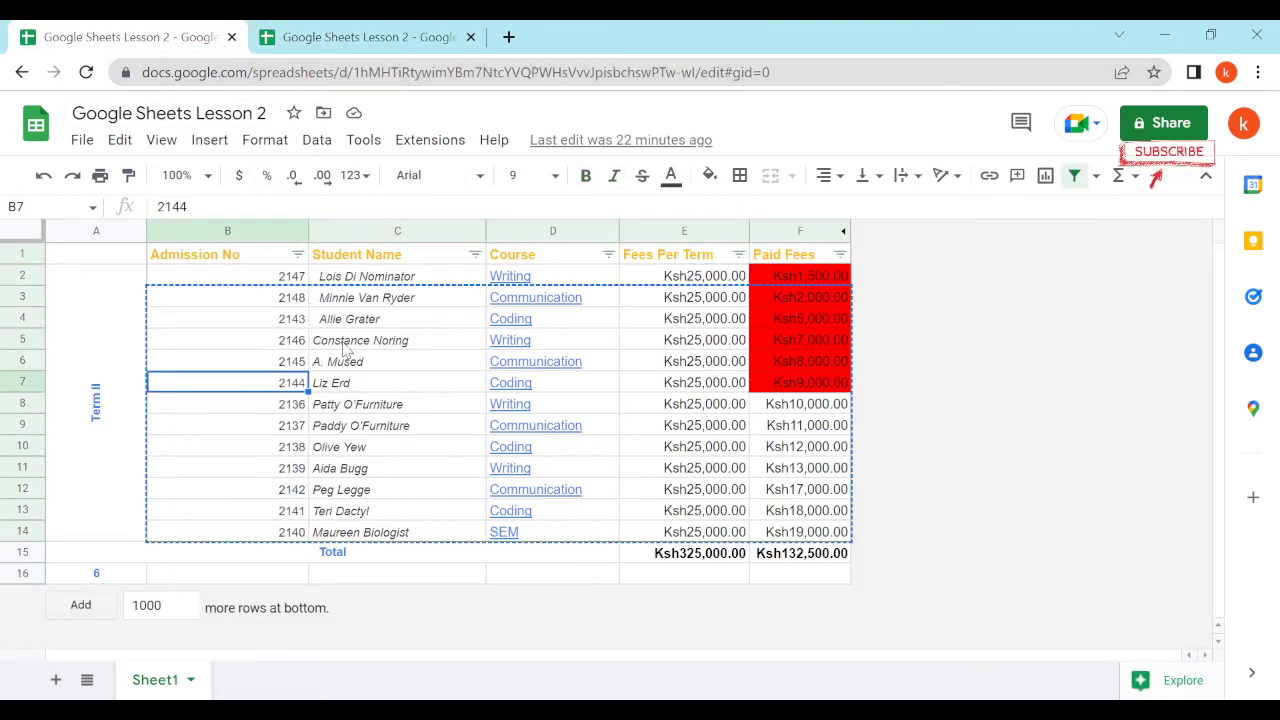
{"action": "left_click", "coordinate": [405, 361]}
{"action": "left_click", "coordinate": [545, 322]}
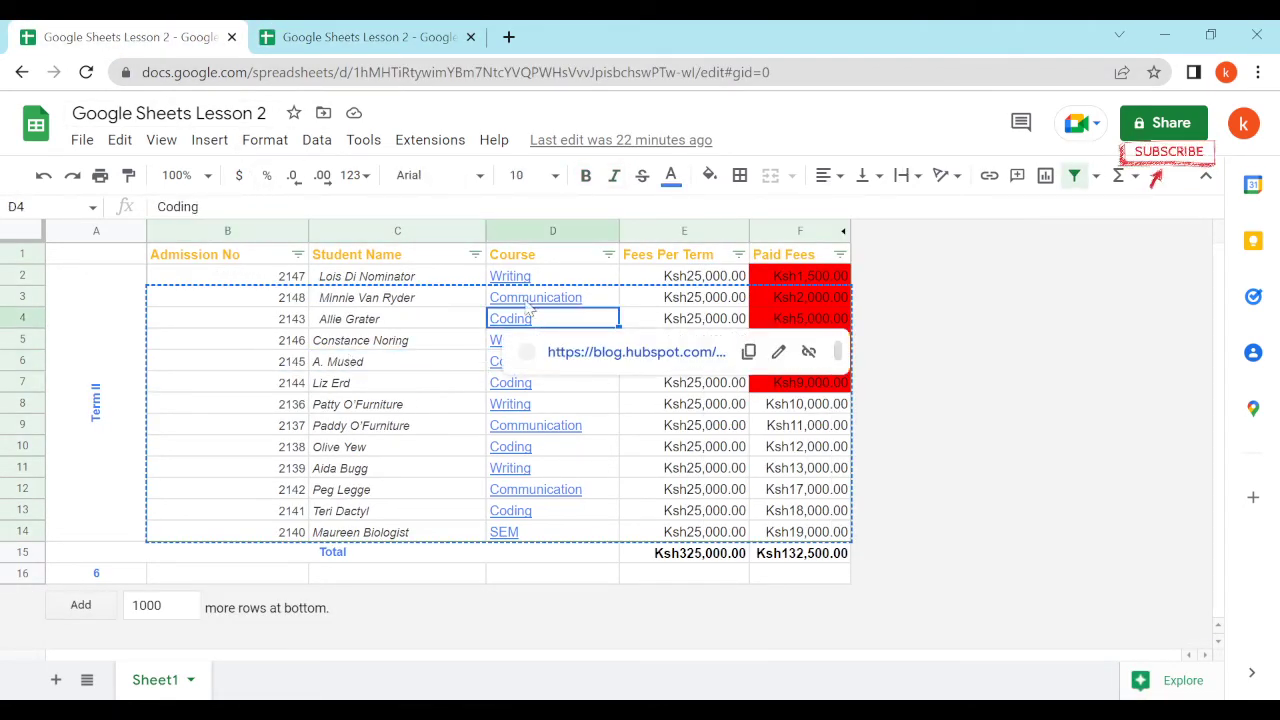
{"action": "left_click", "coordinate": [248, 323]}
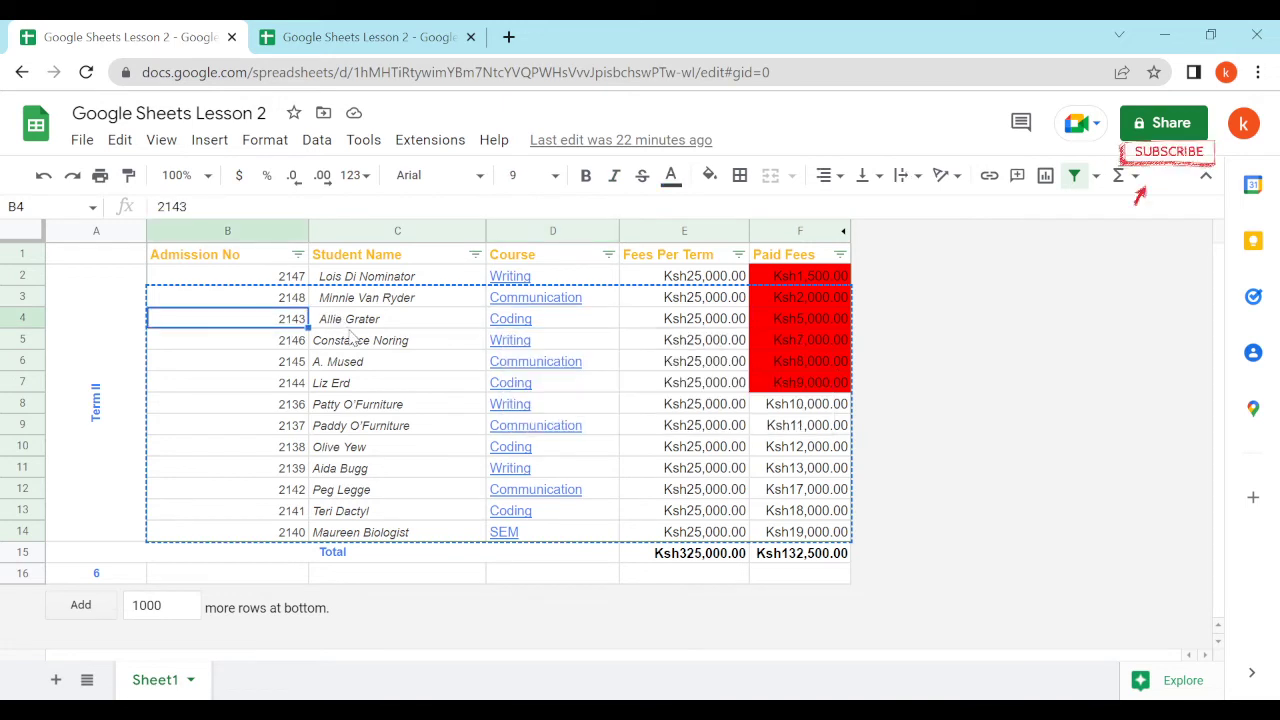
{"action": "left_click", "coordinate": [383, 324]}
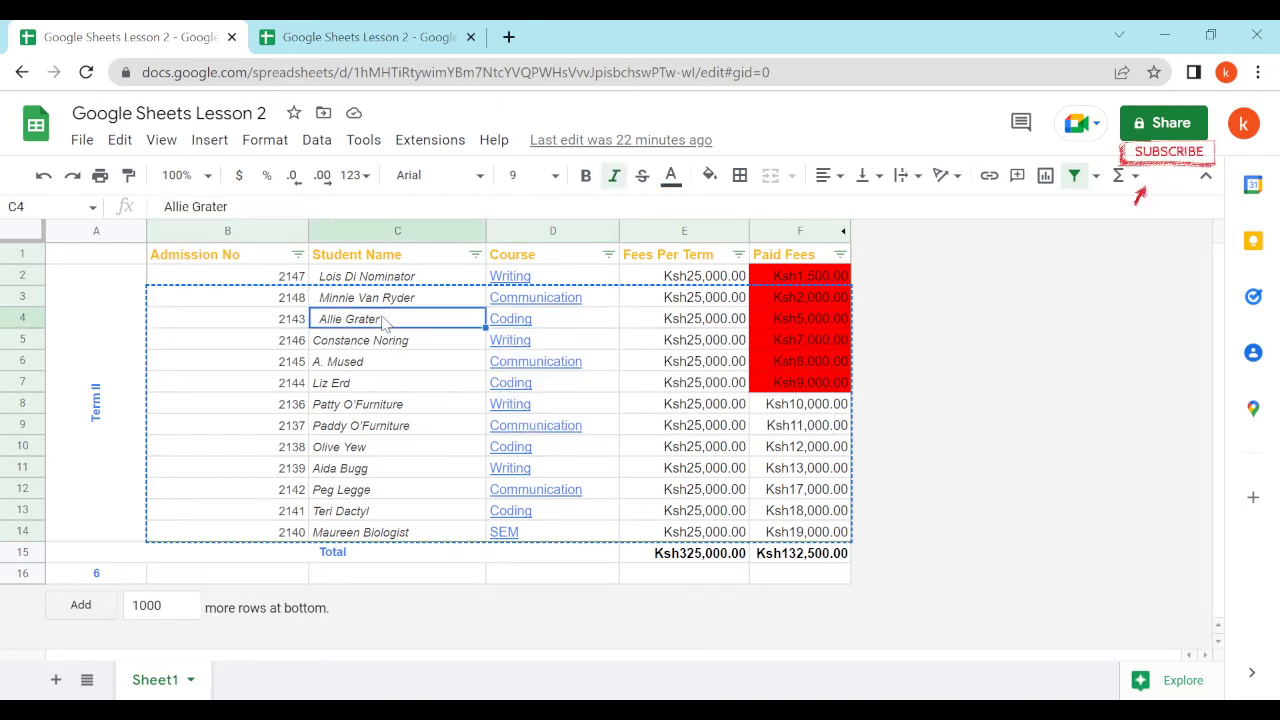
{"action": "left_click", "coordinate": [591, 301]}
{"action": "left_click", "coordinate": [608, 254]}
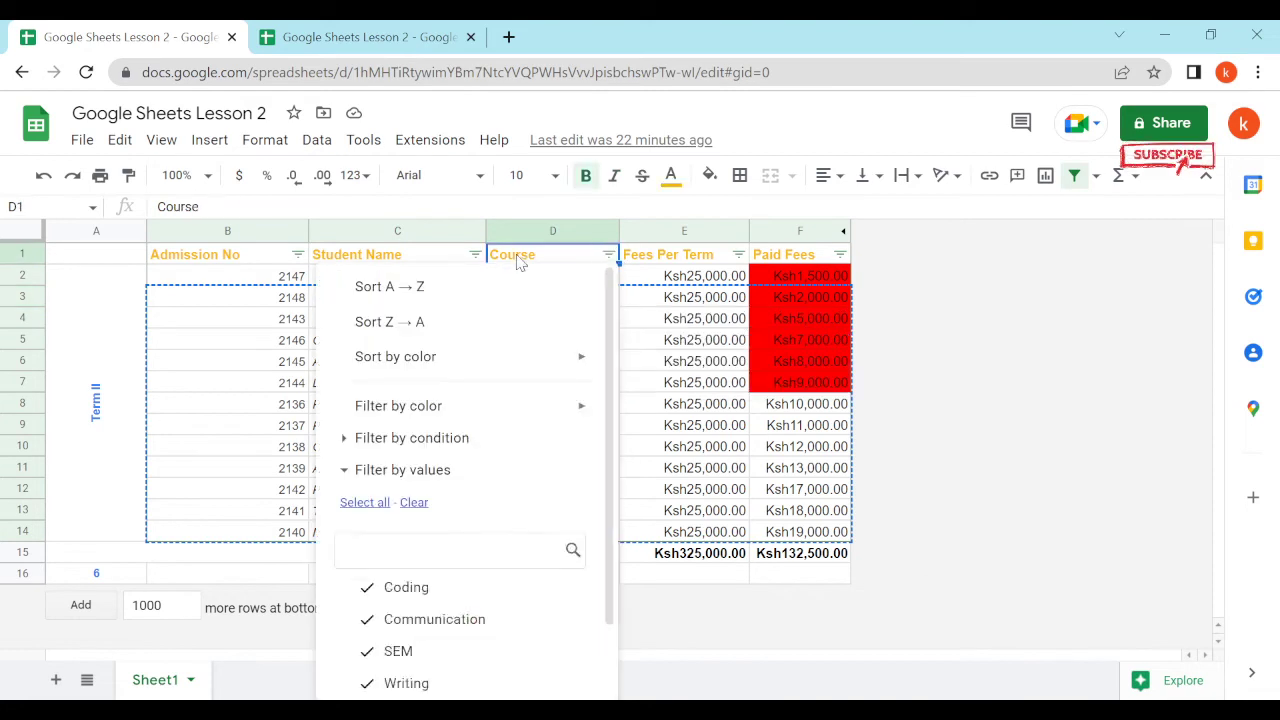
{"action": "left_click", "coordinate": [700, 282]}
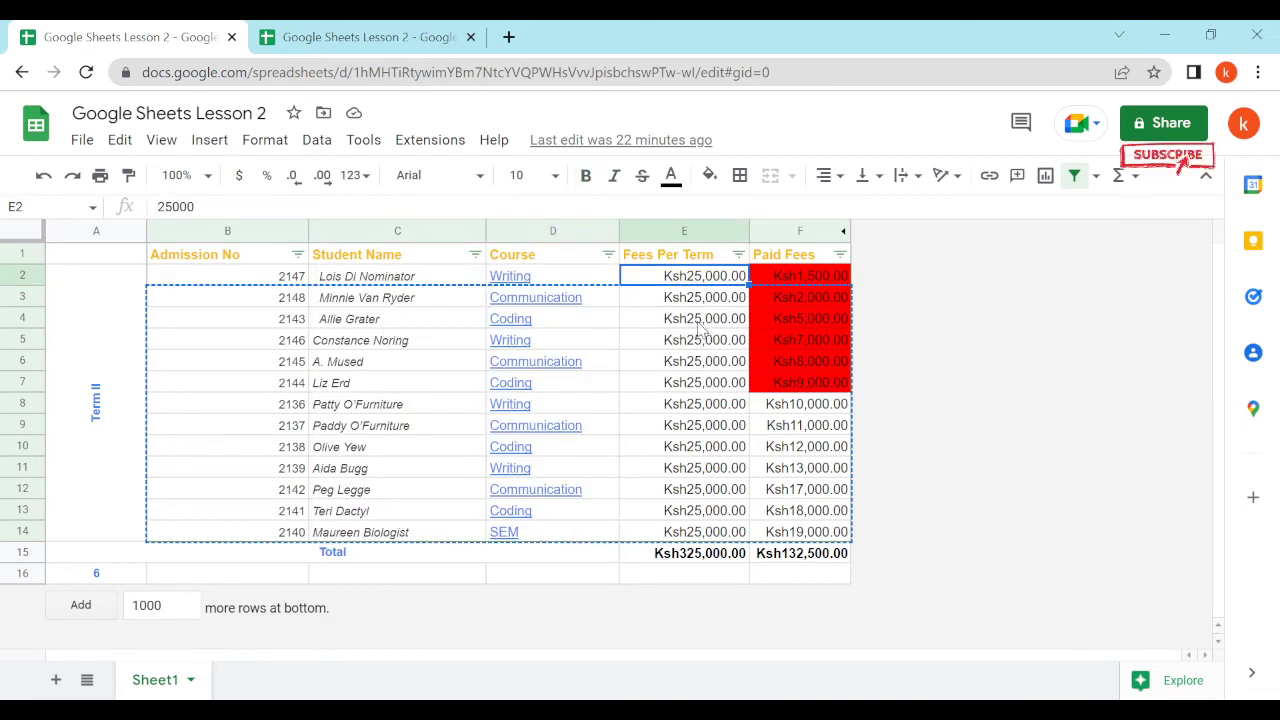
{"action": "left_click", "coordinate": [697, 327]}
{"action": "left_click", "coordinate": [798, 303]}
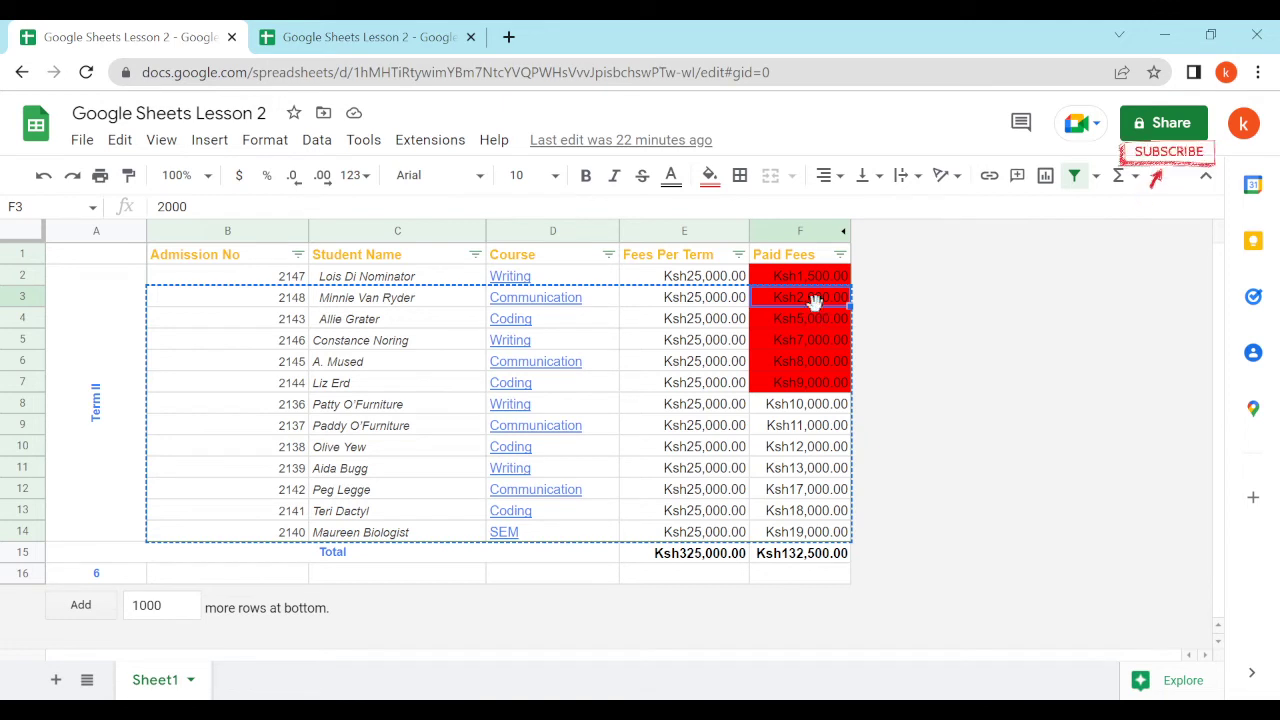
Step: Examine the font and font size of the headers from Fees Per Term back to Admission No in the sample spreadsheet
{"action": "left_click", "coordinate": [680, 258]}
{"action": "left_click", "coordinate": [521, 262]}
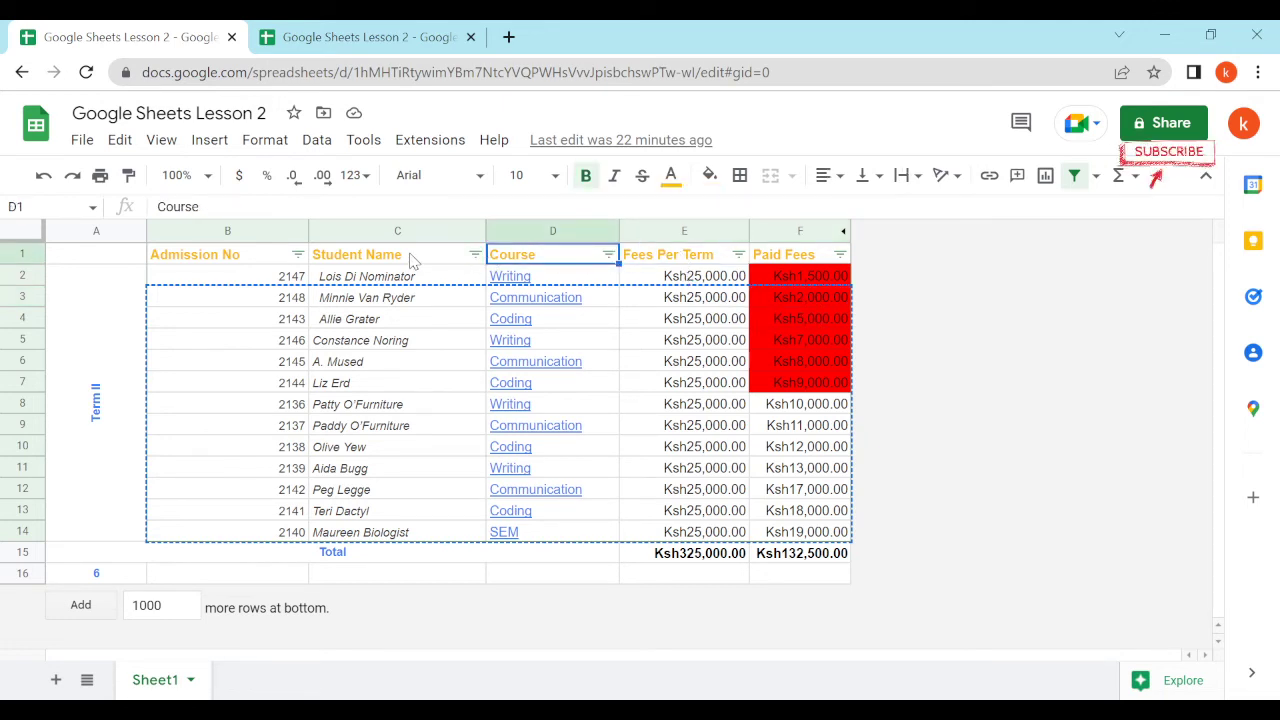
{"action": "left_click", "coordinate": [409, 262]}
{"action": "left_click", "coordinate": [230, 254]}
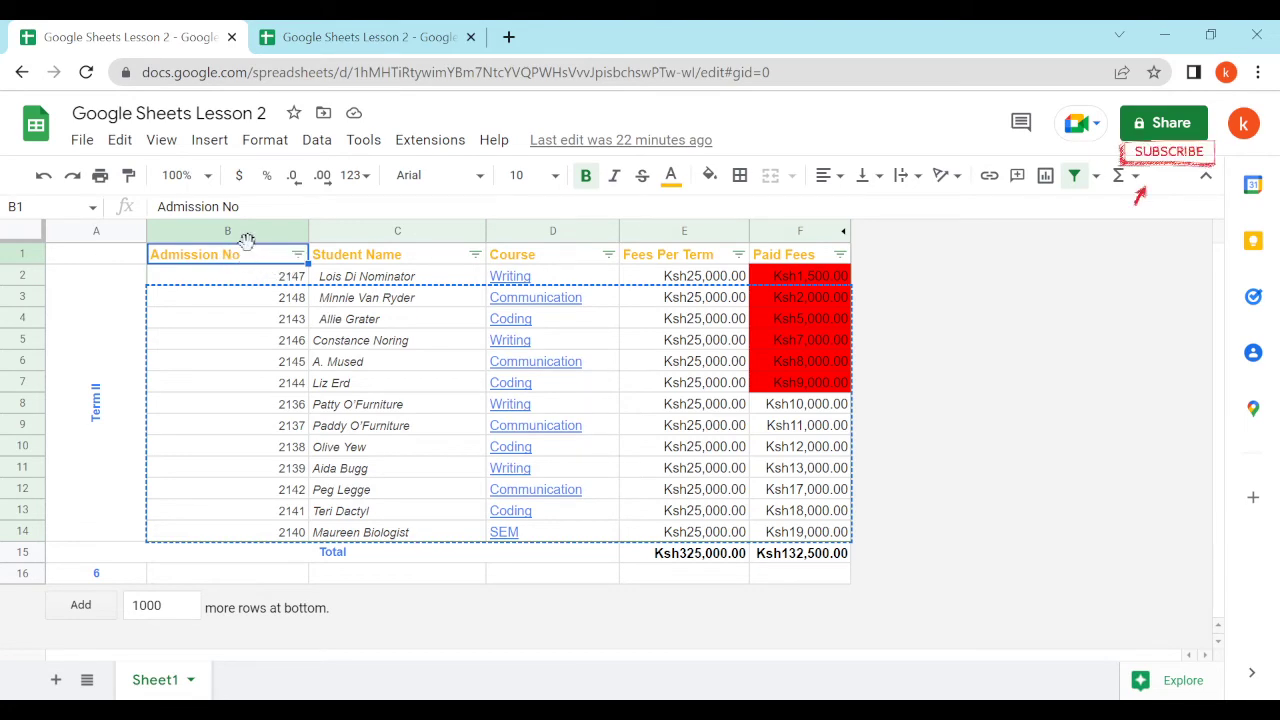
Step: Set the font size of the admission numbers and student names in B2:C14 of the new spreadsheet to 9
{"action": "left_click", "coordinate": [360, 37]}
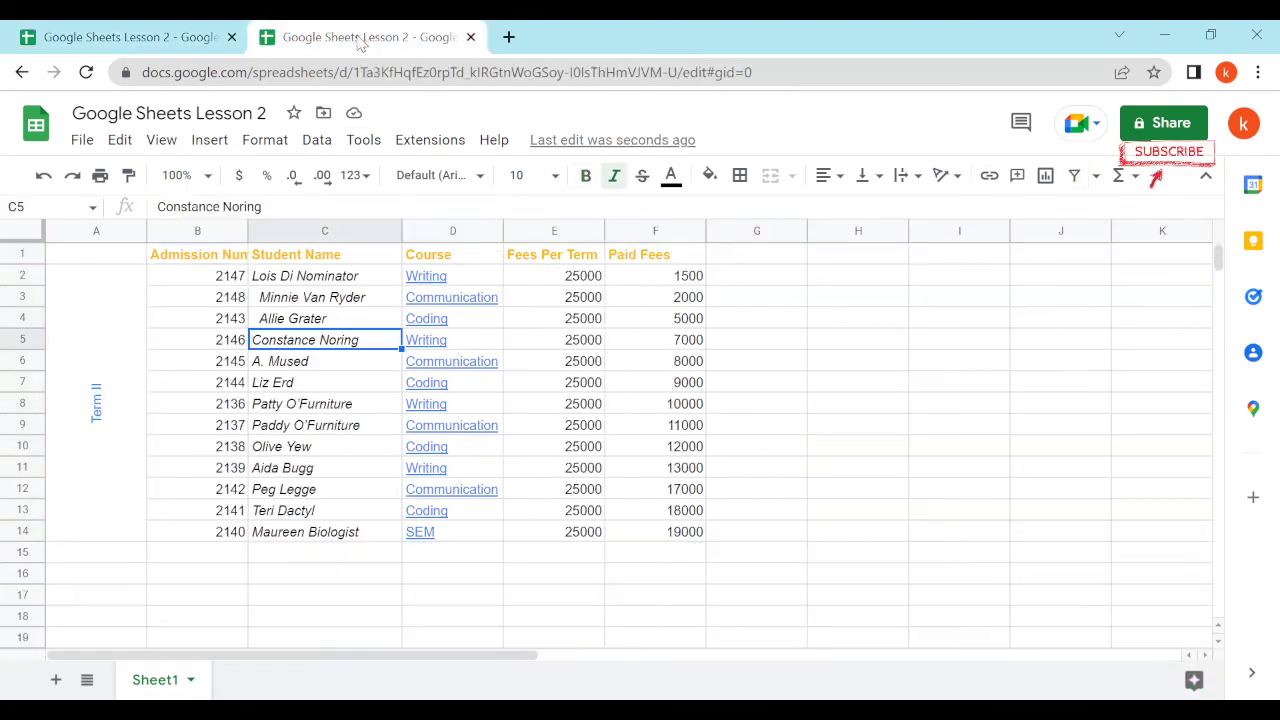
{"action": "left_click", "coordinate": [203, 279]}
{"action": "left_click_drag", "start_coordinate": [203, 279], "coordinate": [341, 534]}
{"action": "left_click", "coordinate": [554, 176]}
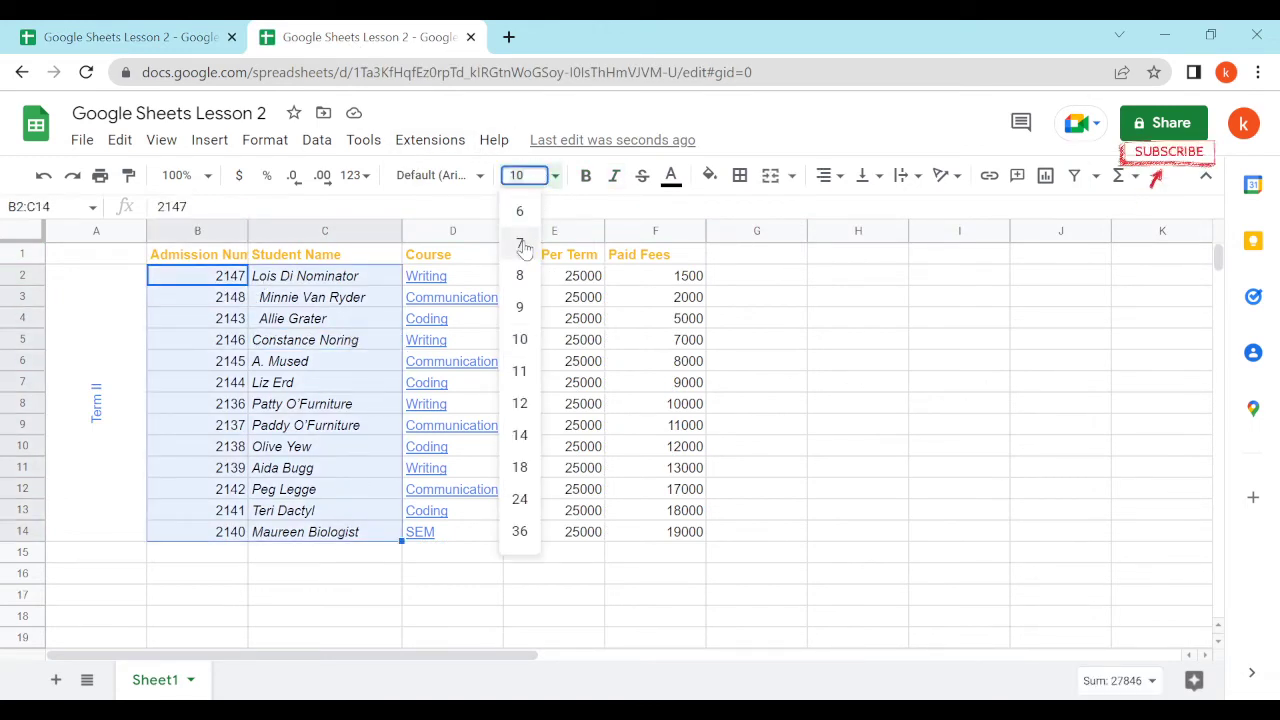
{"action": "left_click", "coordinate": [519, 307]}
Step: Set the font size of the course and fee cells in D2:F14 and of the headers in B1:F1 to 10
{"action": "left_click_drag", "start_coordinate": [465, 275], "coordinate": [686, 532]}
{"action": "left_click", "coordinate": [556, 176]}
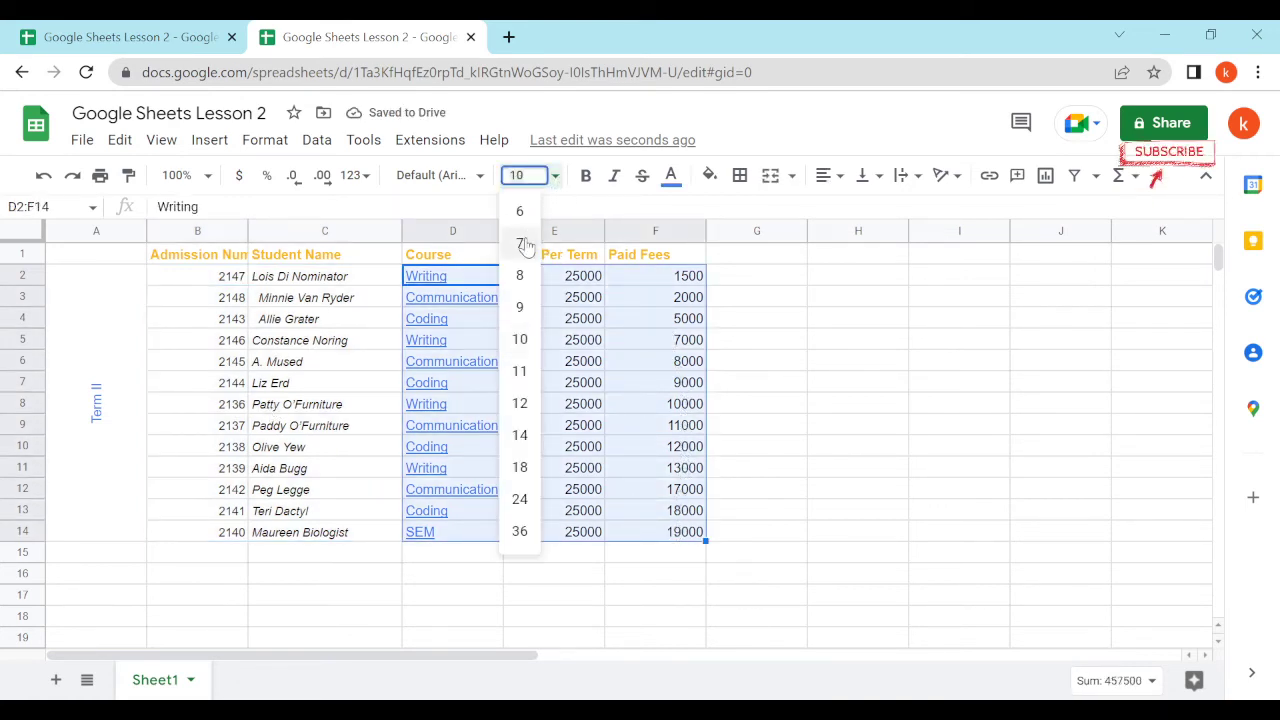
{"action": "left_click", "coordinate": [519, 339]}
{"action": "left_click_drag", "start_coordinate": [247, 262], "coordinate": [628, 265]}
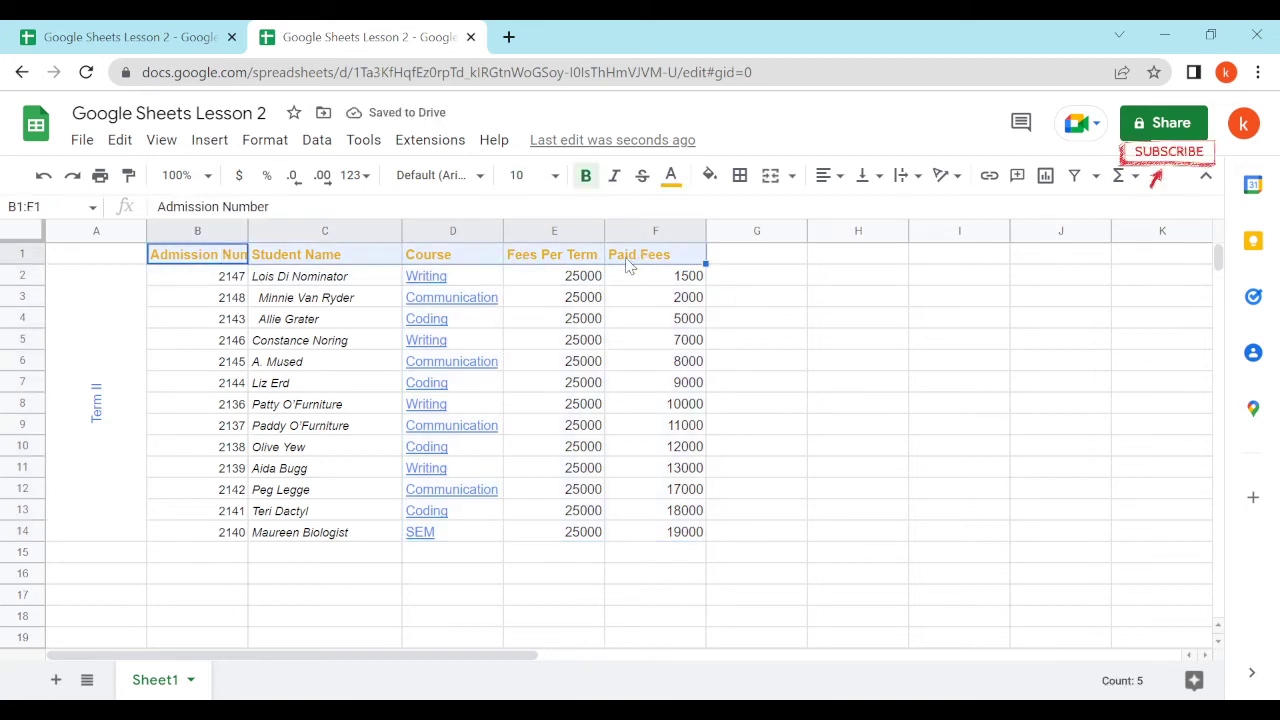
{"action": "left_click", "coordinate": [555, 176]}
{"action": "left_click", "coordinate": [520, 341]}
Step: Check which font the admission number cells use in the sample spreadsheet, and close the font list without choosing one
{"action": "left_click", "coordinate": [130, 37]}
{"action": "left_click", "coordinate": [262, 385]}
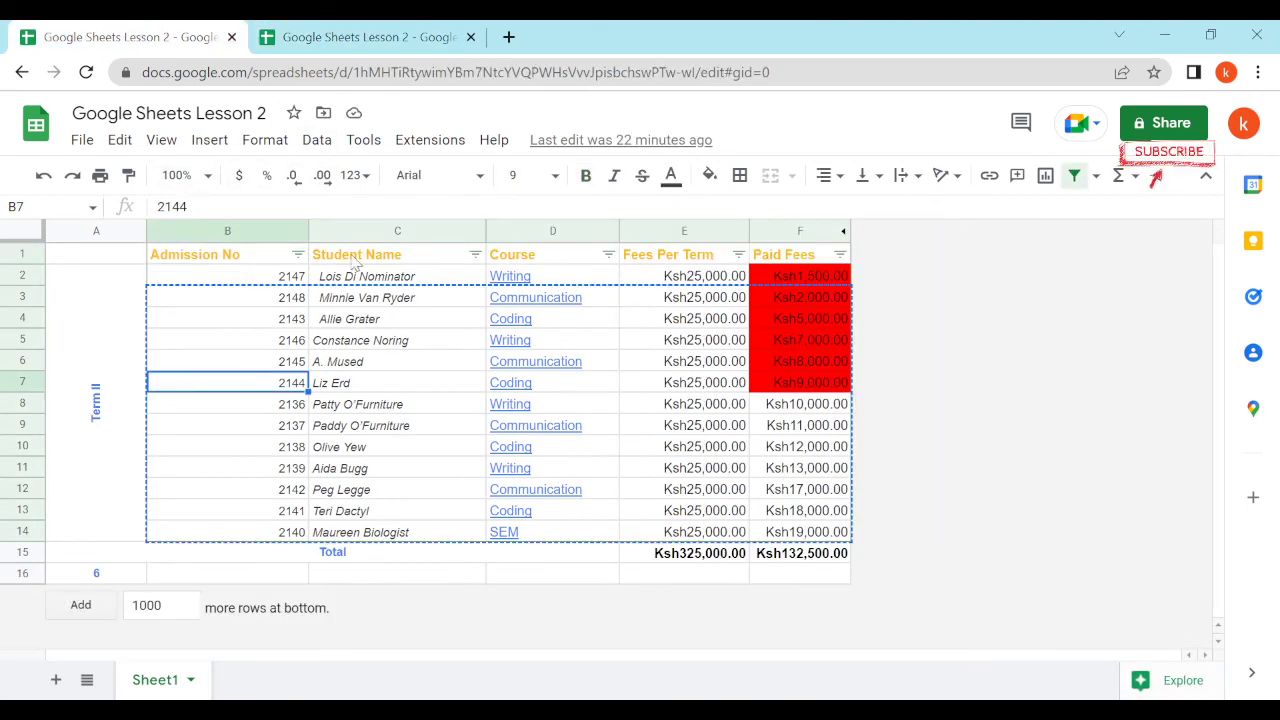
{"action": "left_click", "coordinate": [472, 176]}
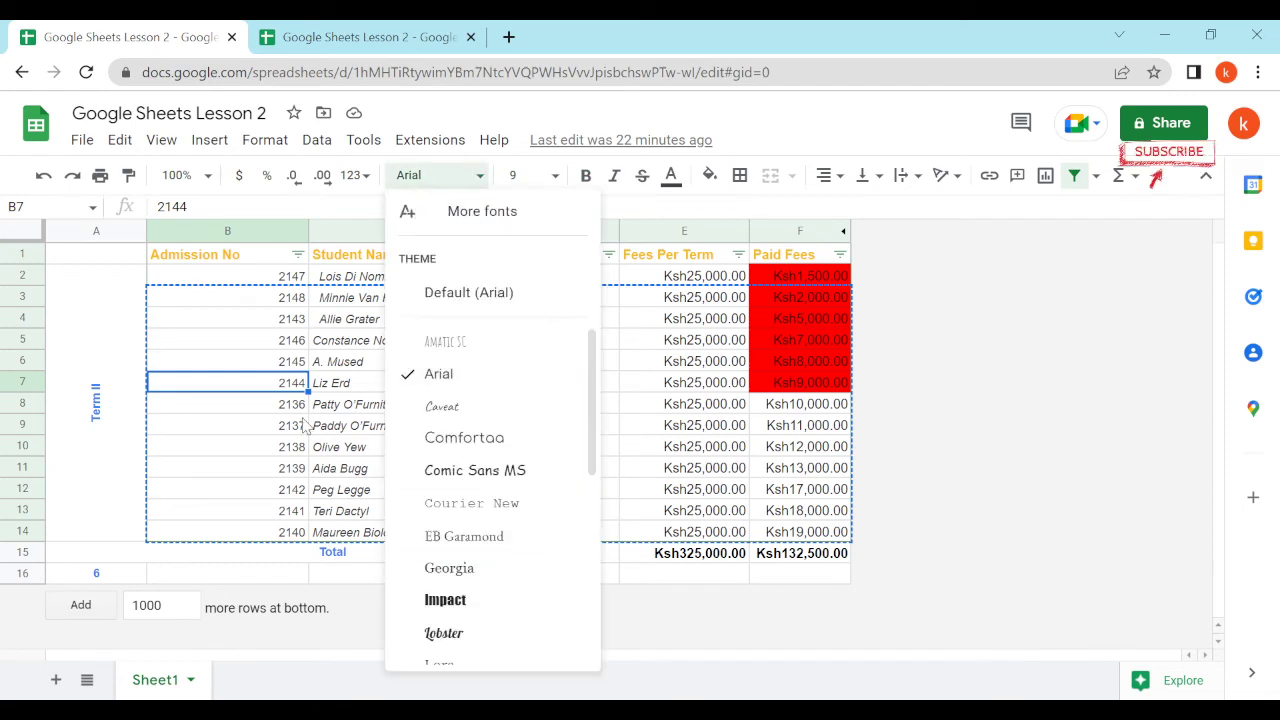
{"action": "left_click", "coordinate": [354, 449]}
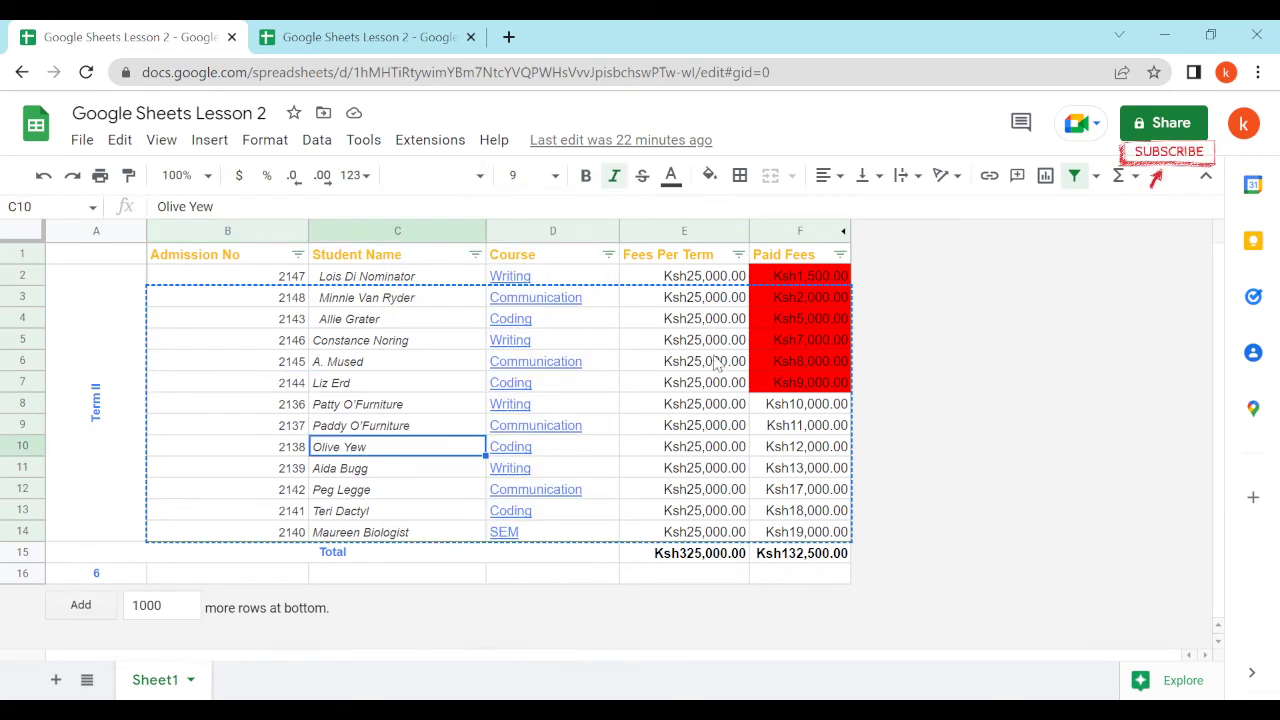
Step: Set the font of the table range A1:F14 in the new spreadsheet to Arial
{"action": "left_click", "coordinate": [810, 341]}
{"action": "left_click", "coordinate": [398, 37]}
{"action": "left_click_drag", "start_coordinate": [109, 252], "coordinate": [480, 300]}
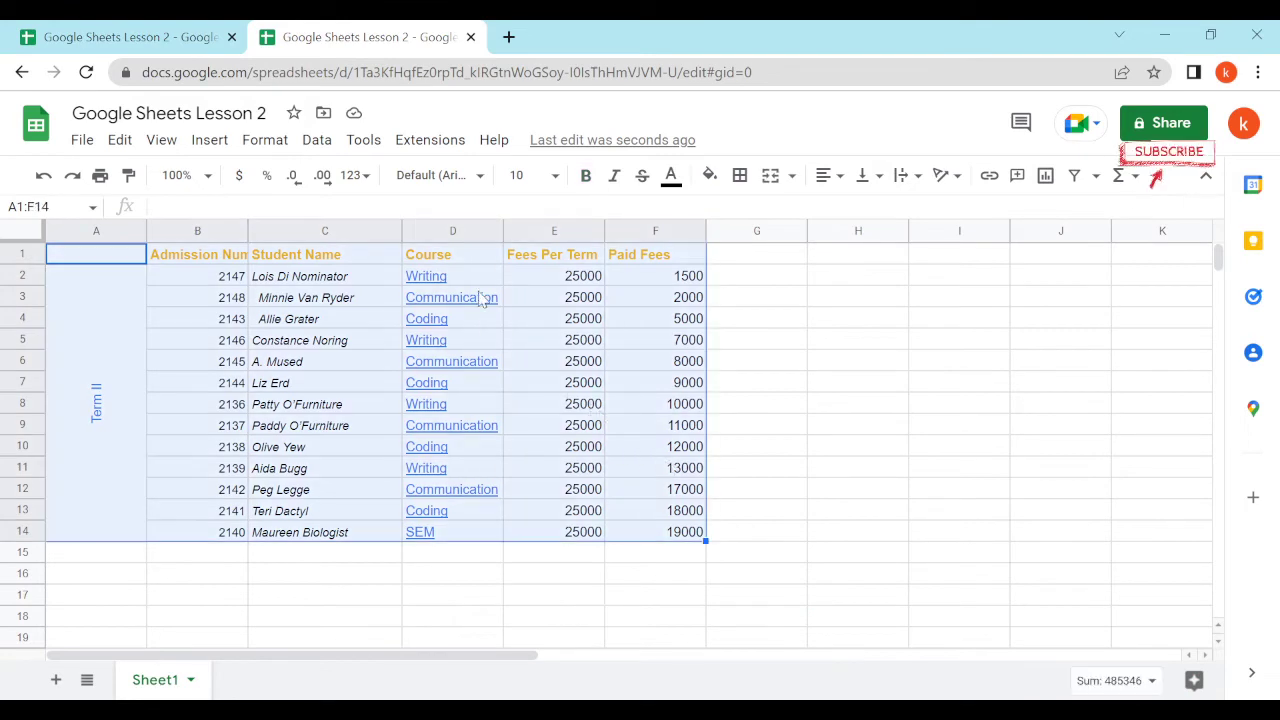
{"action": "left_click", "coordinate": [460, 177]}
{"action": "left_click", "coordinate": [450, 371]}
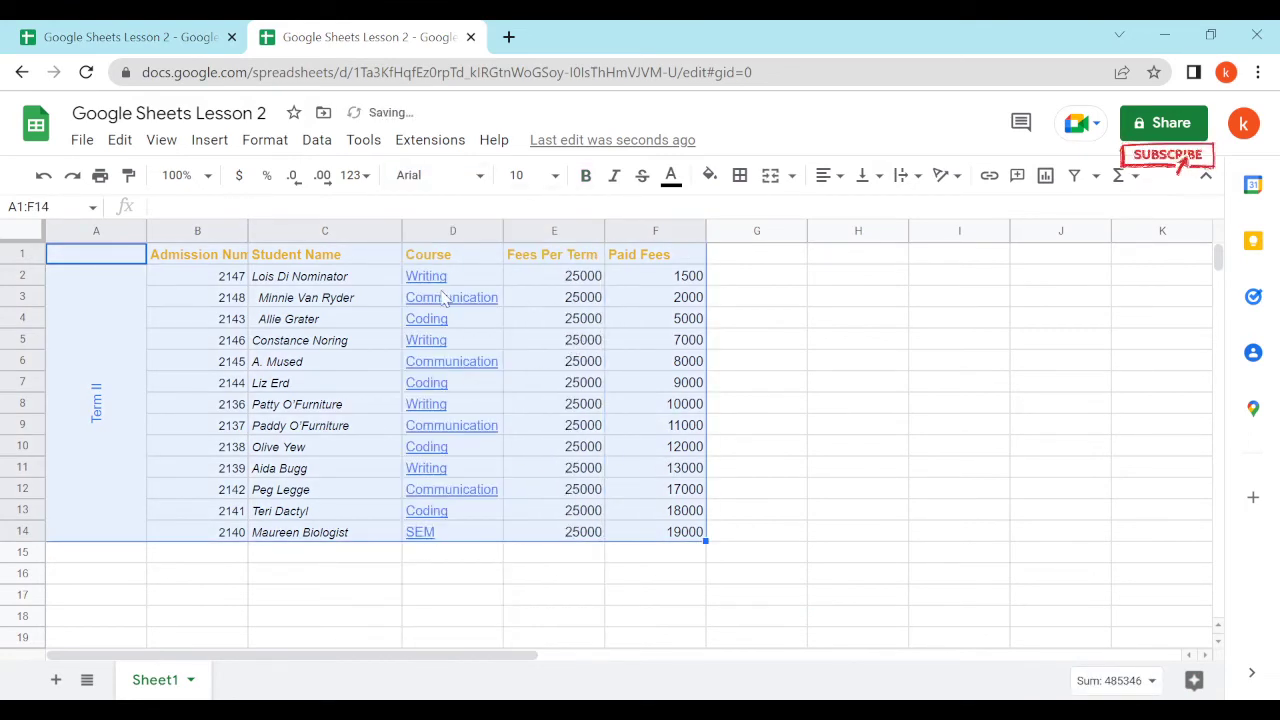
Step: Examine the merged Total label, the formulas in E15 and F15, and cell A16 in the sample spreadsheet
{"action": "left_click", "coordinate": [175, 48]}
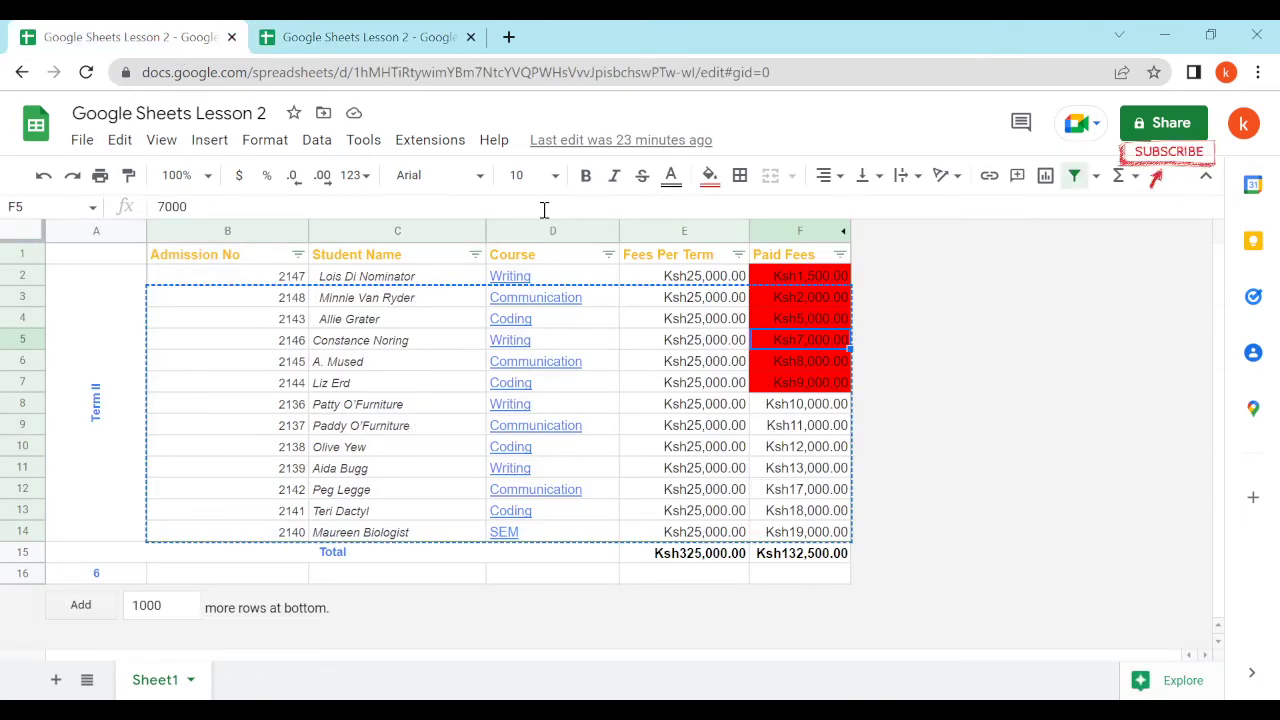
{"action": "left_click", "coordinate": [350, 560]}
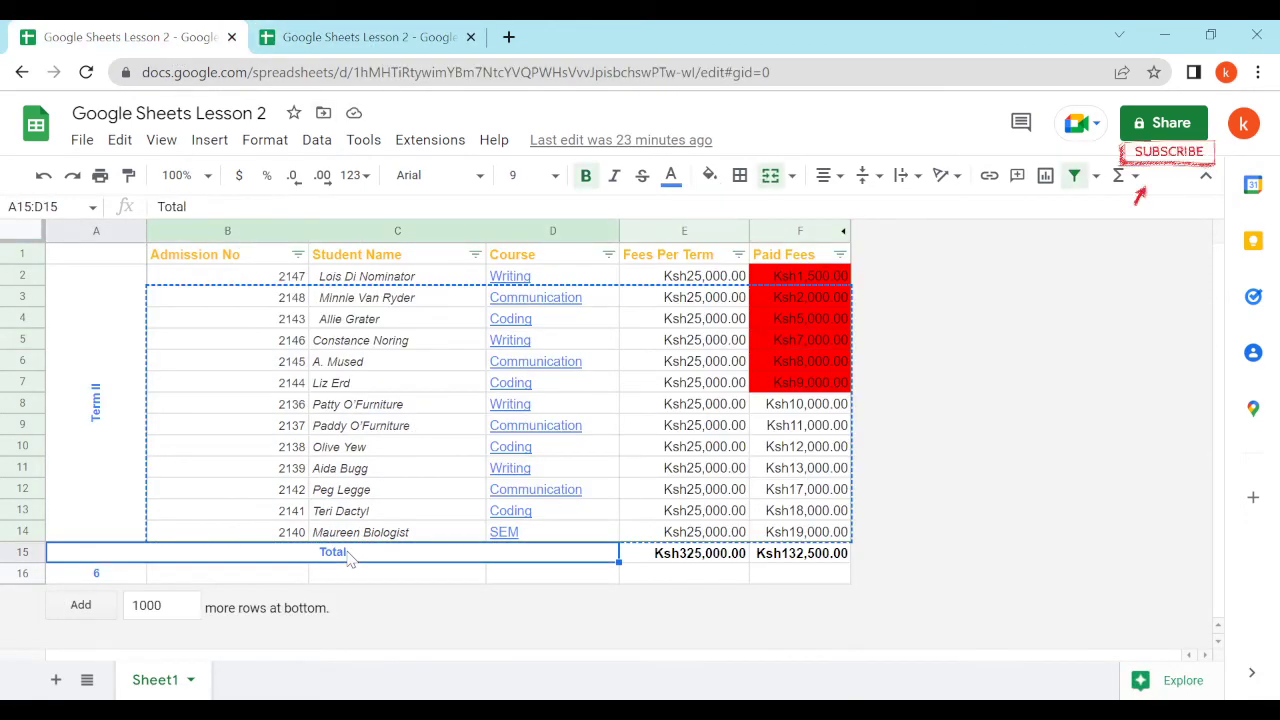
{"action": "left_click", "coordinate": [720, 560]}
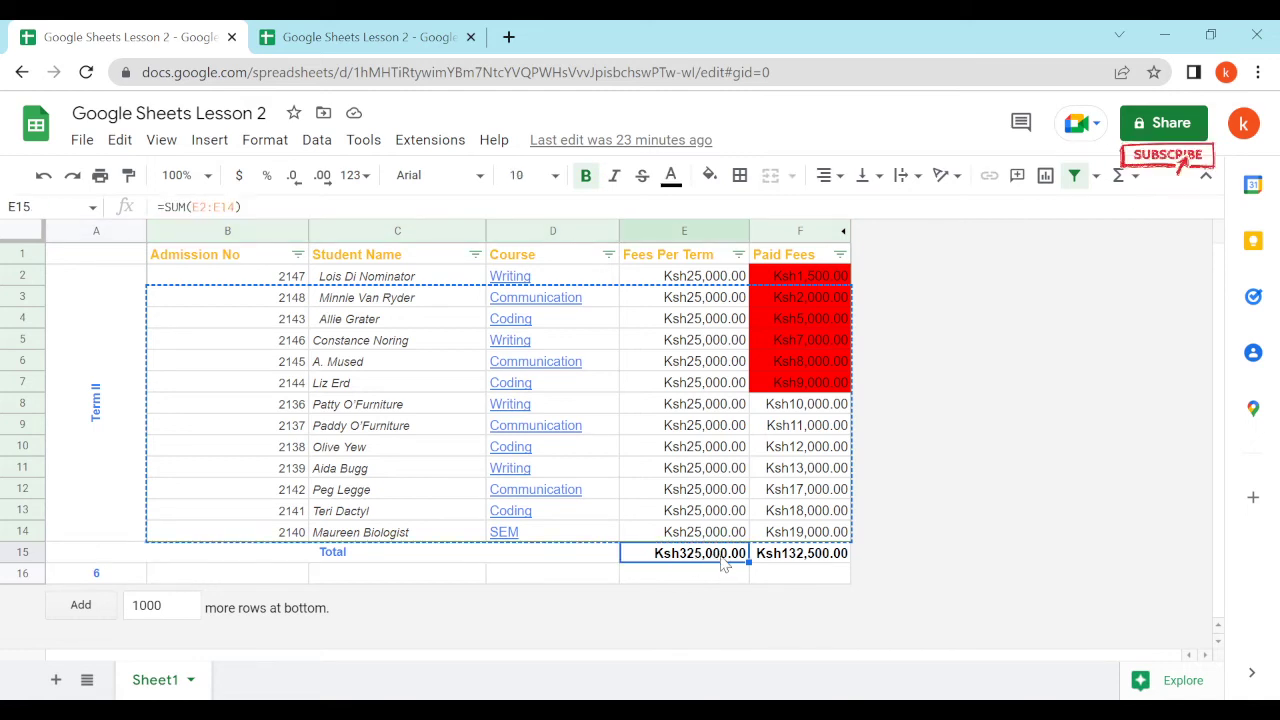
{"action": "left_click", "coordinate": [818, 560]}
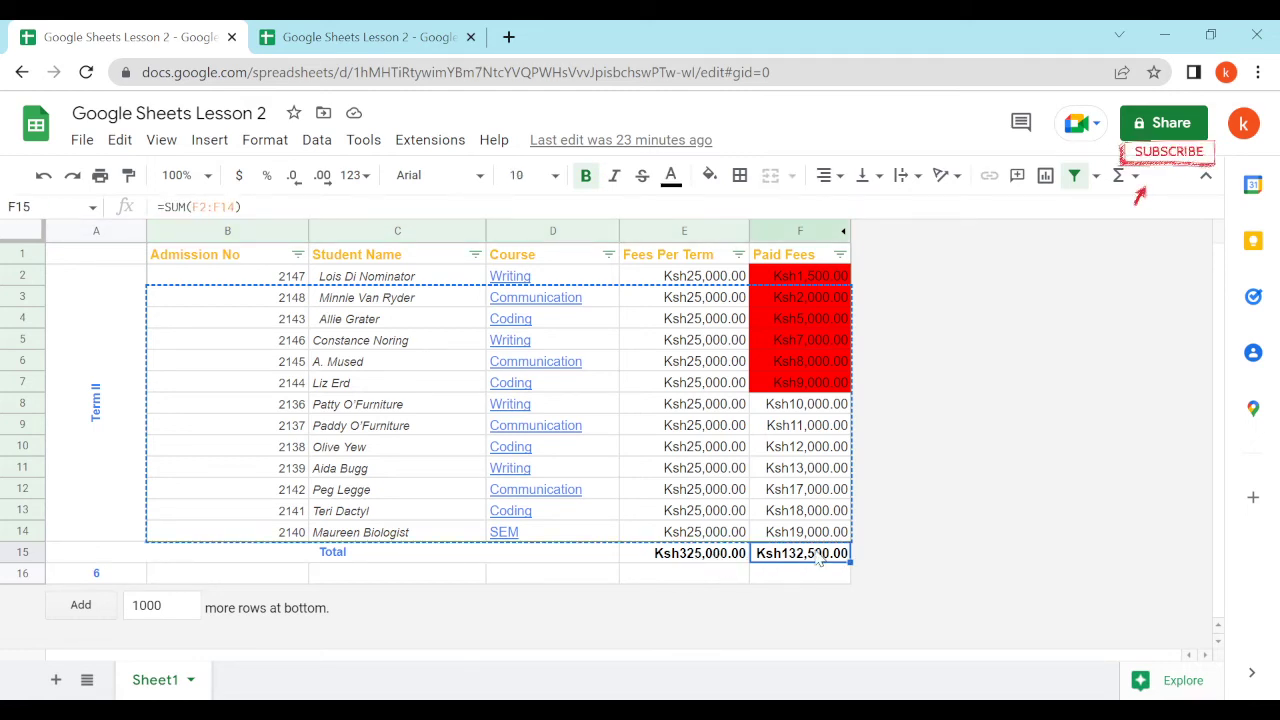
{"action": "left_click", "coordinate": [88, 574]}
Step: Inspect the student name cells C3 and C4 of the new spreadsheet for leading spaces
{"action": "left_click", "coordinate": [309, 38]}
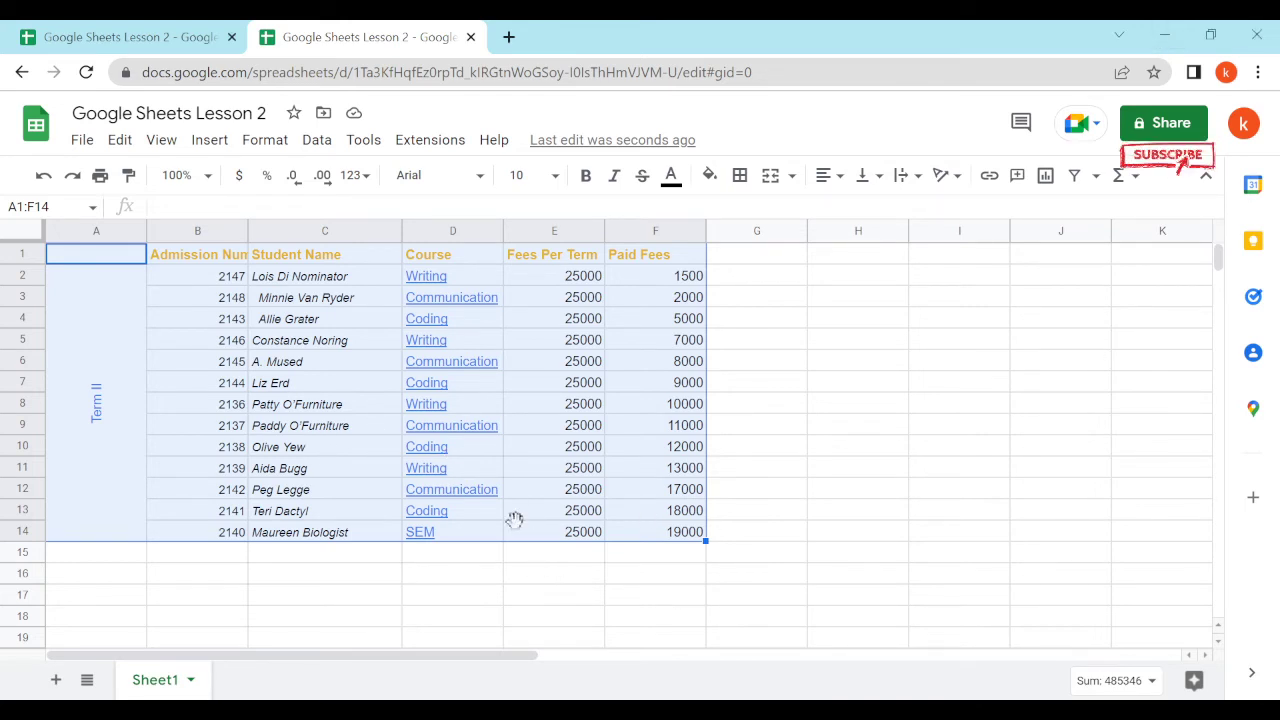
{"action": "left_click", "coordinate": [295, 298]}
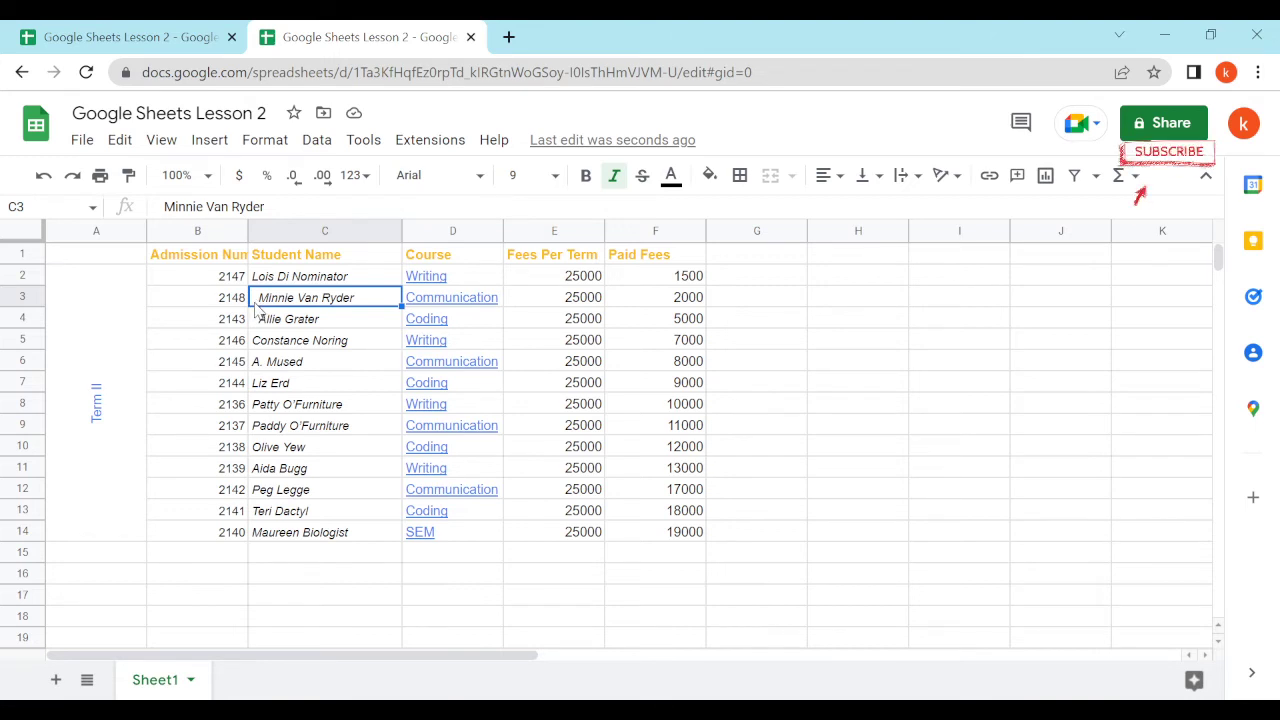
{"action": "double_click", "coordinate": [255, 306]}
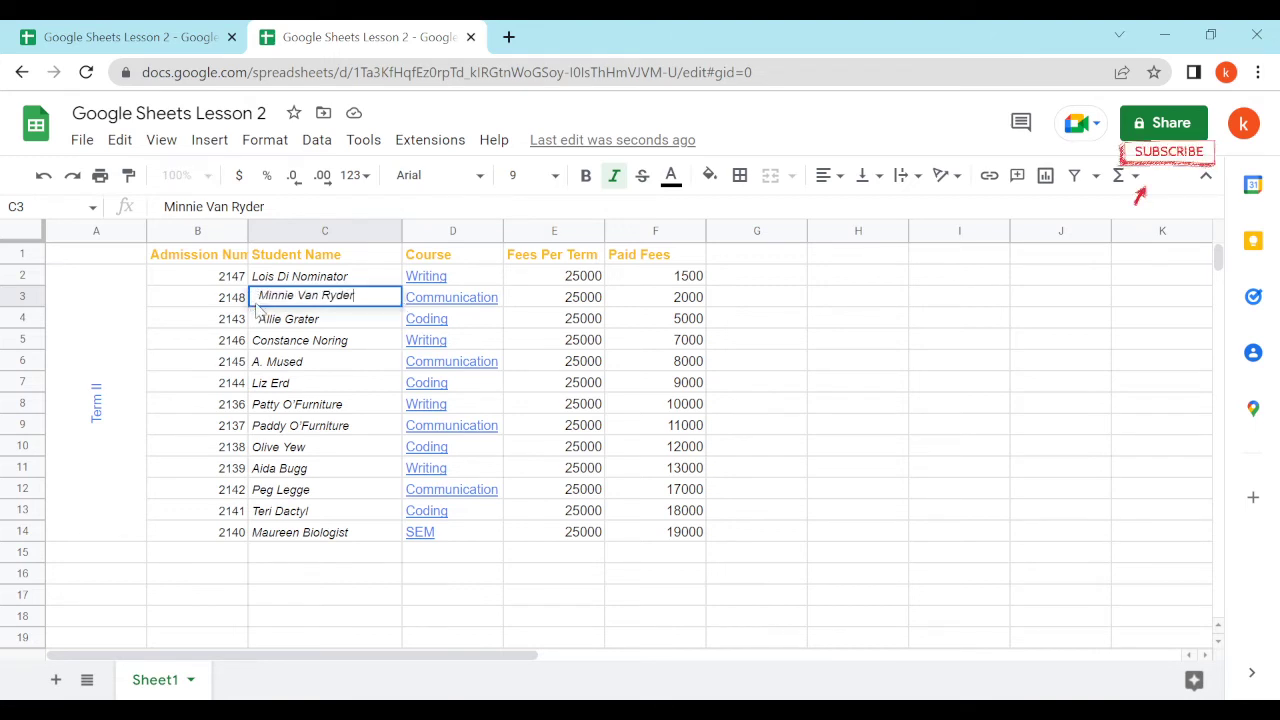
{"action": "left_click", "coordinate": [261, 298]}
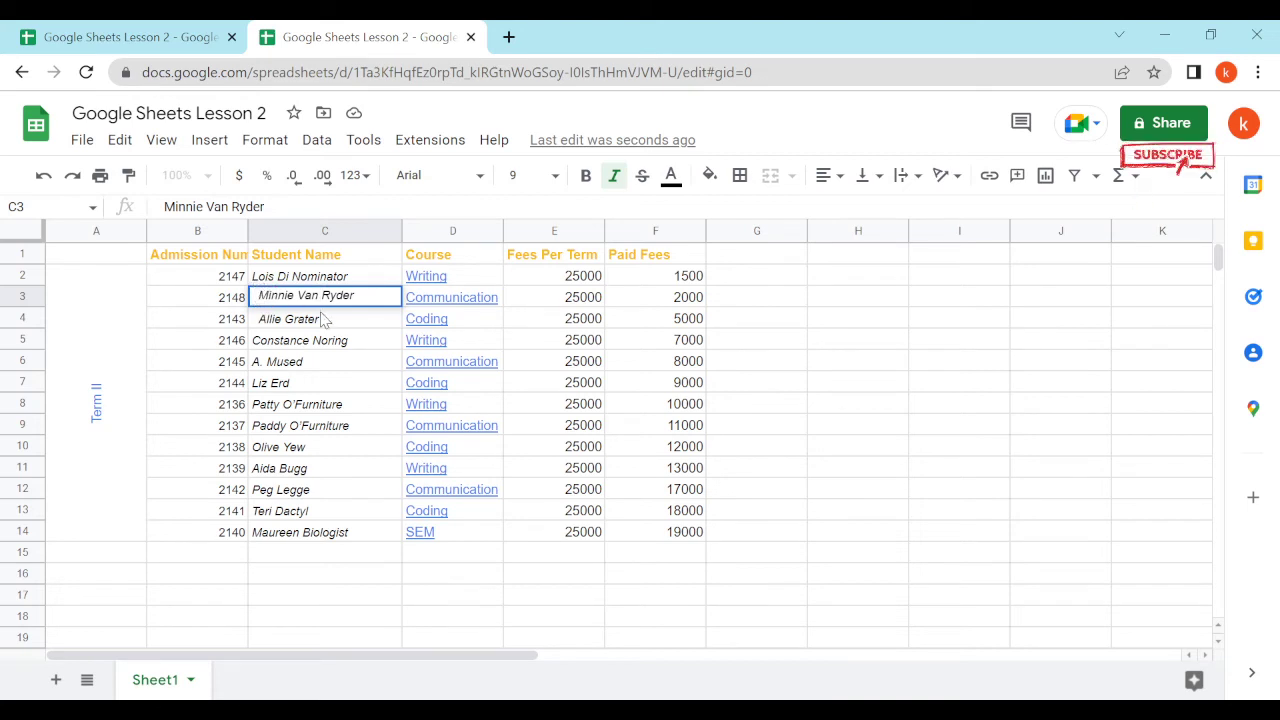
{"action": "left_click", "coordinate": [325, 343]}
{"action": "left_click", "coordinate": [336, 303]}
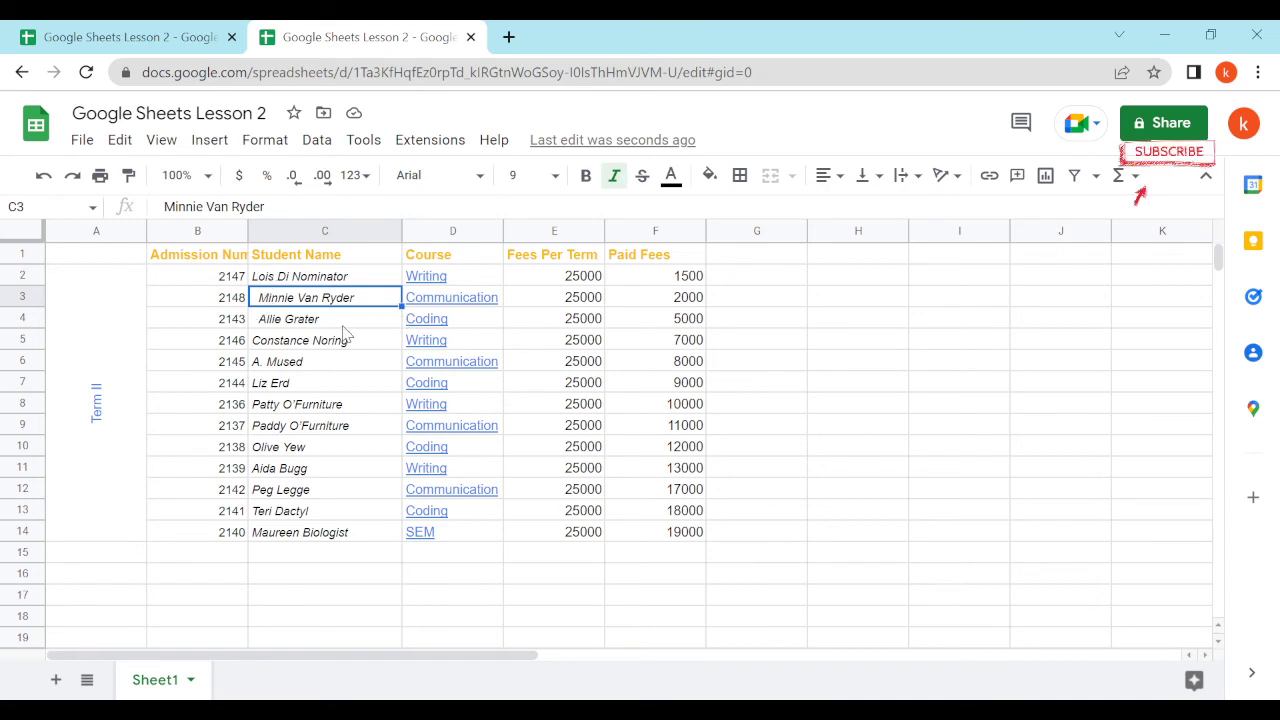
{"action": "key", "text": "Down"}
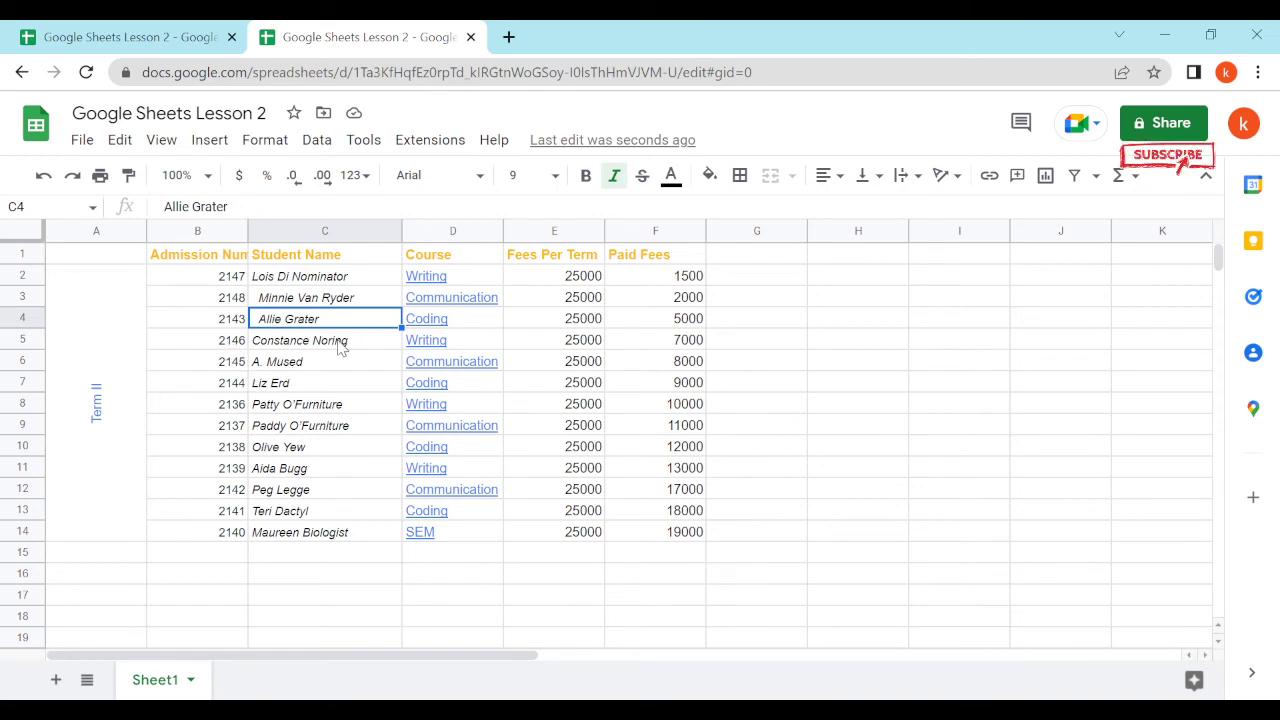
Step: Trim the whitespace across the whole sheet and check the student name cells C3 and C4
{"action": "left_click", "coordinate": [16, 234]}
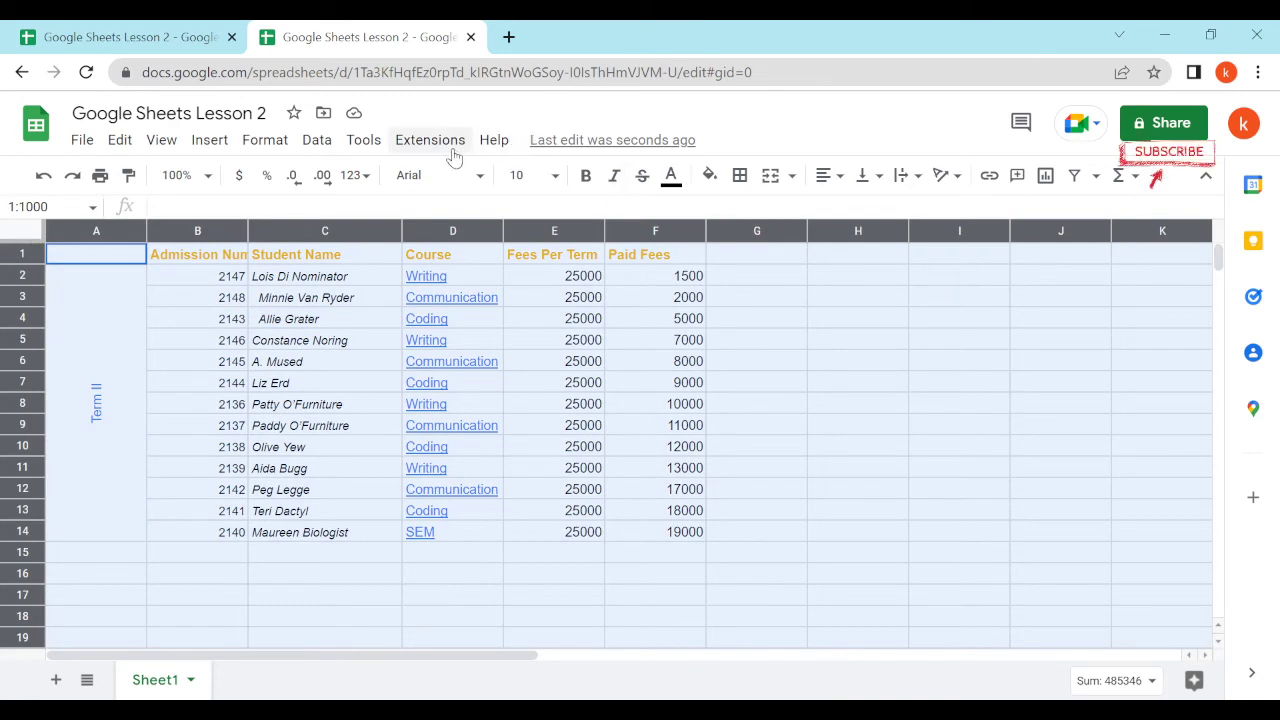
{"action": "left_click", "coordinate": [317, 140]}
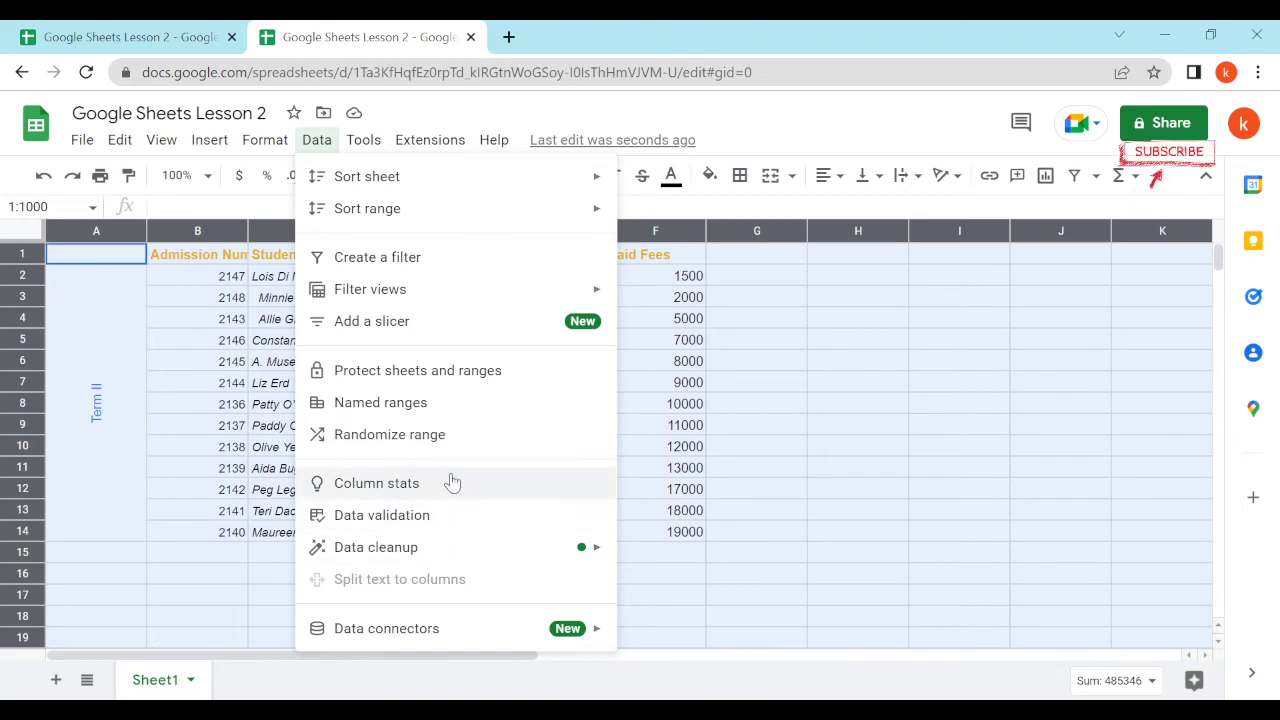
{"action": "mouse_move", "coordinate": [449, 563]}
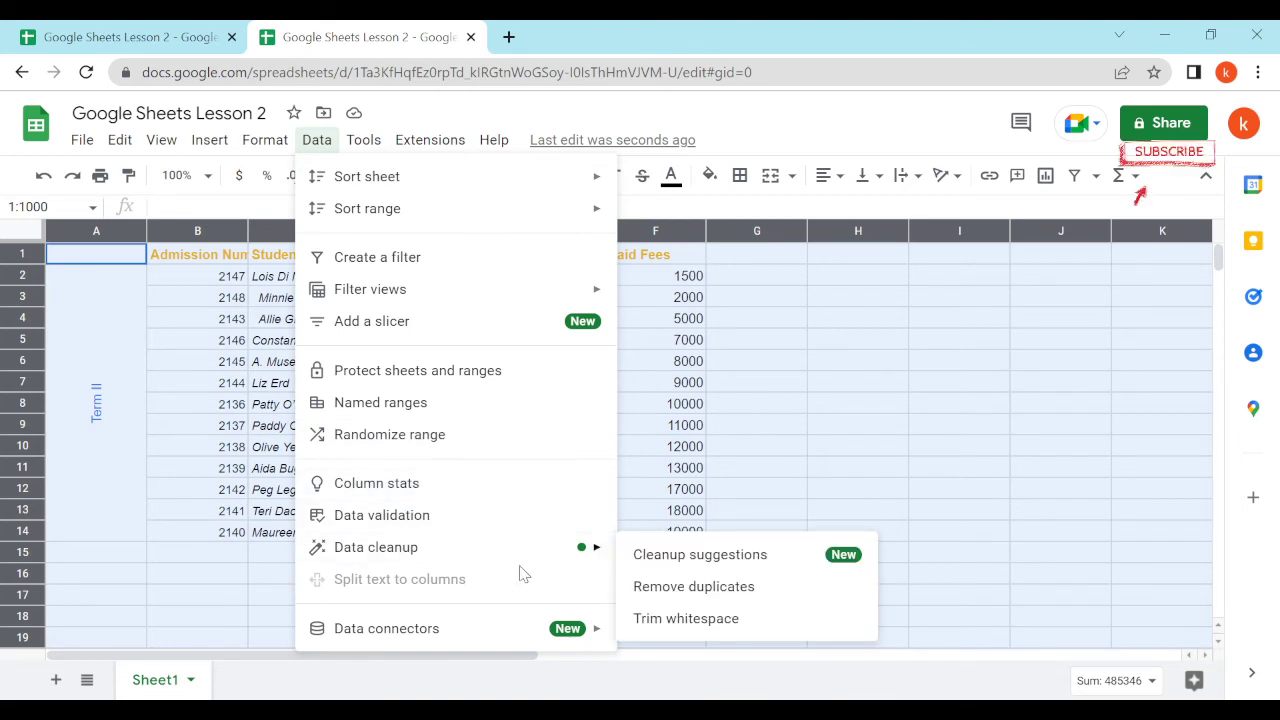
{"action": "left_click", "coordinate": [682, 624]}
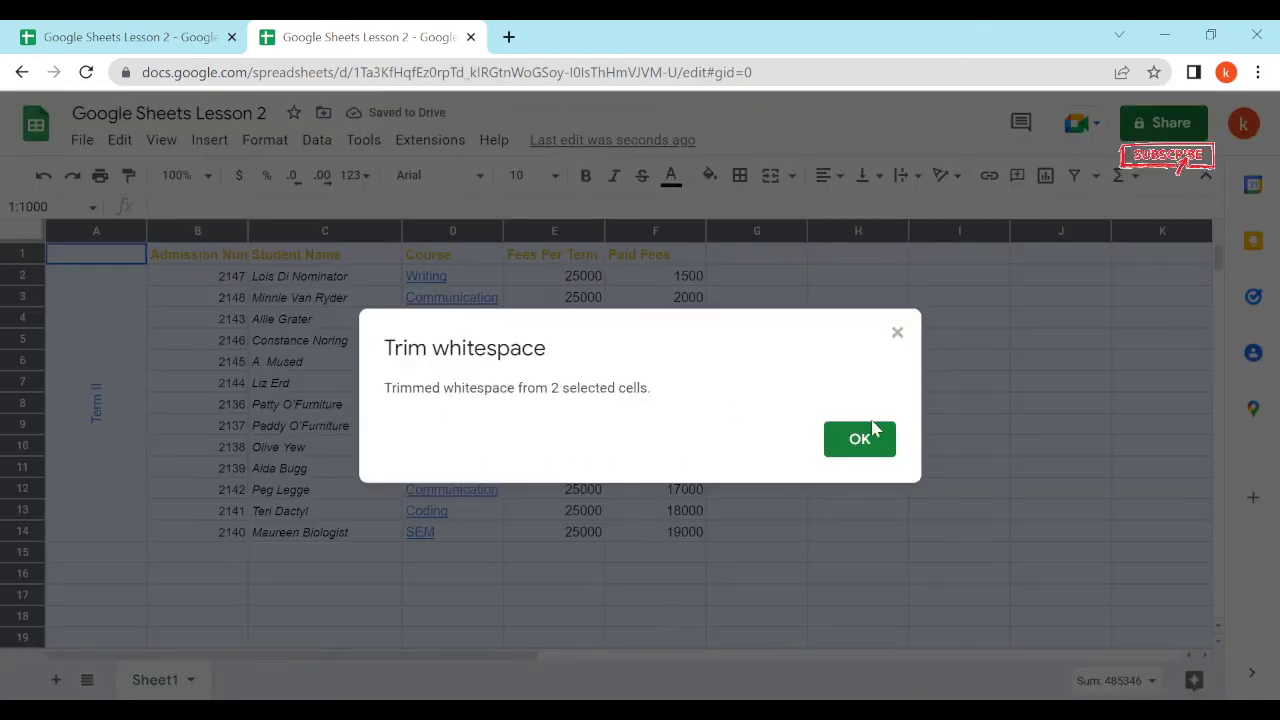
{"action": "left_click", "coordinate": [868, 442]}
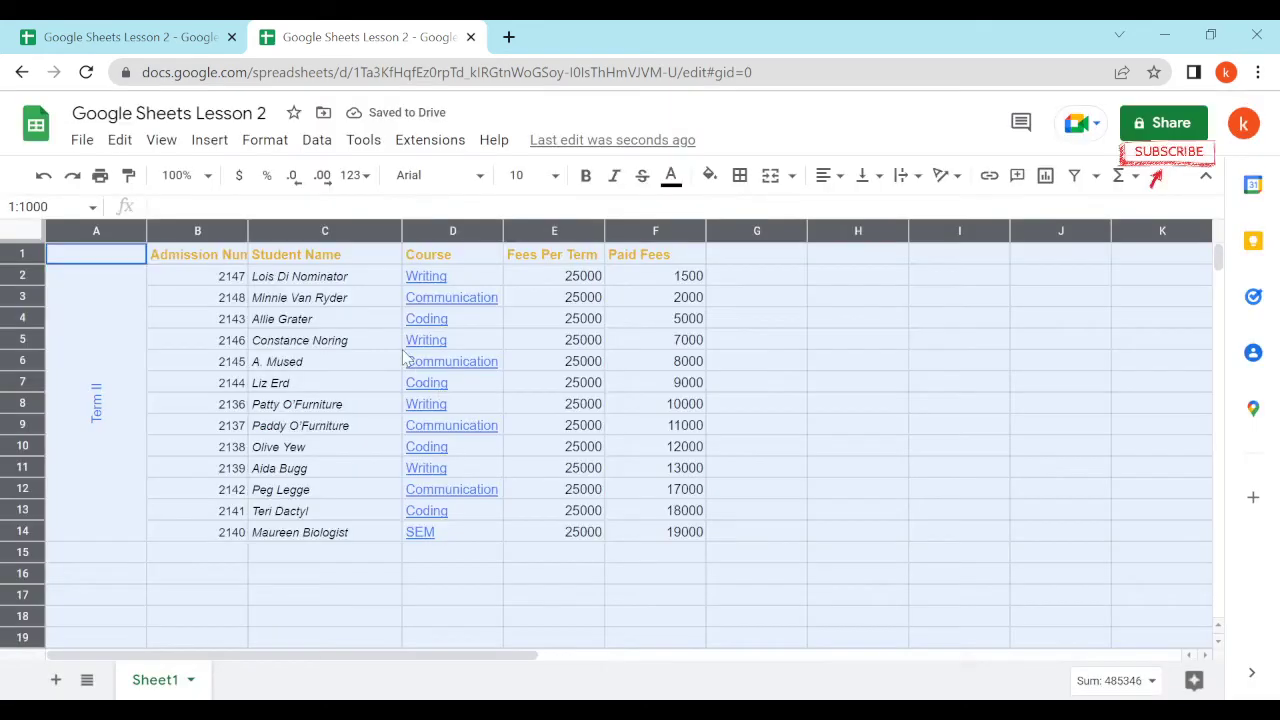
{"action": "left_click", "coordinate": [300, 305]}
{"action": "left_click", "coordinate": [289, 320]}
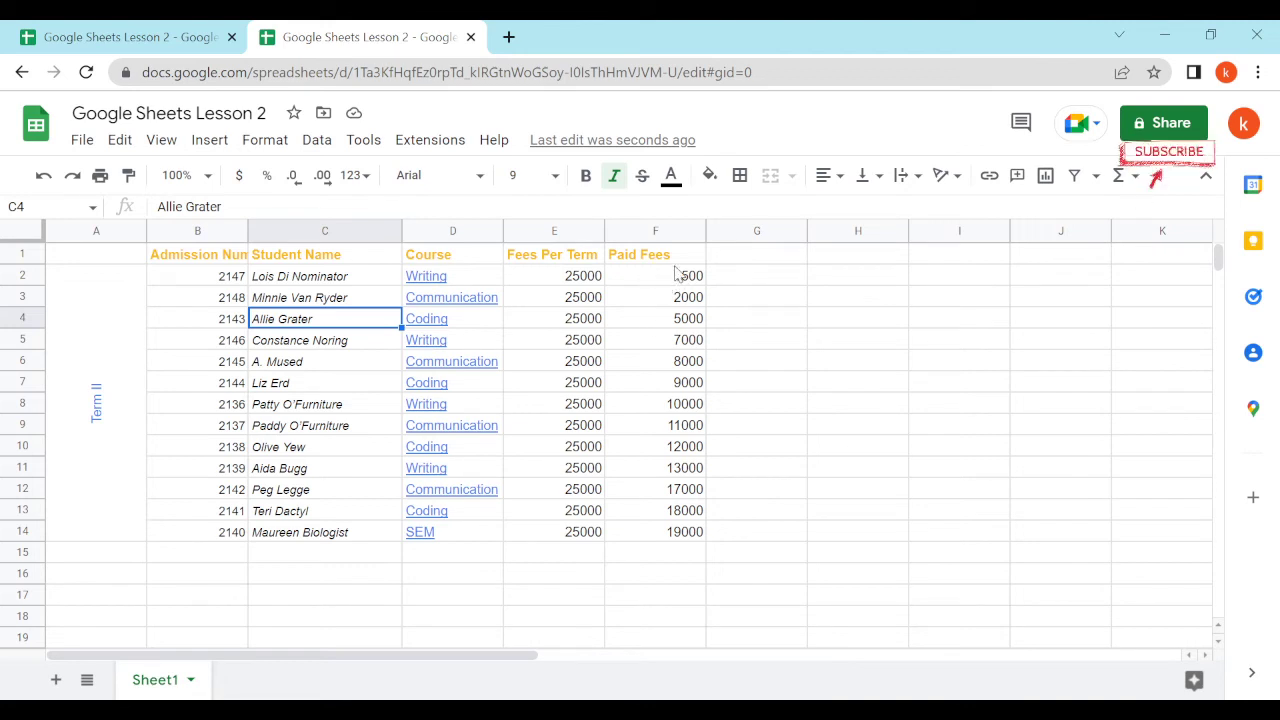
Step: Create a conditional format rule on the paid fees in F2:F14 for values less than 10000
{"action": "left_click_drag", "start_coordinate": [655, 279], "coordinate": [697, 545]}
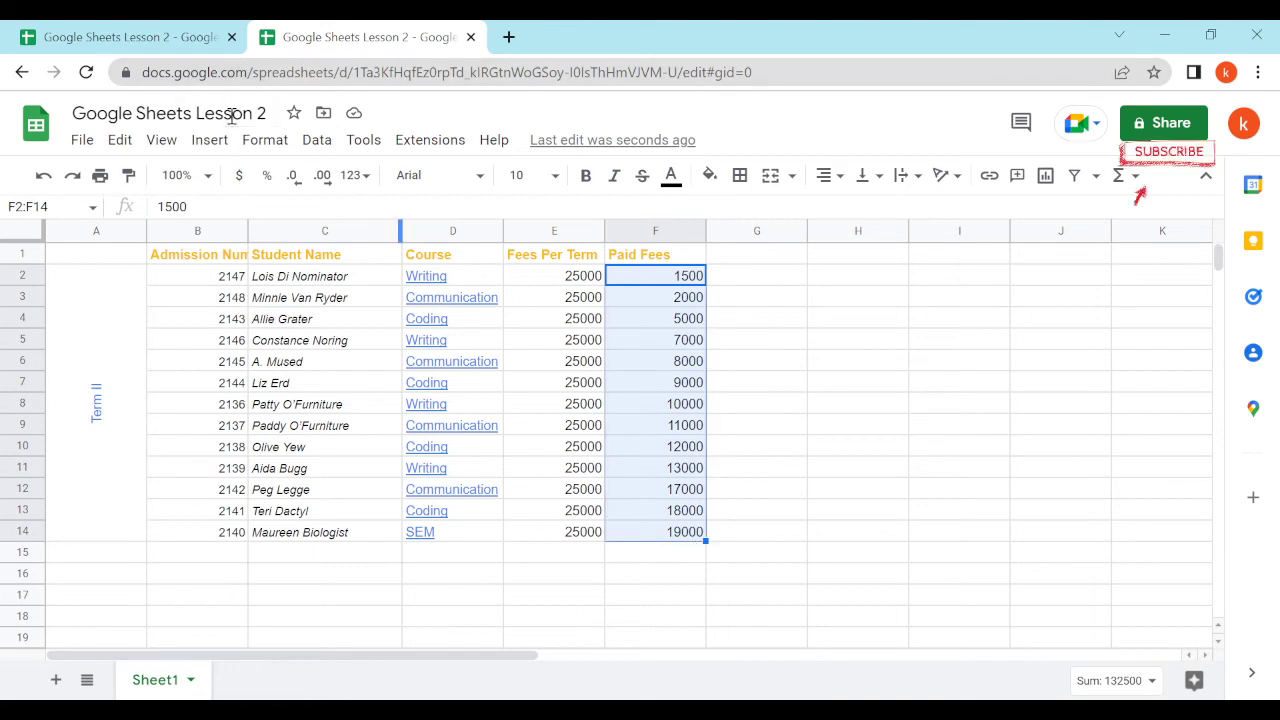
{"action": "left_click", "coordinate": [250, 144]}
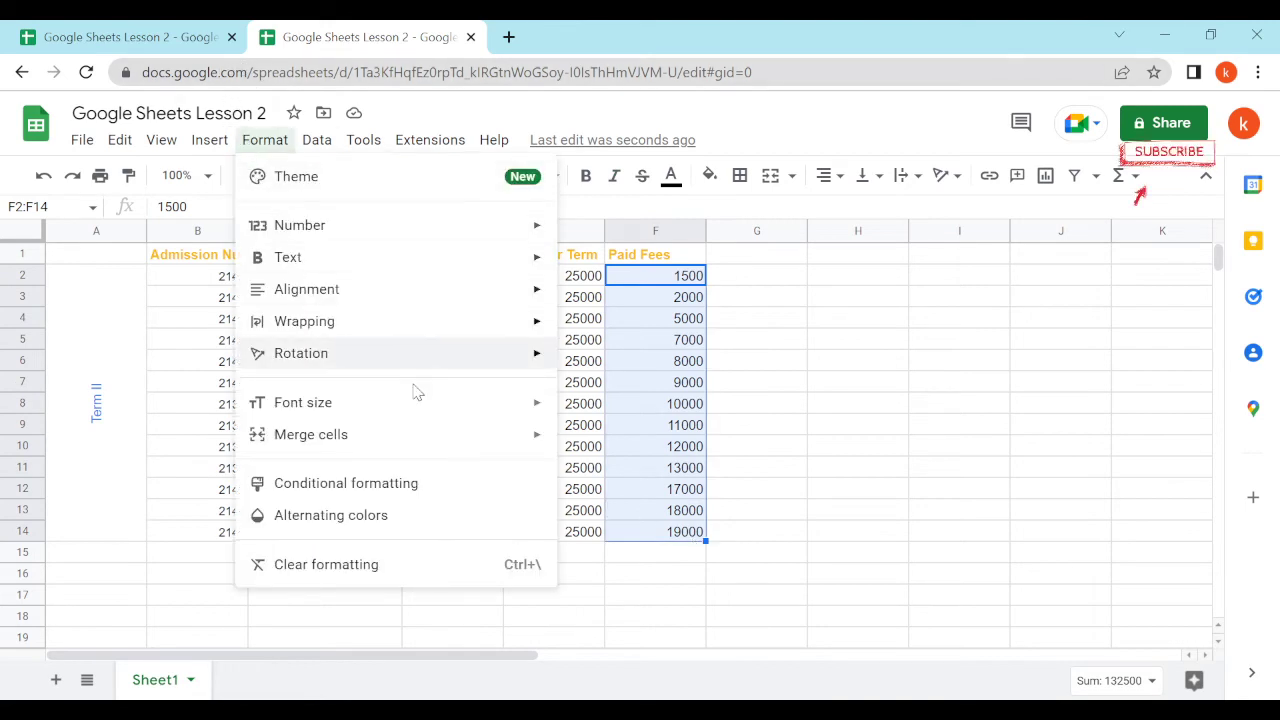
{"action": "left_click", "coordinate": [346, 487]}
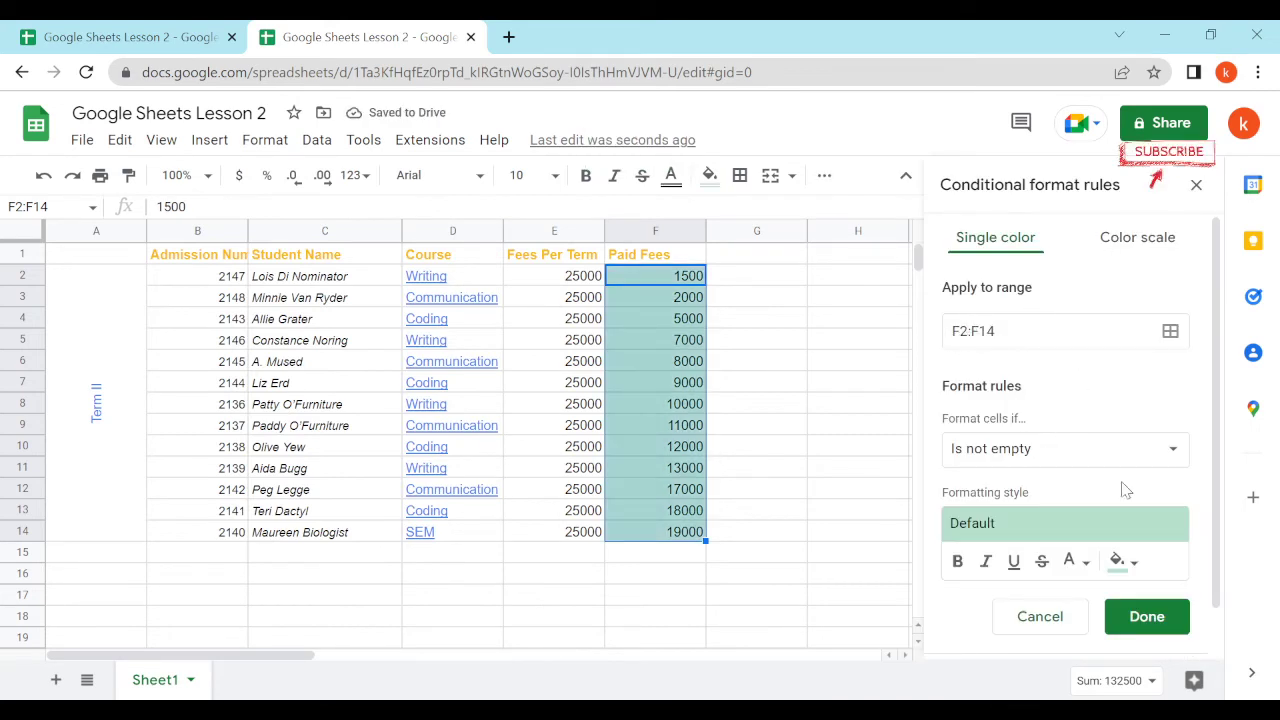
{"action": "left_click", "coordinate": [1006, 456]}
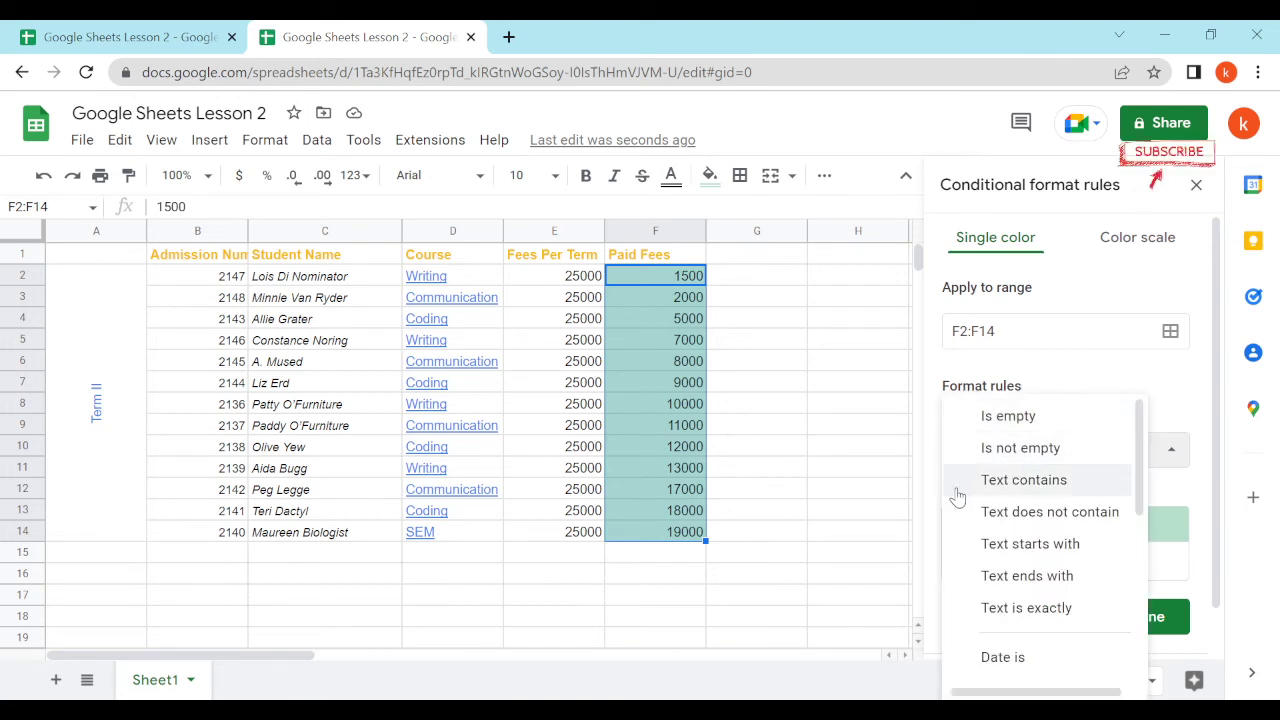
{"action": "scroll", "coordinate": [1064, 522], "scroll_direction": "down", "scroll_amount": 1}
{"action": "scroll", "coordinate": [1100, 600], "scroll_direction": "down", "scroll_amount": 3}
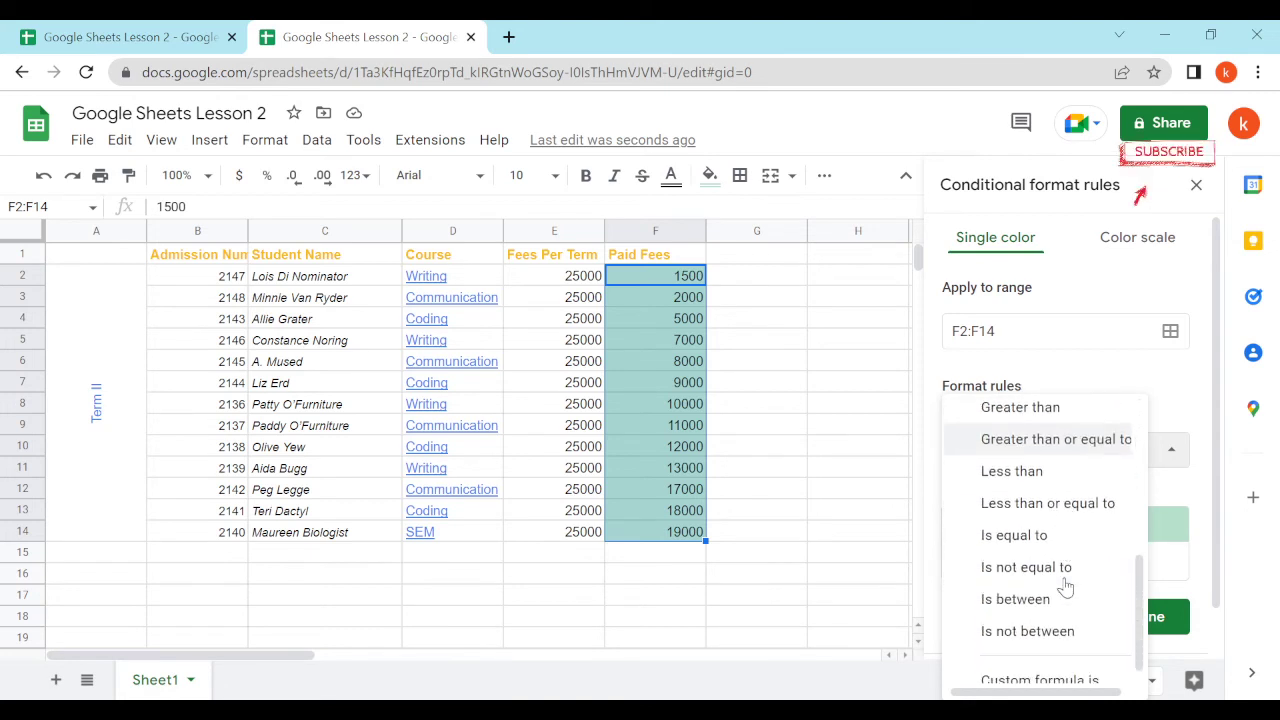
{"action": "left_click", "coordinate": [1036, 462]}
{"action": "left_click", "coordinate": [1012, 491]}
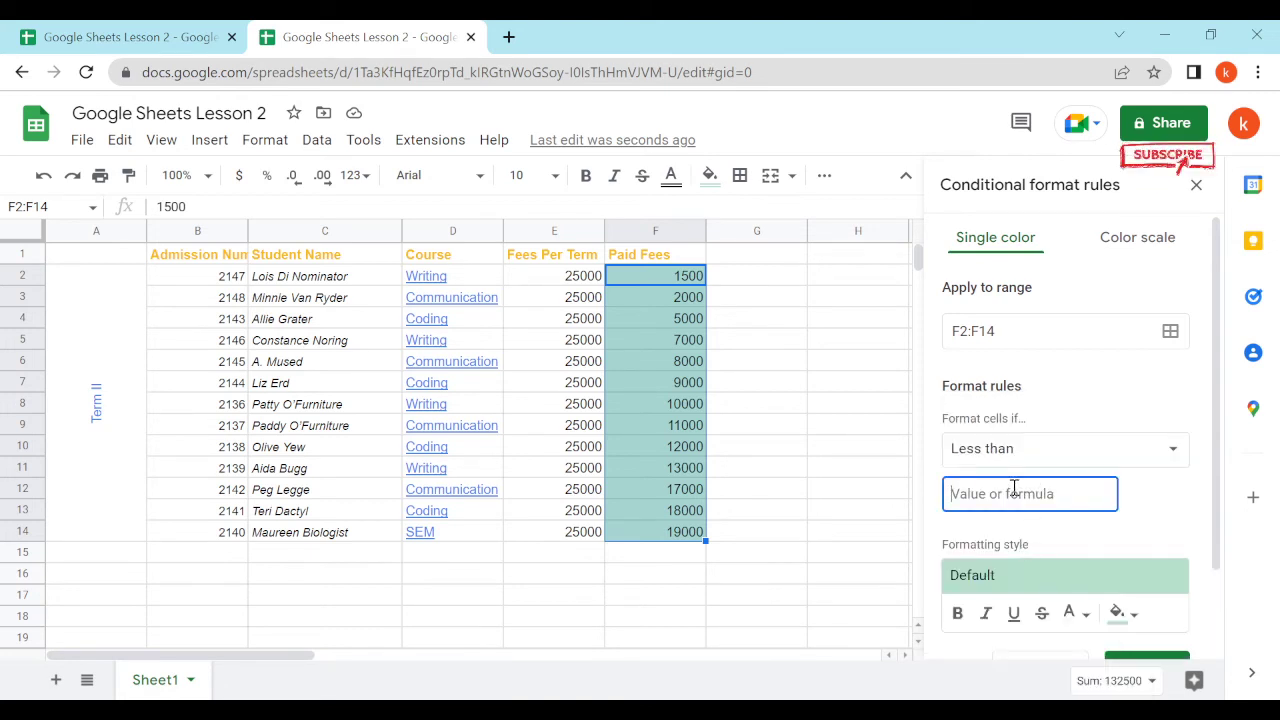
{"action": "type", "text": "10000"}
{"action": "left_click", "coordinate": [1162, 519]}
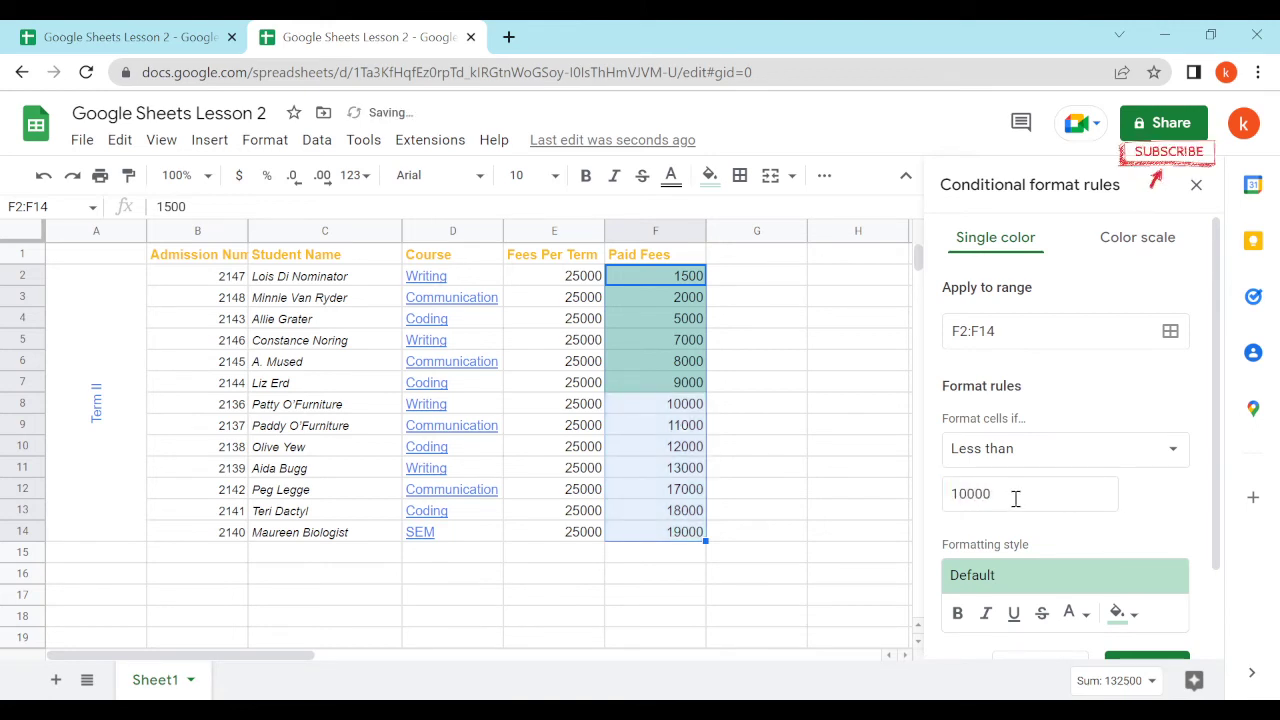
Step: Set the text color of the conditional format rule to red
{"action": "scroll", "coordinate": [1000, 495], "scroll_direction": "down", "scroll_amount": 1}
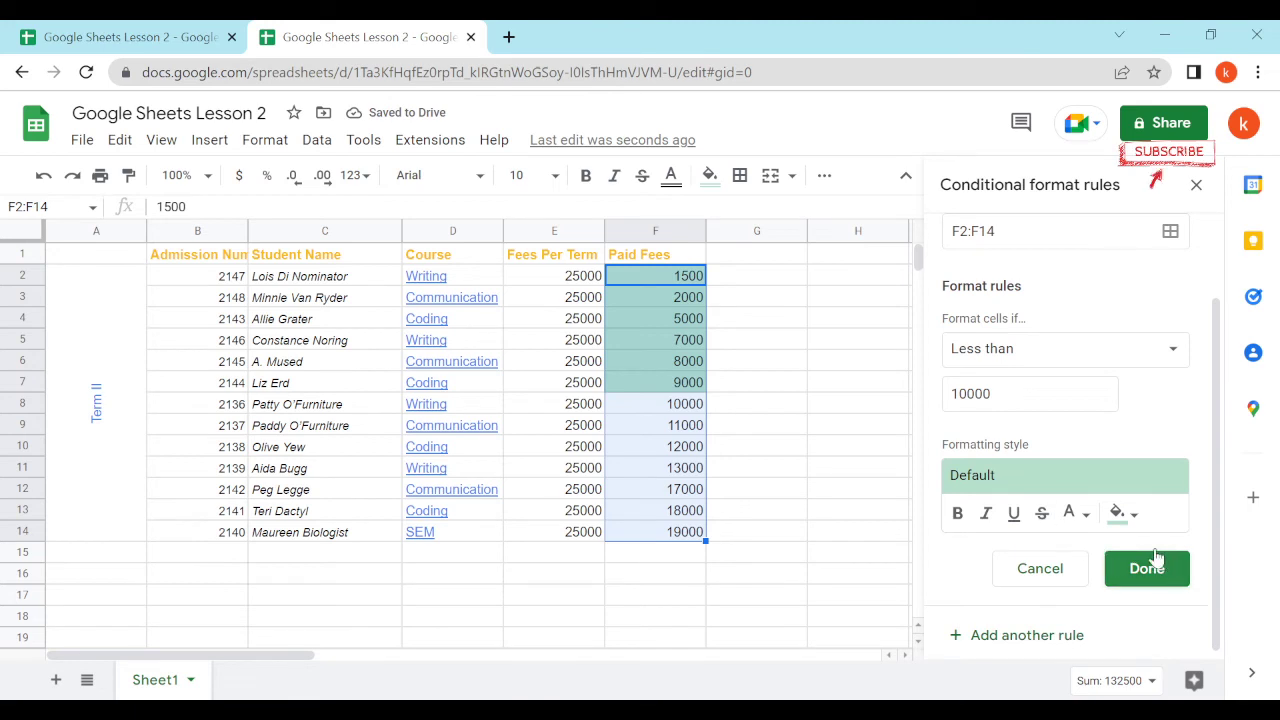
{"action": "left_click", "coordinate": [1120, 513]}
{"action": "left_click", "coordinate": [1072, 513]}
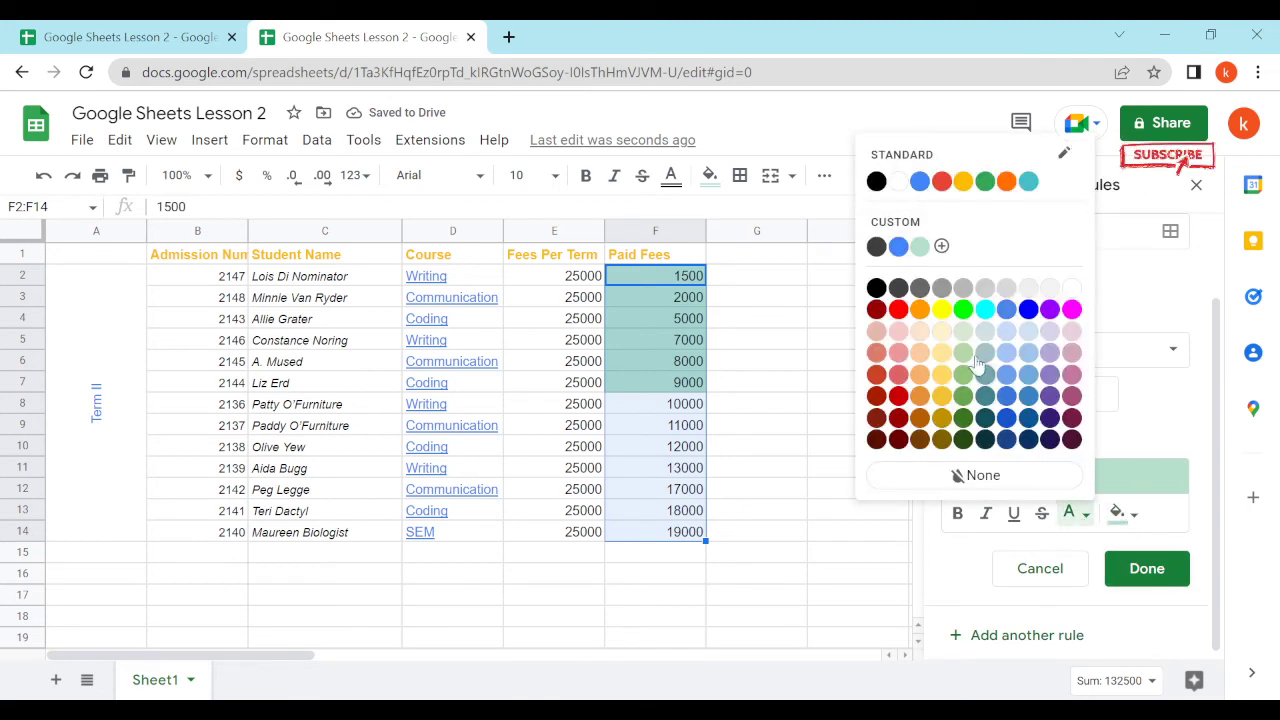
{"action": "left_click", "coordinate": [899, 312]}
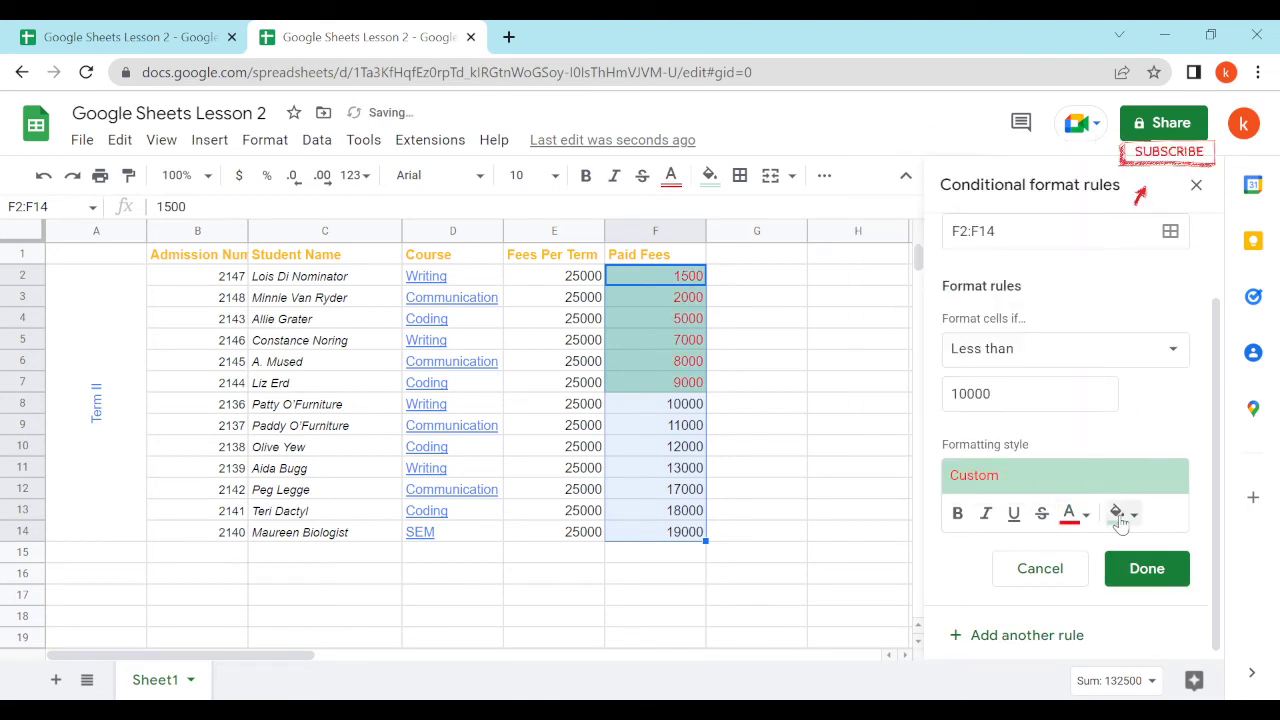
{"action": "left_click", "coordinate": [1072, 513]}
{"action": "left_click", "coordinate": [1113, 515]}
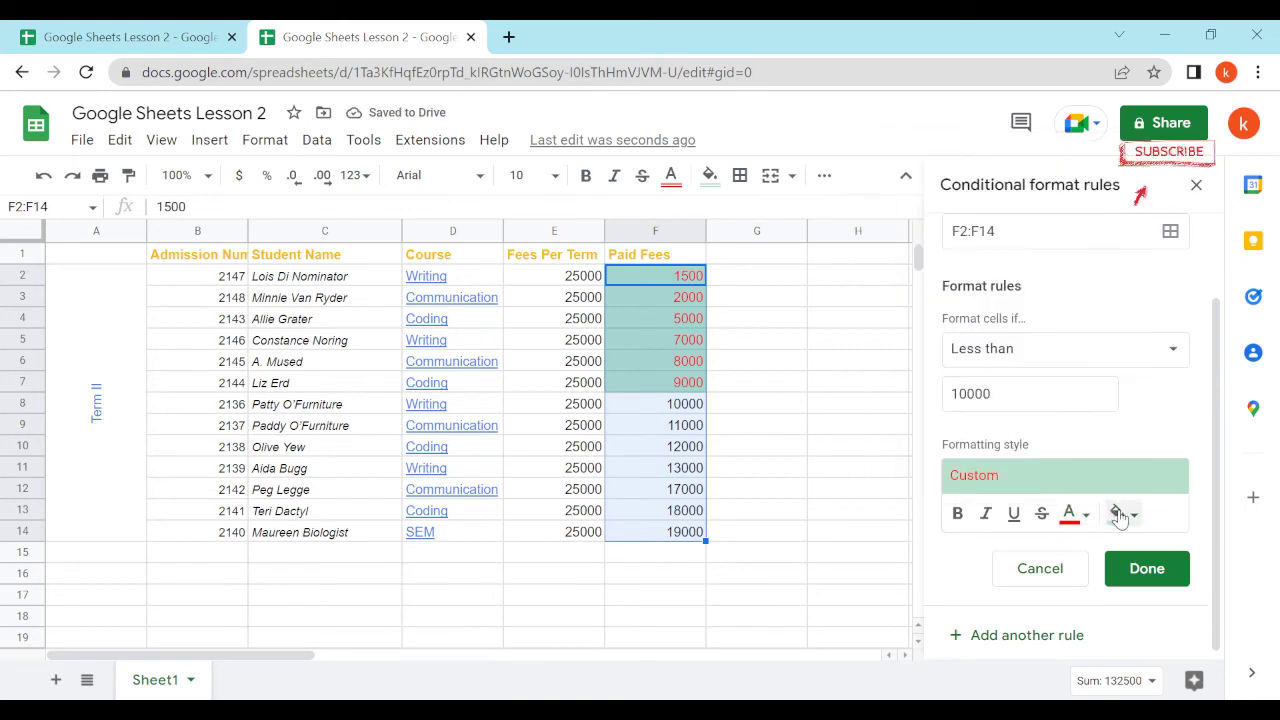
Step: Give the conditional format rule a red fill and black text, save it and close the rules
{"action": "left_click", "coordinate": [1116, 514]}
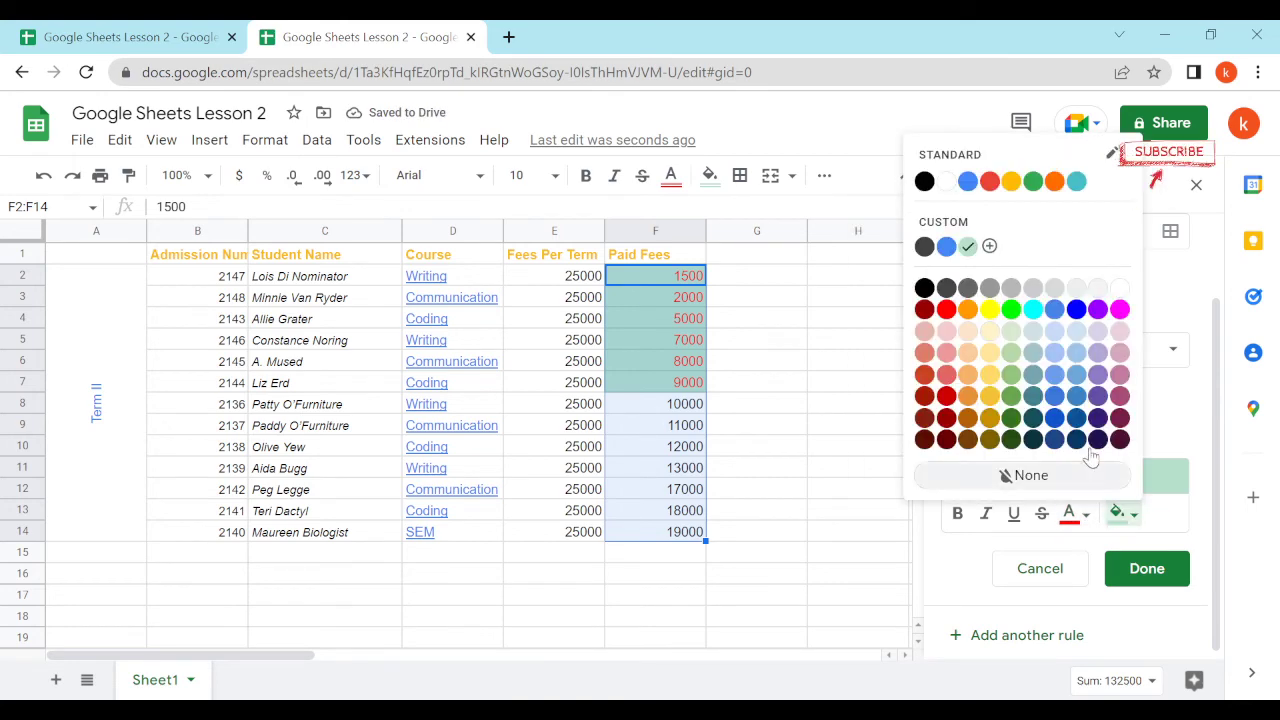
{"action": "left_click", "coordinate": [945, 310]}
{"action": "left_click", "coordinate": [1084, 515]}
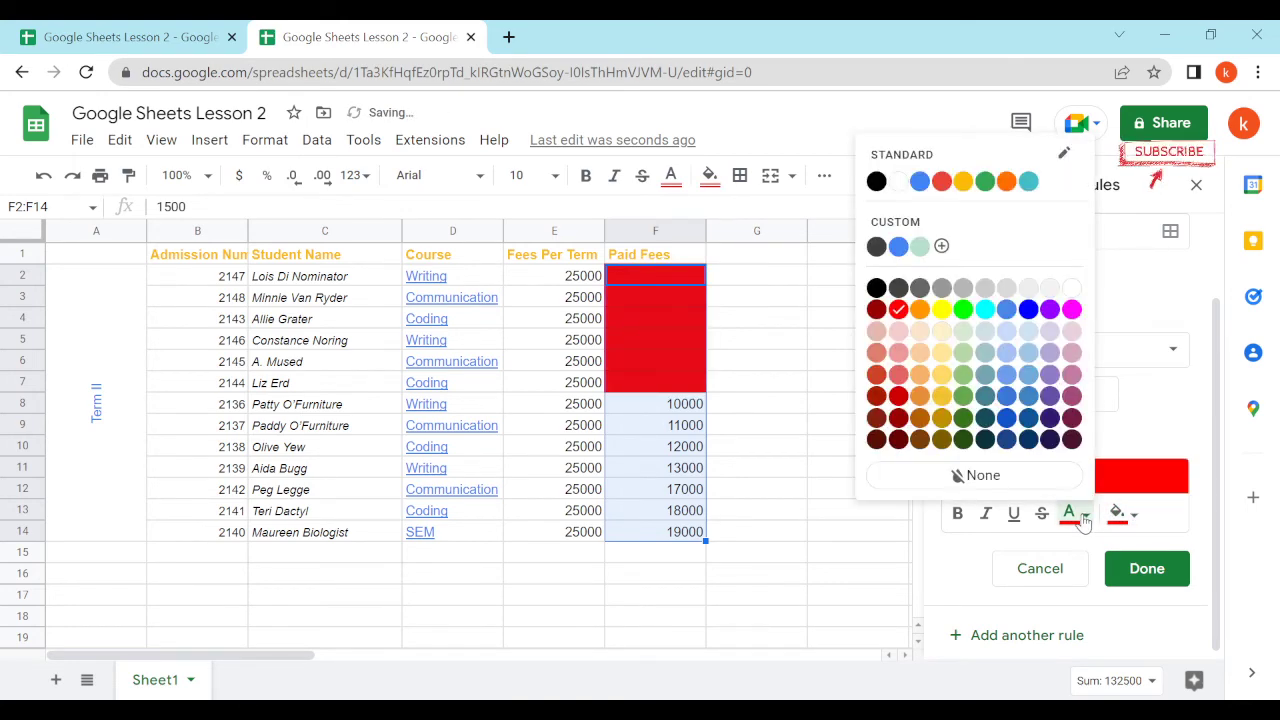
{"action": "left_click", "coordinate": [876, 288]}
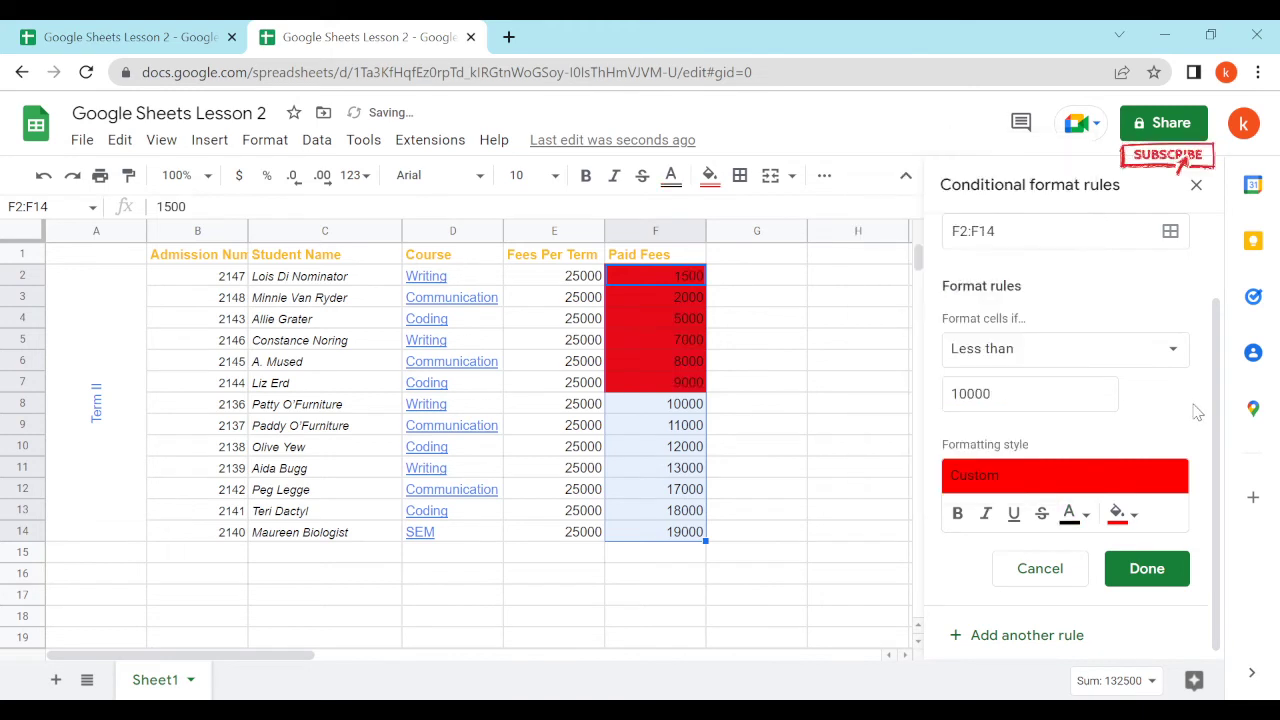
{"action": "left_click", "coordinate": [1168, 574]}
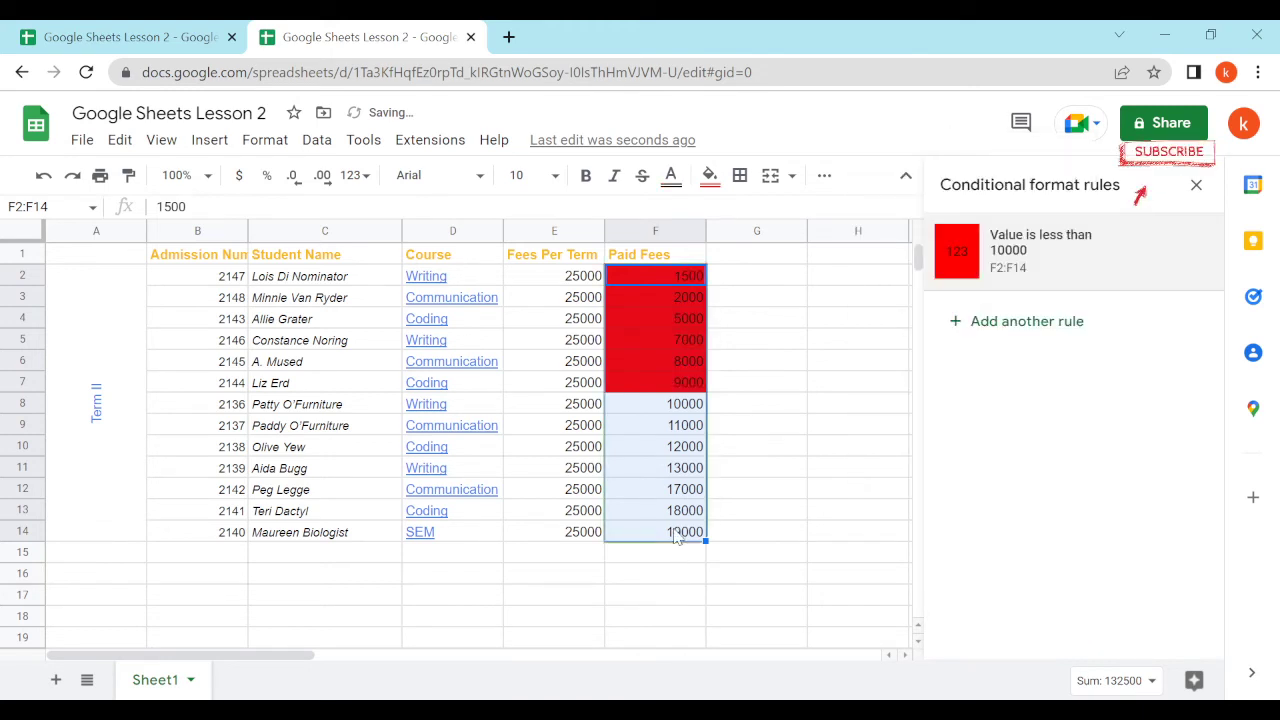
{"action": "left_click", "coordinate": [1196, 185]}
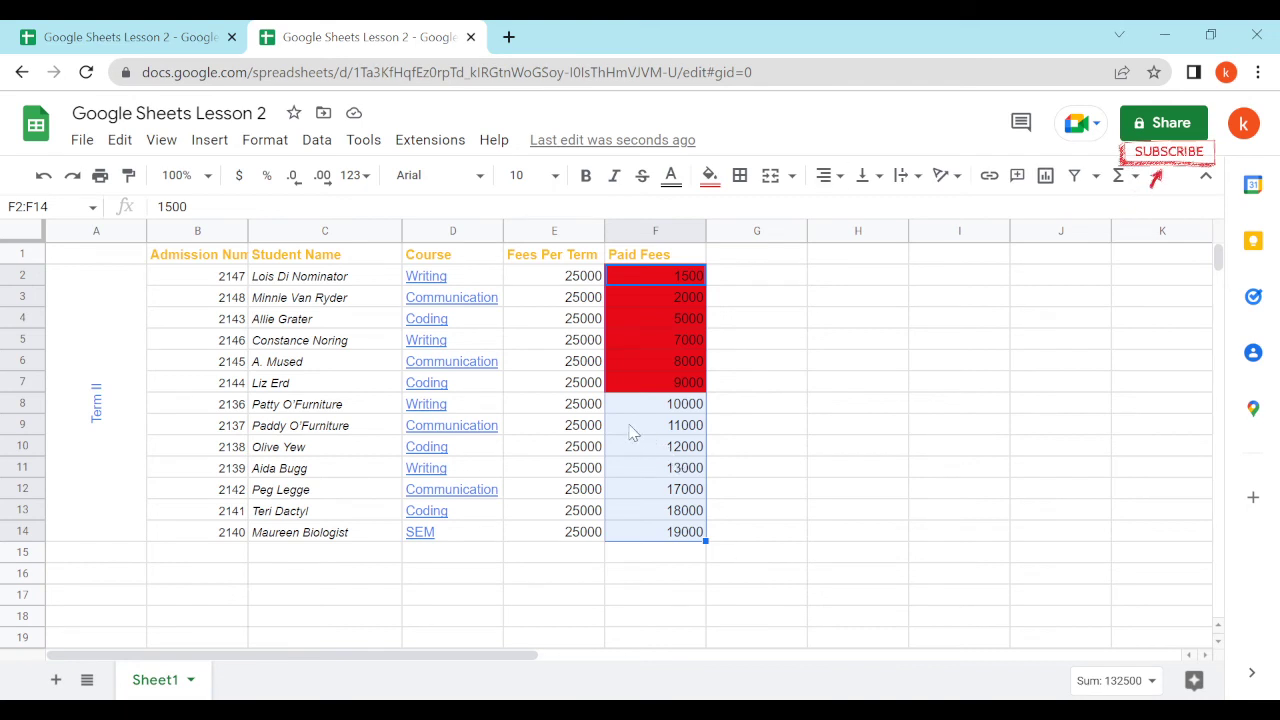
{"action": "left_click_drag", "start_coordinate": [550, 320], "coordinate": [550, 340]}
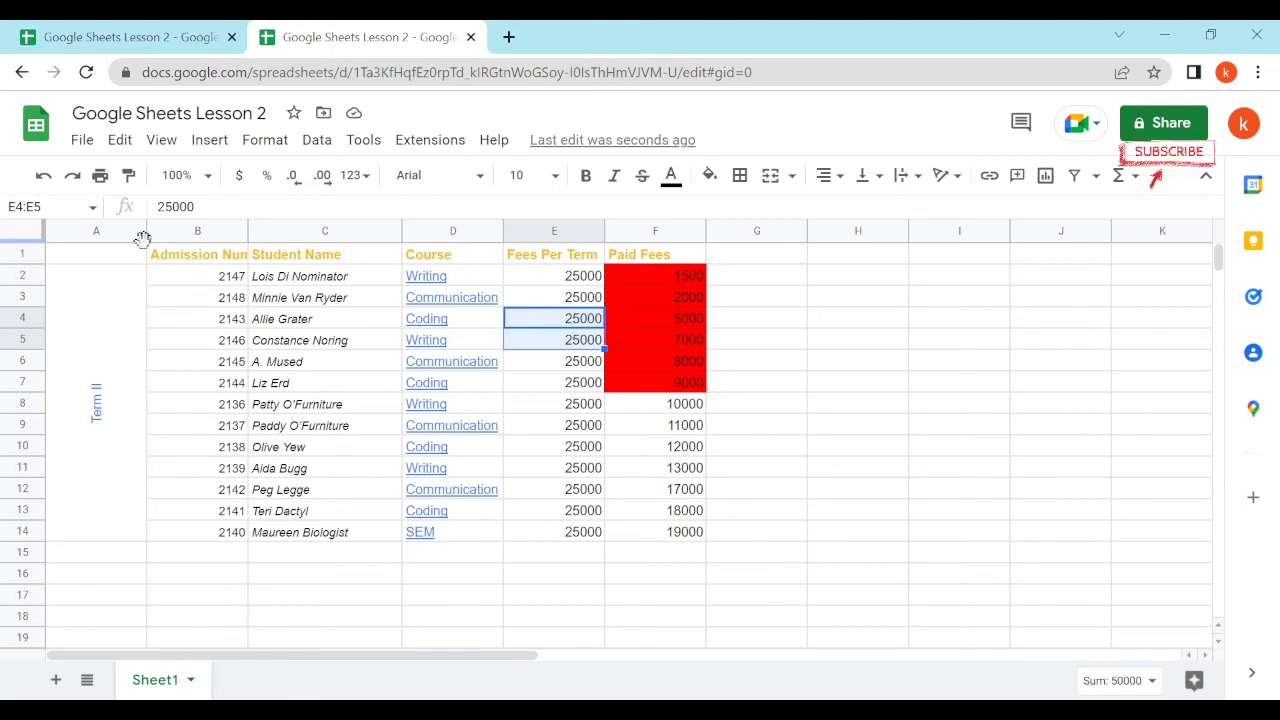
Step: Add a filter to columns B to F and filter Paid Fees by the condition less than 10000
{"action": "mouse_move", "coordinate": [206, 231]}
{"action": "left_mouse_down"}
{"action": "mouse_move", "coordinate": [328, 234]}
{"action": "mouse_move", "coordinate": [674, 298]}
{"action": "left_mouse_up"}
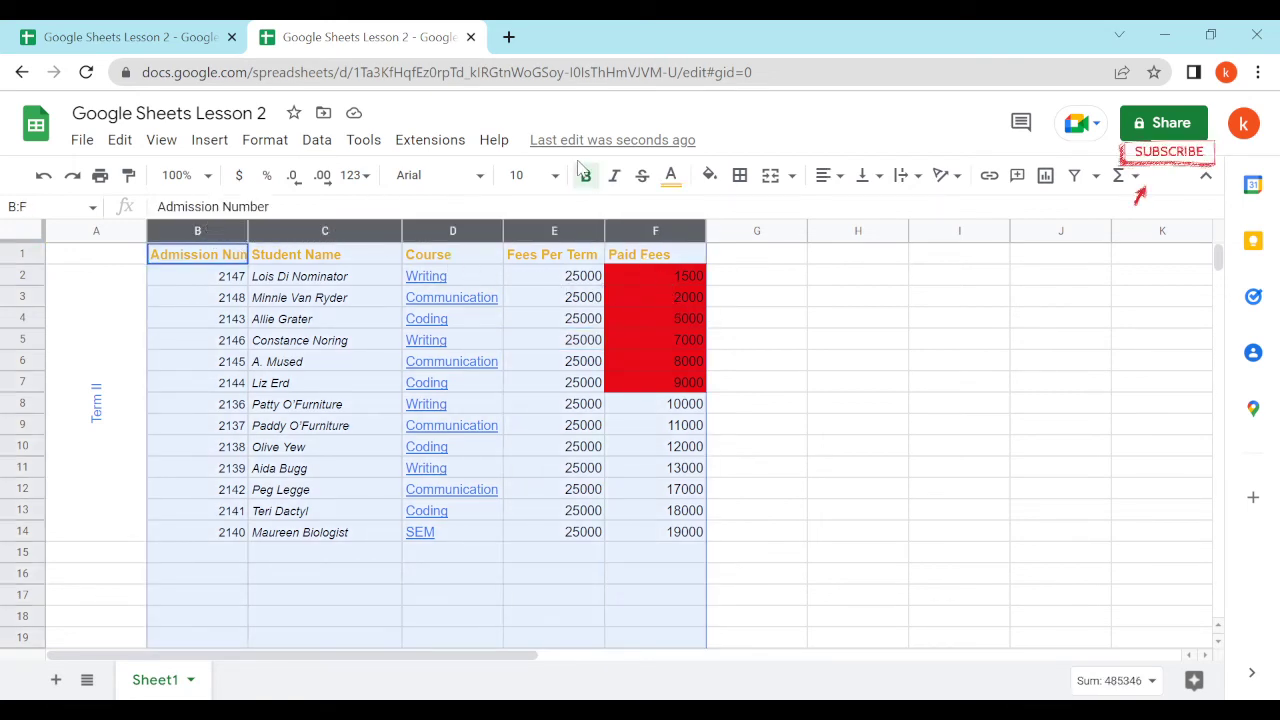
{"action": "left_click", "coordinate": [1076, 176]}
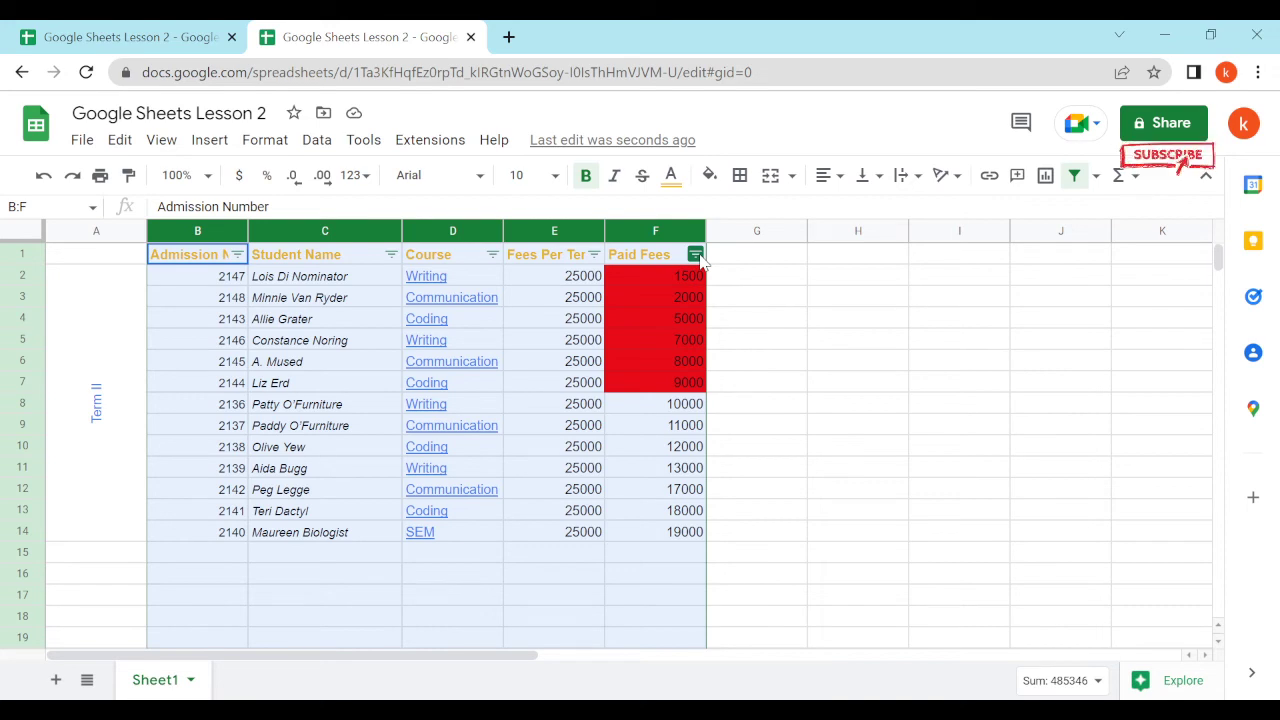
{"action": "left_click", "coordinate": [695, 255]}
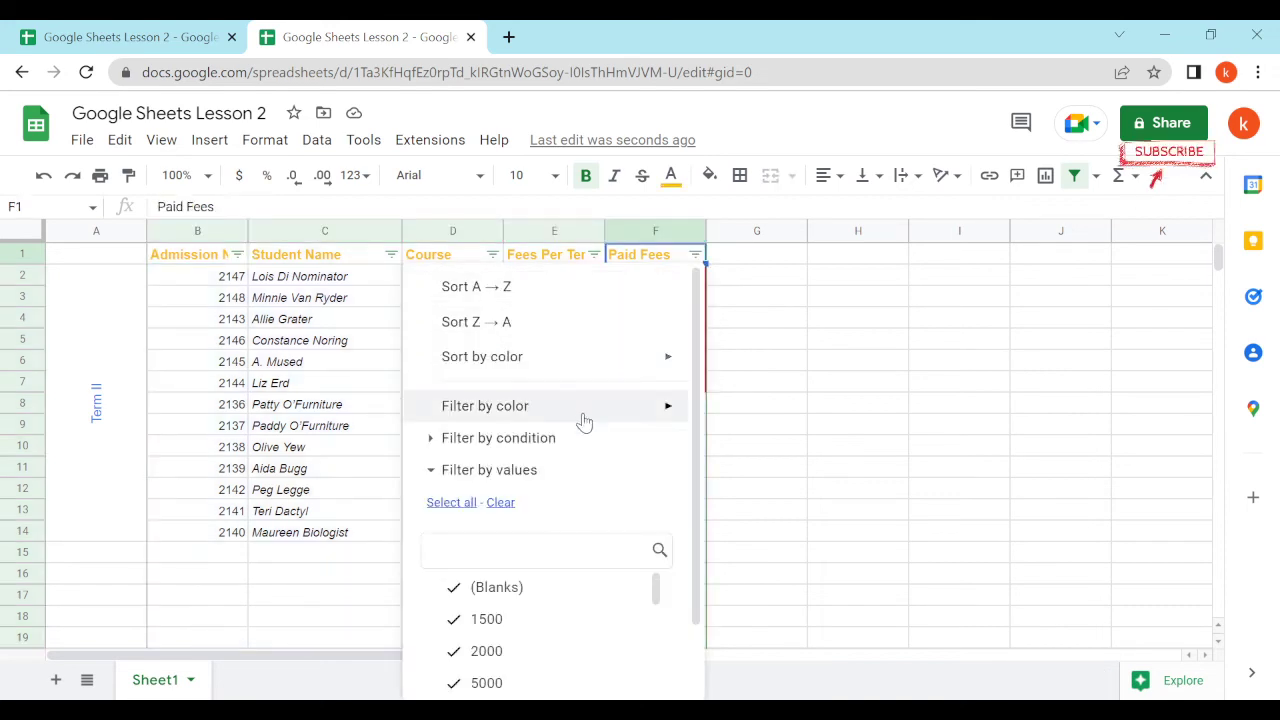
{"action": "left_click", "coordinate": [523, 440]}
{"action": "left_click", "coordinate": [538, 480]}
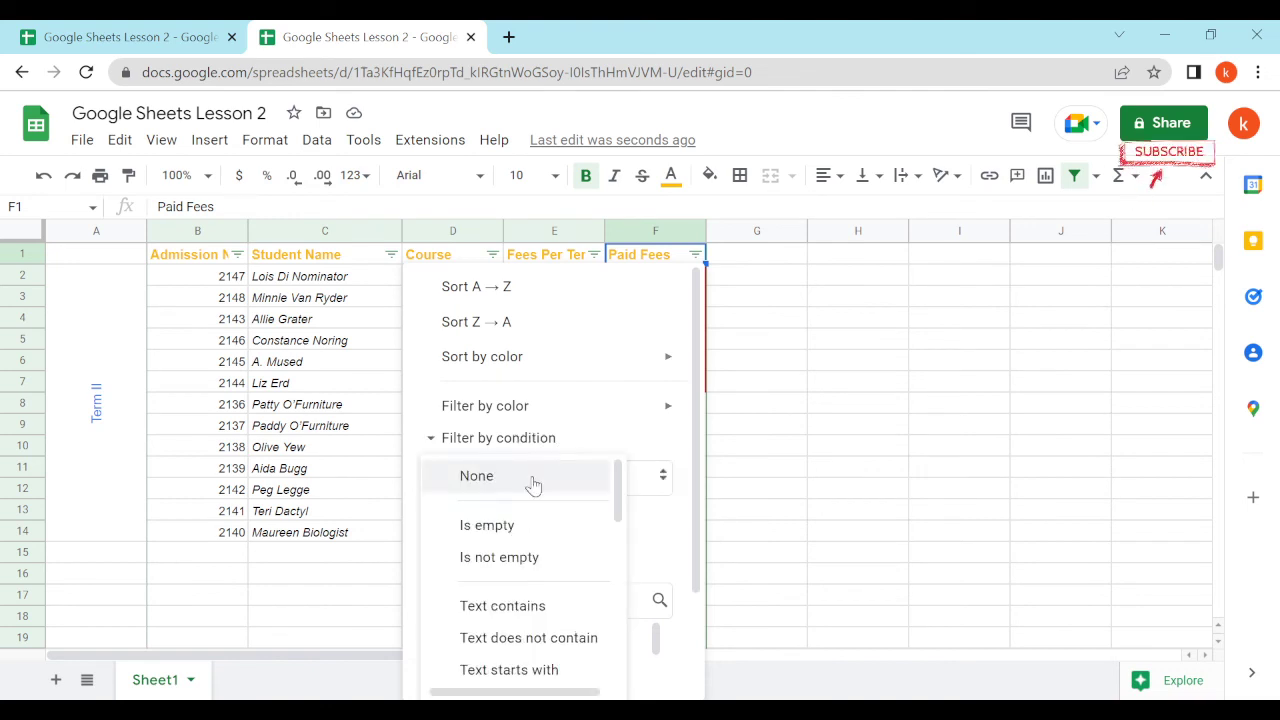
{"action": "scroll", "coordinate": [571, 490], "scroll_direction": "down", "scroll_amount": 2}
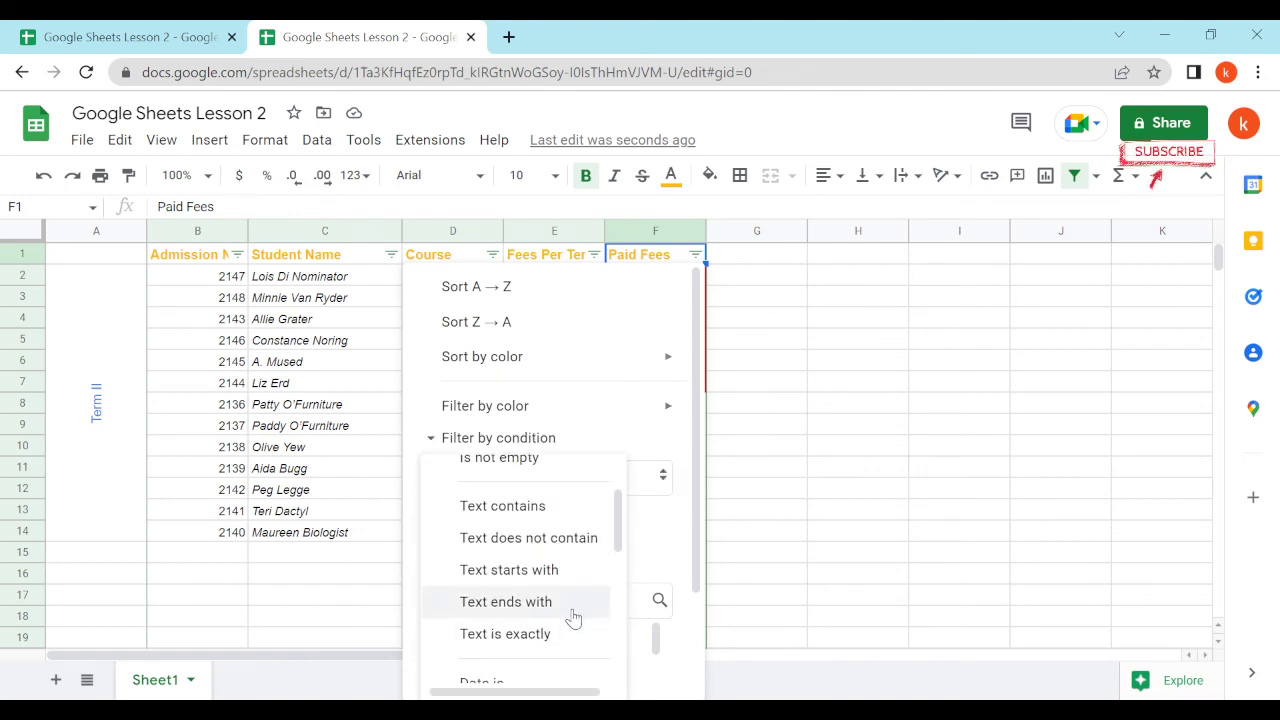
{"action": "scroll", "coordinate": [573, 621], "scroll_direction": "down", "scroll_amount": 5}
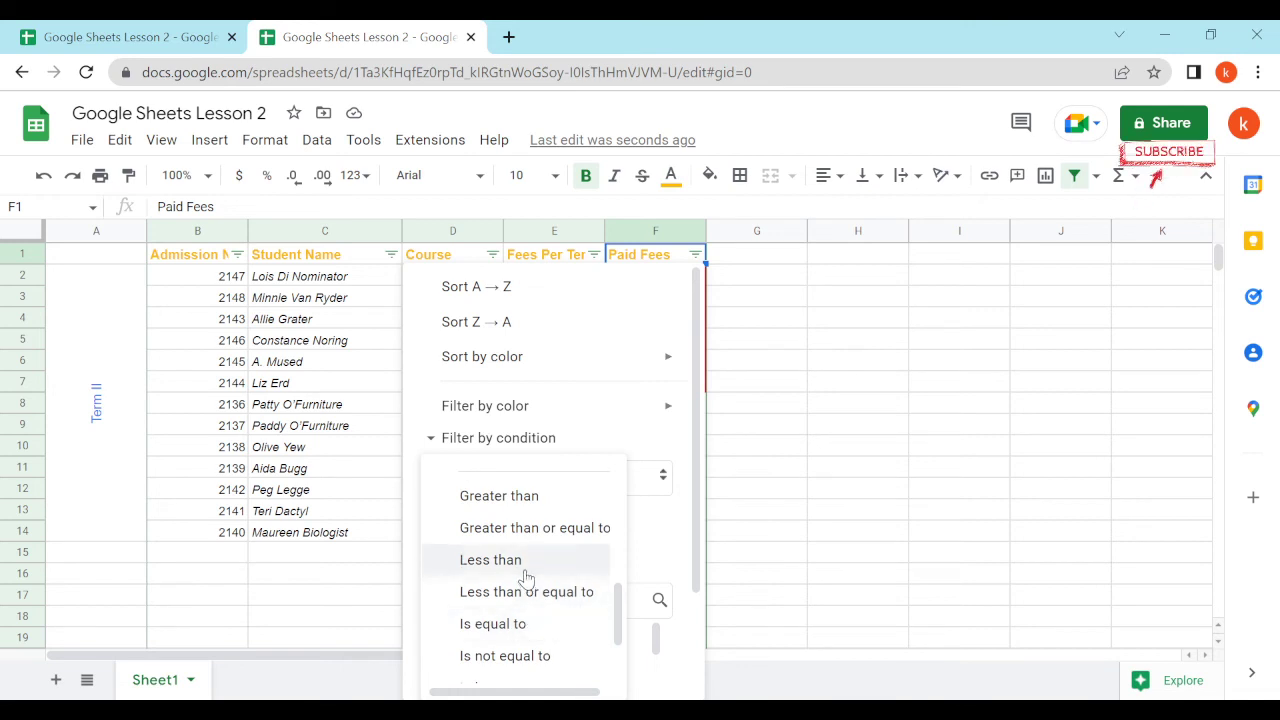
{"action": "left_click", "coordinate": [523, 574]}
{"action": "left_click", "coordinate": [491, 533]}
{"action": "type", "text": "10000"}
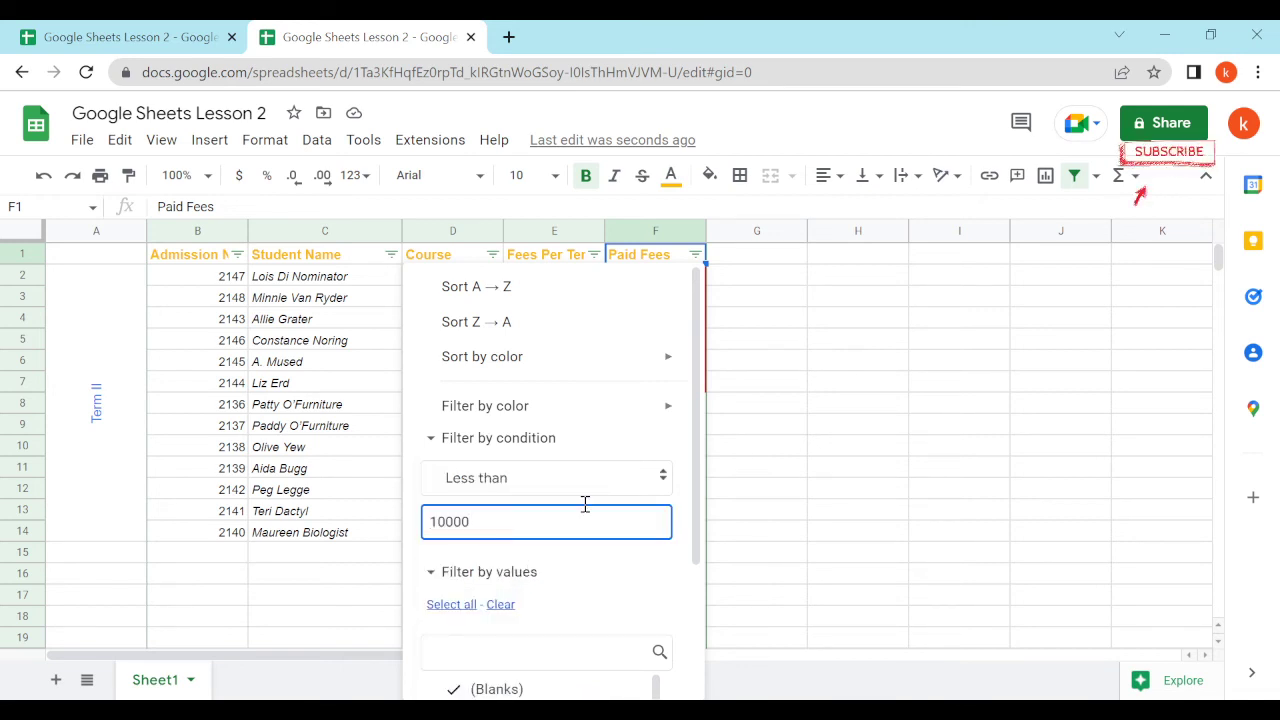
{"action": "scroll", "coordinate": [586, 509], "scroll_direction": "down", "scroll_amount": 3}
{"action": "scroll", "coordinate": [614, 523], "scroll_direction": "down", "scroll_amount": 3}
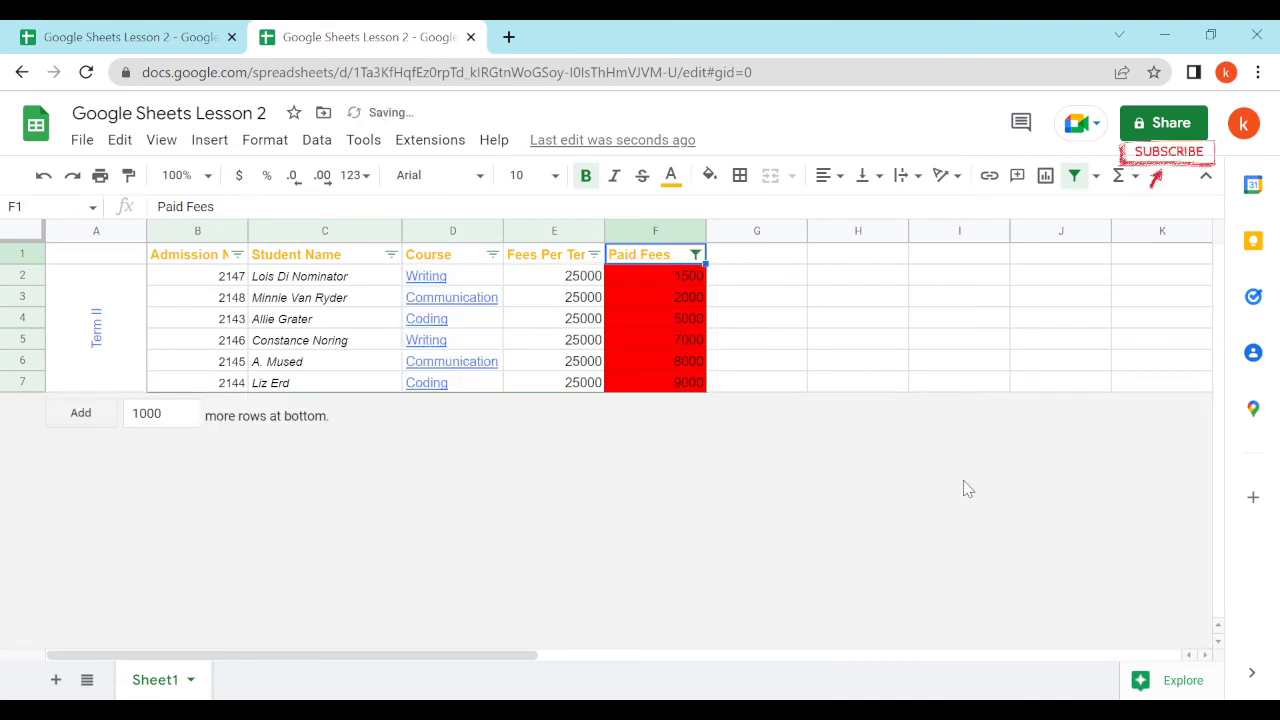
{"action": "left_click", "coordinate": [636, 667]}
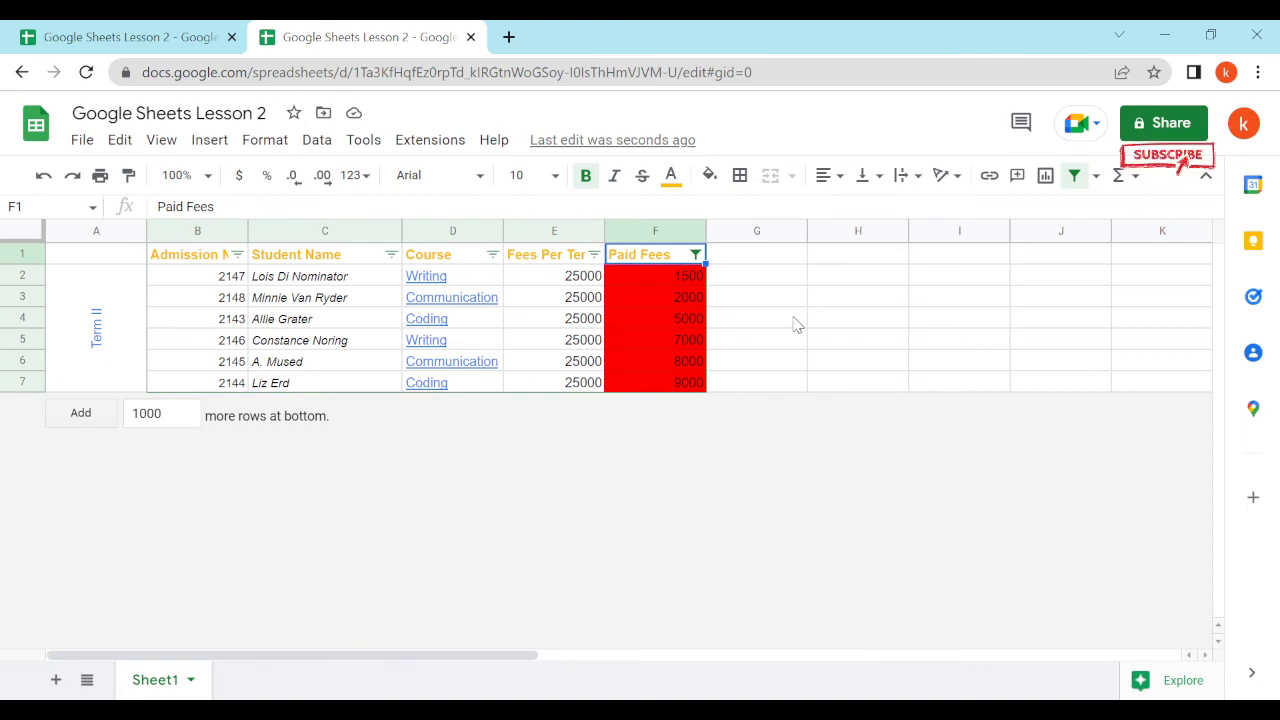
Step: Sort the filtered rows by Paid Fees from Z to A and remove the filter
{"action": "left_click", "coordinate": [695, 255]}
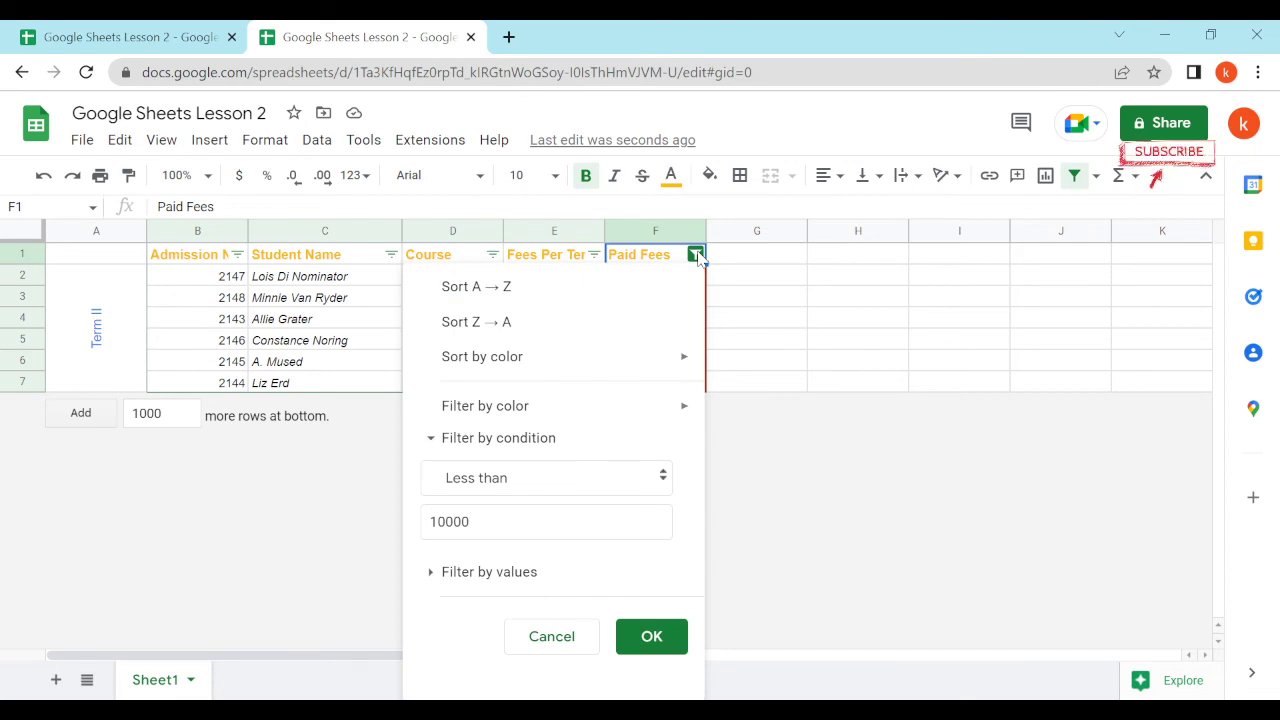
{"action": "left_click", "coordinate": [484, 335]}
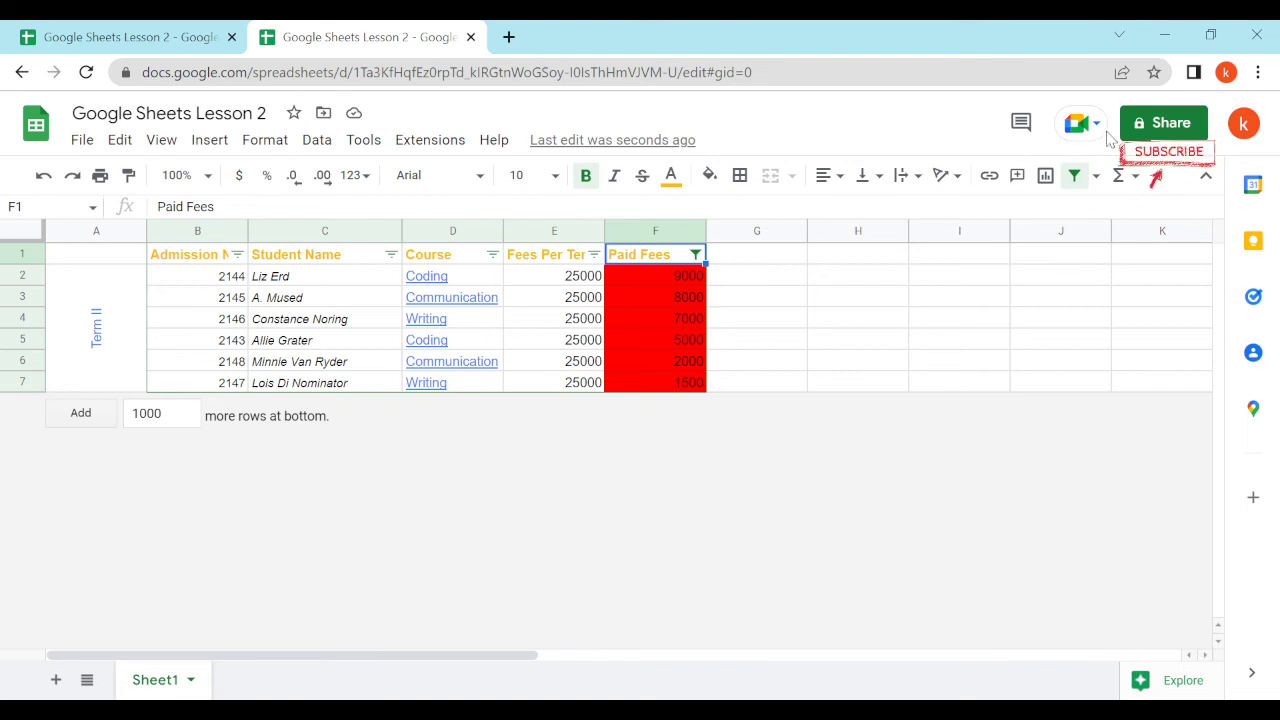
{"action": "left_click", "coordinate": [1073, 178]}
{"action": "left_click", "coordinate": [476, 322]}
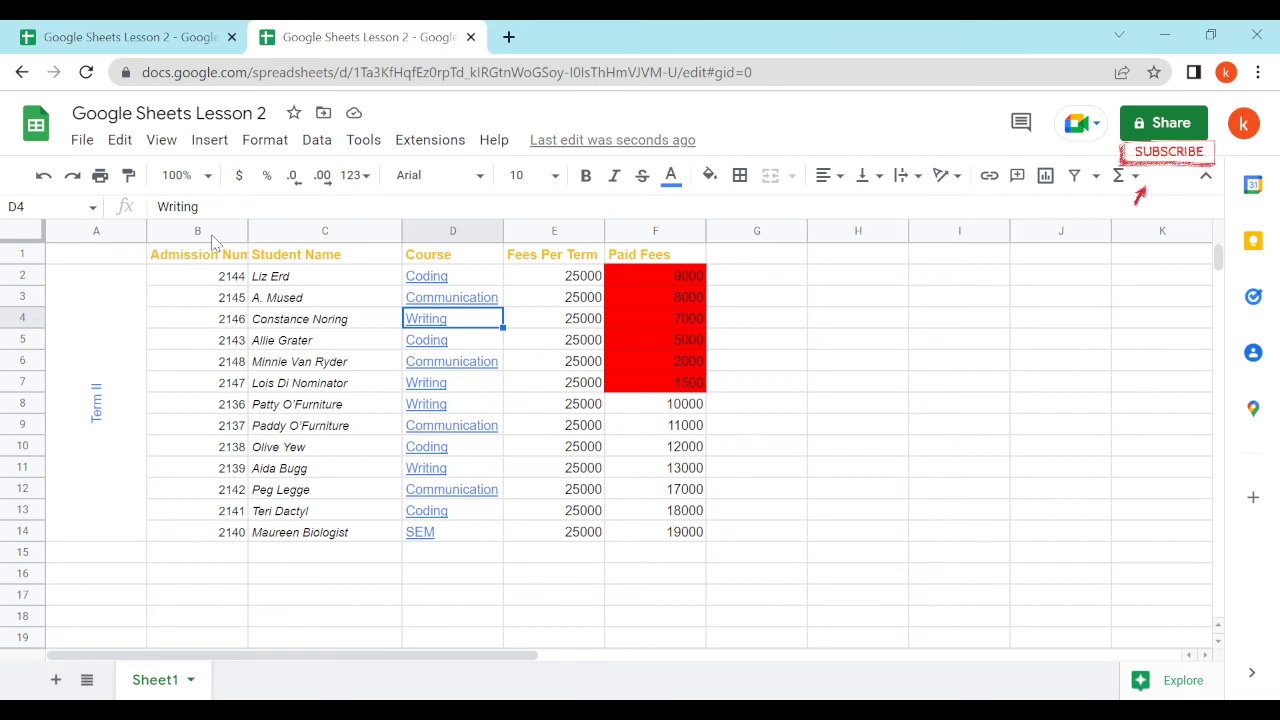
Step: Turn the filter on again for columns B to F and sort the whole table by Paid Fees from Z to A
{"action": "left_click_drag", "start_coordinate": [213, 236], "coordinate": [672, 307]}
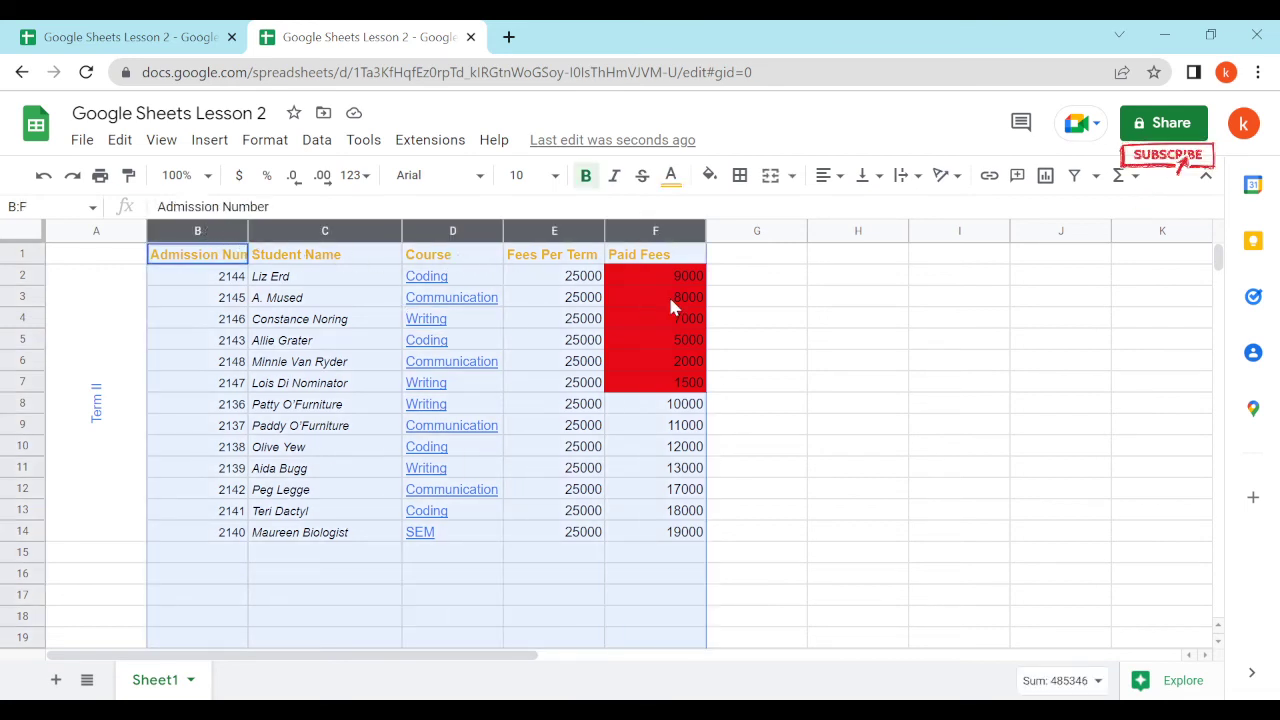
{"action": "left_click", "coordinate": [1067, 183]}
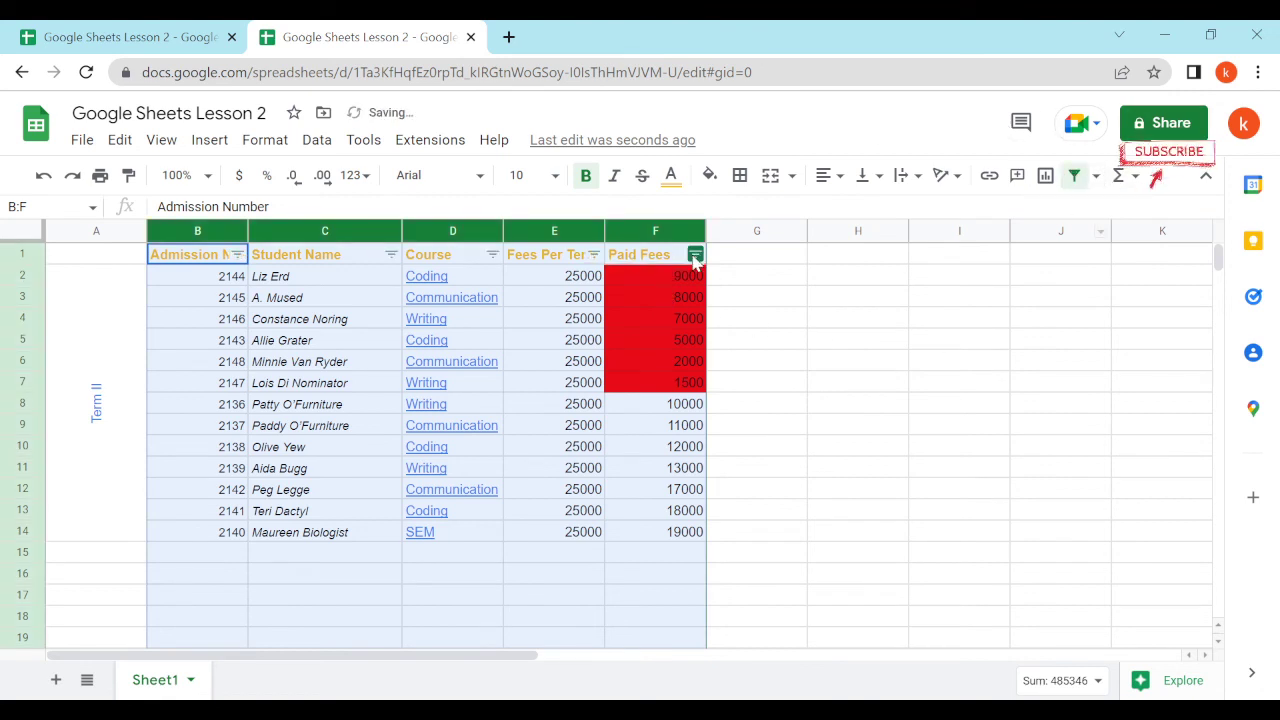
{"action": "left_click", "coordinate": [695, 255]}
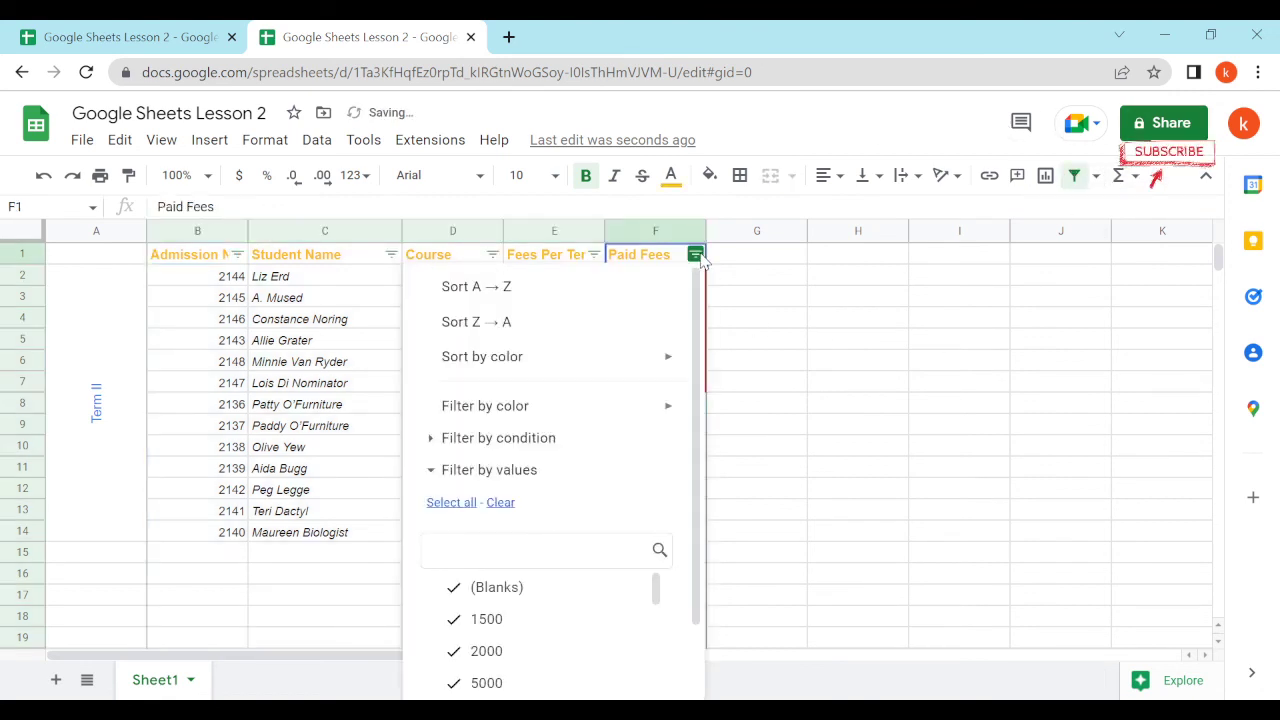
{"action": "left_click", "coordinate": [515, 325]}
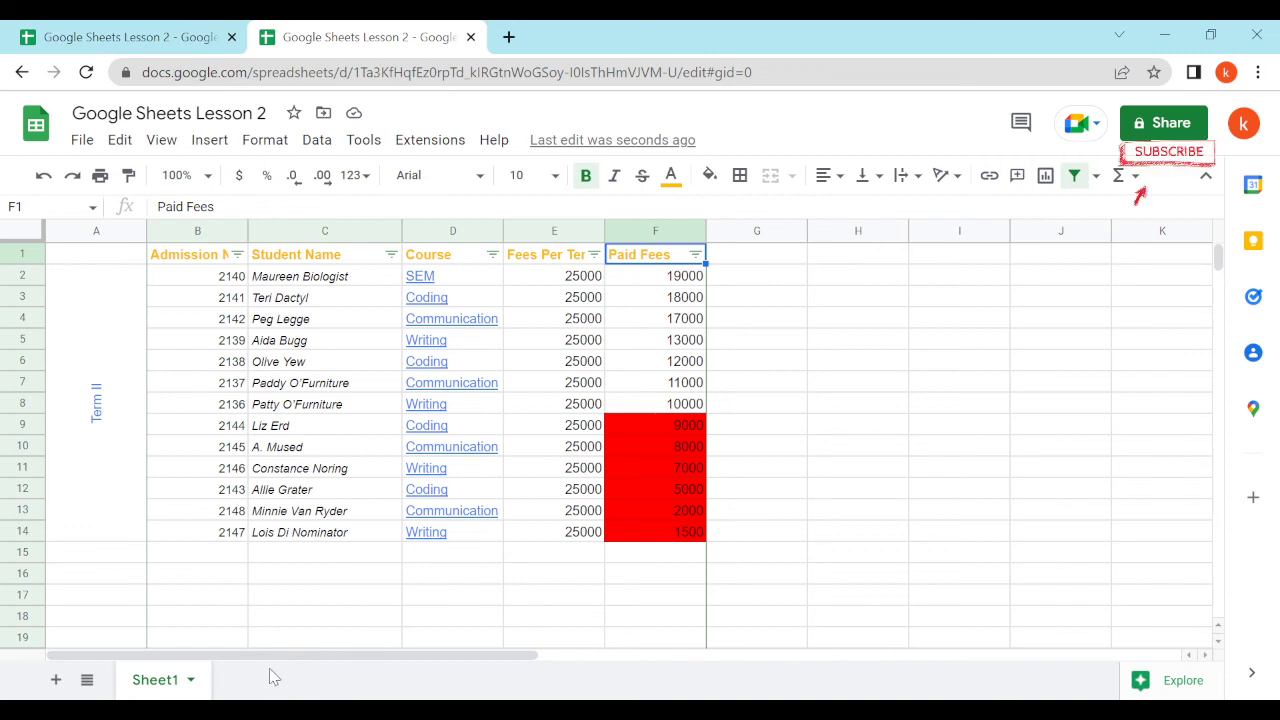
Step: Rename Sheet1 as Student Information
{"action": "double_click", "coordinate": [155, 686]}
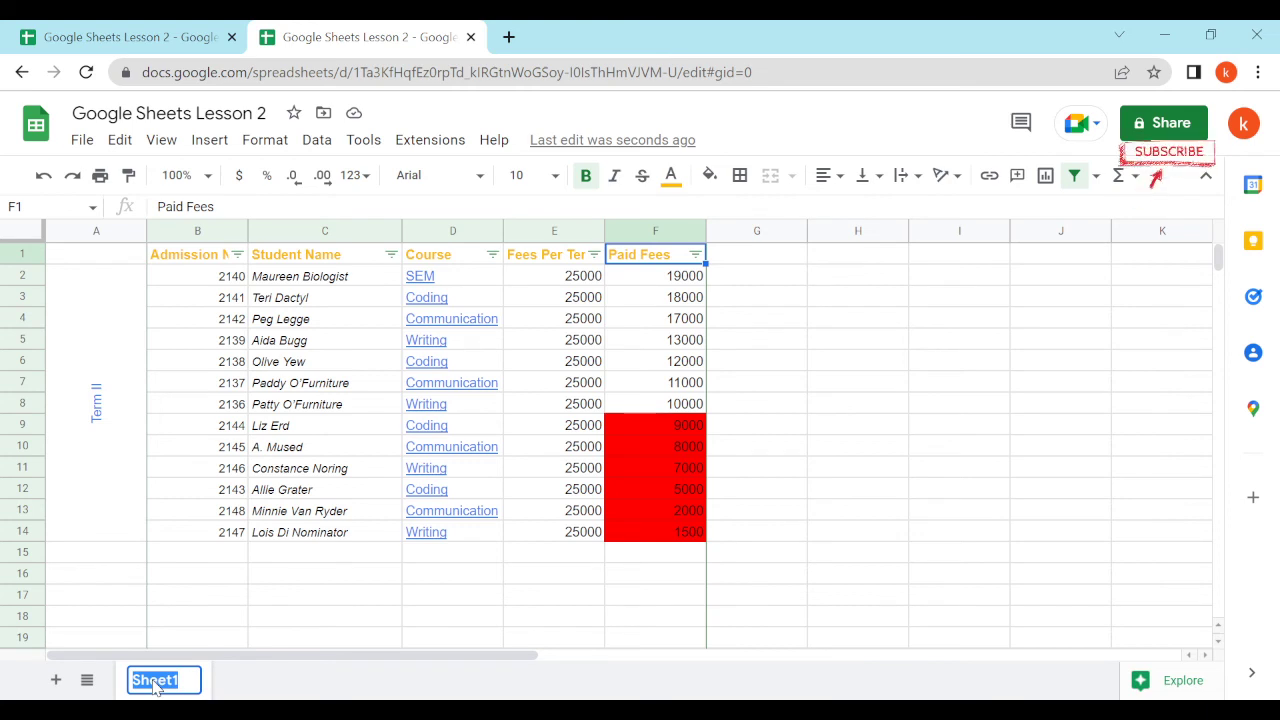
{"action": "type", "text": "S"}
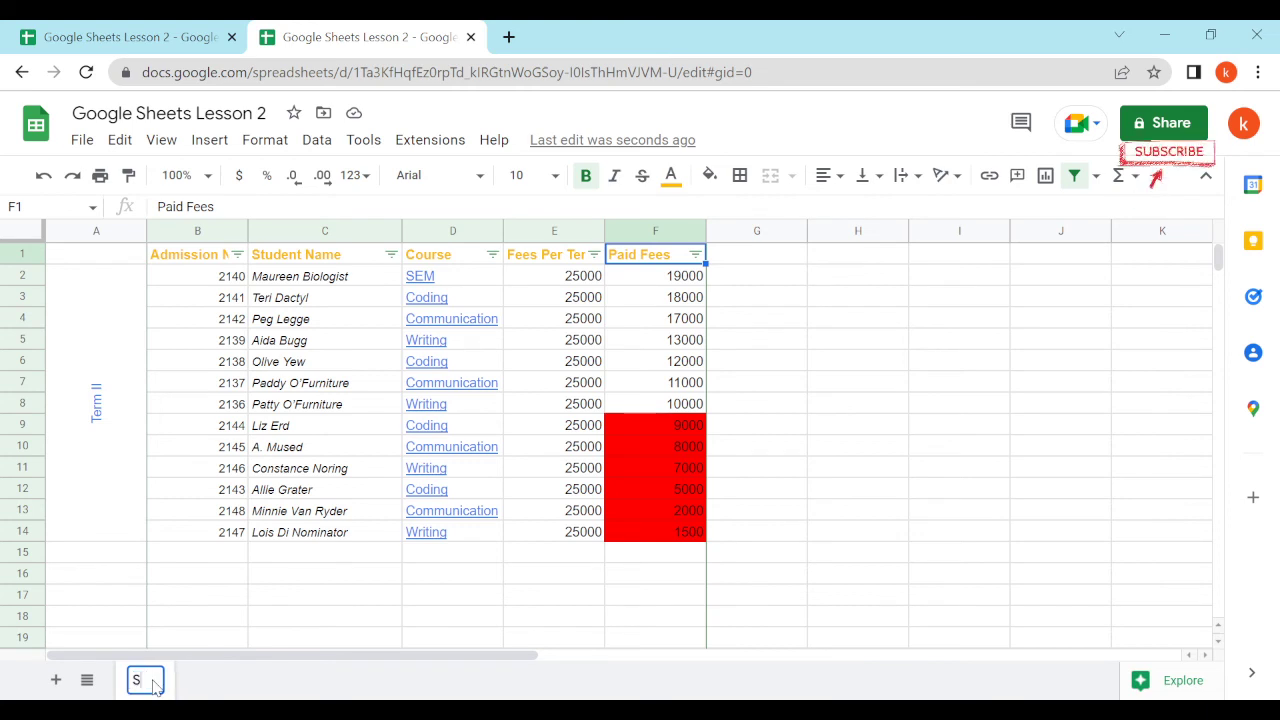
{"action": "type", "text": "tudent "}
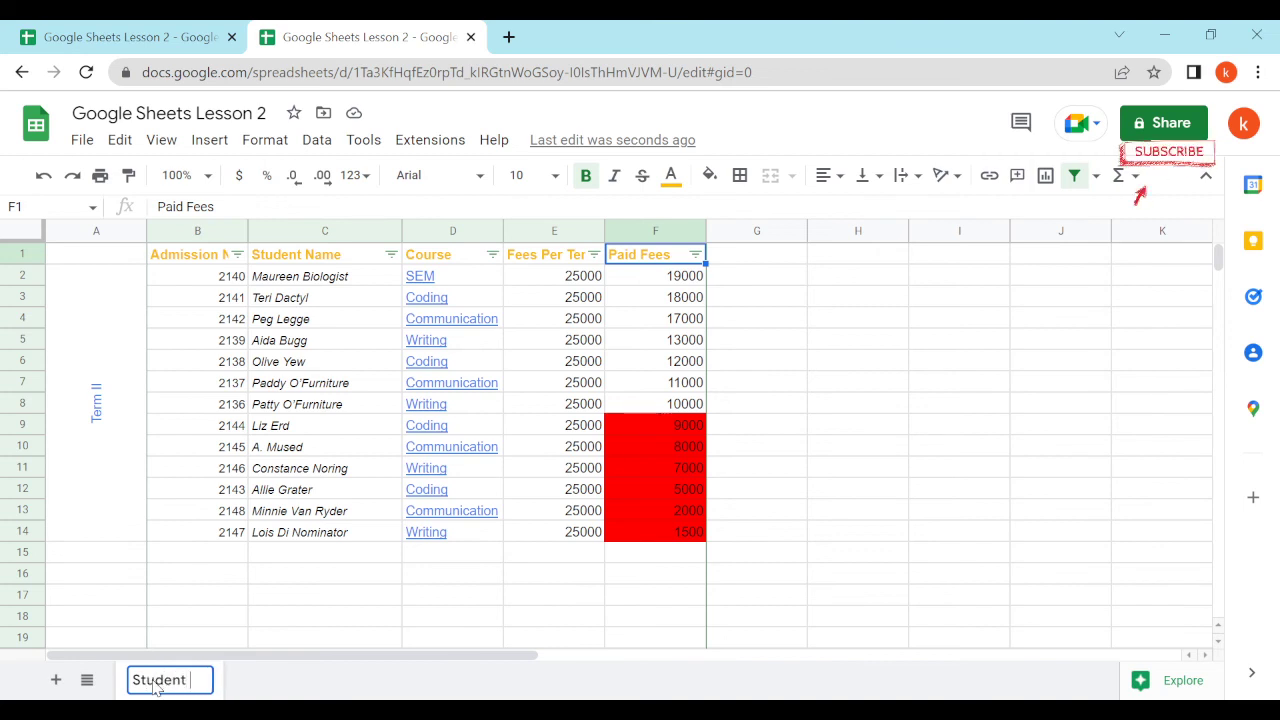
{"action": "type", "text": "Information"}
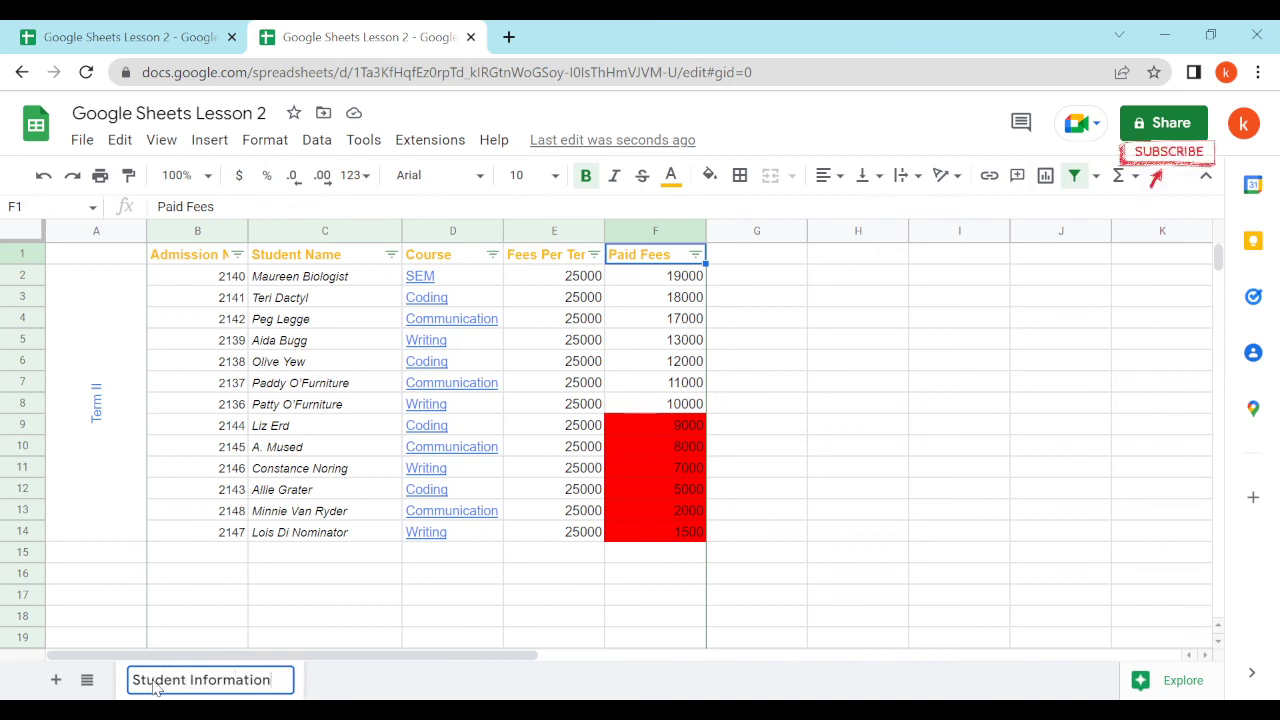
{"action": "left_click", "coordinate": [285, 612]}
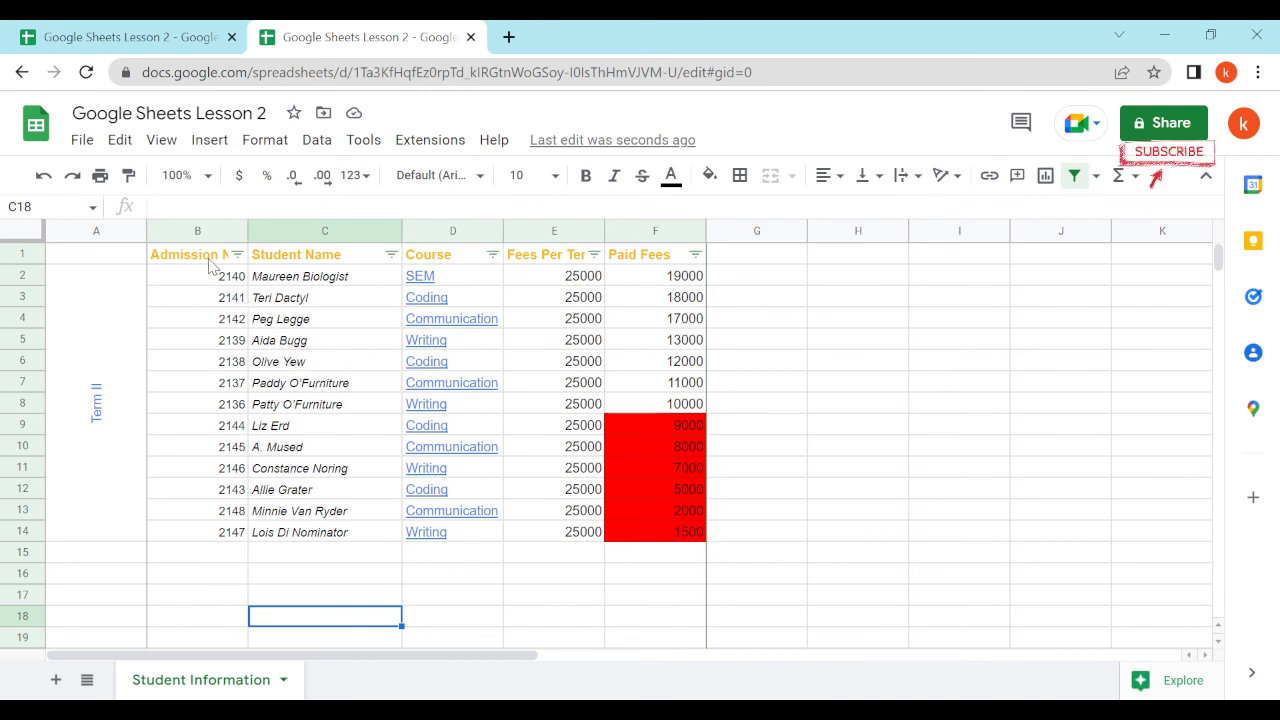
Step: Add a new sheet and name it Admission Number
{"action": "left_click", "coordinate": [56, 680]}
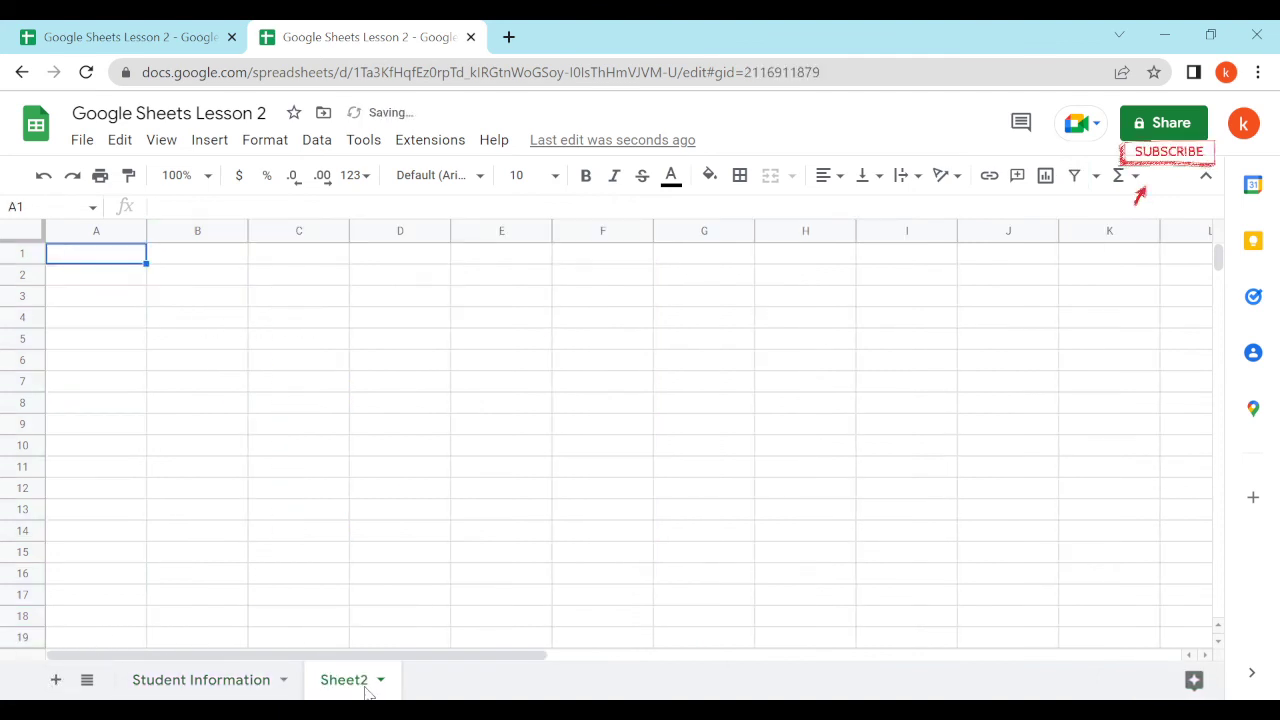
{"action": "double_click", "coordinate": [366, 690]}
{"action": "type", "text": "Ad"}
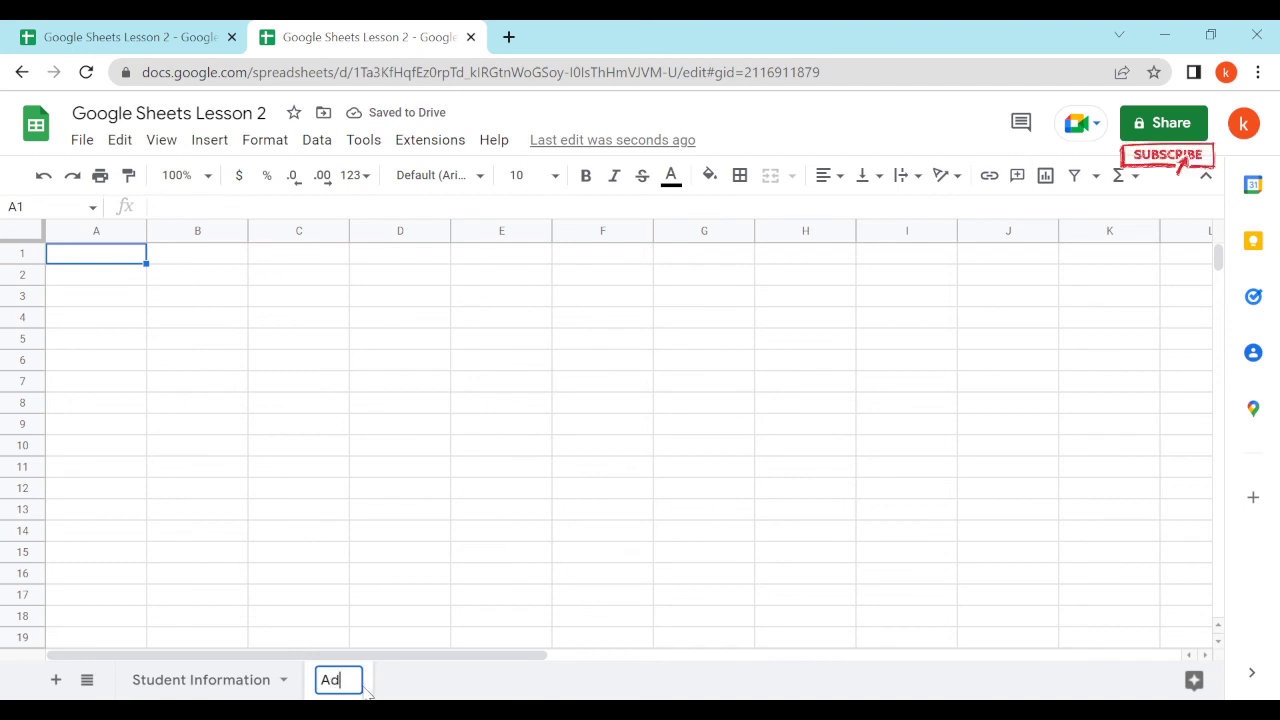
{"action": "type", "text": "mission Number"}
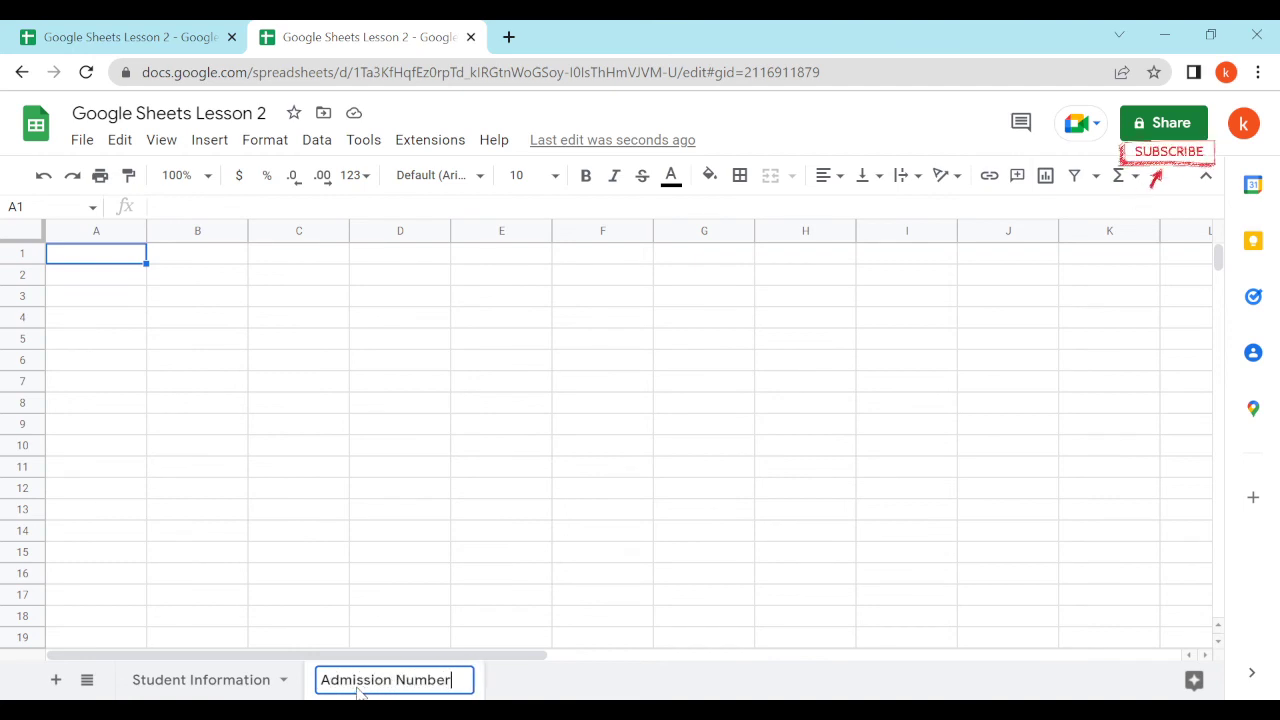
Step: Widen column B on the Student Information sheet so its Admission Number header fits
{"action": "left_click", "coordinate": [264, 688]}
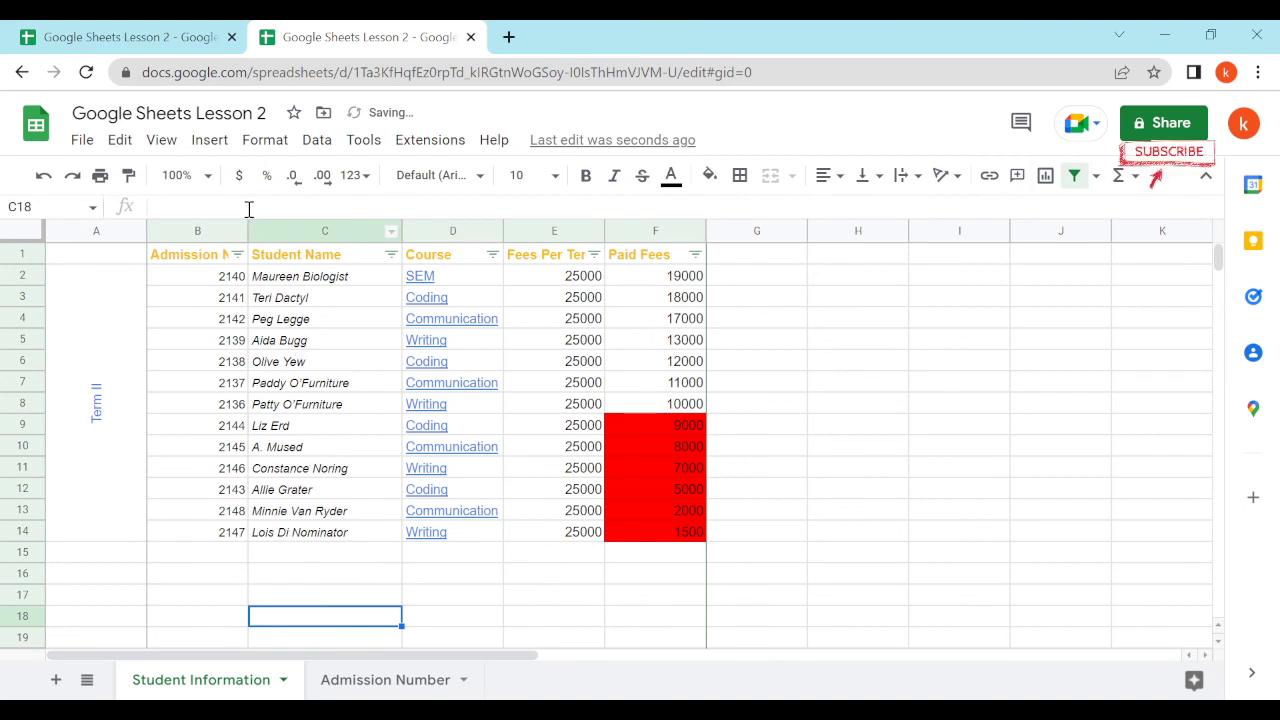
{"action": "left_click_drag", "start_coordinate": [240, 233], "coordinate": [331, 231]}
{"action": "left_click", "coordinate": [230, 297]}
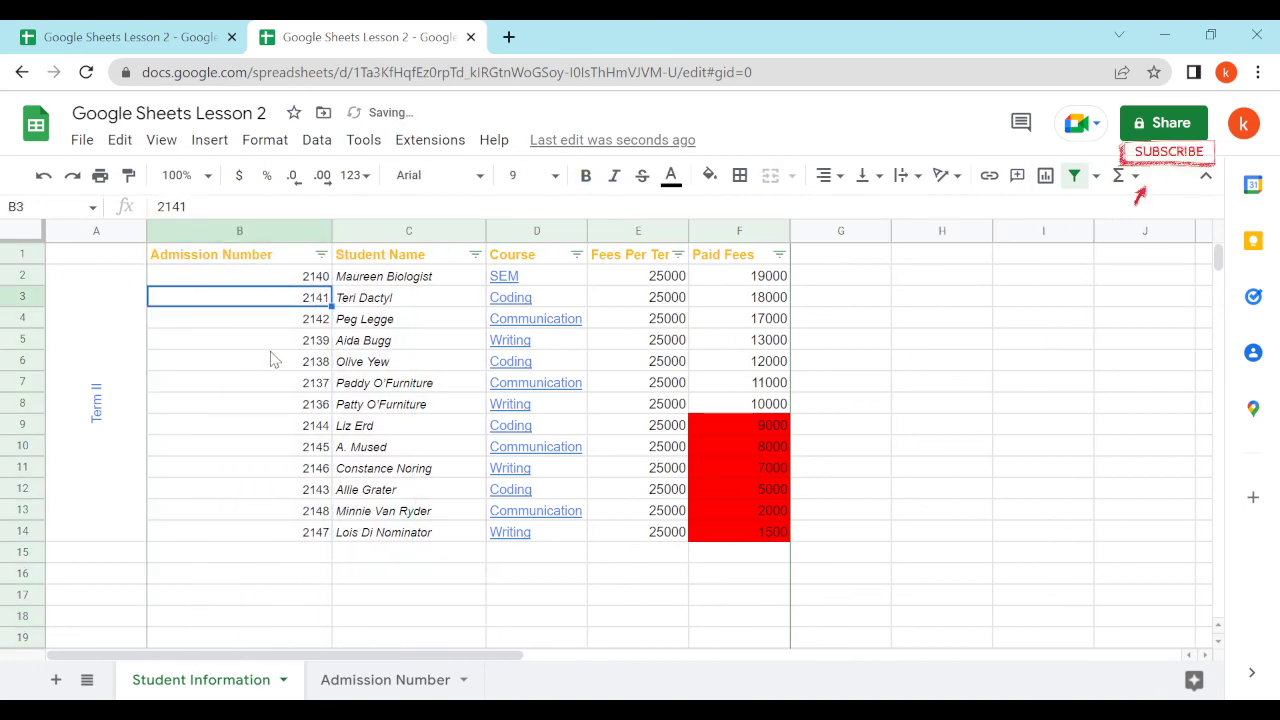
Step: Copy the admission numbers with their header from B1:B14 and paste them at cell A1 of the Admission Number sheet
{"action": "left_click_drag", "start_coordinate": [251, 260], "coordinate": [256, 536]}
{"action": "right_click", "coordinate": [256, 536]}
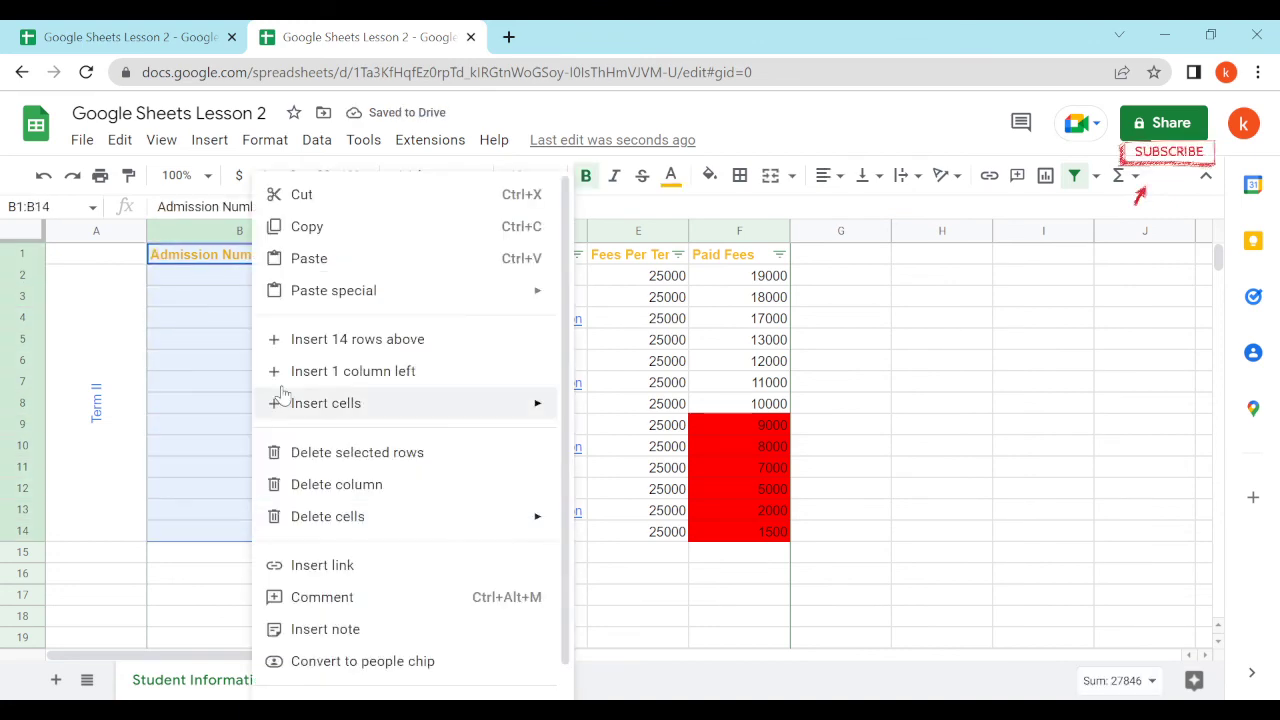
{"action": "left_click", "coordinate": [300, 228]}
{"action": "left_click", "coordinate": [382, 680]}
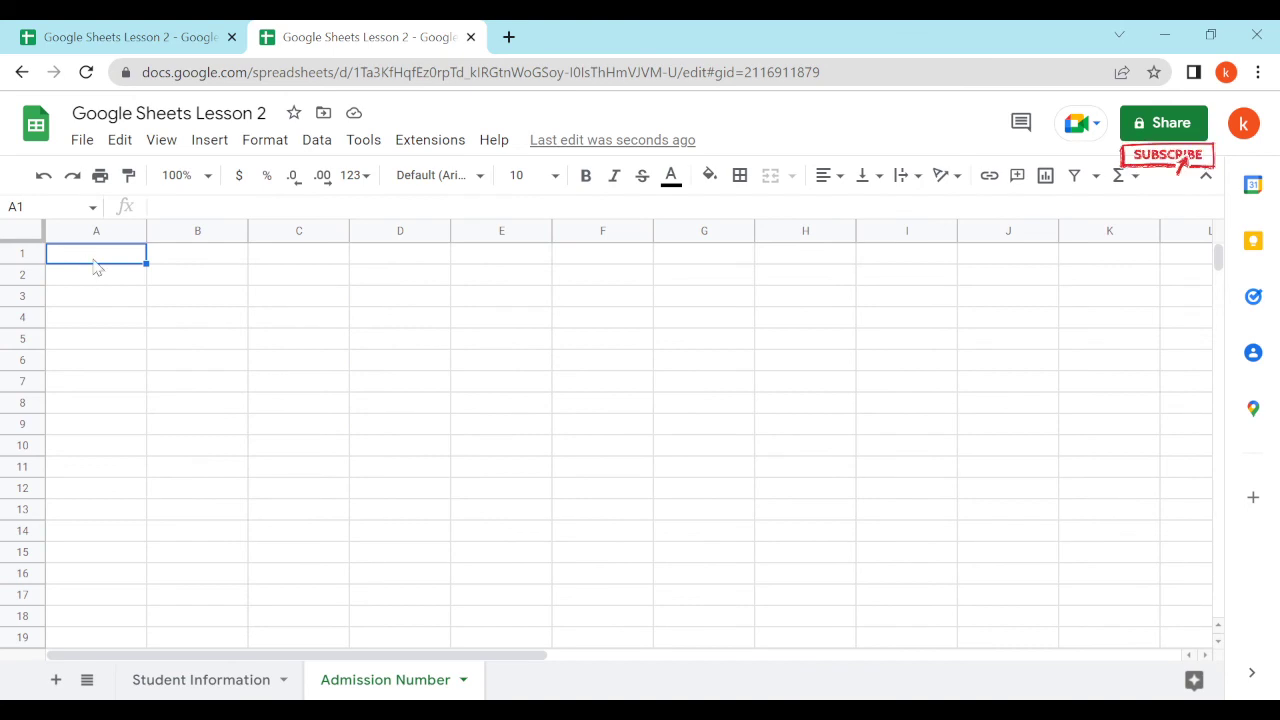
{"action": "right_click", "coordinate": [93, 265]}
{"action": "left_click", "coordinate": [165, 263]}
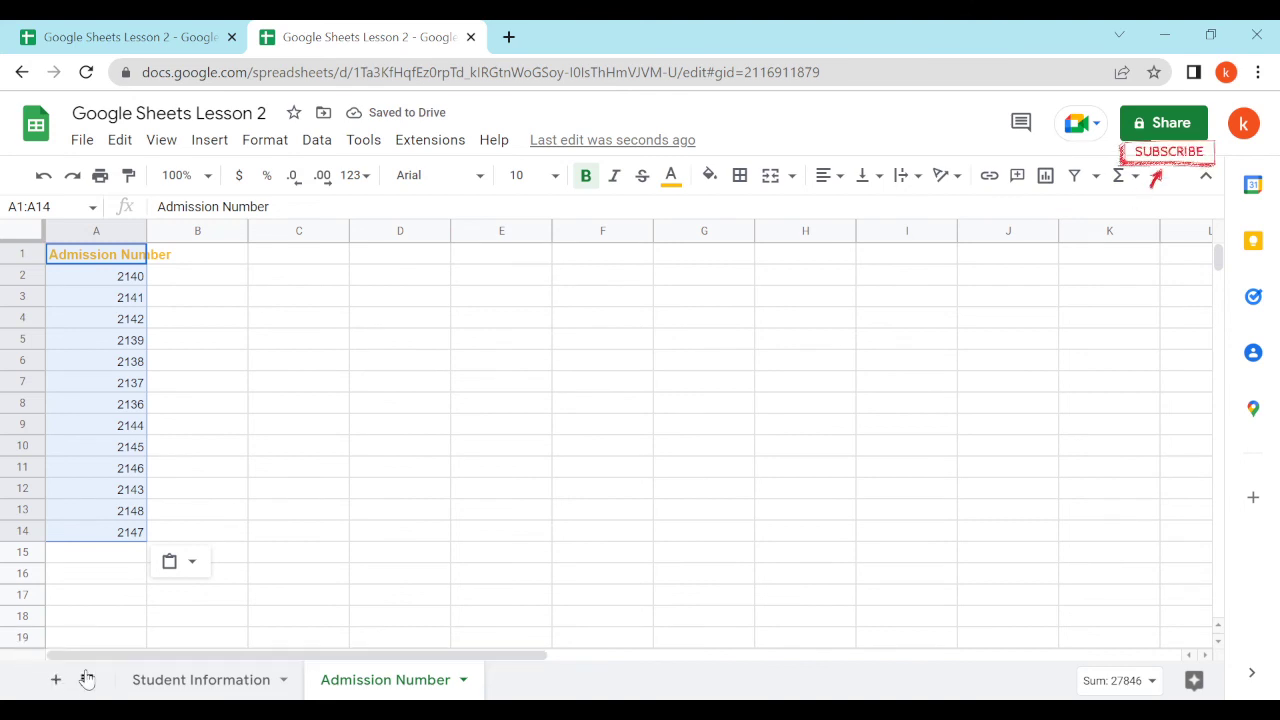
Step: Add a sheet named Student Name after the Student Information sheet, and return to the Student Information sheet
{"action": "left_click", "coordinate": [147, 688]}
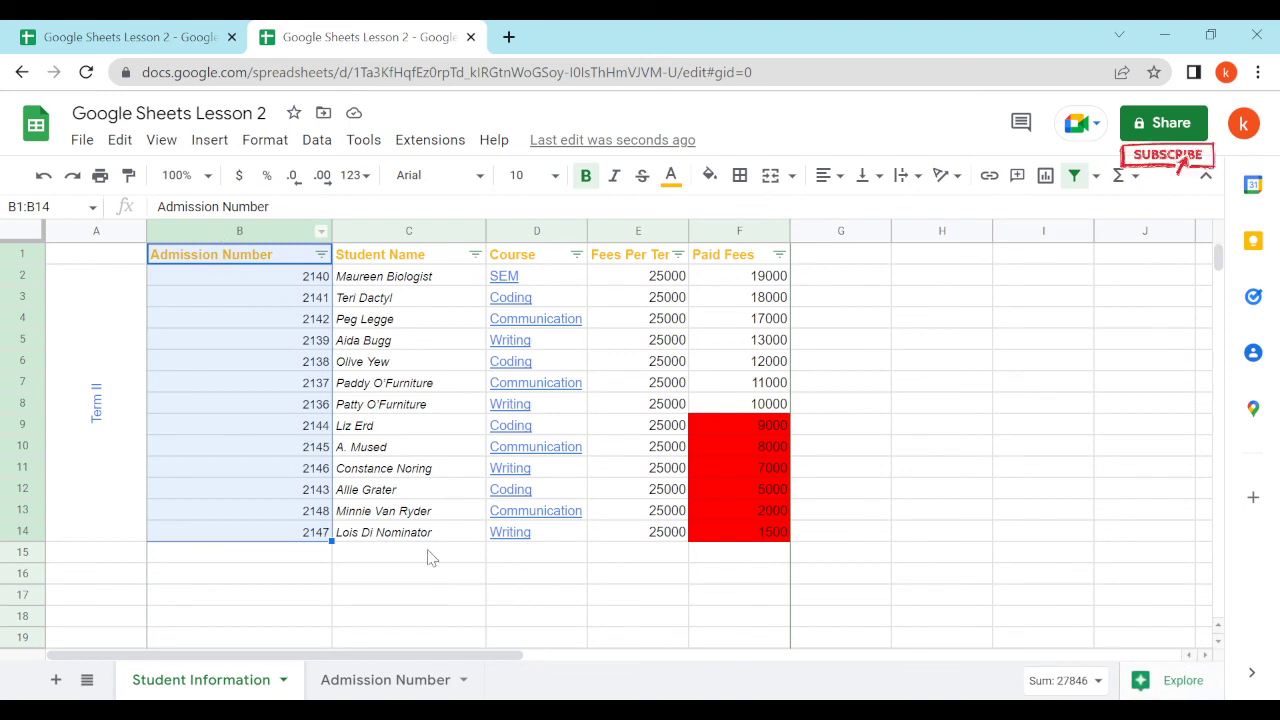
{"action": "left_click", "coordinate": [56, 680]}
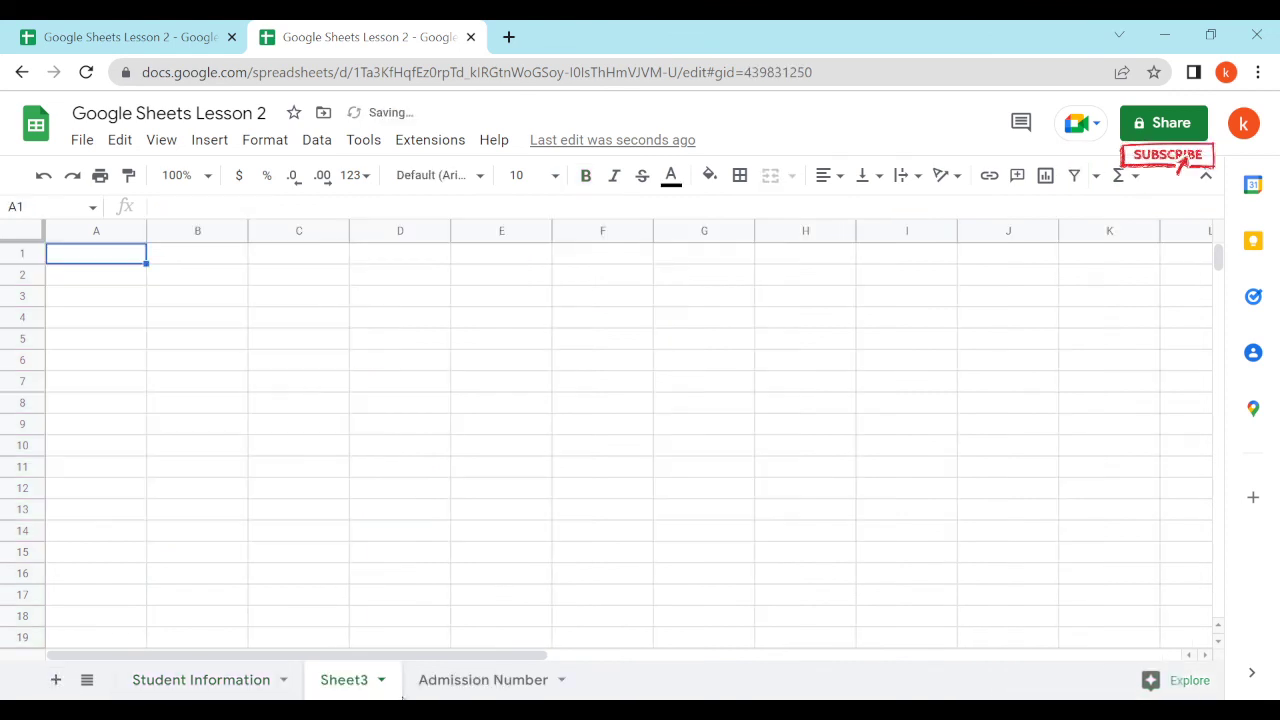
{"action": "double_click", "coordinate": [337, 681]}
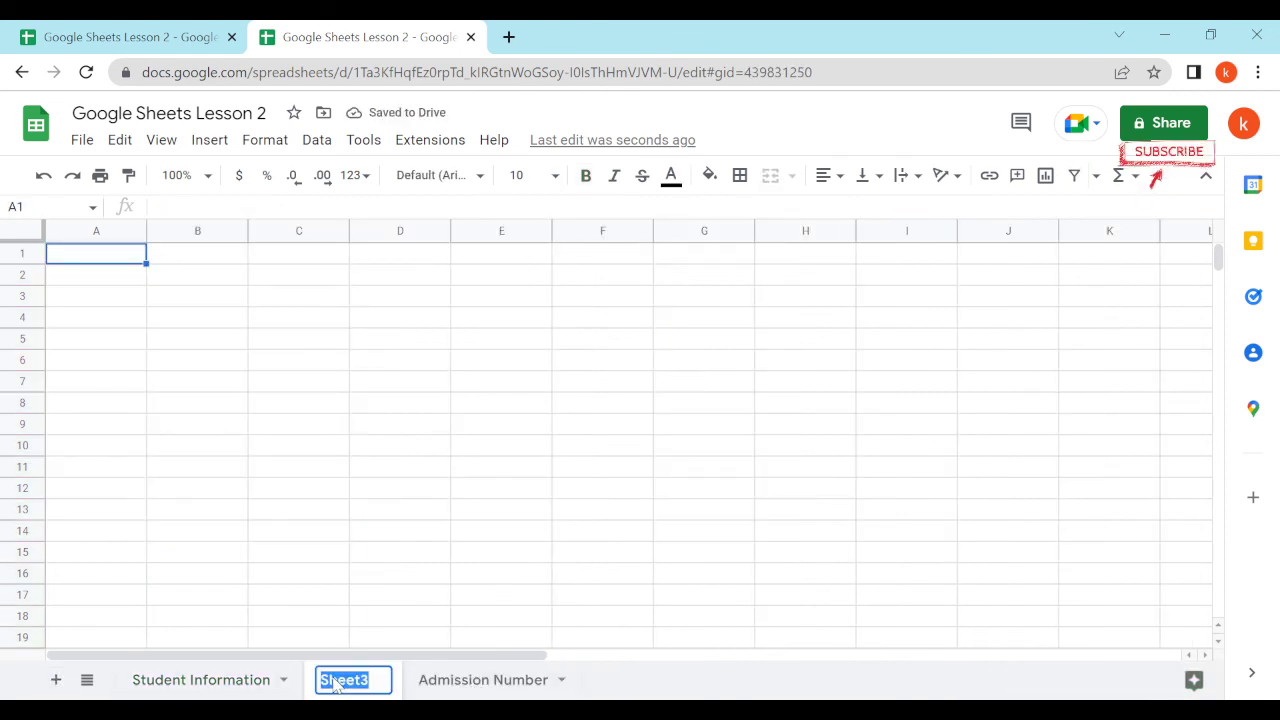
{"action": "type", "text": "Student Name"}
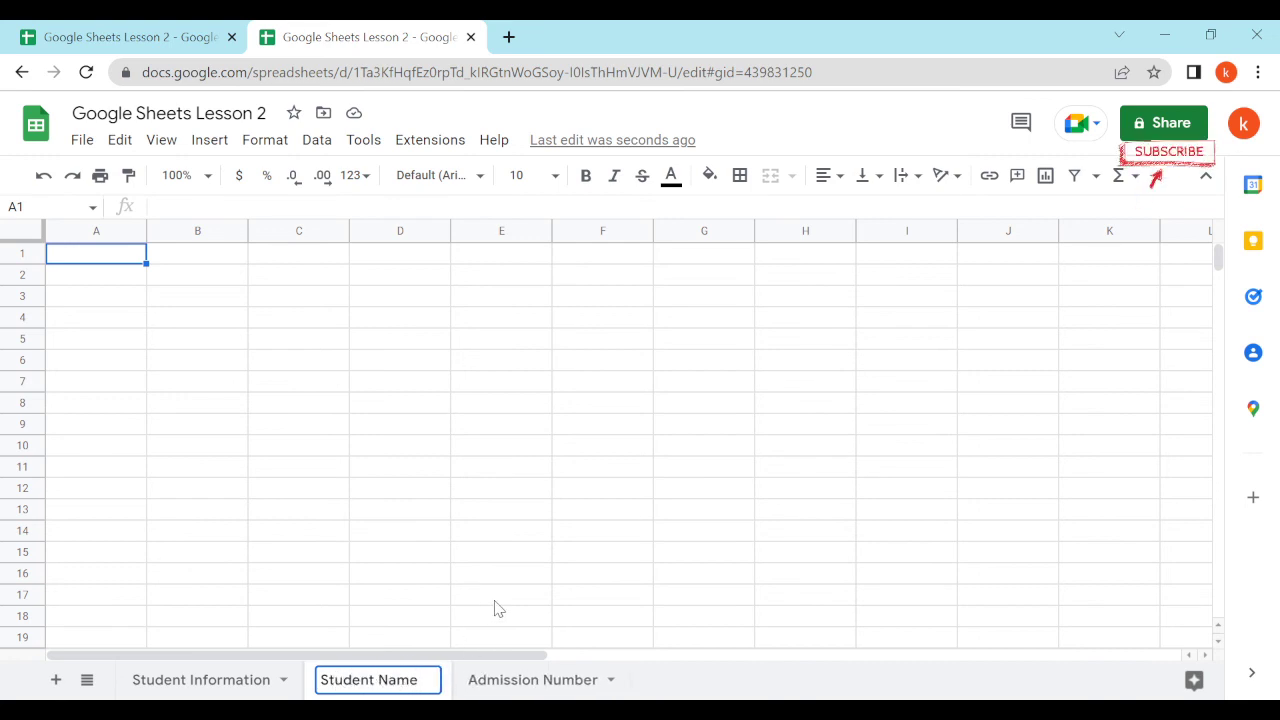
{"action": "left_click", "coordinate": [497, 605]}
{"action": "left_click", "coordinate": [500, 684]}
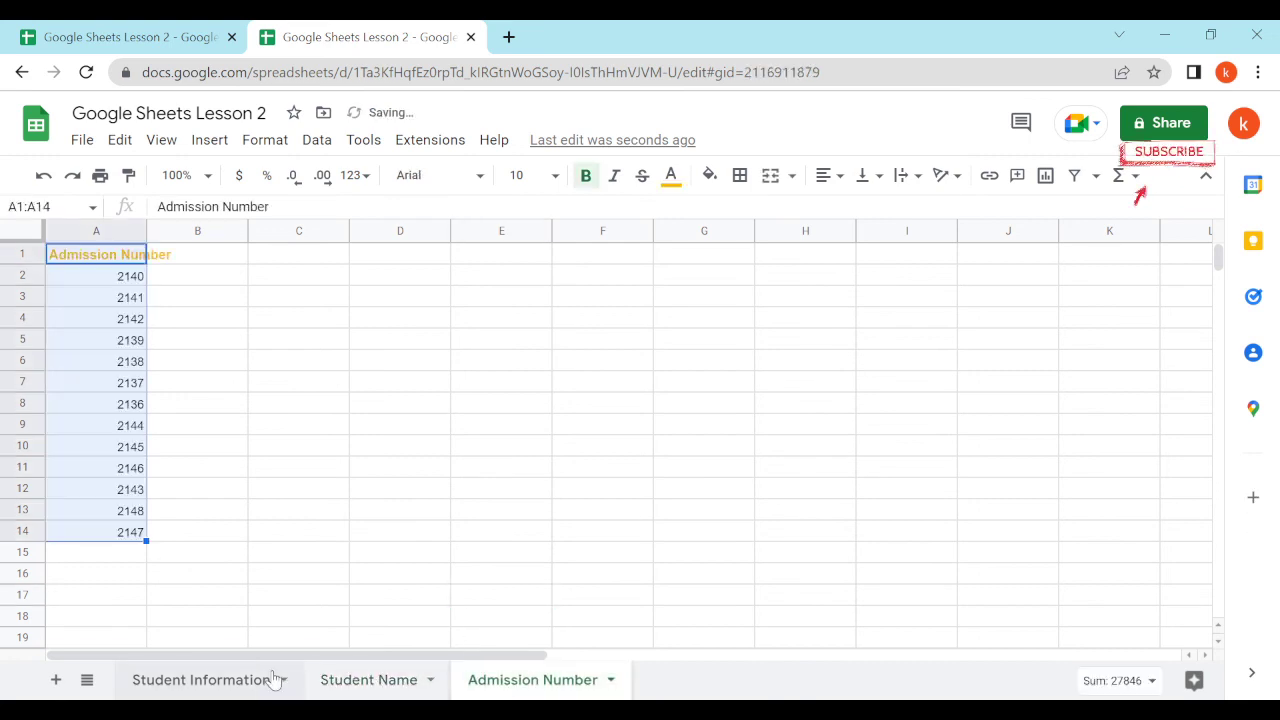
{"action": "left_click", "coordinate": [223, 680]}
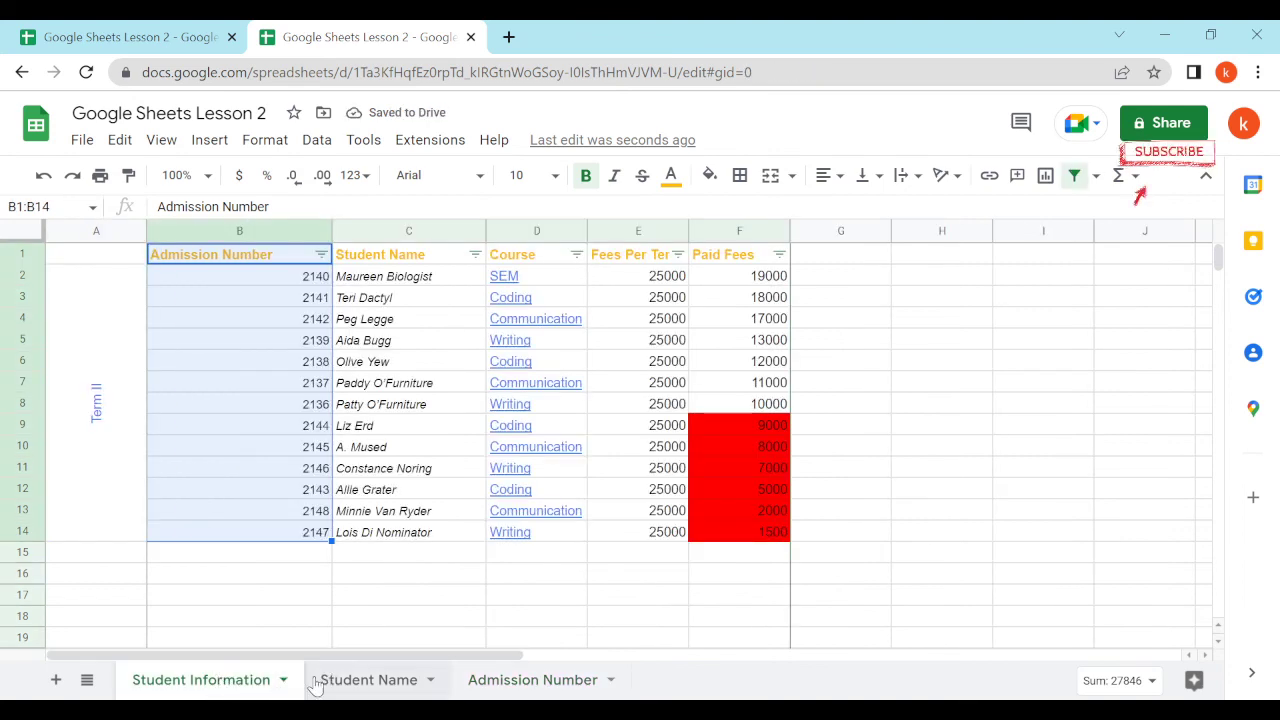
{"action": "left_click", "coordinate": [383, 686]}
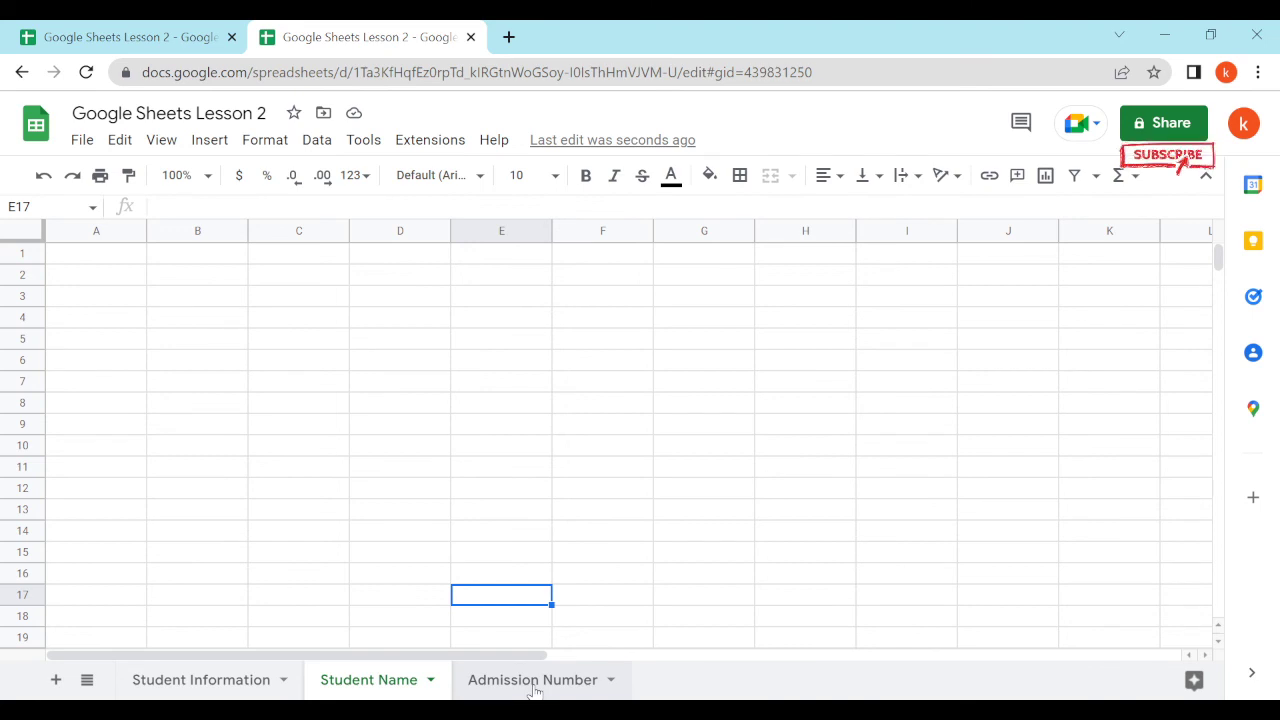
{"action": "left_click", "coordinate": [535, 688]}
{"action": "left_click", "coordinate": [177, 680]}
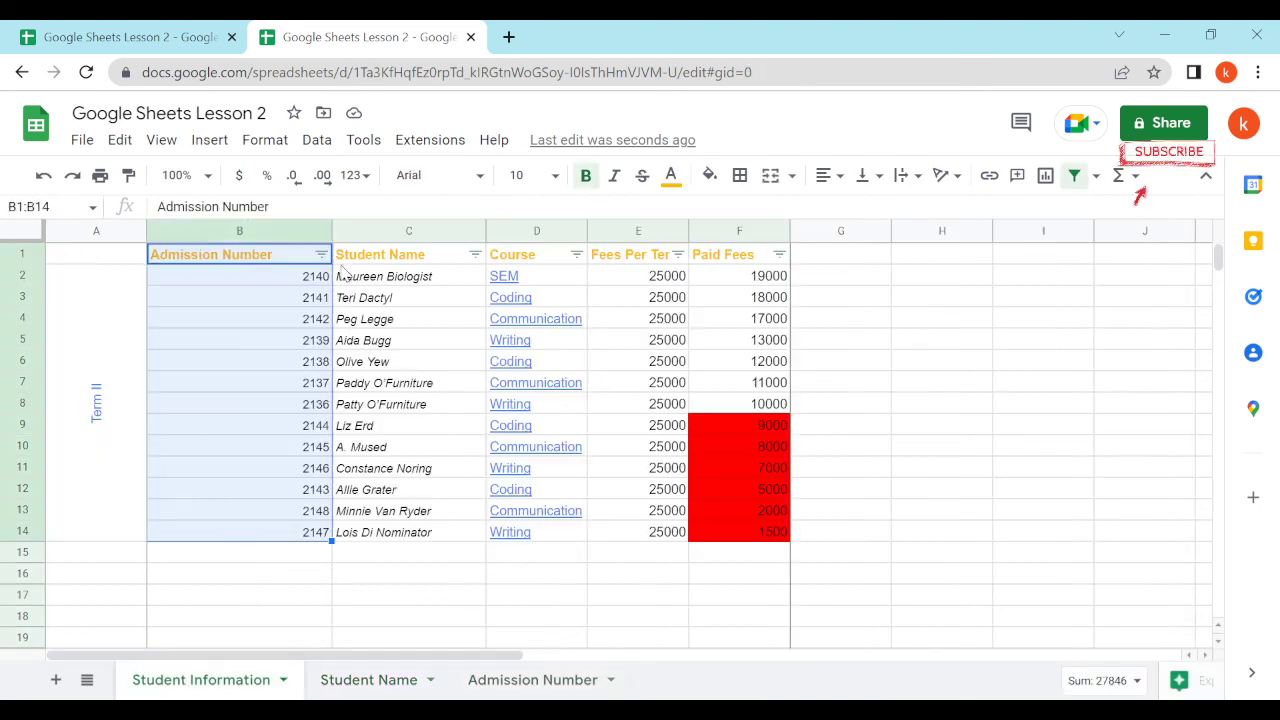
Step: Copy the student names with their header from C1:C14 to cell A1 of the Student Name sheet, and return to the Student Information sheet
{"action": "left_click", "coordinate": [297, 296]}
{"action": "left_click_drag", "start_coordinate": [378, 258], "coordinate": [414, 540]}
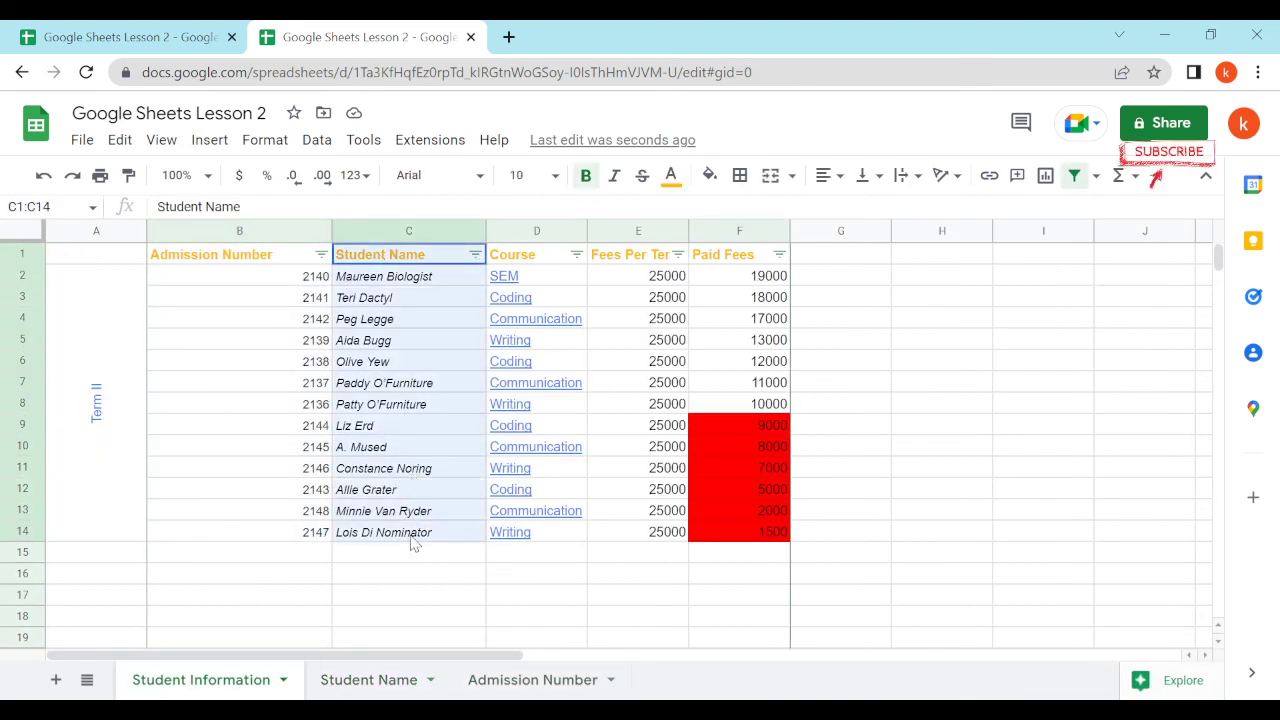
{"action": "right_click", "coordinate": [414, 535]}
{"action": "left_click", "coordinate": [465, 228]}
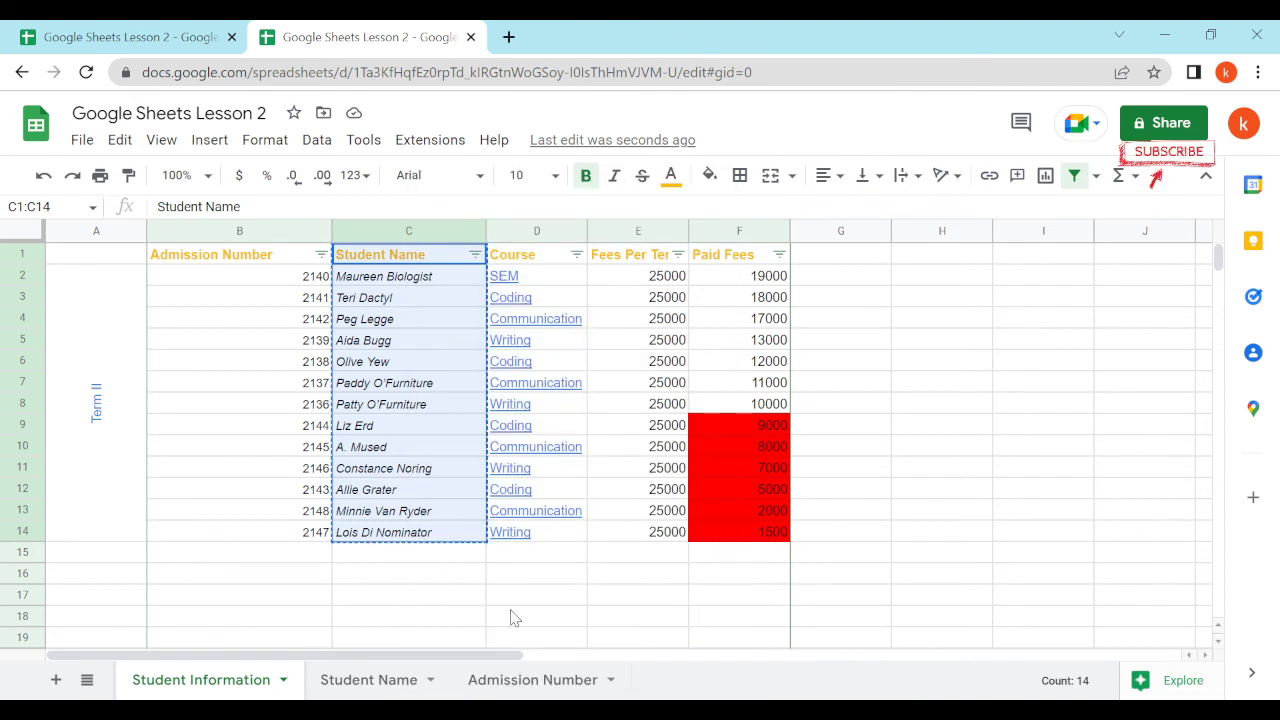
{"action": "left_click", "coordinate": [366, 684]}
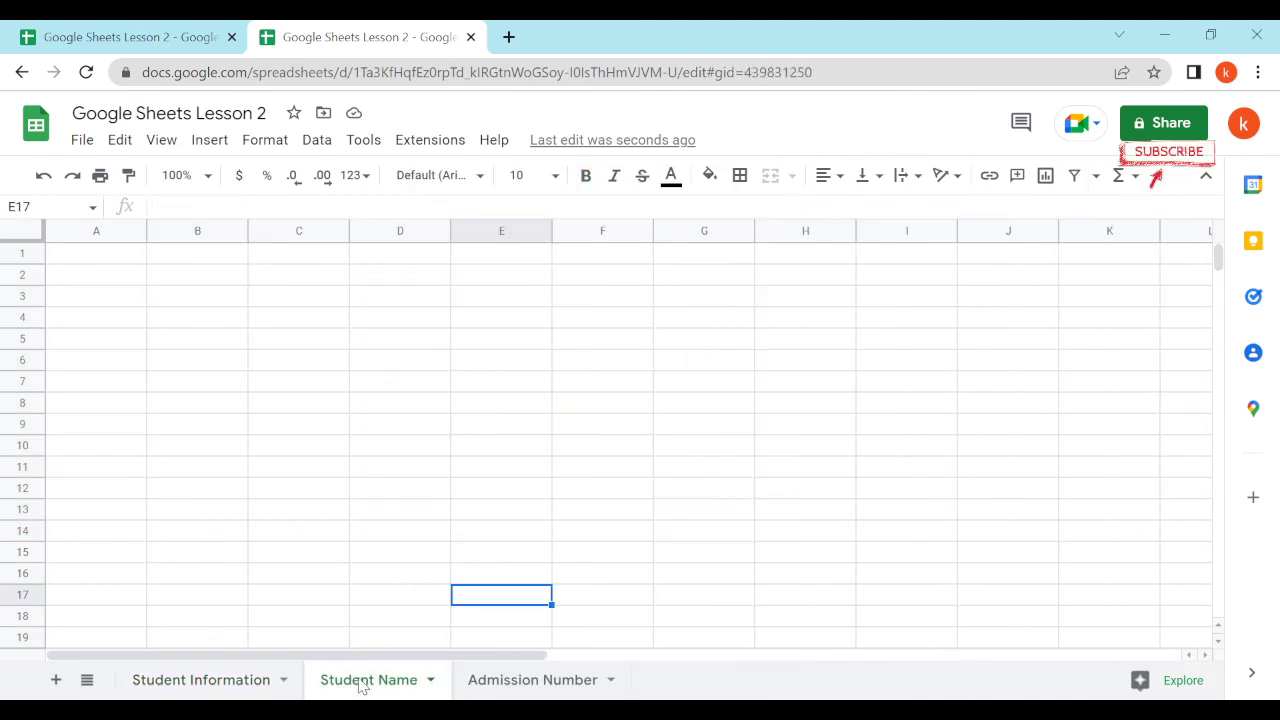
{"action": "right_click", "coordinate": [136, 263]}
{"action": "left_click", "coordinate": [183, 258]}
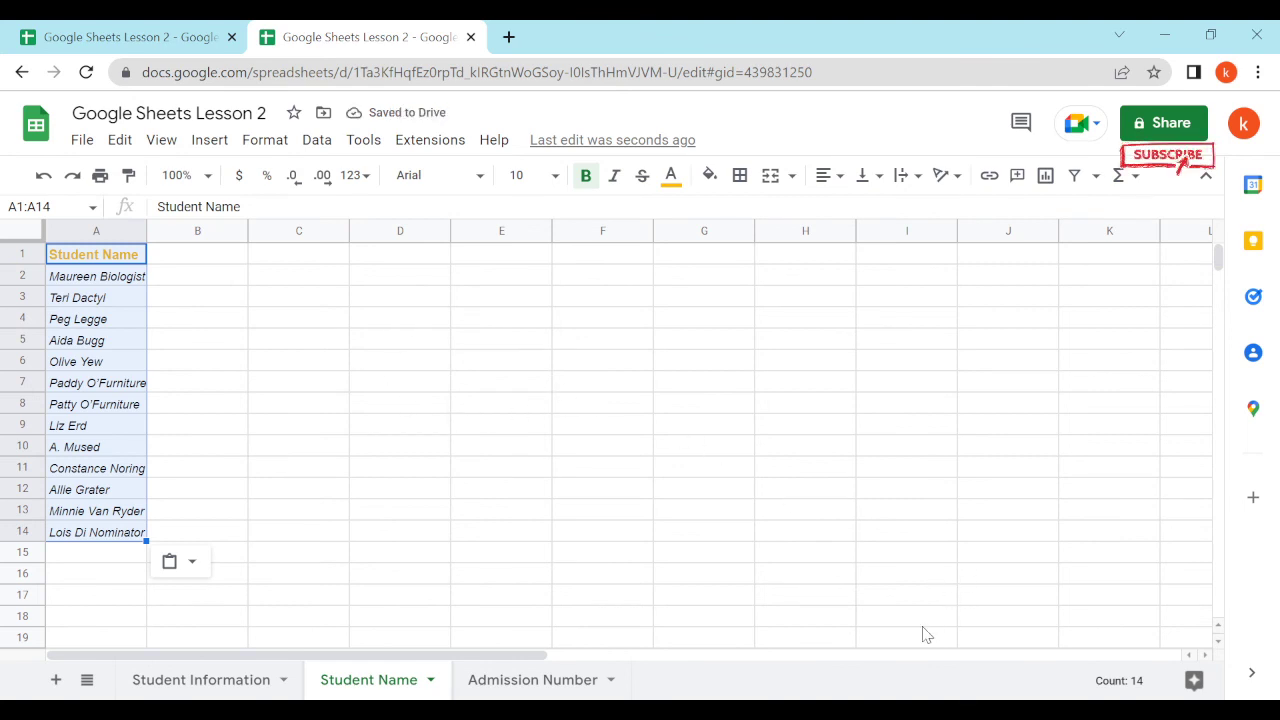
{"action": "left_click", "coordinate": [226, 685]}
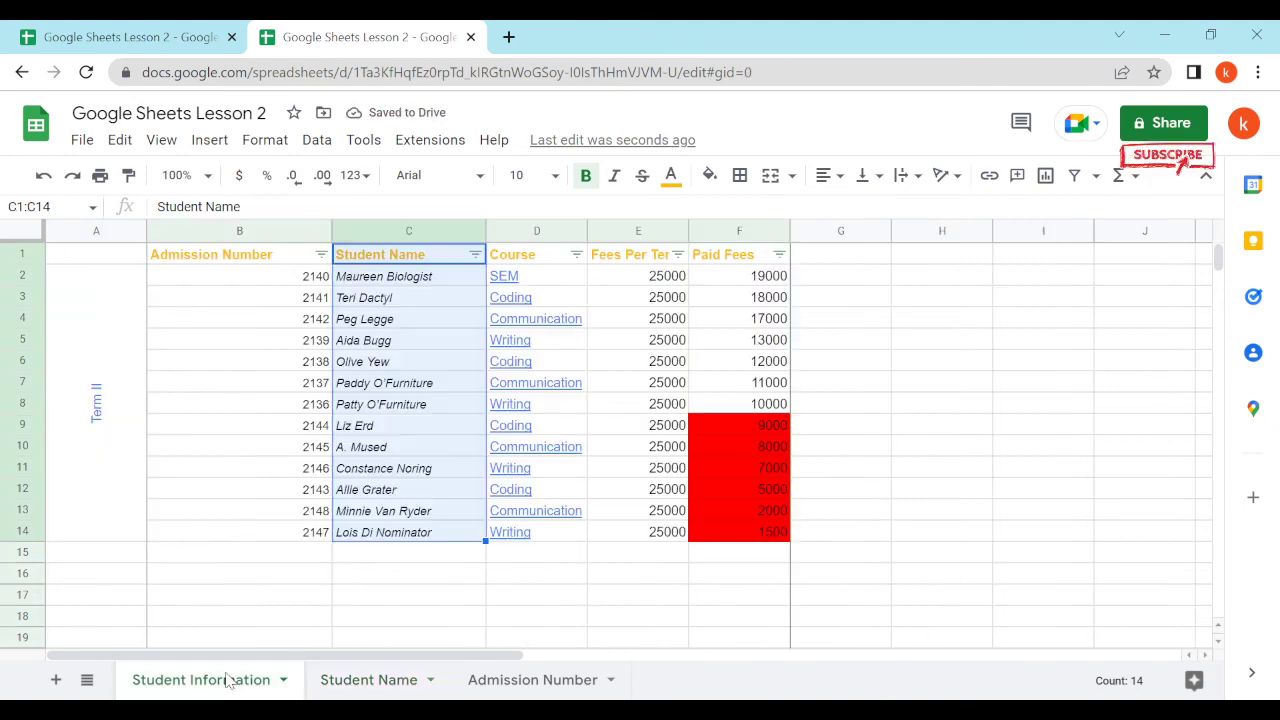